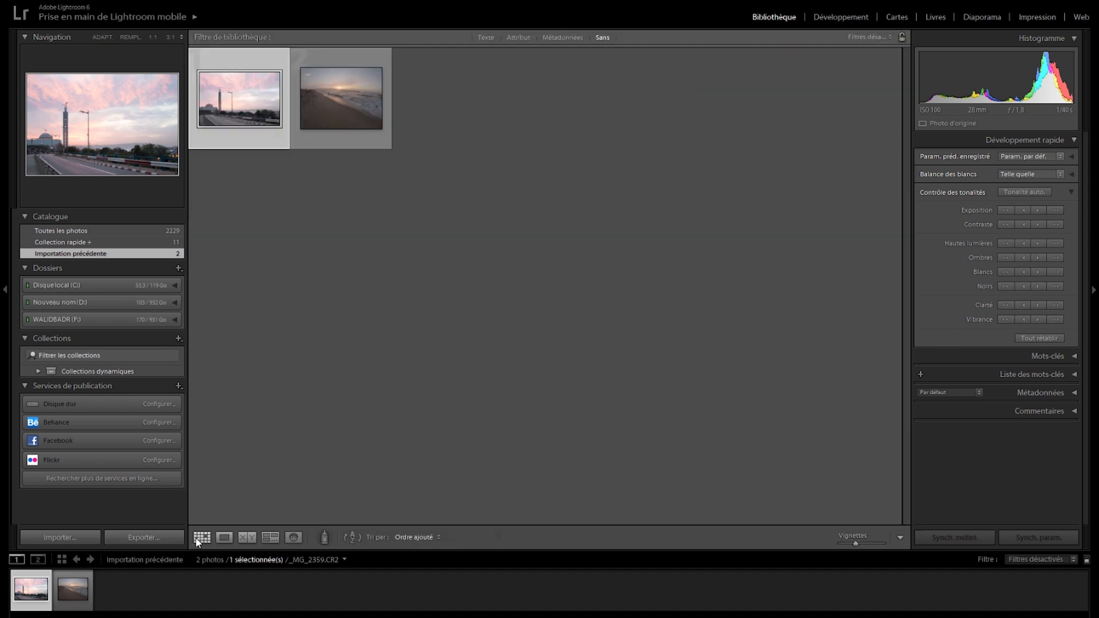
- View the sunset road photo and the beach photo enlarged one at a time, and return to the thumbnail grid
left_click(228, 537)
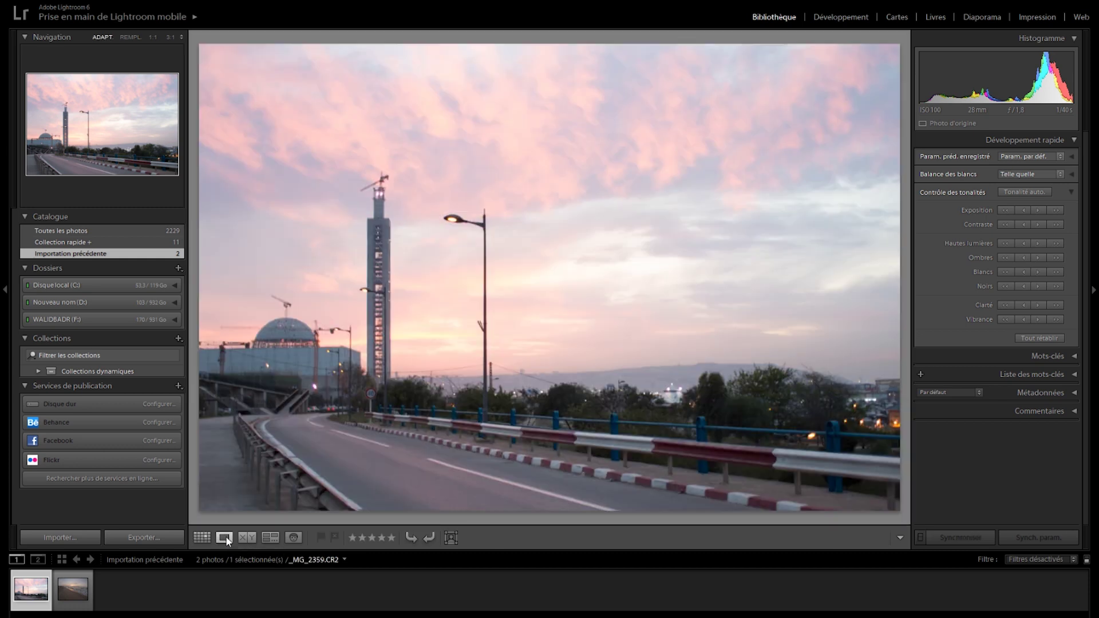
key("Right")
key("Left")
key("Right")
left_click(203, 537)
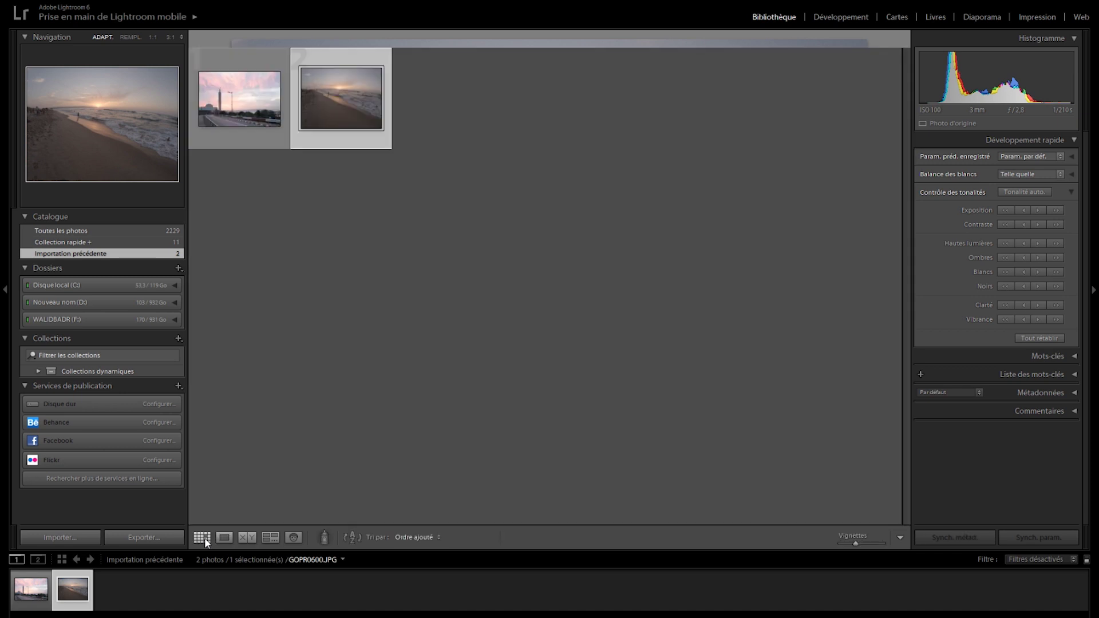
- Compare the beach photo with the sunset road photo side by side, check them at 1:1, and return to the grid
left_click(246, 537)
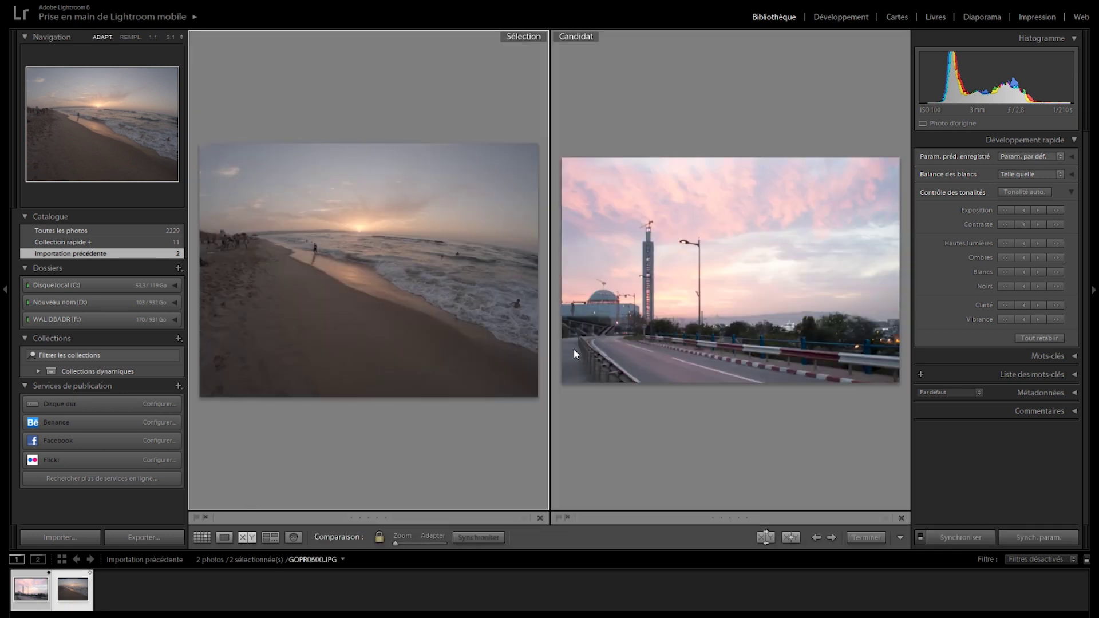
left_click(395, 294)
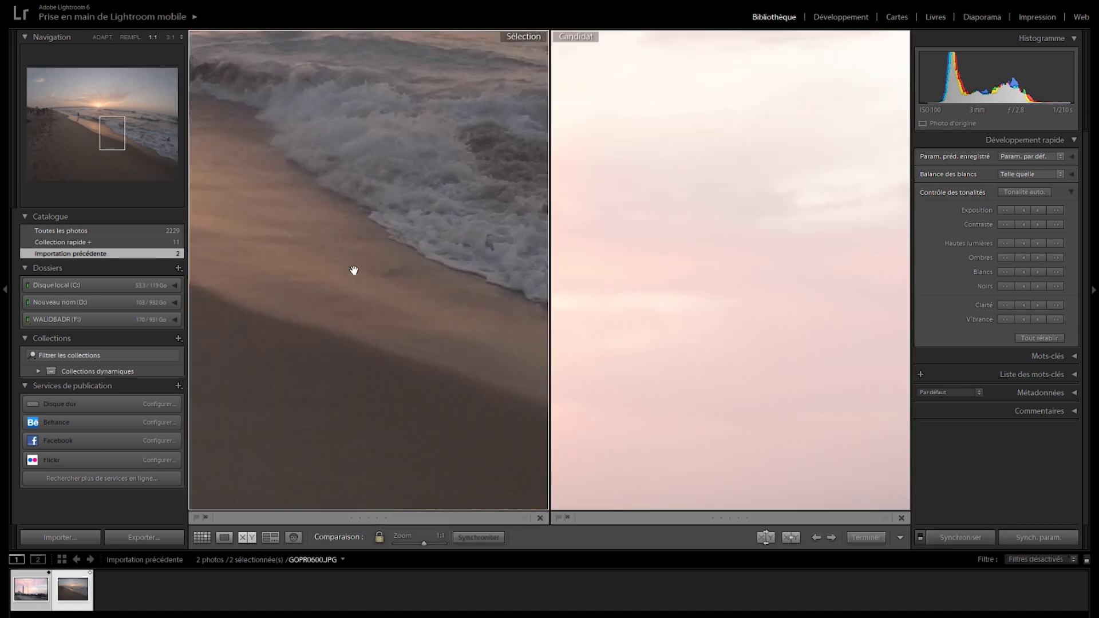
left_click(353, 270)
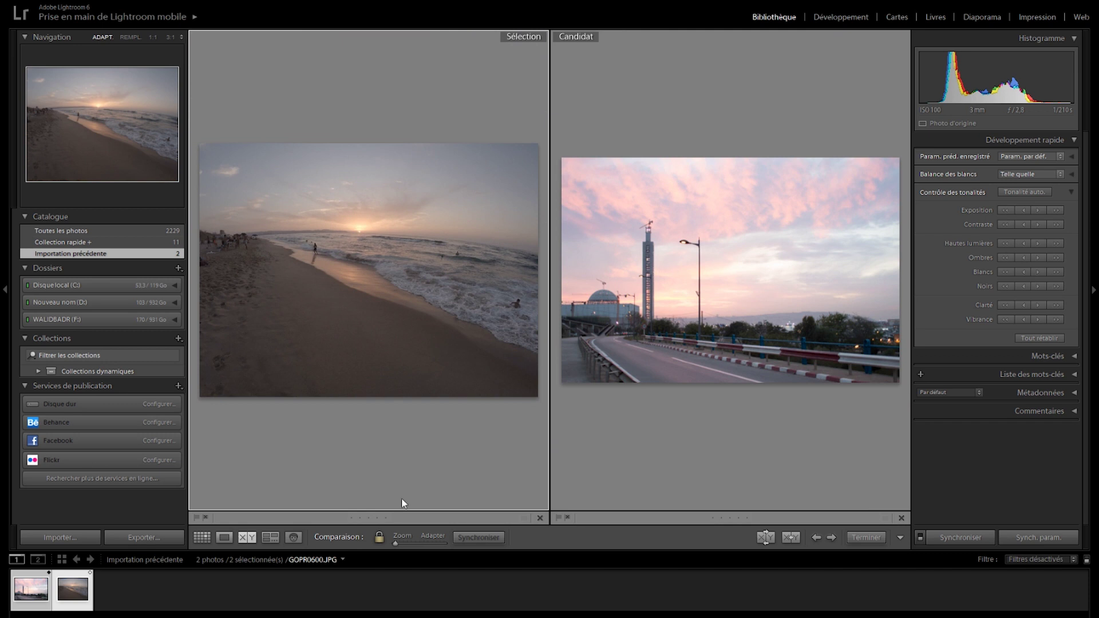
left_click(202, 537)
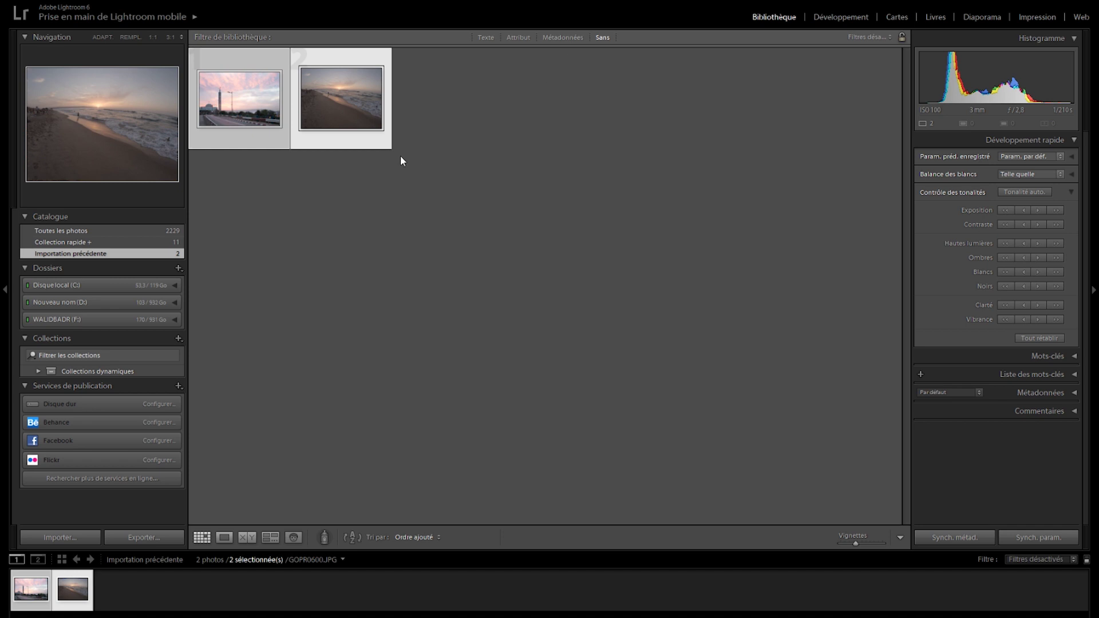
- Start a photo import and choose the folder TUTO/tuto 5/photos on drive D: as the source
left_click(78, 537)
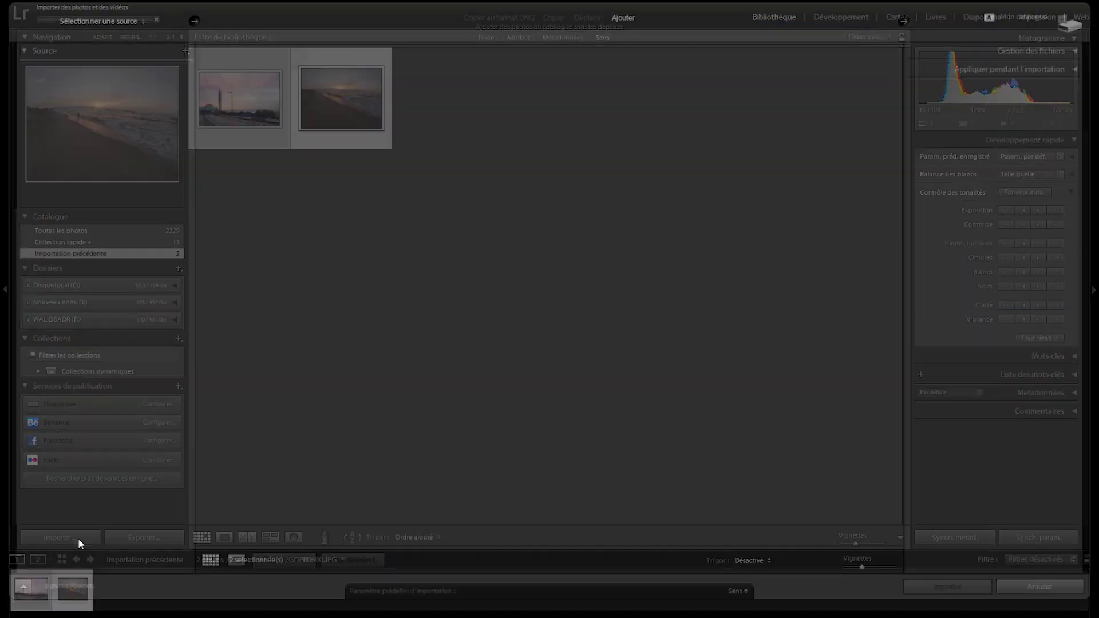
left_click(29, 84)
left_click(27, 83)
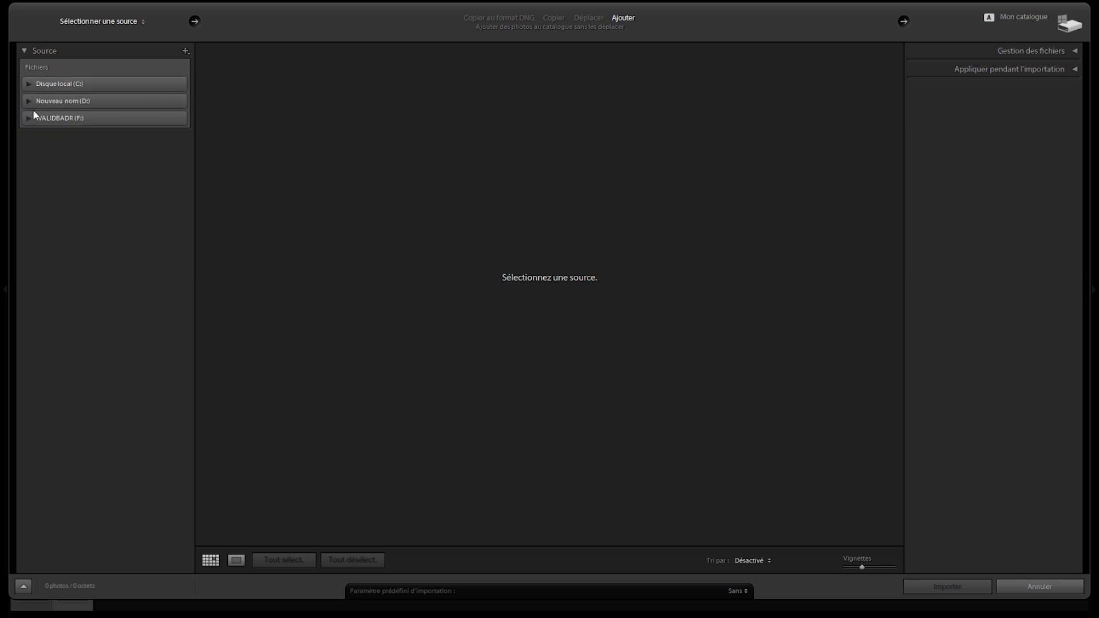
left_click(28, 100)
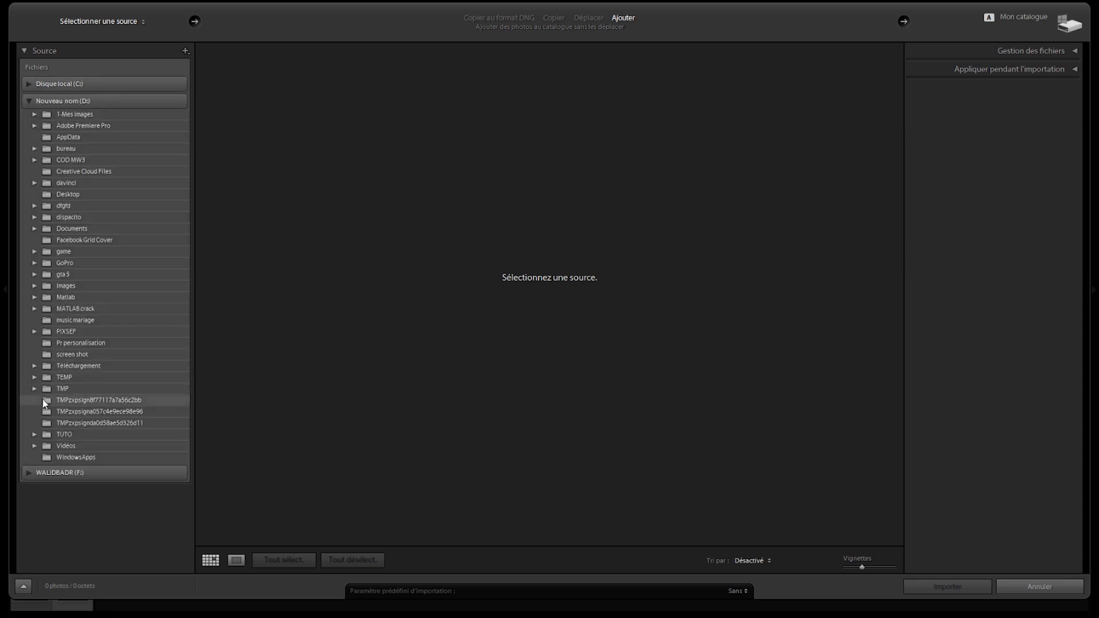
left_click(35, 436)
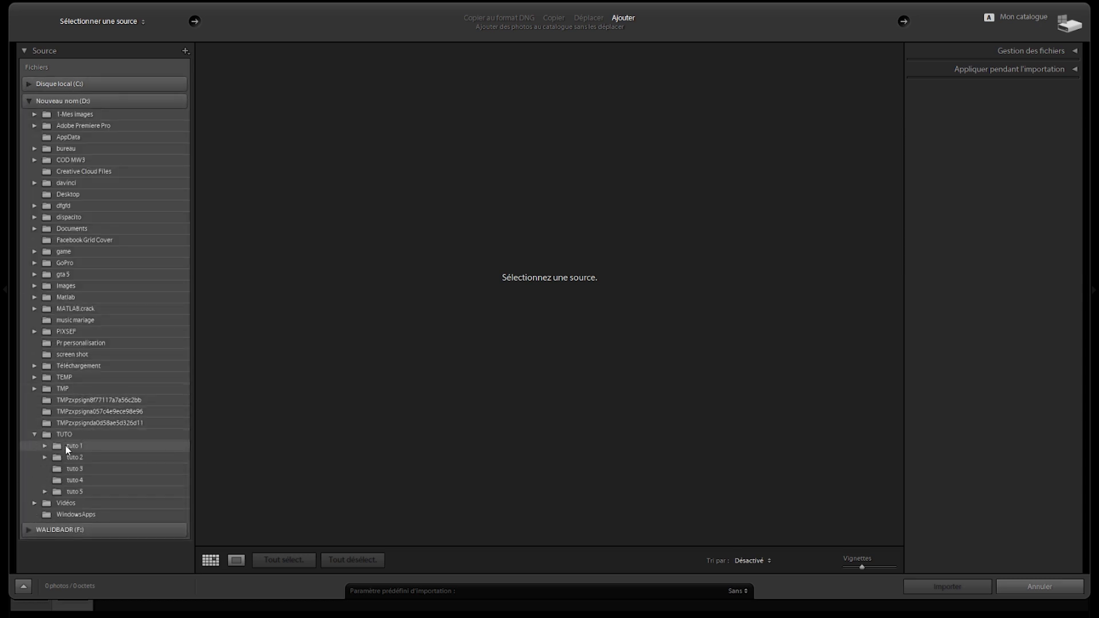
left_click(56, 493)
left_click(45, 491)
left_click(86, 515)
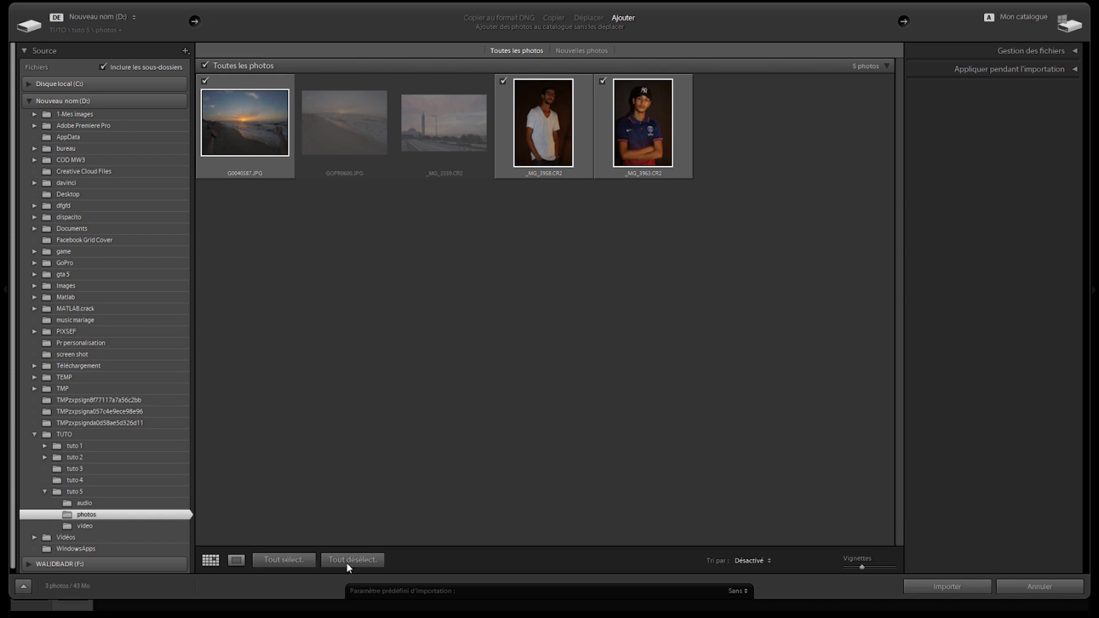
- Select all available photos in the source folder and import them into the catalogue
left_click(322, 562)
left_click(290, 559)
left_click(963, 590)
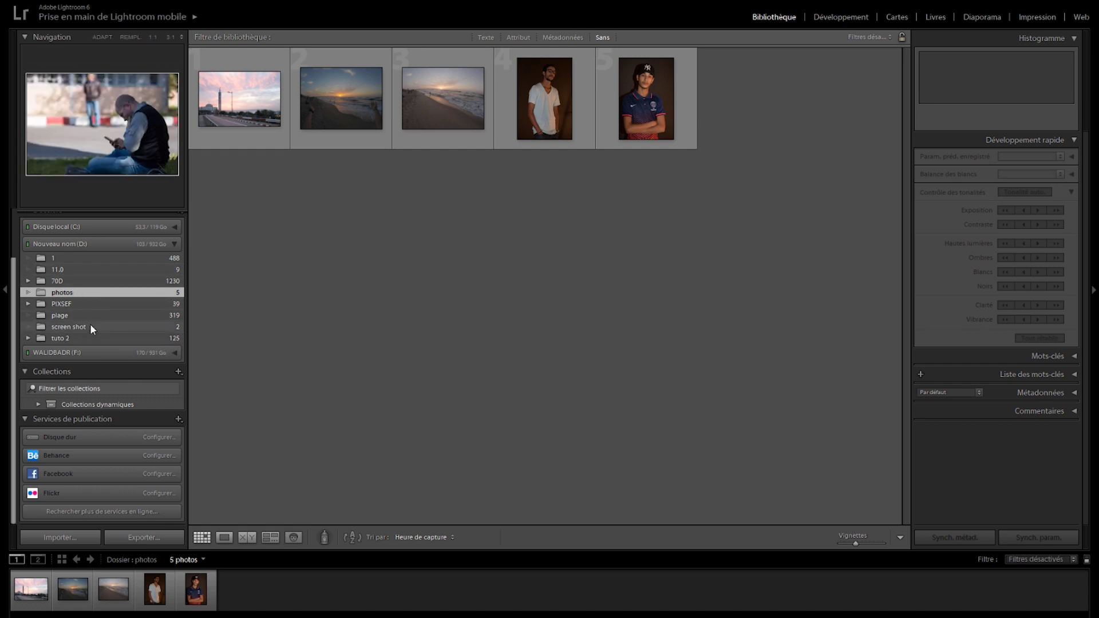
- Browse the catalogued folders PIXSEF, screen shot and 70D, and return to the photos folder
left_click(78, 304)
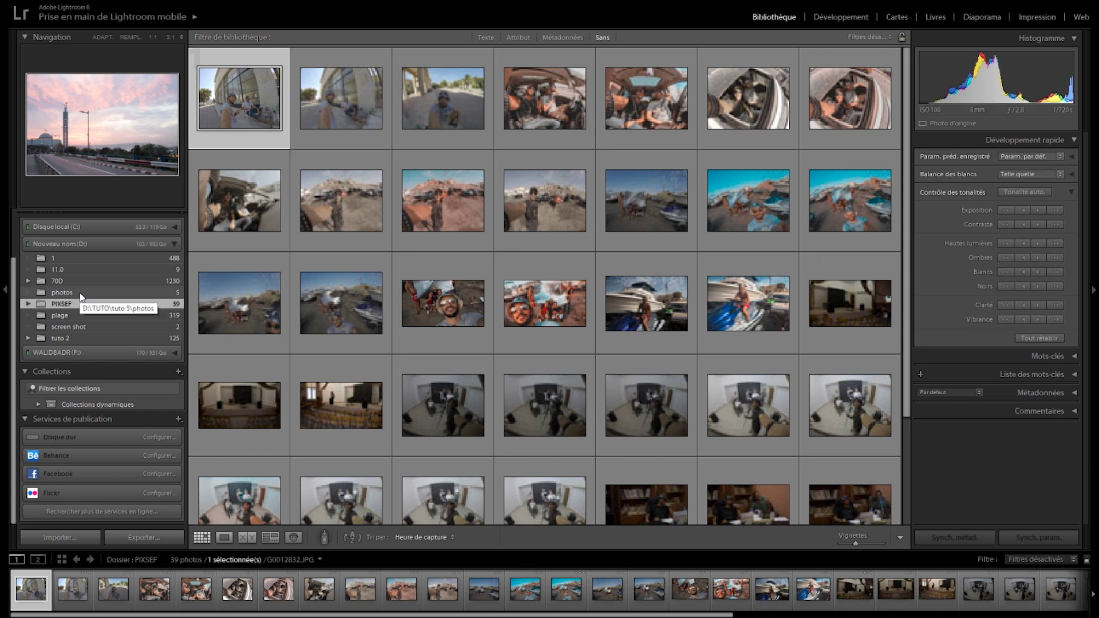
left_click(80, 295)
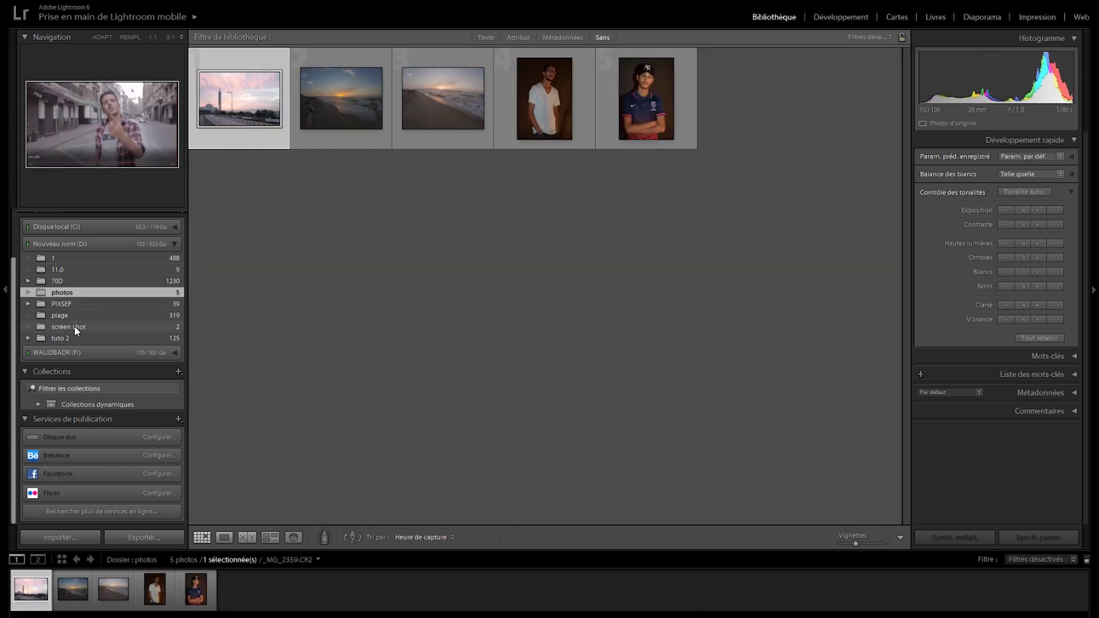
left_click(78, 326)
left_click(90, 281)
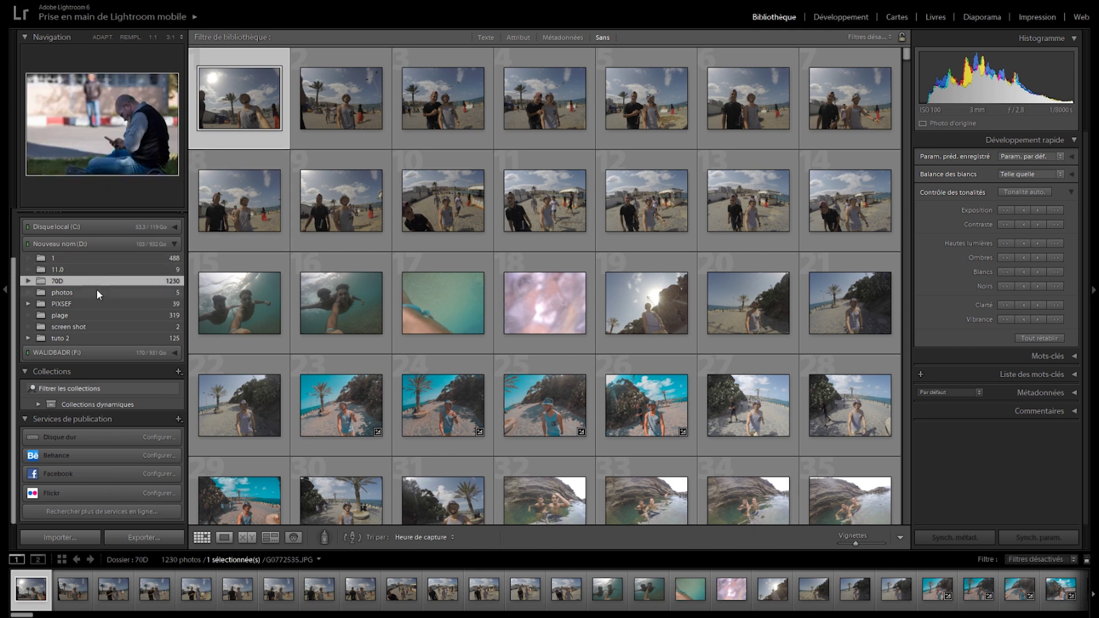
left_click(100, 292)
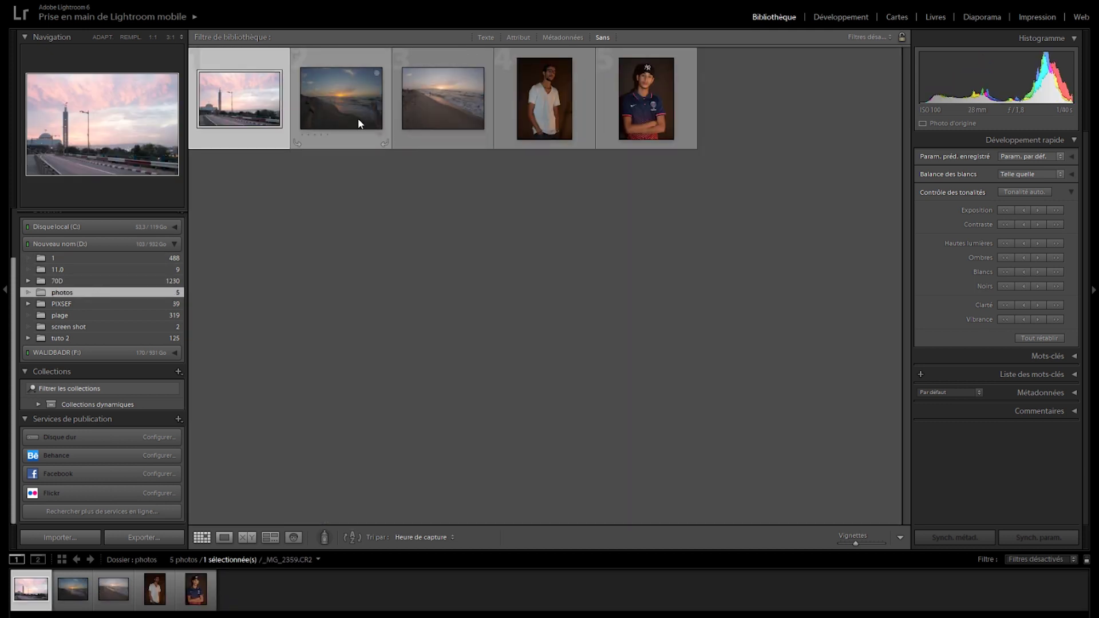
- Filter the photos by metadata for HERO4 Black, Canon EOS 70D, 50mm and EF28mm f/1.8 USM, and turn the filter off
left_click(564, 38)
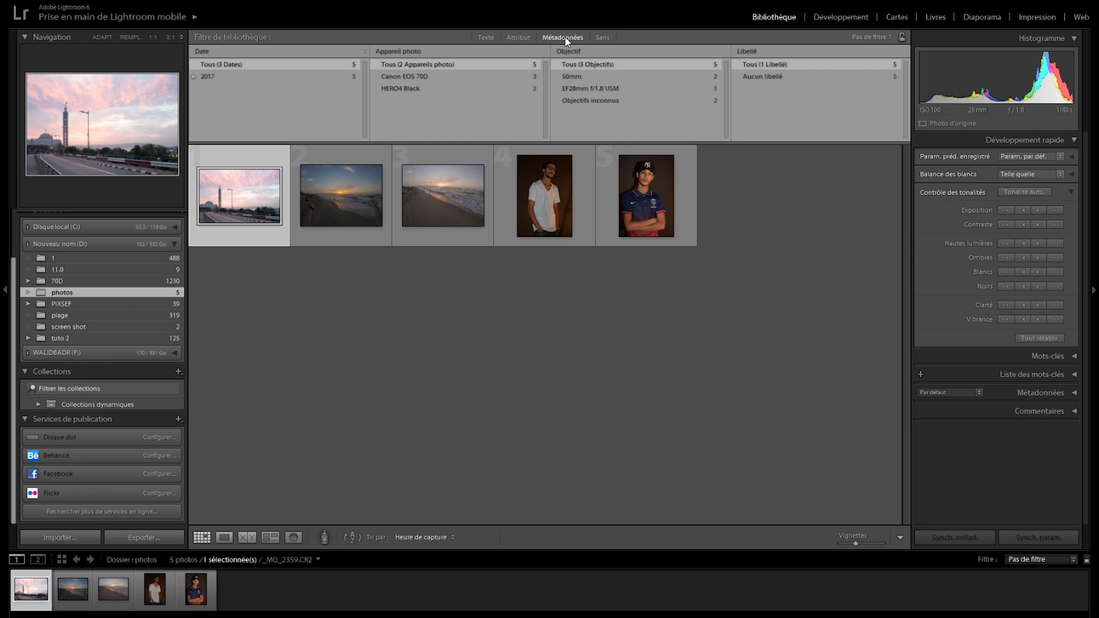
left_click(411, 89)
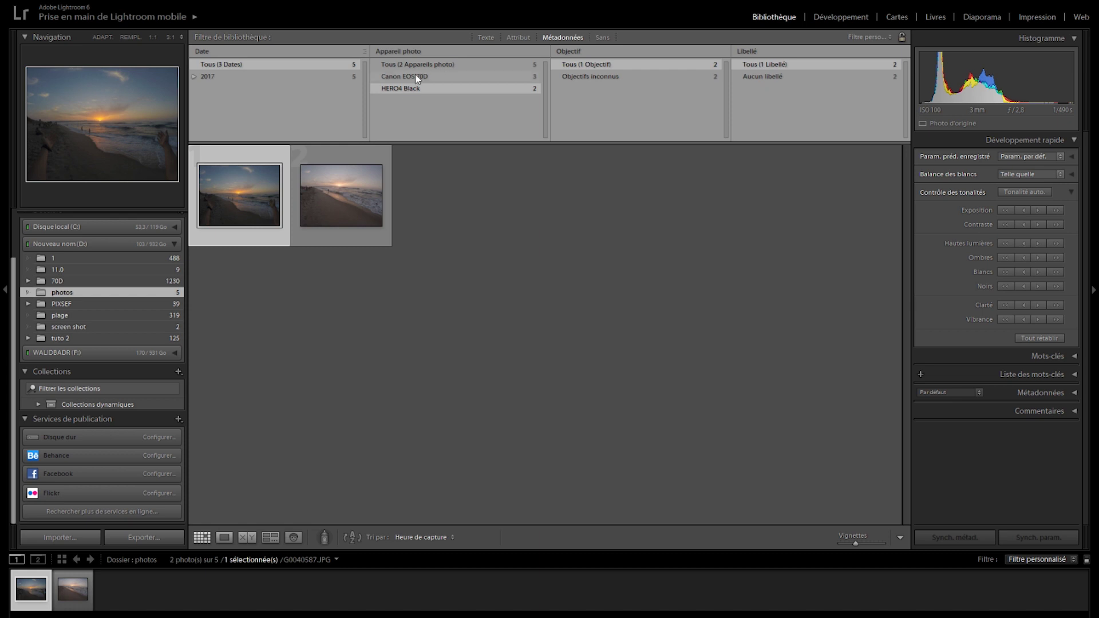
left_click(416, 79)
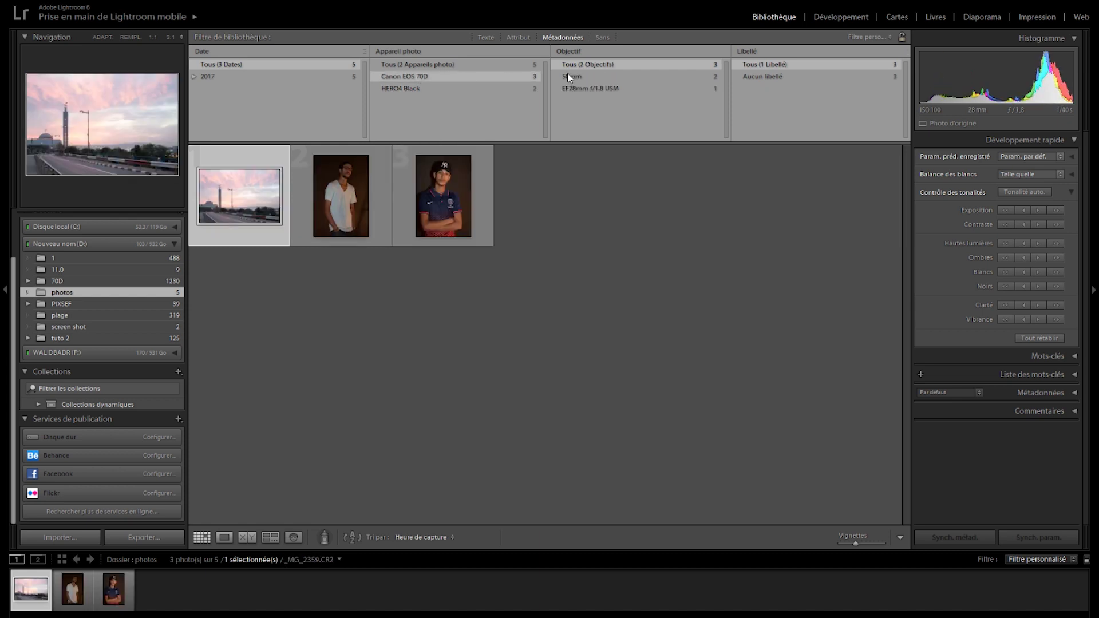
left_click(607, 77)
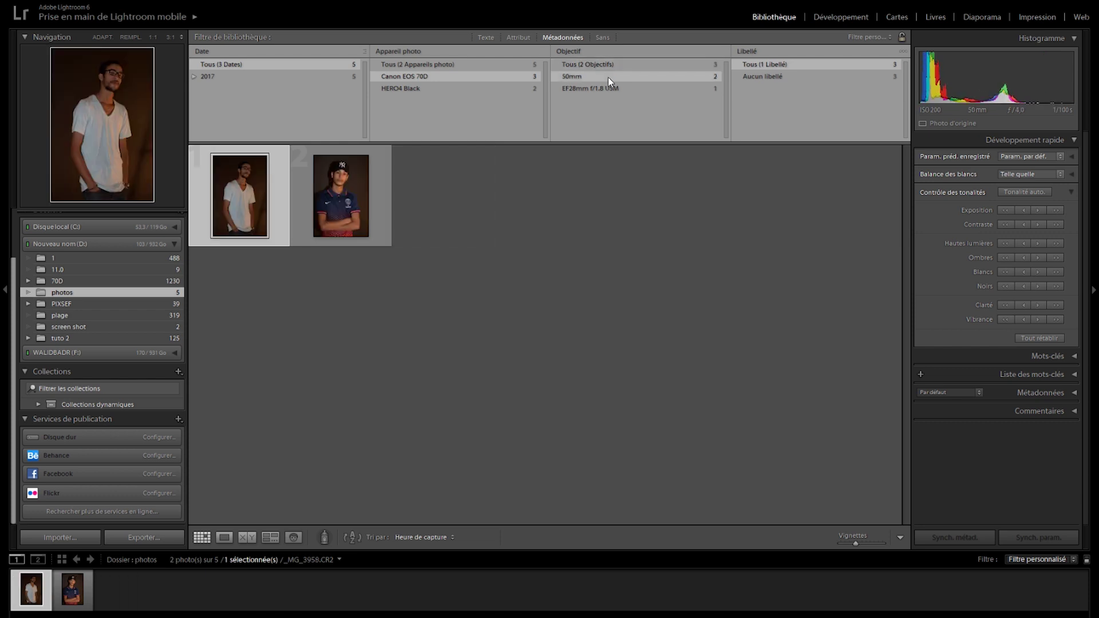
left_click(606, 88)
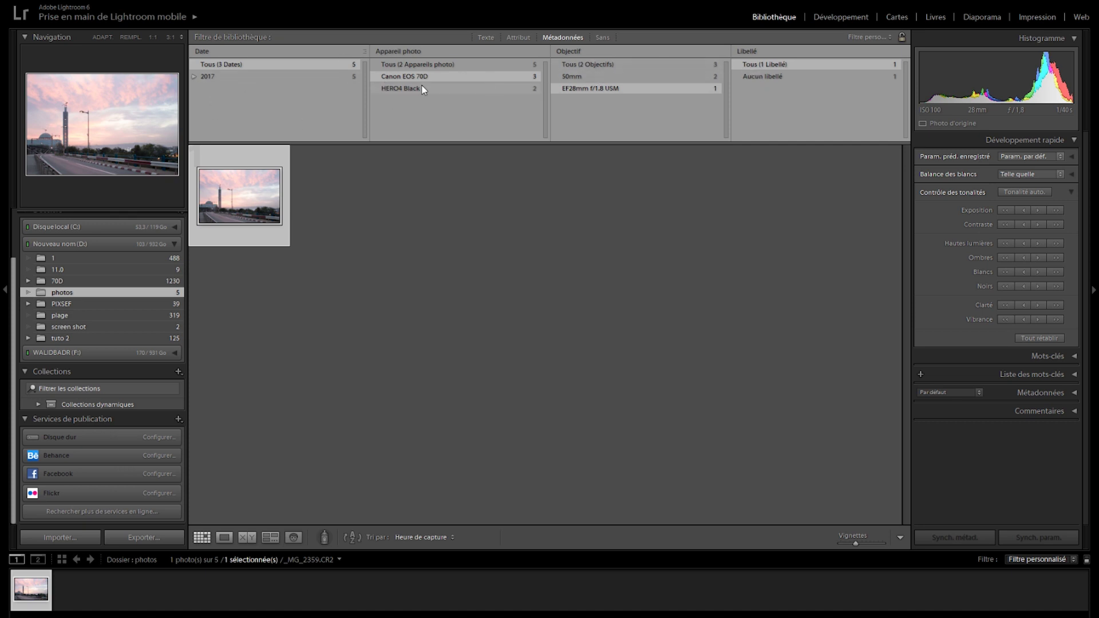
left_click(601, 38)
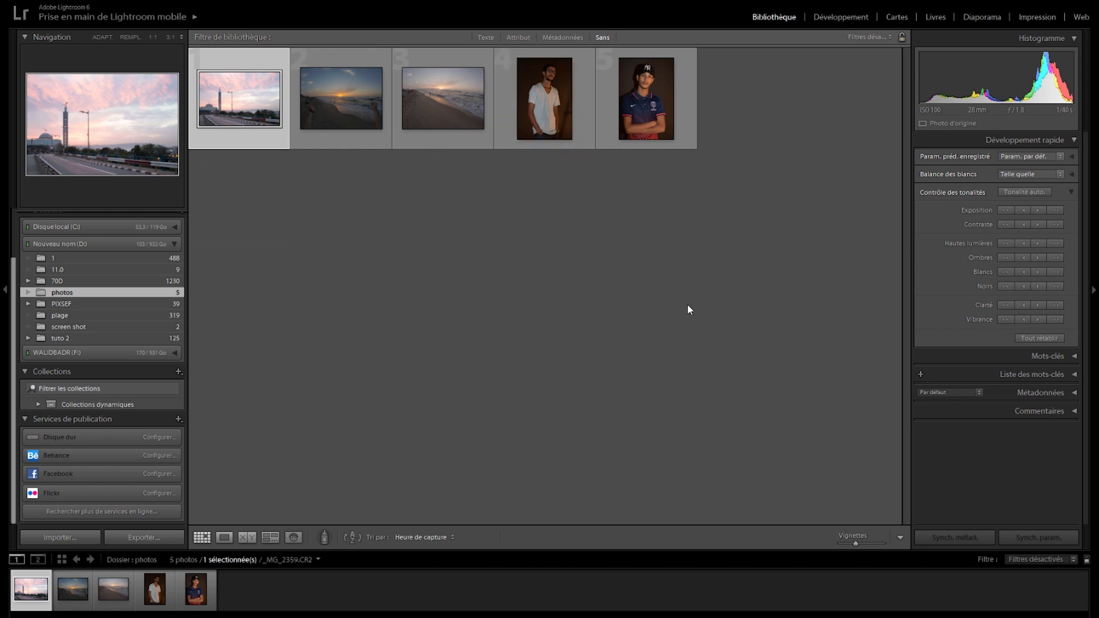
- Try brighter and darker exposures on the sunset road photo with Quick Develop, and reset all its adjustments
left_click(1038, 211)
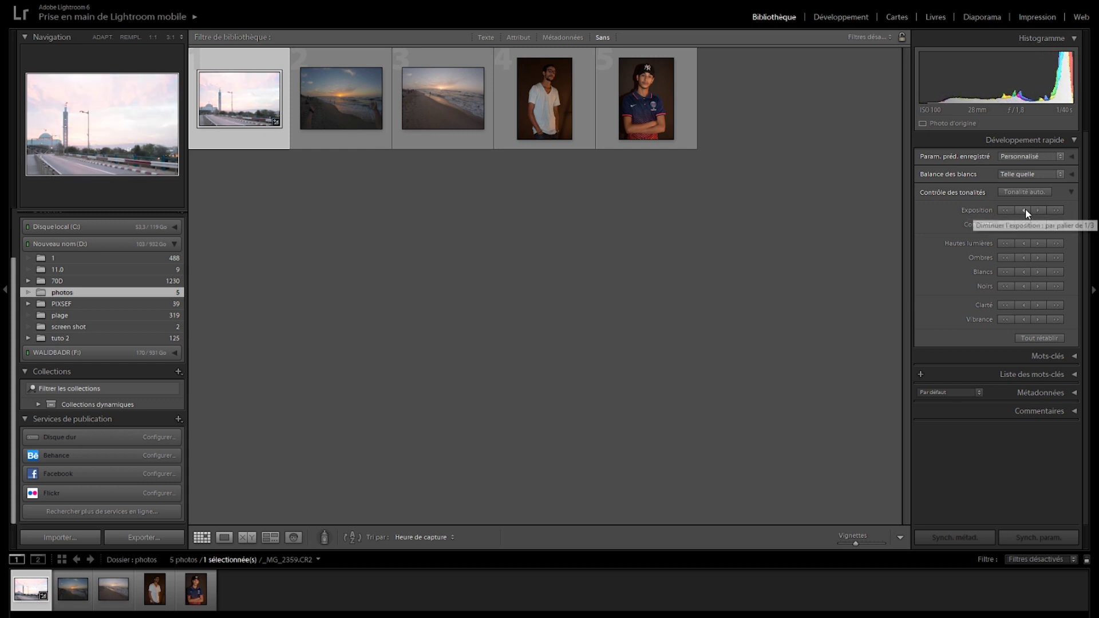
left_click(1024, 210)
left_click(1025, 210)
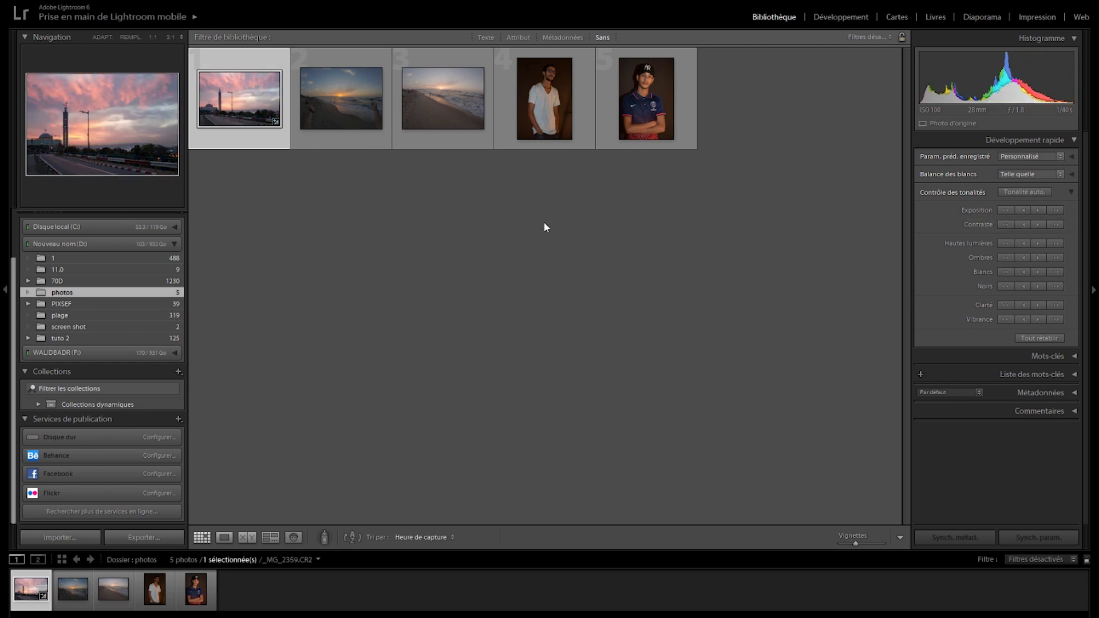
left_click(223, 537)
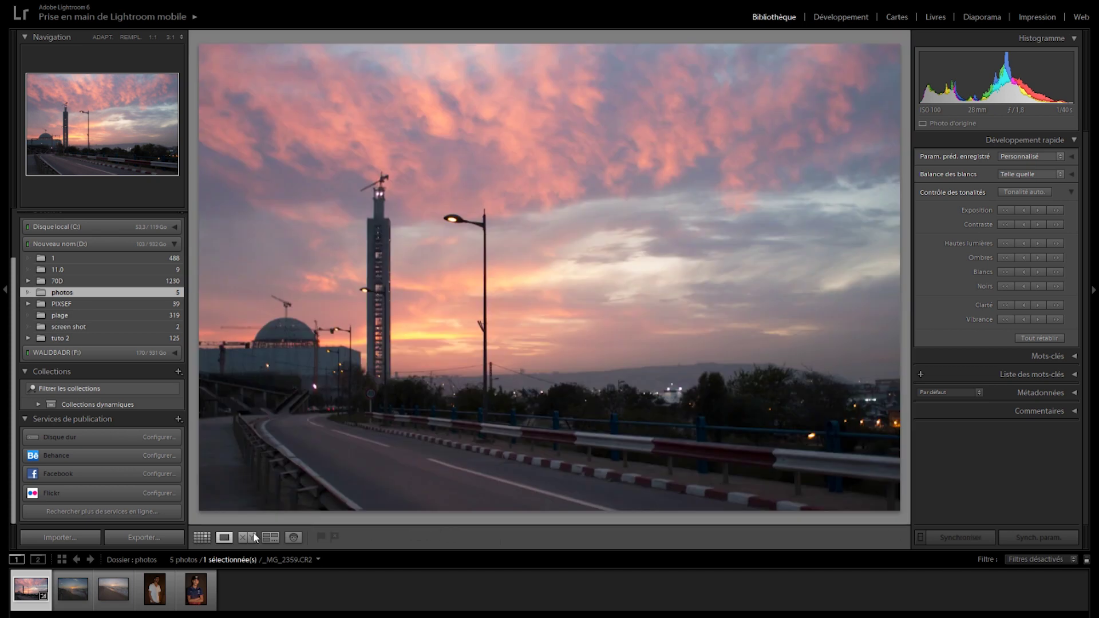
left_click(1037, 211)
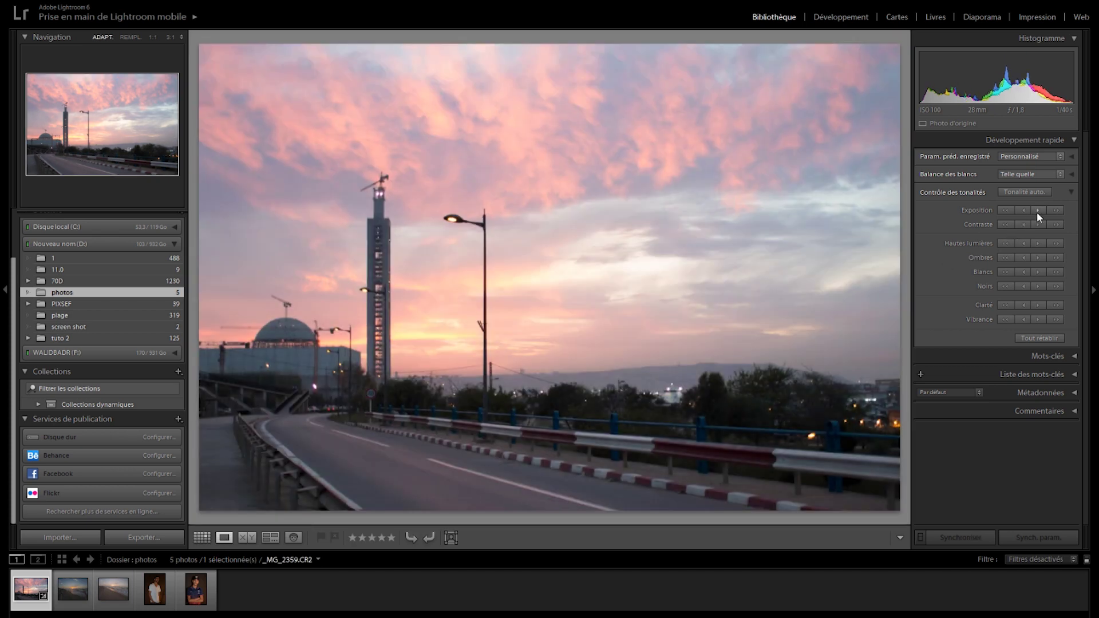
left_click(1024, 211)
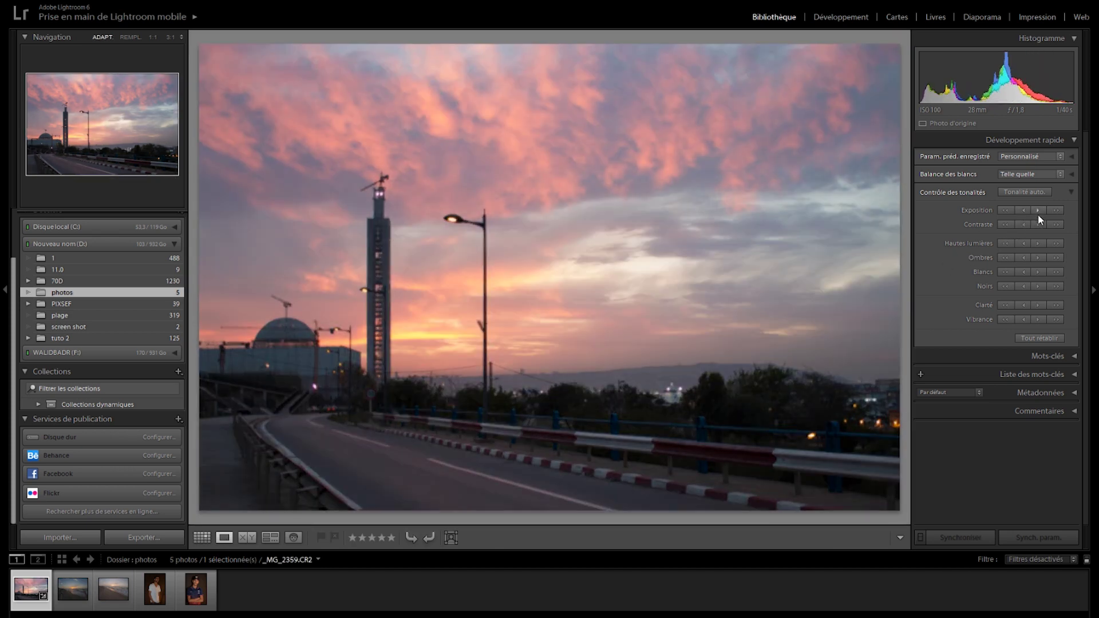
left_click(1037, 210)
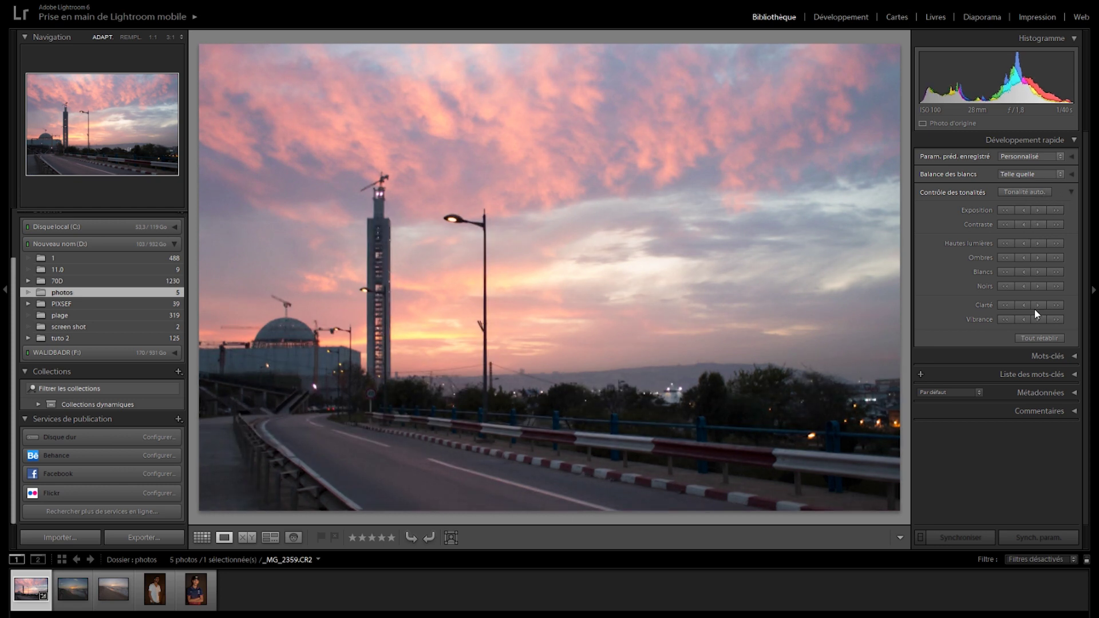
left_click(1039, 338)
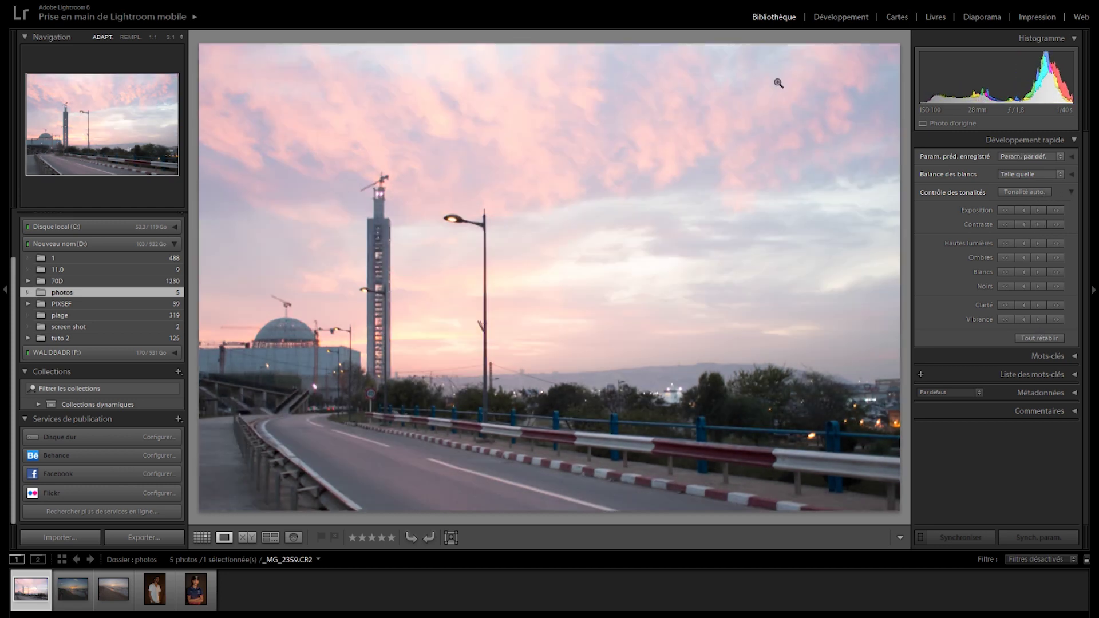
- Open the sunset road photo in the Develop module, try hiding the surrounding panels, and restore them all
left_click(828, 16)
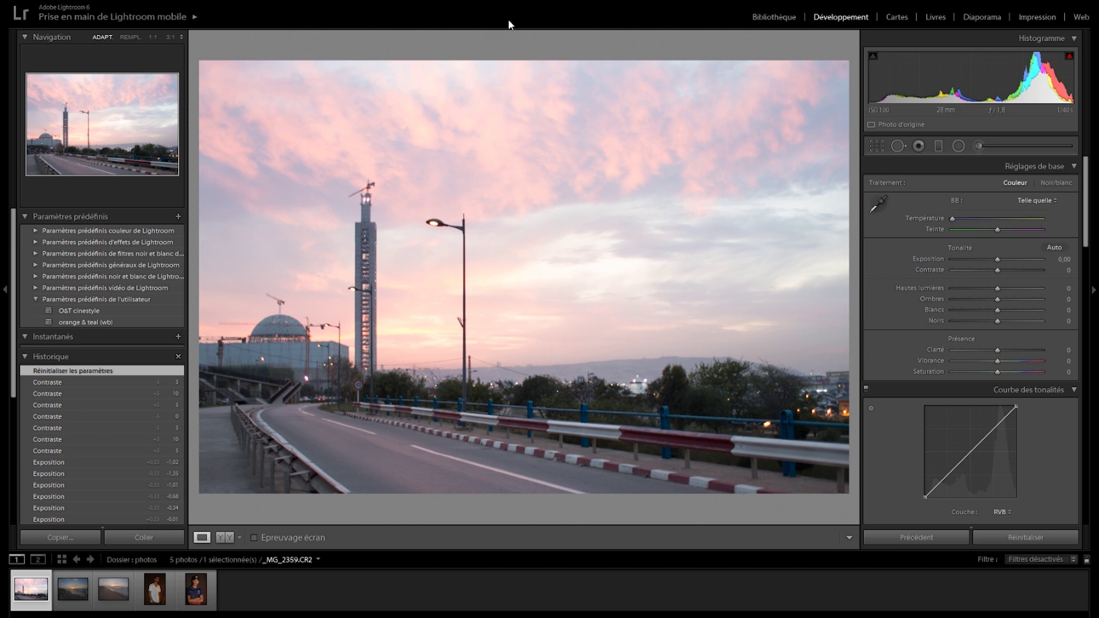
left_click(544, 3)
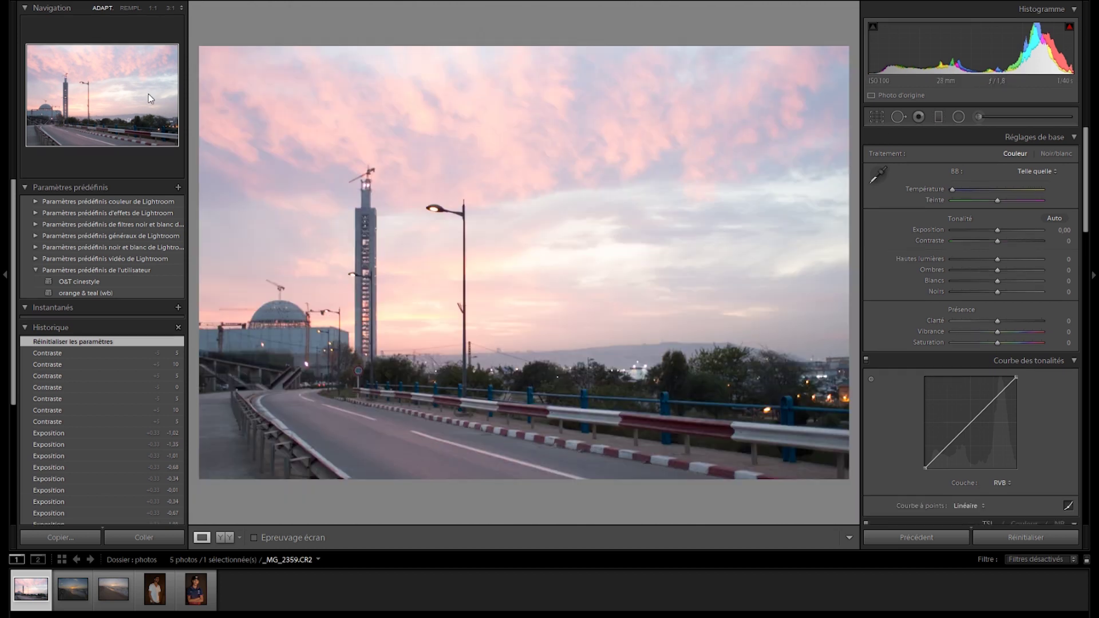
left_click(4, 149)
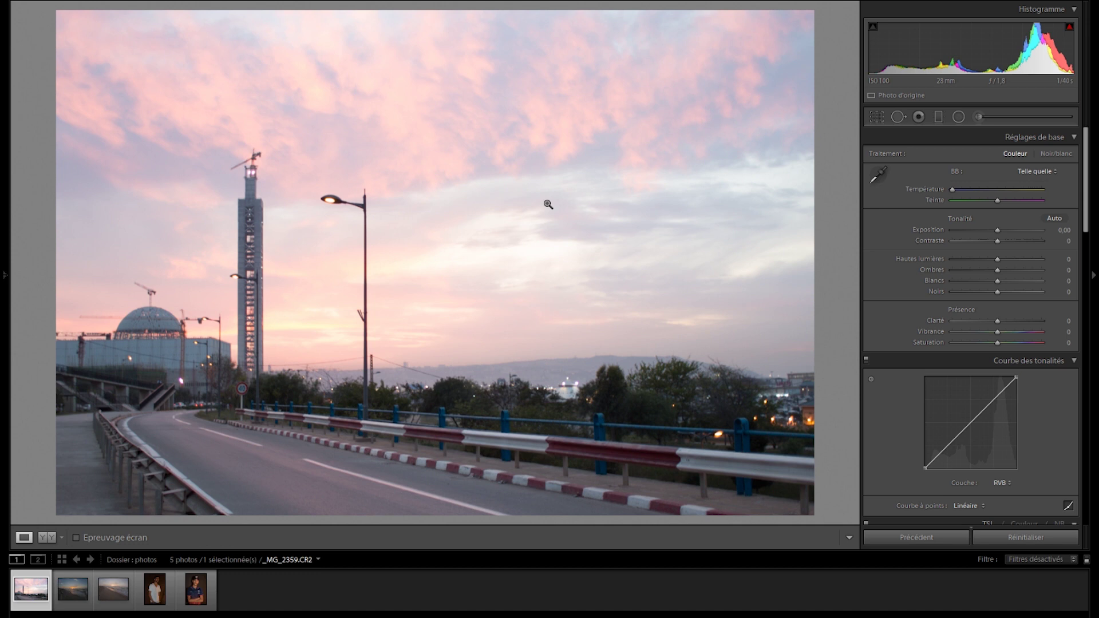
left_click(1094, 194)
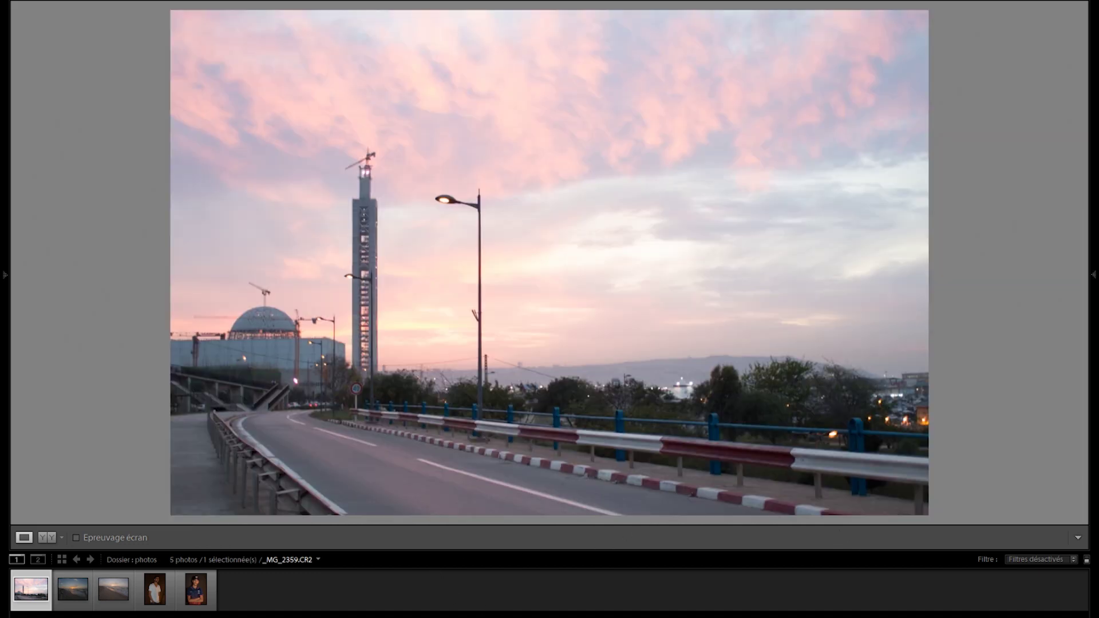
key("F6")
key("shift+Tab")
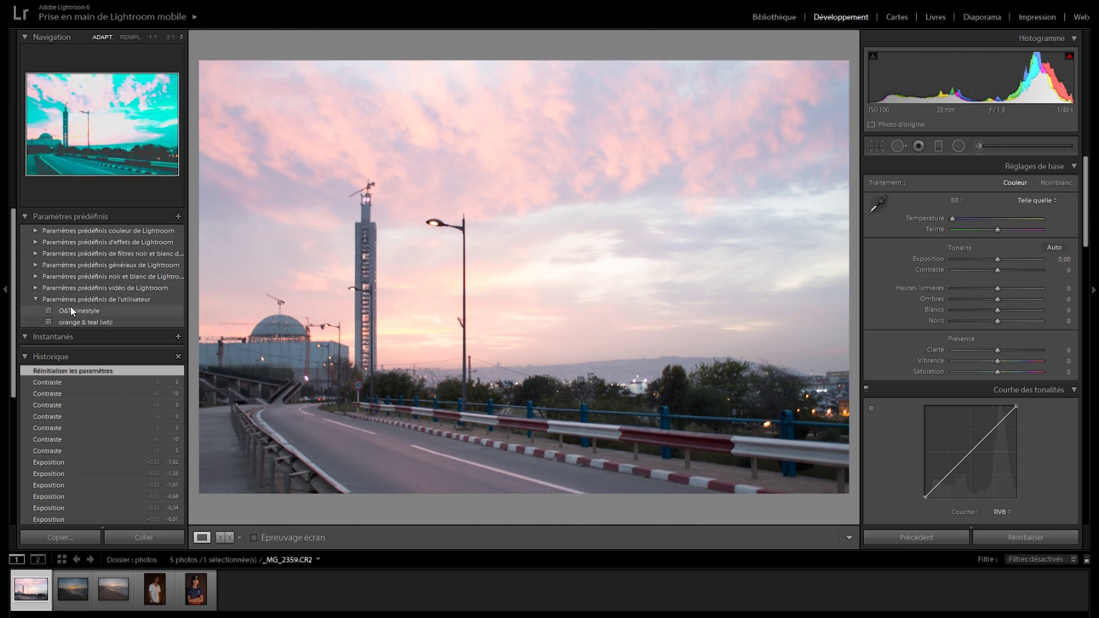
- Try the presets Vidéo ton froid, Vidéo traitement croisé 1, Vidéo noir et blanc à fort contraste and Noir et blanc - Aspect 5 on the photo
left_click(36, 288)
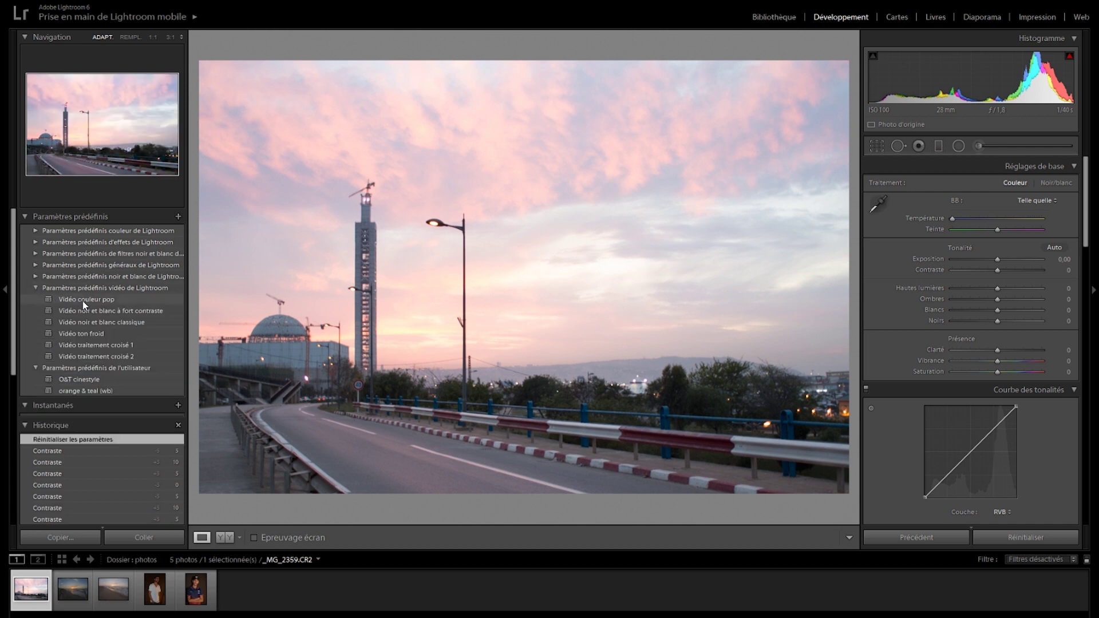
left_click(81, 334)
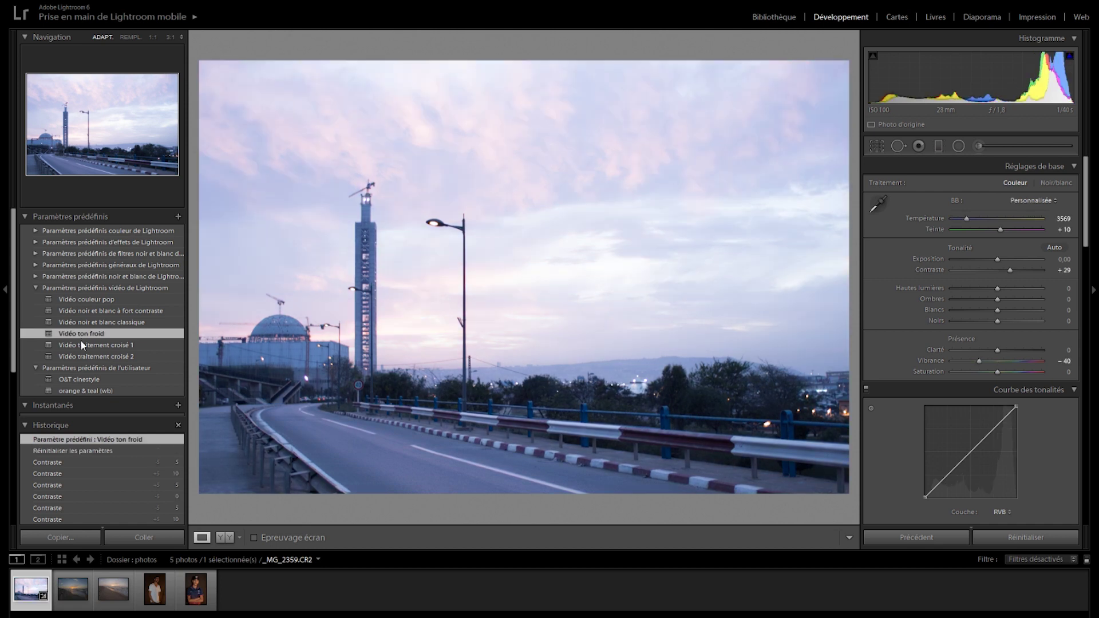
left_click(81, 343)
left_click(92, 310)
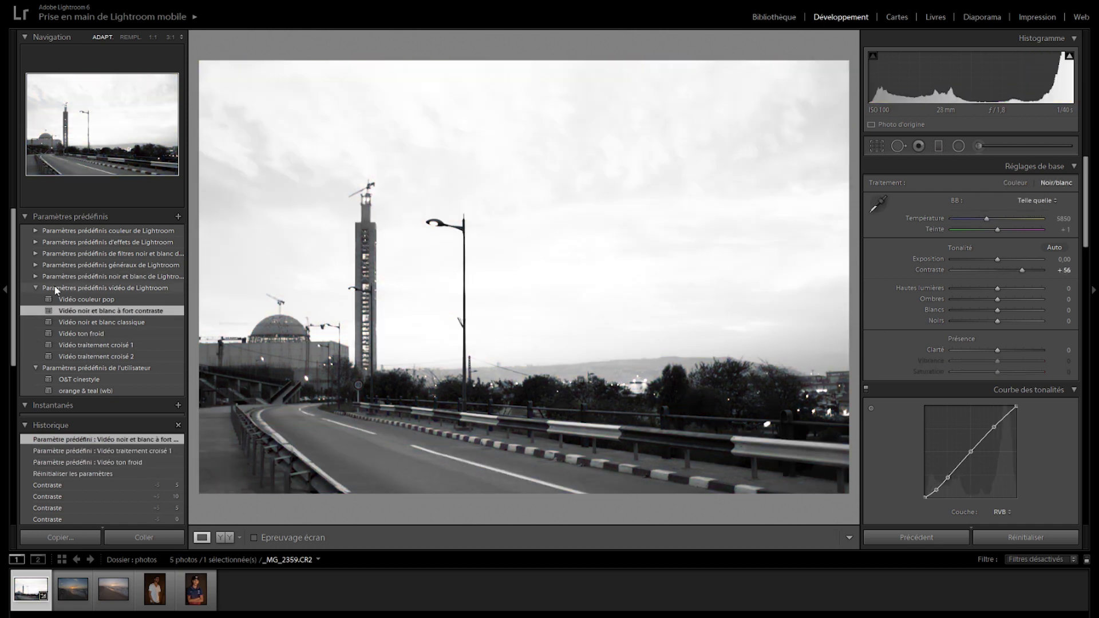
left_click(36, 277)
left_click(82, 366)
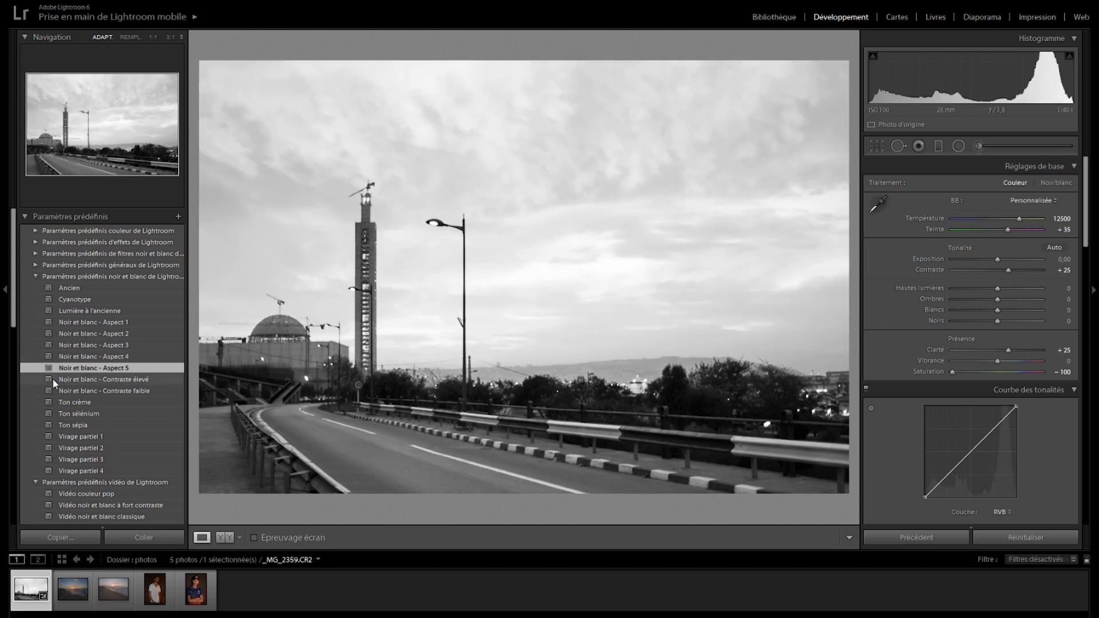
- Return the photo to the Réinitialiser les paramètres state recorded in its history
scroll(87, 485, "down", 15)
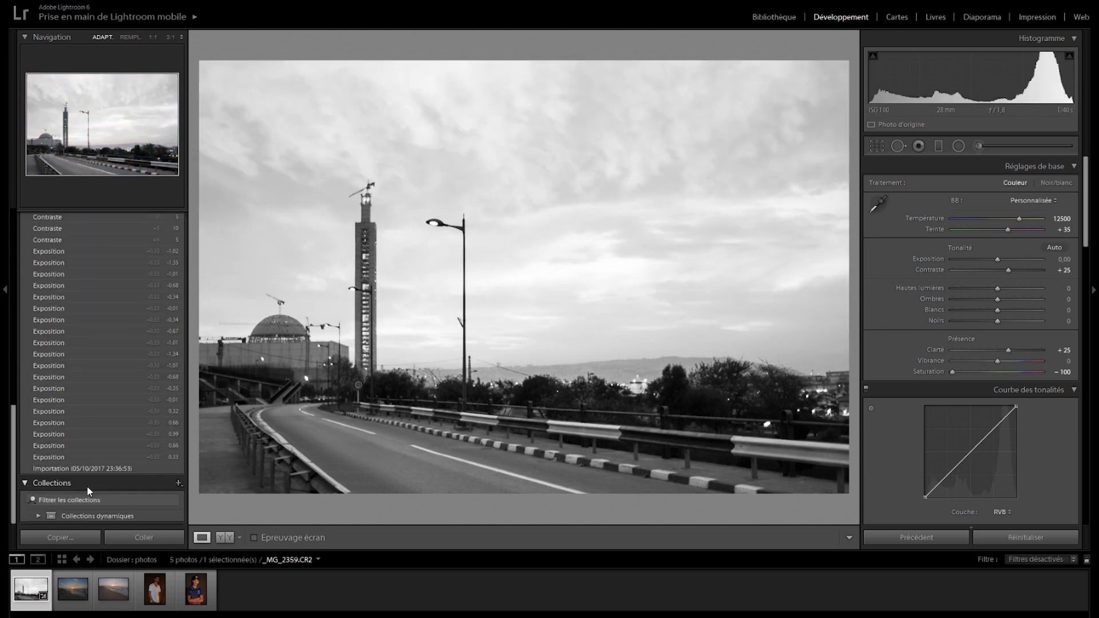
scroll(75, 444, "up", 6)
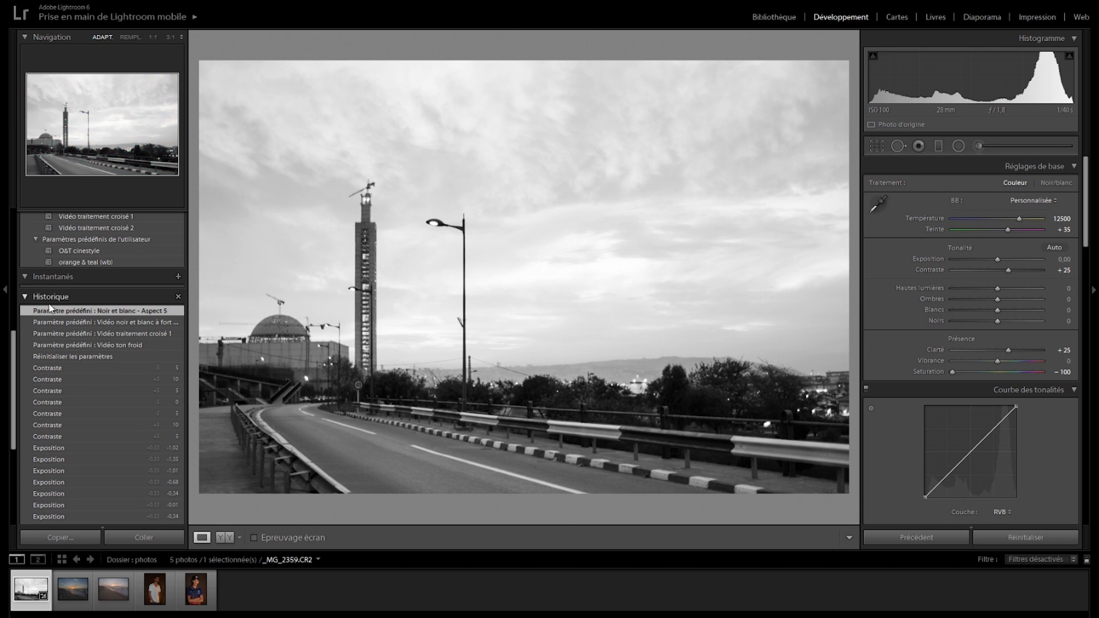
left_click(71, 367)
left_click(85, 356)
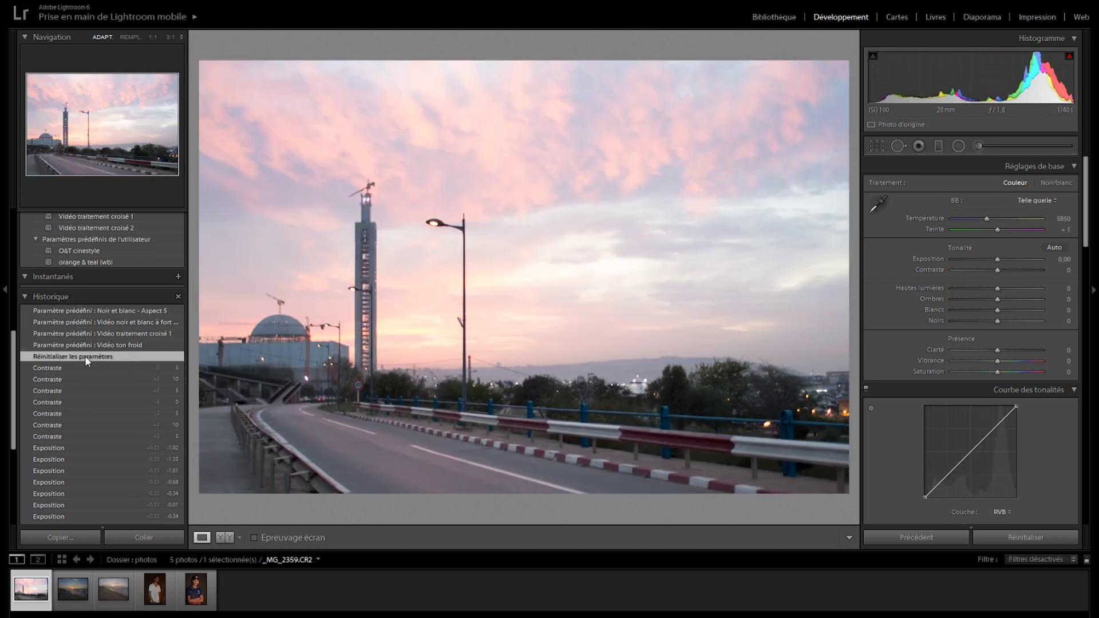
key("ctrl+z")
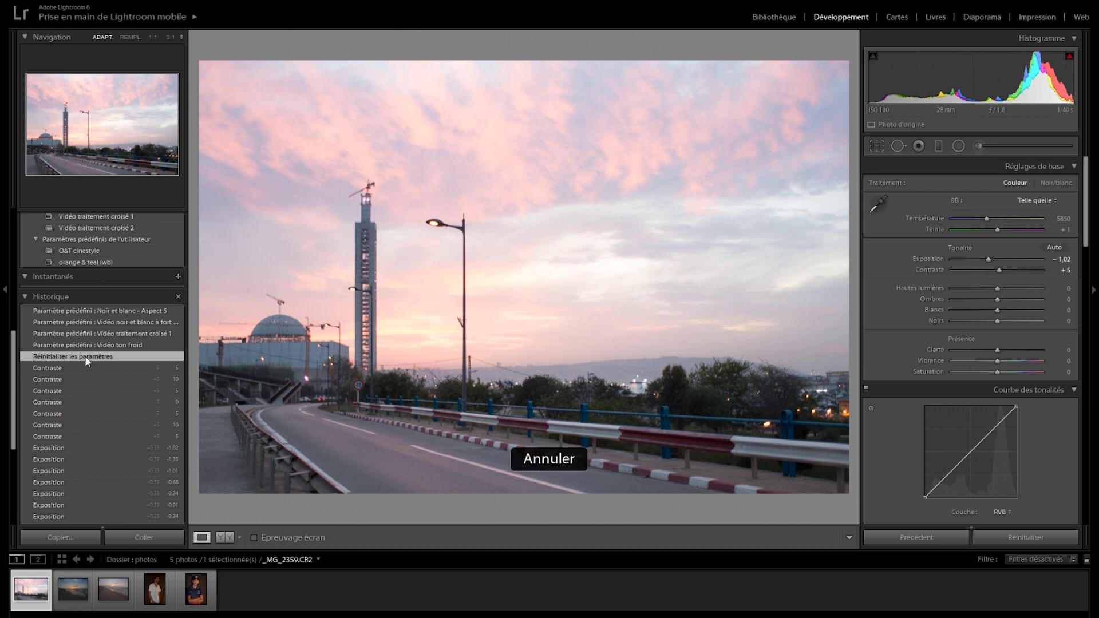
left_click(87, 355)
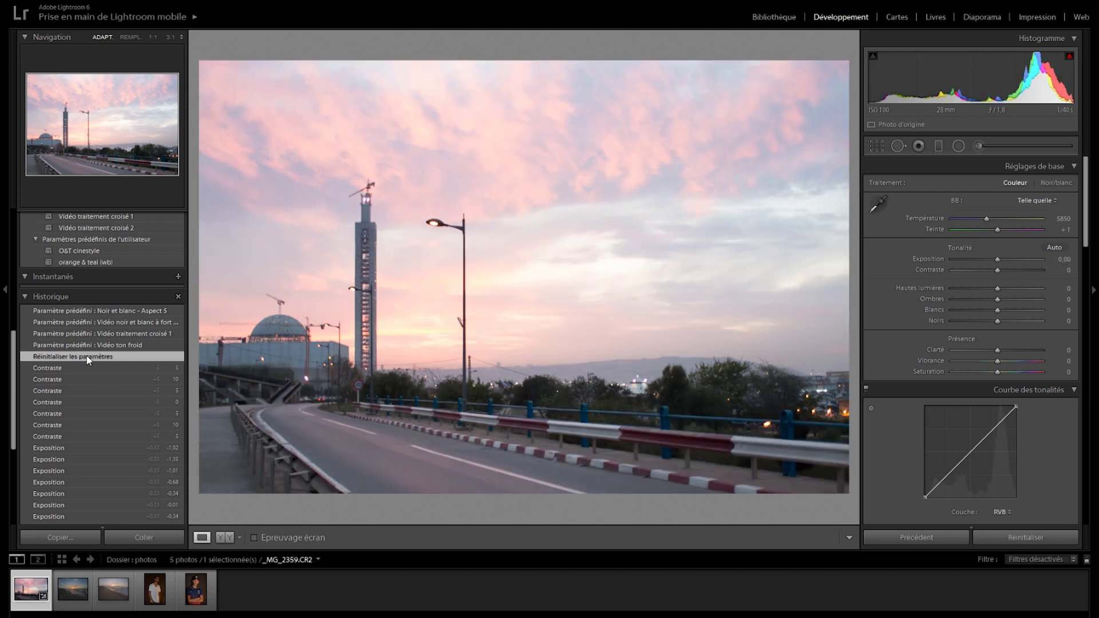
- Collapse the Paramètres prédéfinis and Instantanés sections, leaving the history expanded
scroll(88, 270, "up", 5)
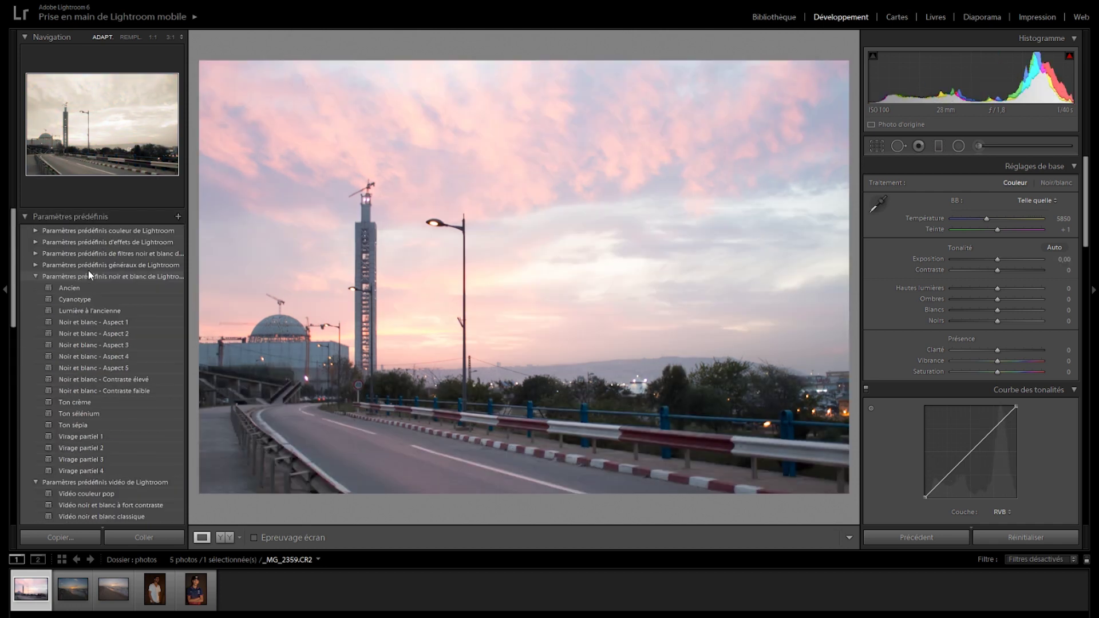
left_click(26, 215)
left_click(27, 240)
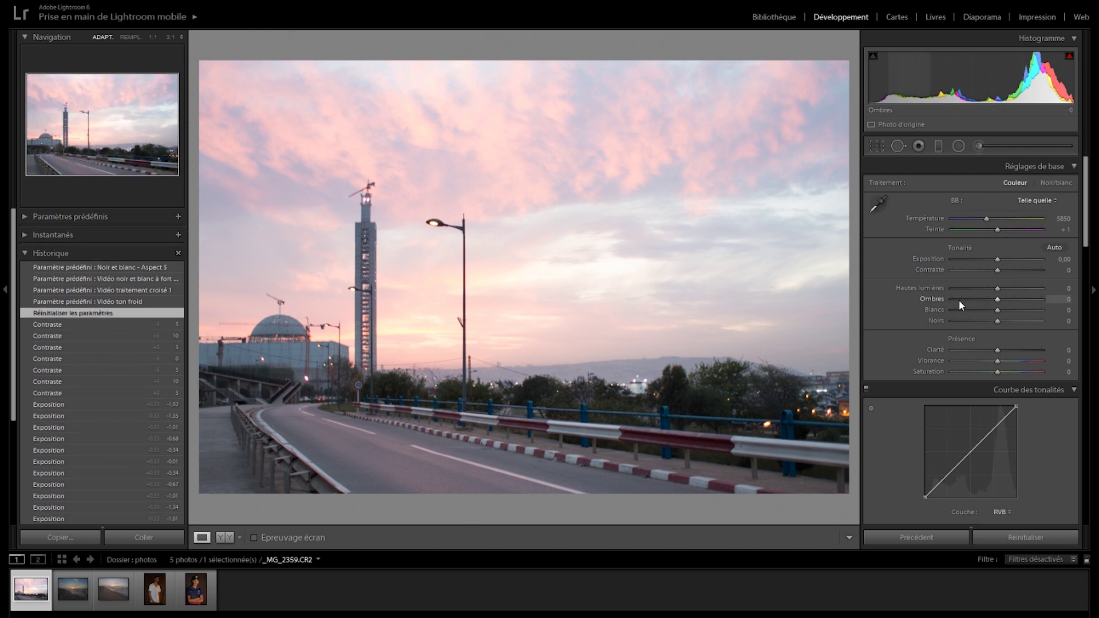
- Look through the develop adjustments and collapse every section from Réglages de base to Etalonnage de l'appareil photo
left_click_drag(1086, 218, 1087, 506)
scroll(1009, 197, "up", 10)
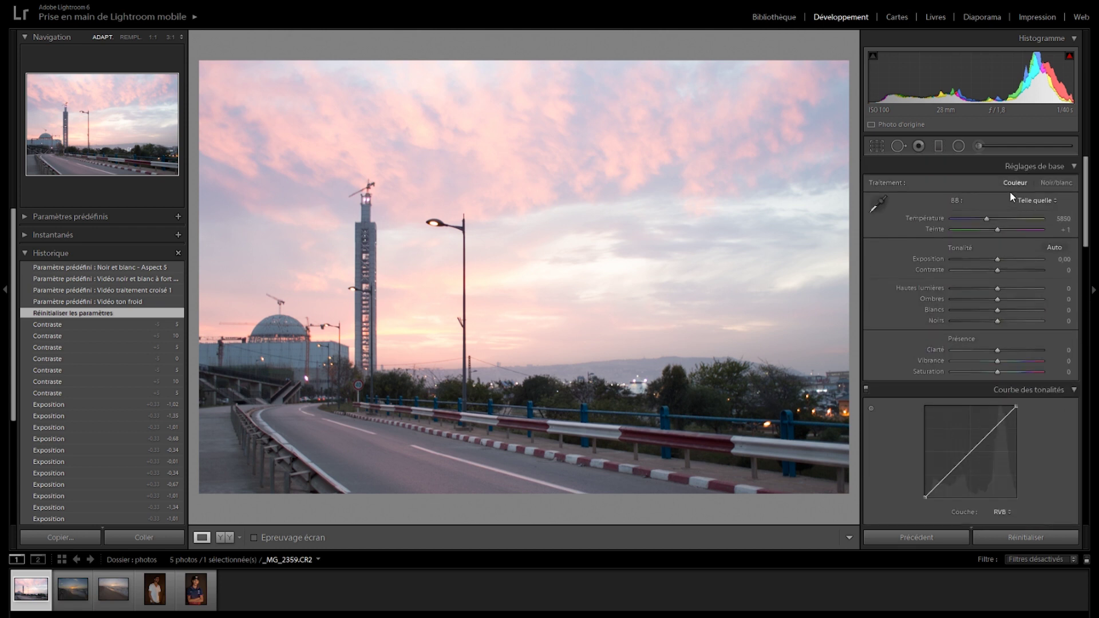
left_click(1072, 168)
left_click(1073, 186)
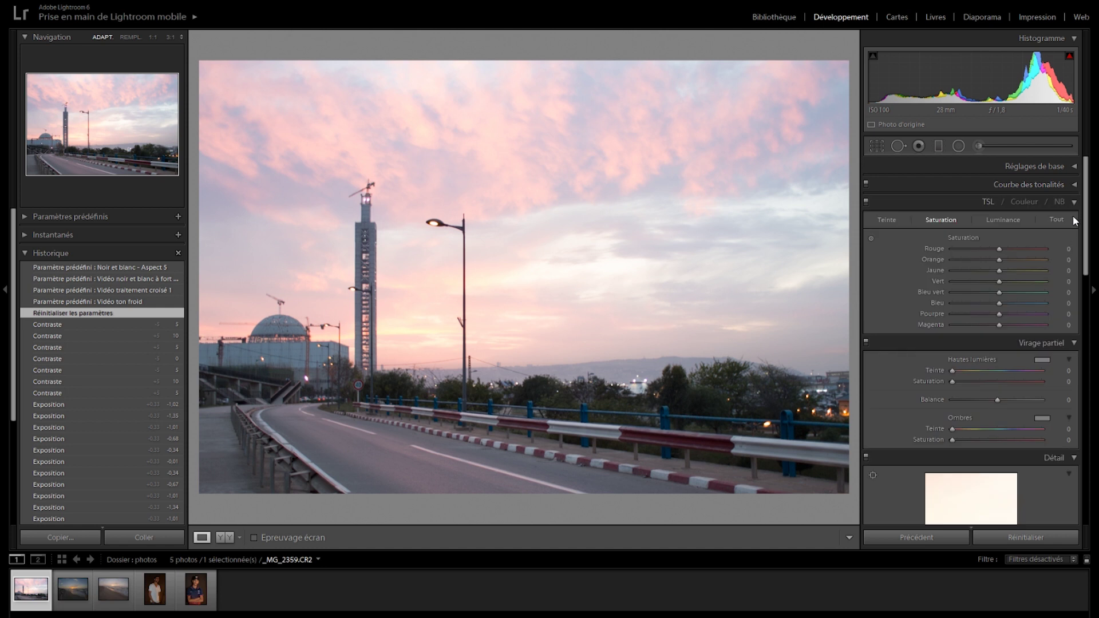
left_click(1074, 202)
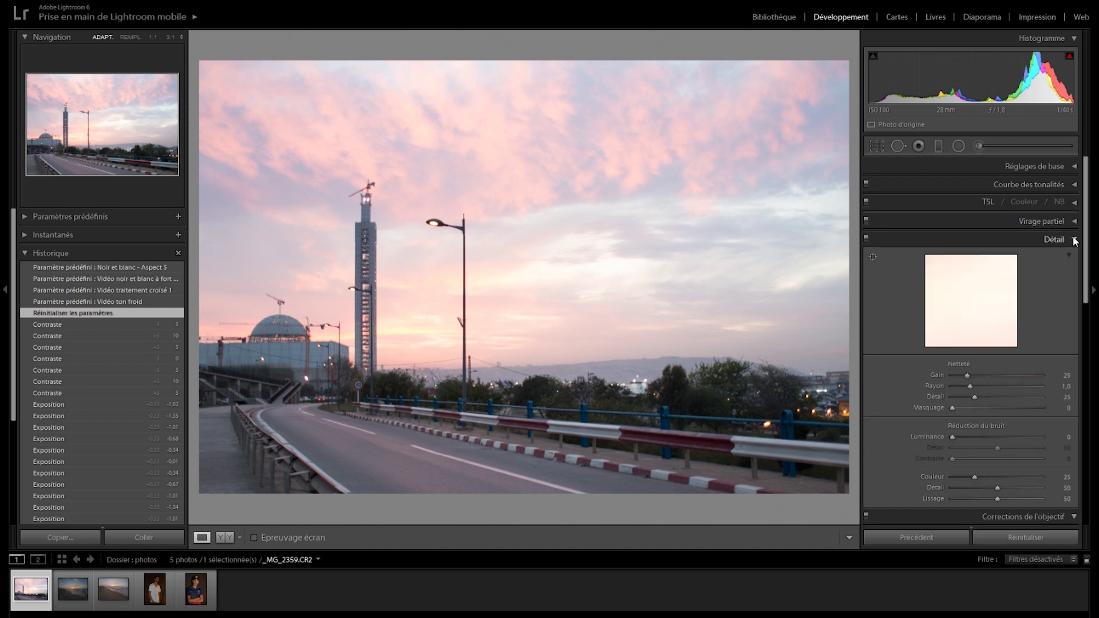
left_click(1074, 239)
left_click(1075, 258)
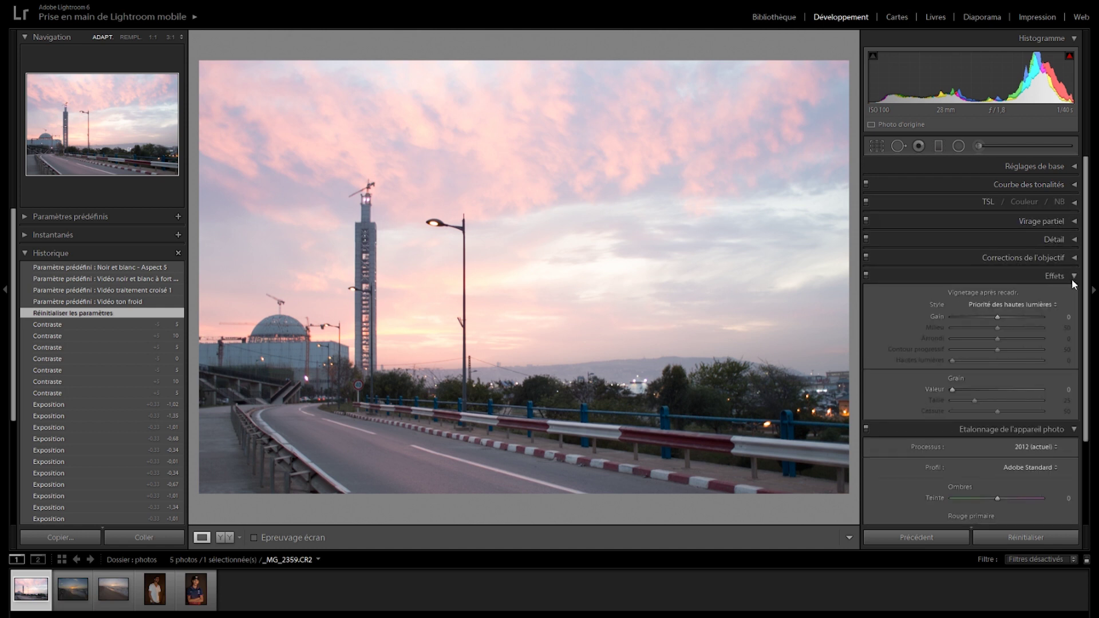
left_click(1074, 275)
left_click(1074, 294)
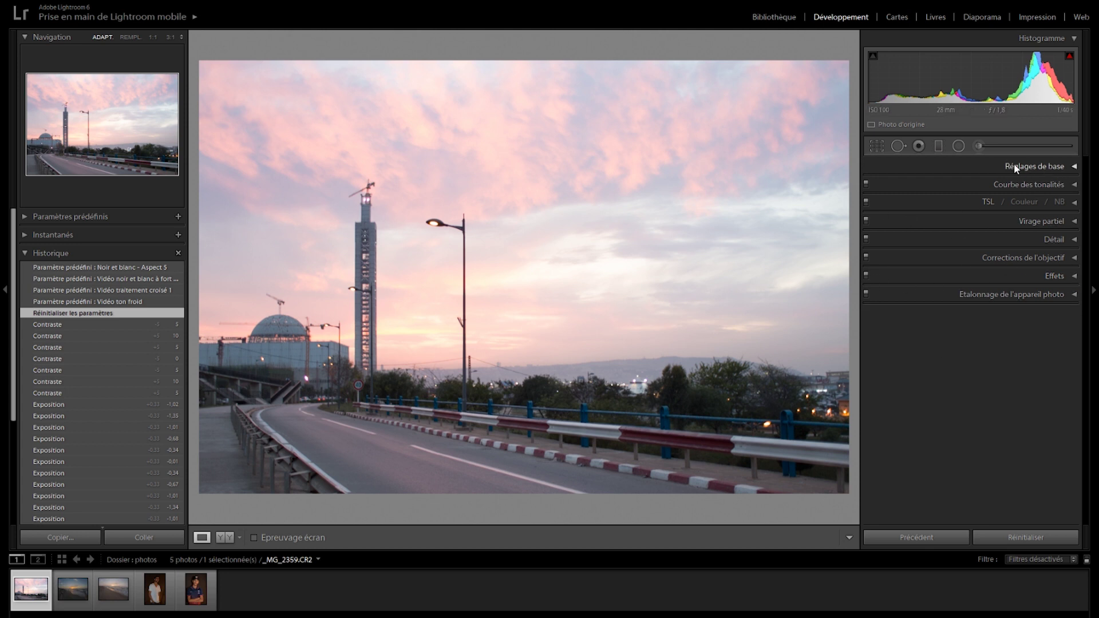
- Expand the basic adjustments and tone curve, and set the exposure to −1,94 and the contrast to +1
left_click(1073, 167)
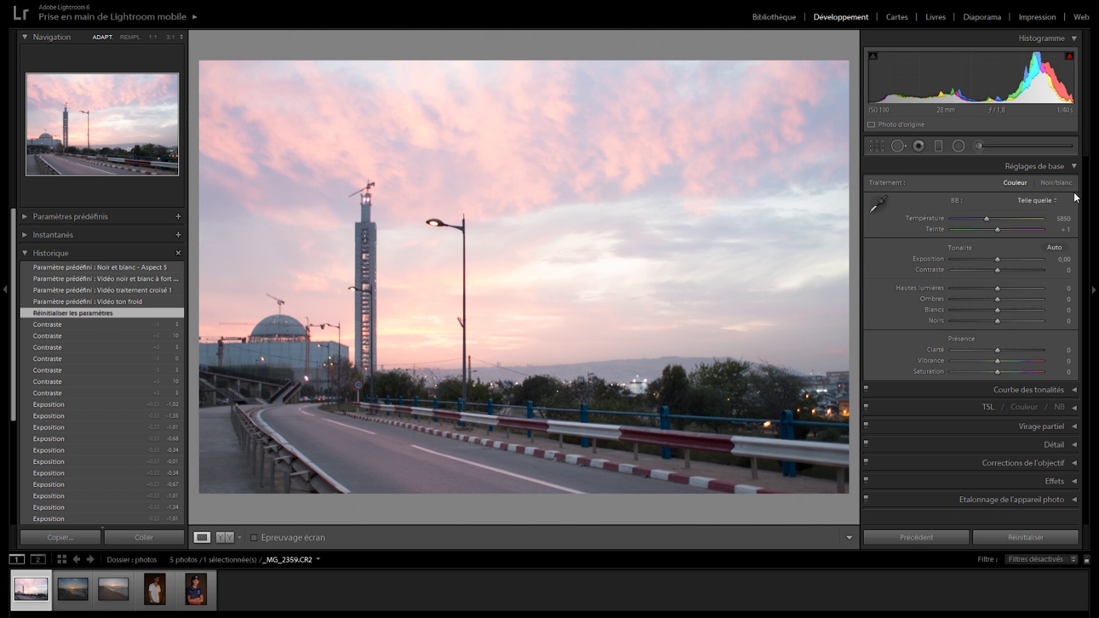
left_click(1071, 391)
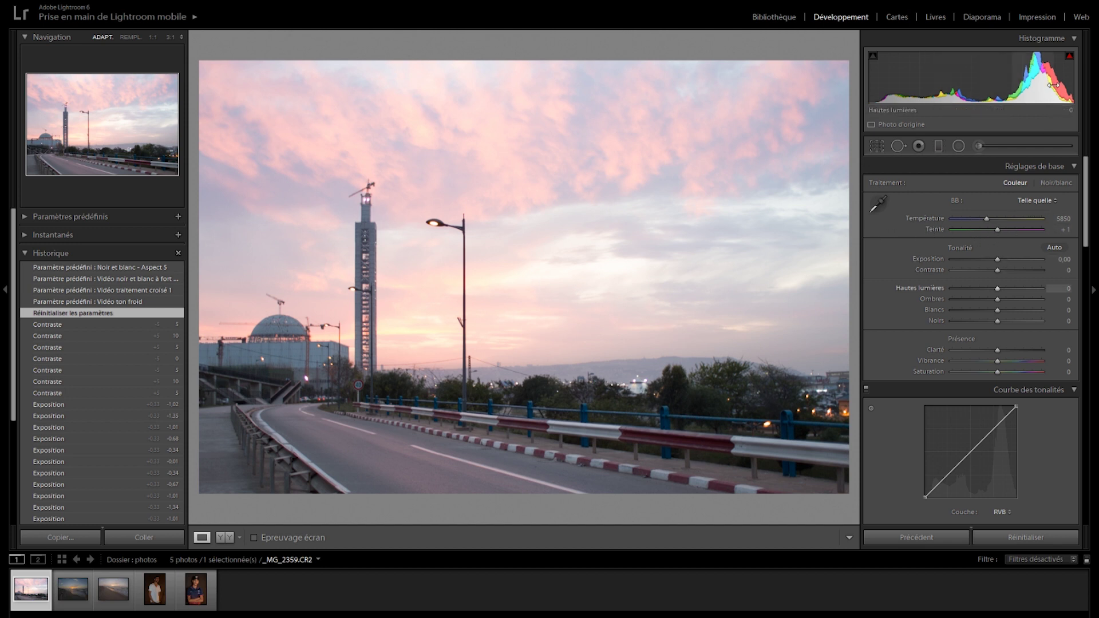
mouse_move(997, 259)
left_mouse_down()
mouse_move(980, 259)
mouse_move(1019, 270)
mouse_move(991, 271)
mouse_move(1020, 256)
mouse_move(985, 257)
mouse_move(1005, 259)
mouse_move(980, 270)
left_mouse_up()
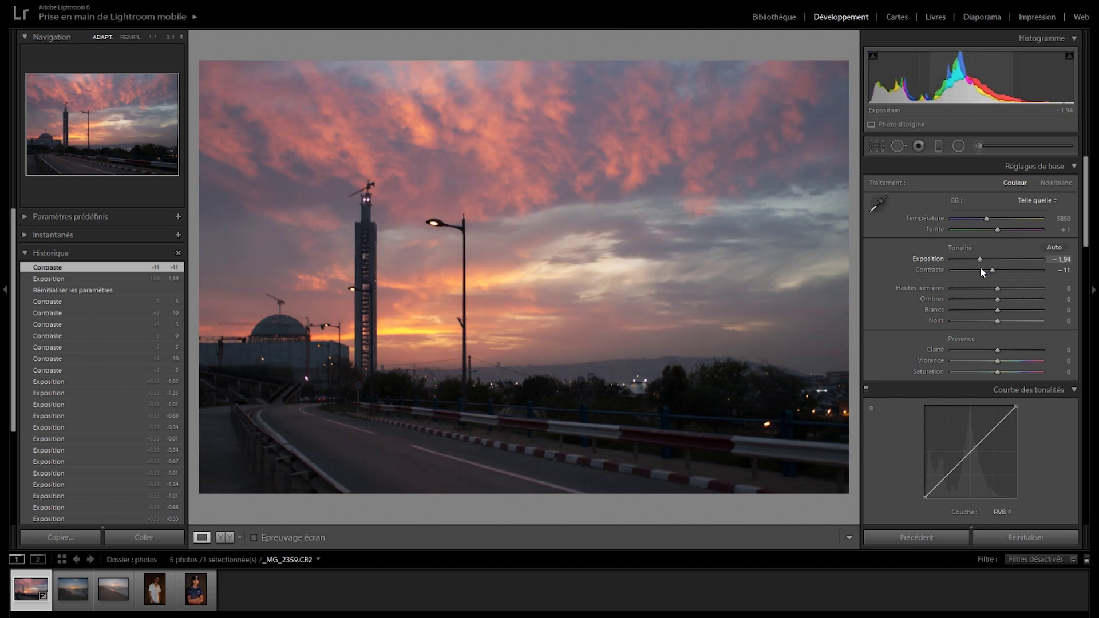
left_click_drag(982, 272, 990, 273)
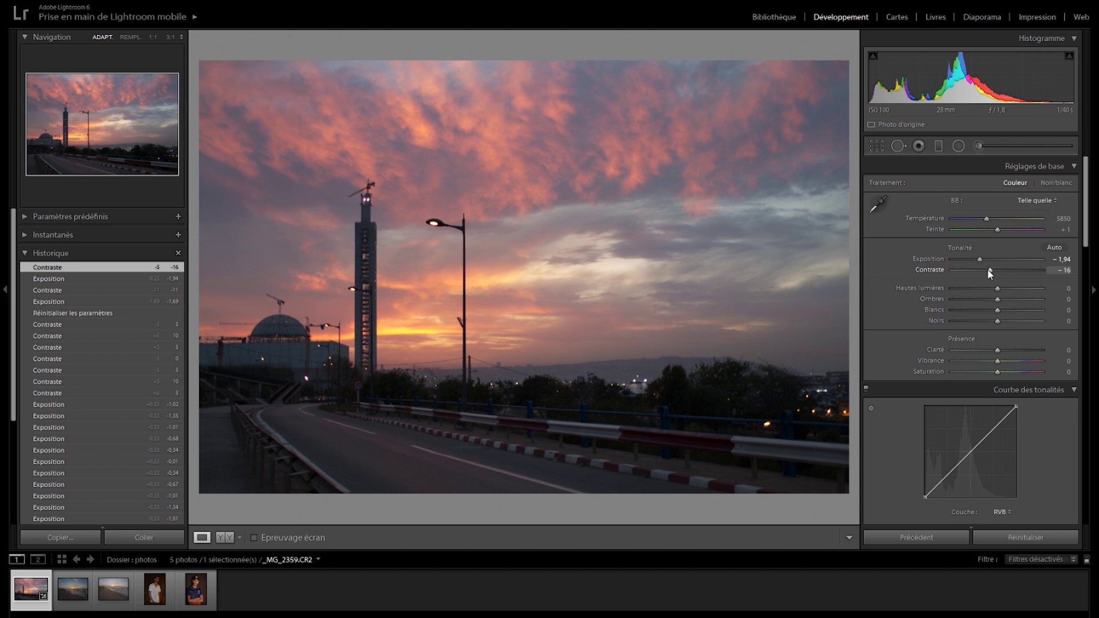
left_click_drag(988, 271, 994, 304)
- Try vibrance and saturation values of up to +90 on the photo, and reset both to 0
left_click_drag(997, 372, 1036, 364)
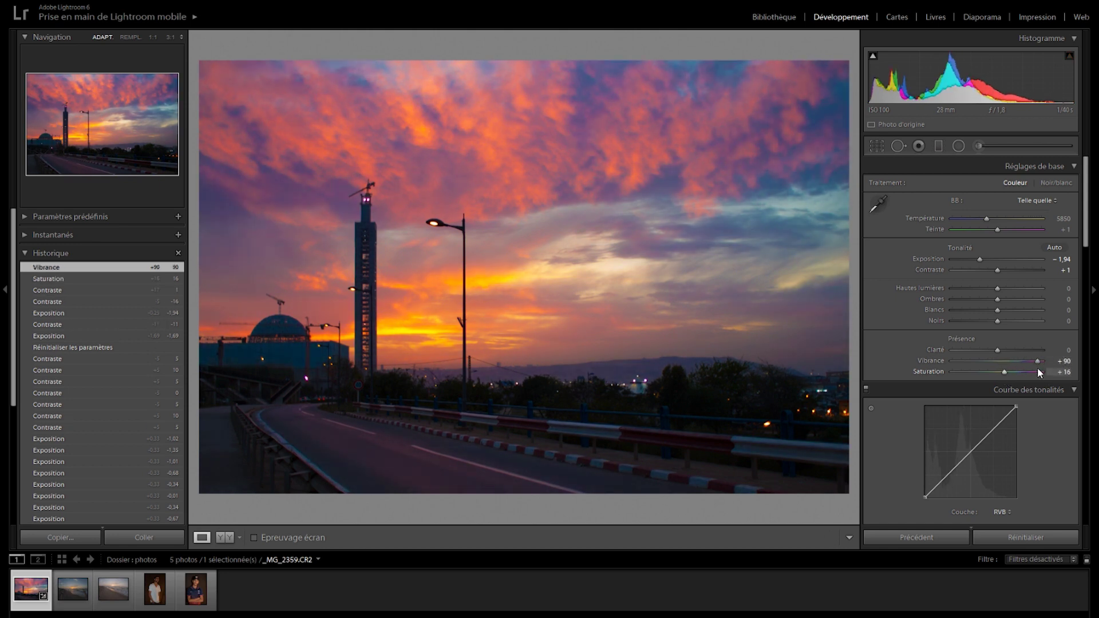
left_click(1037, 370)
double_click(1037, 361)
double_click(1037, 372)
- Set the contrast to +24, highlights to −41, shadows to +34, whites to −39 and blacks to +12
left_click_drag(997, 269, 1007, 269)
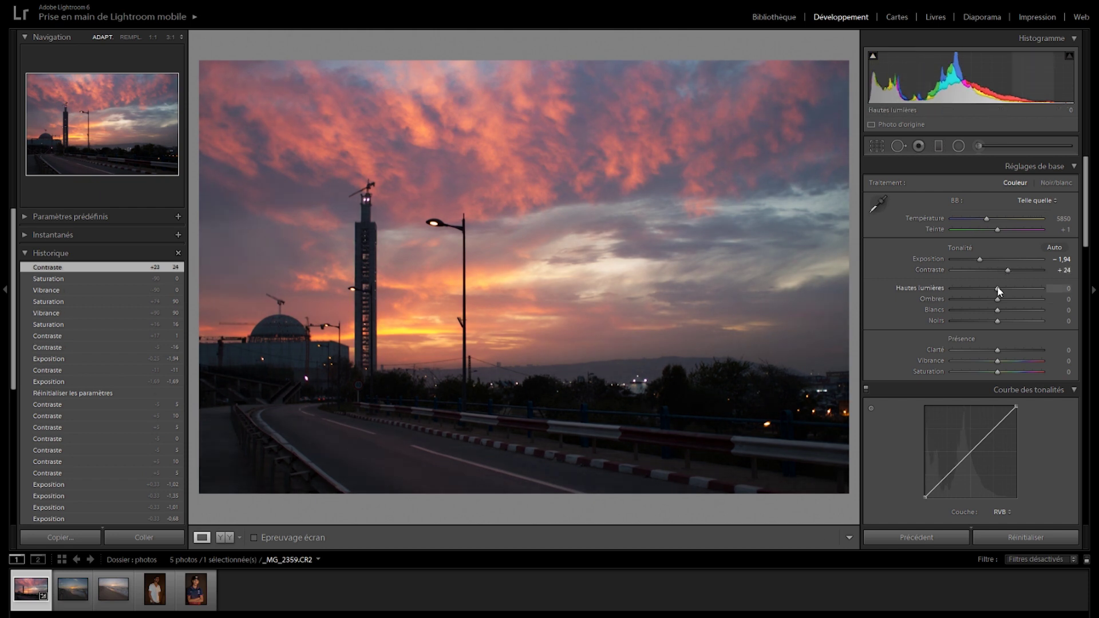
mouse_move(998, 290)
left_mouse_down()
mouse_move(1039, 290)
mouse_move(950, 289)
mouse_move(1027, 293)
mouse_move(982, 295)
left_mouse_up()
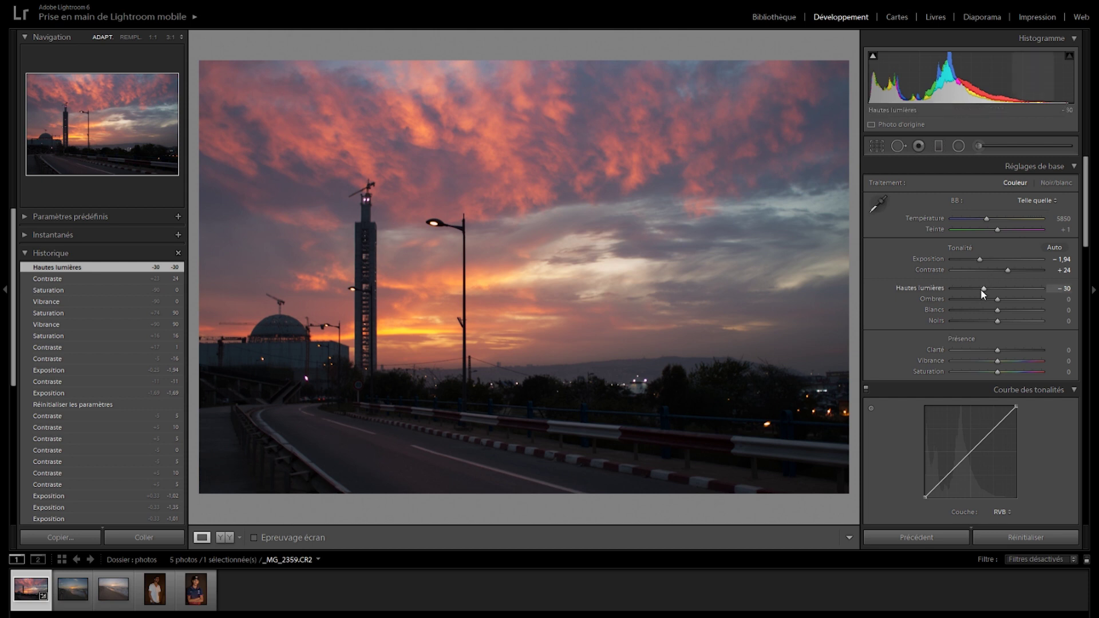
left_click_drag(981, 287, 1009, 301)
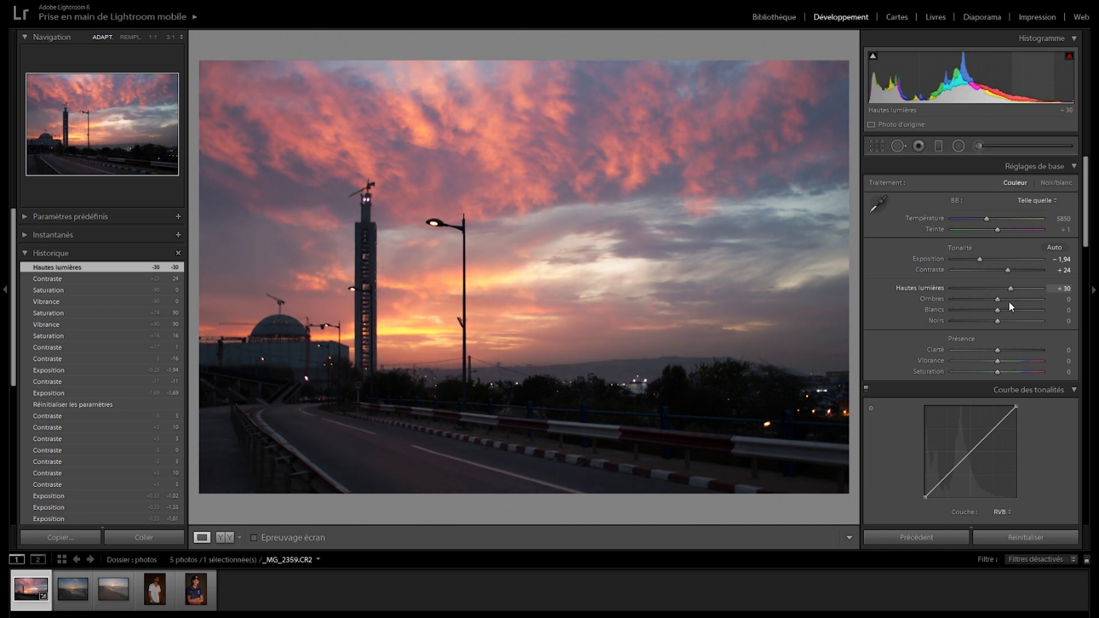
left_click_drag(1033, 80, 1012, 80)
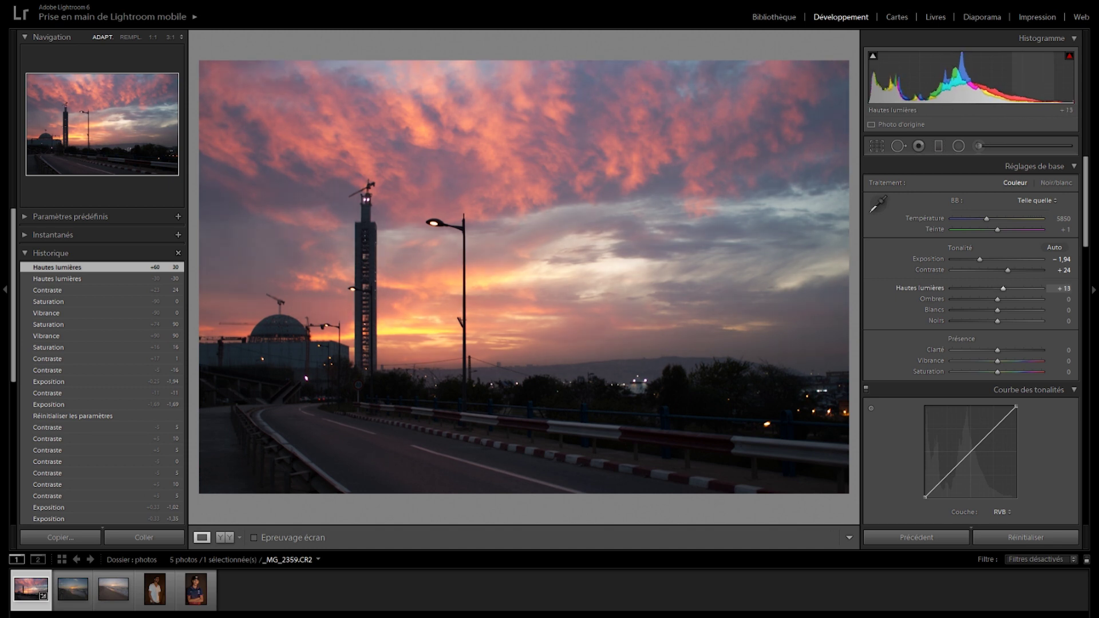
mouse_move(999, 293)
left_mouse_down()
mouse_move(976, 289)
mouse_move(1018, 298)
mouse_move(991, 292)
mouse_move(1007, 292)
left_mouse_up()
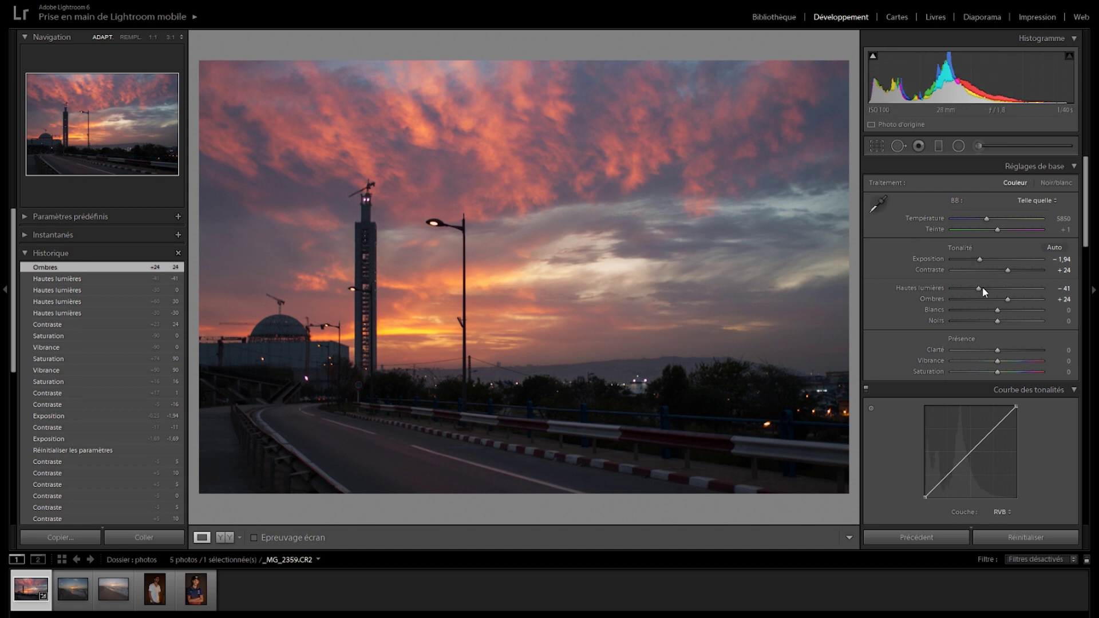
left_click_drag(1008, 299, 1002, 321)
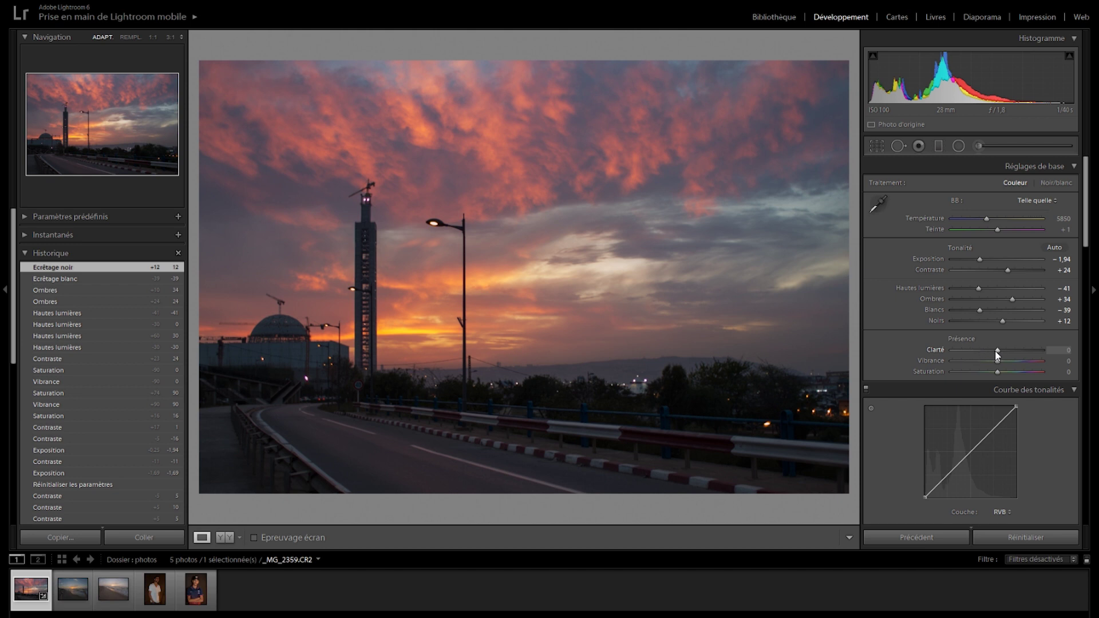
- Try a clarity of +100, inspect the street lamp and tower at 1:1, and reset the clarity to 0
left_click_drag(997, 350, 1088, 383)
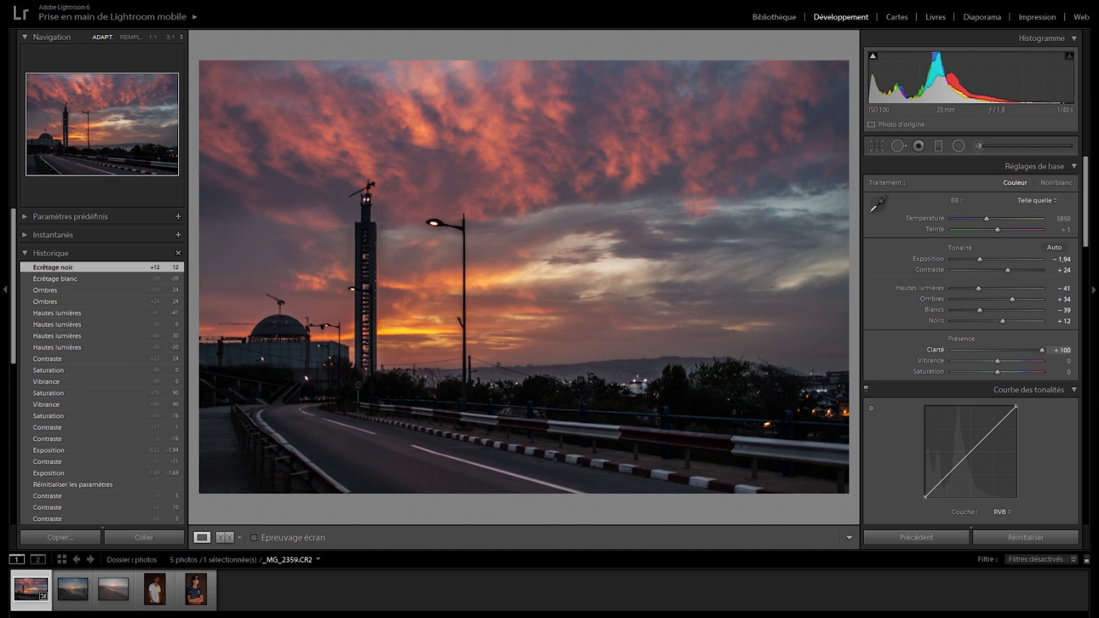
left_click(570, 376)
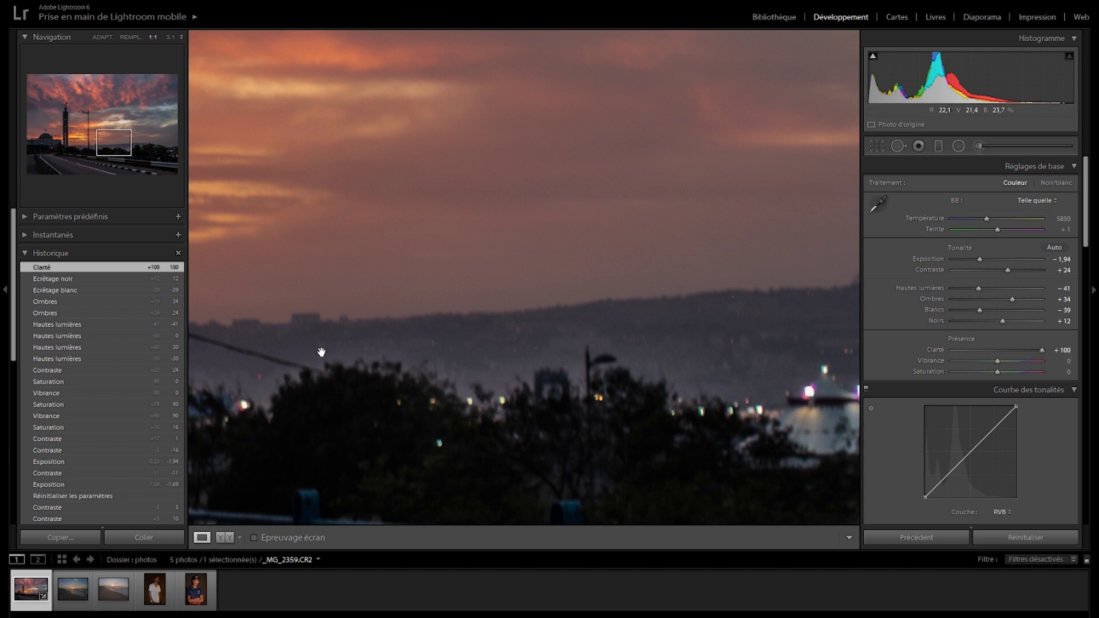
left_click(398, 321)
left_click(468, 250)
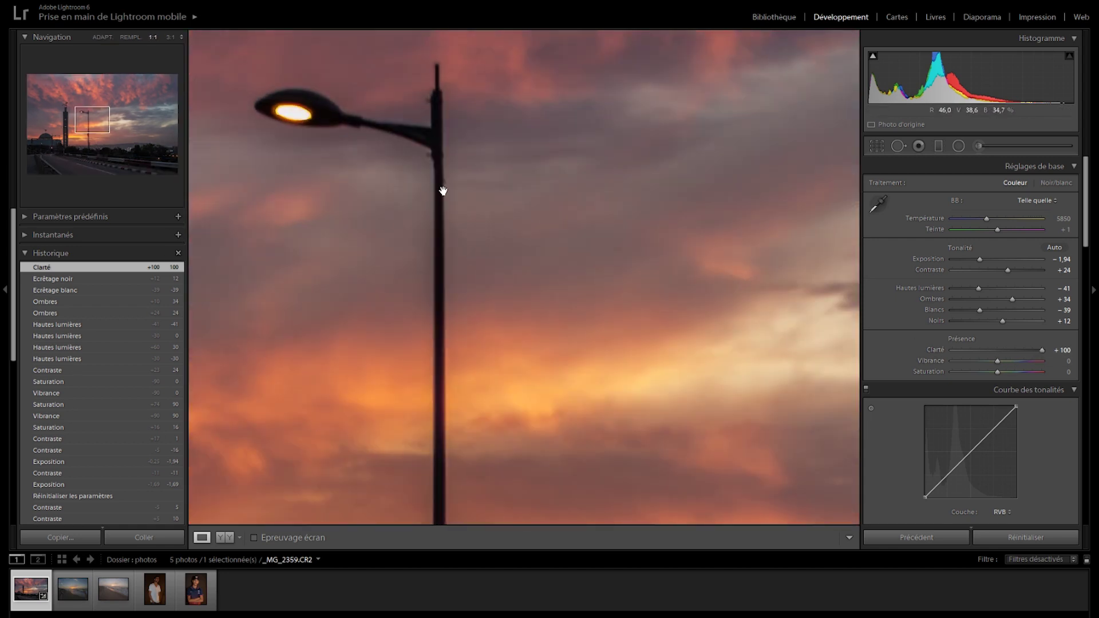
left_click_drag(94, 121, 72, 117)
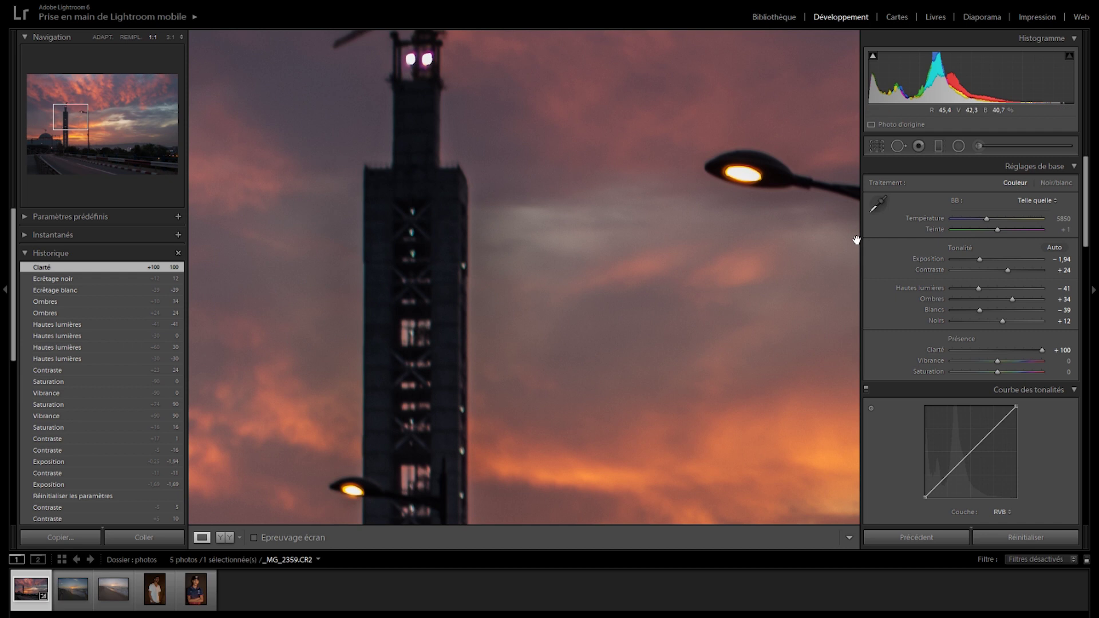
key("z")
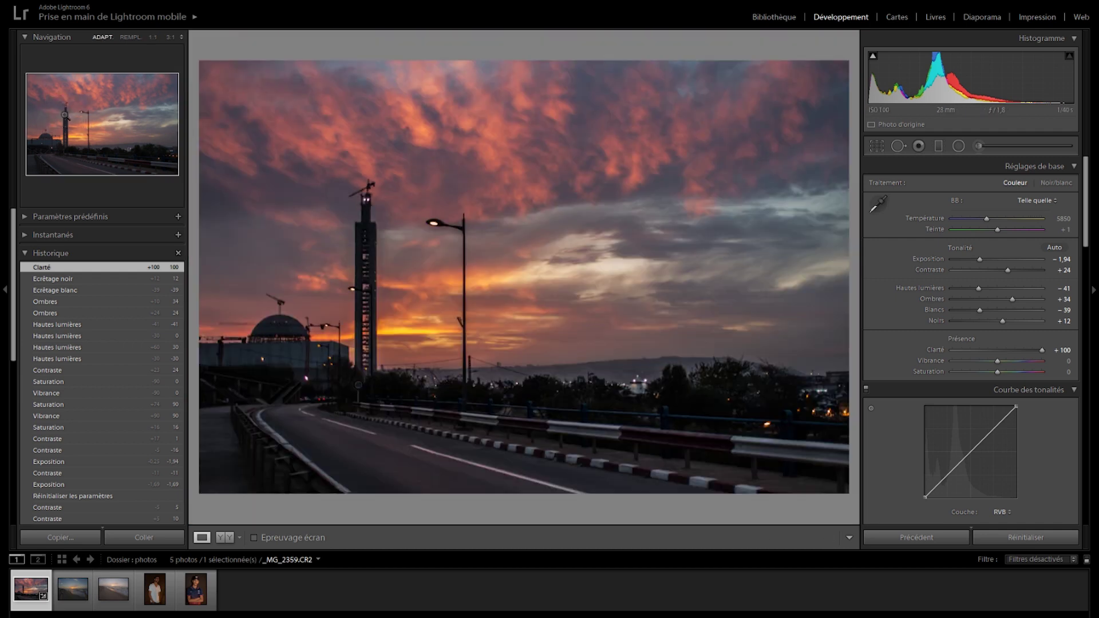
left_click(357, 221)
left_click(356, 220)
double_click(1010, 350)
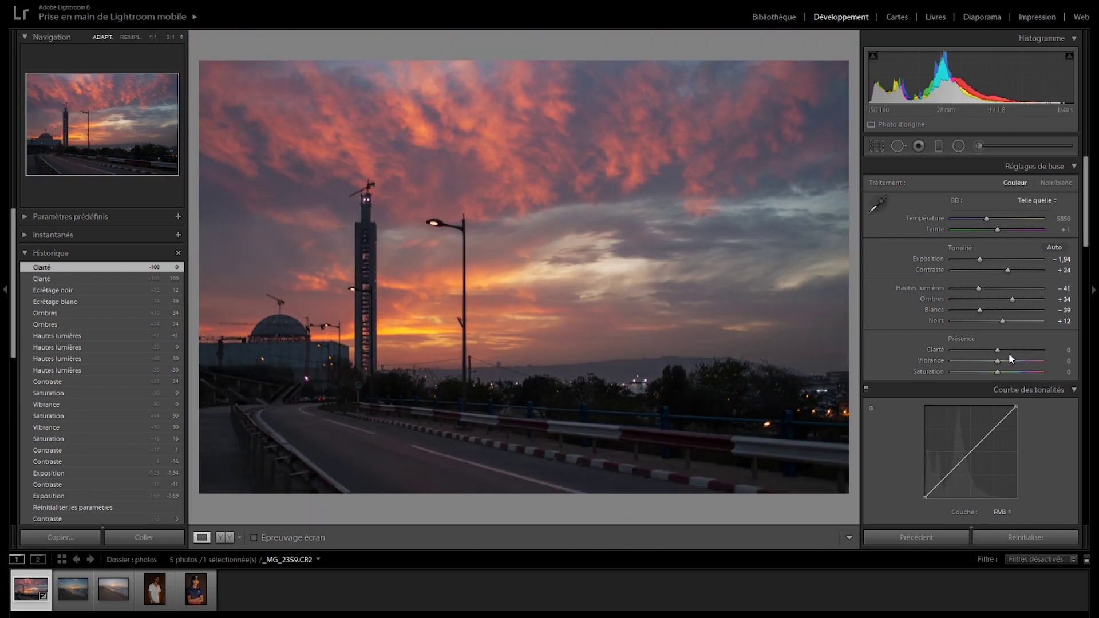
- Set the clarity to +25 and compare the photo before and after the edits side by side
left_click(1063, 352)
type("25")
key("Return")
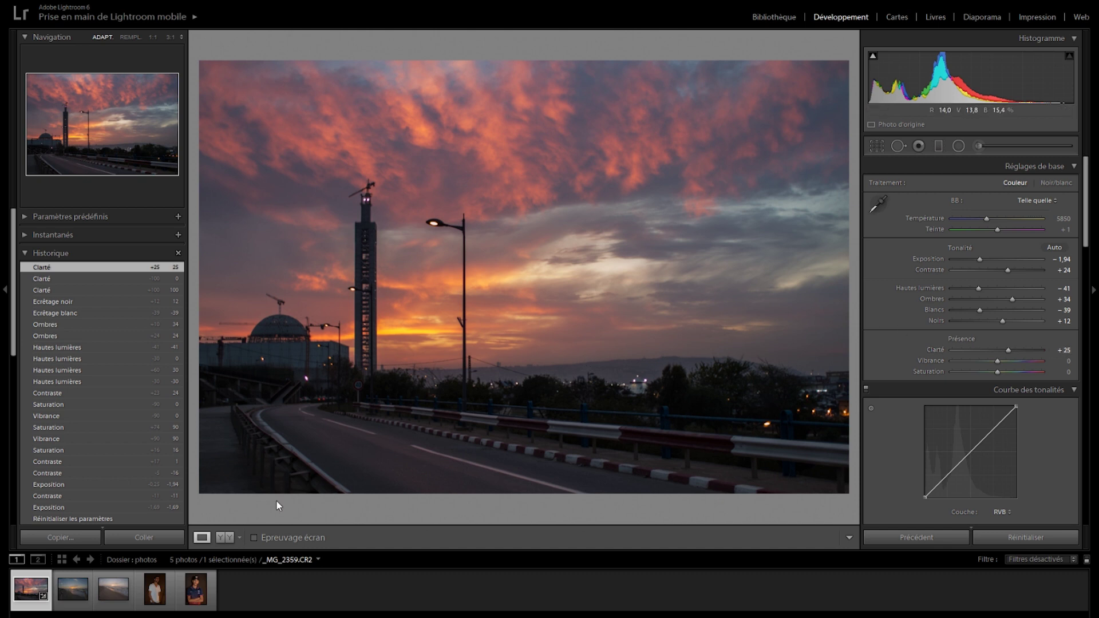
left_click(226, 537)
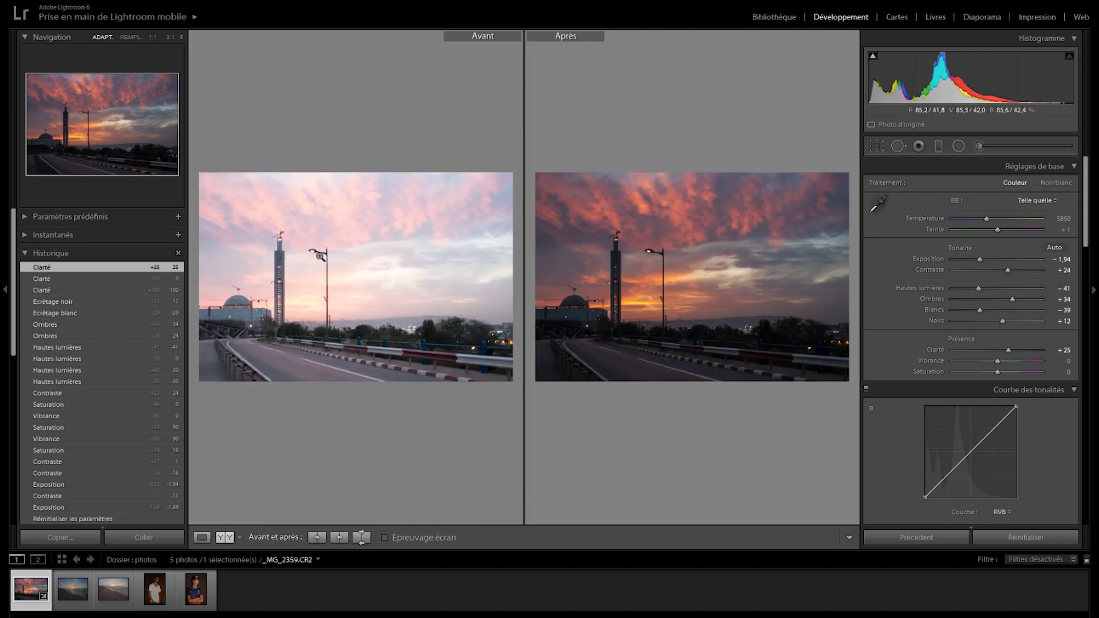
- Compare the photo before and after in the left/right split view, inspecting the tower at 1:1
left_click(231, 541)
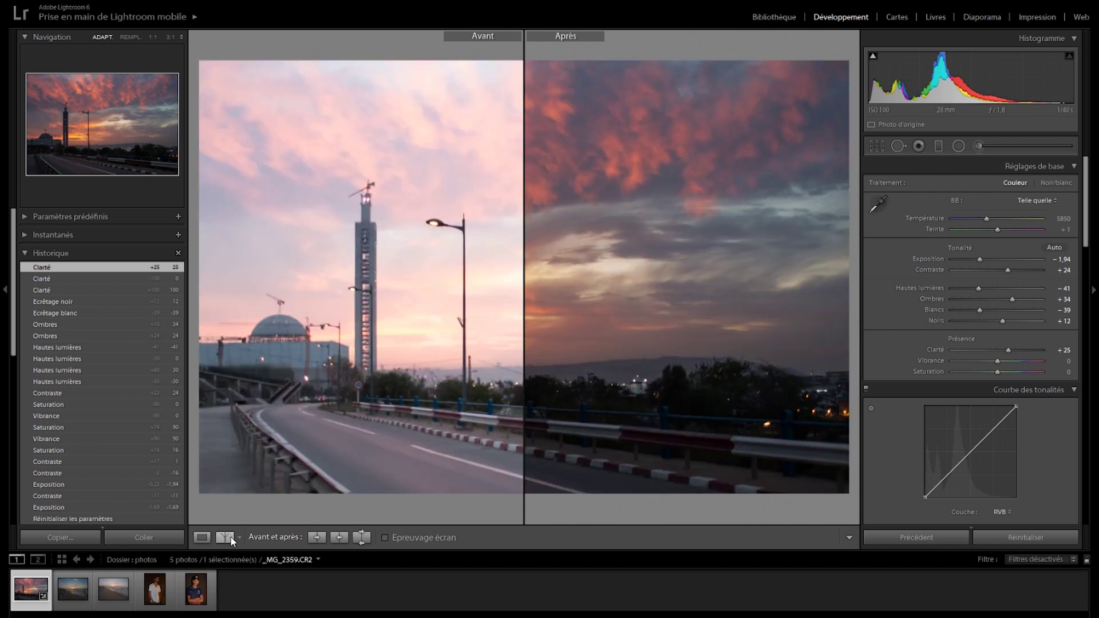
left_click(365, 243)
left_click_drag(365, 243, 544, 244)
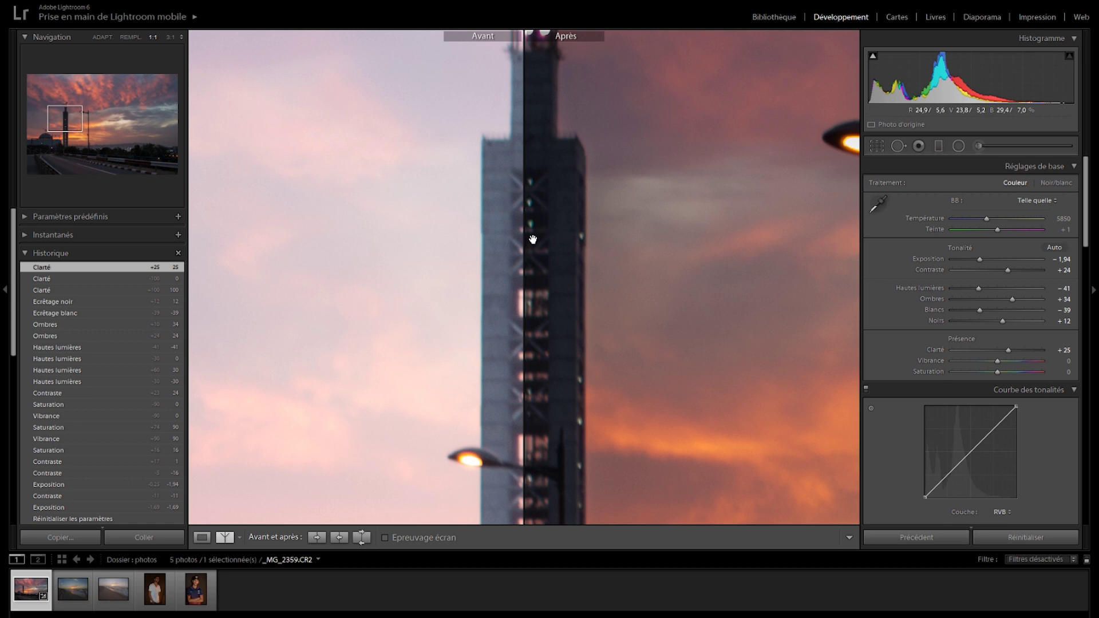
left_click(575, 309)
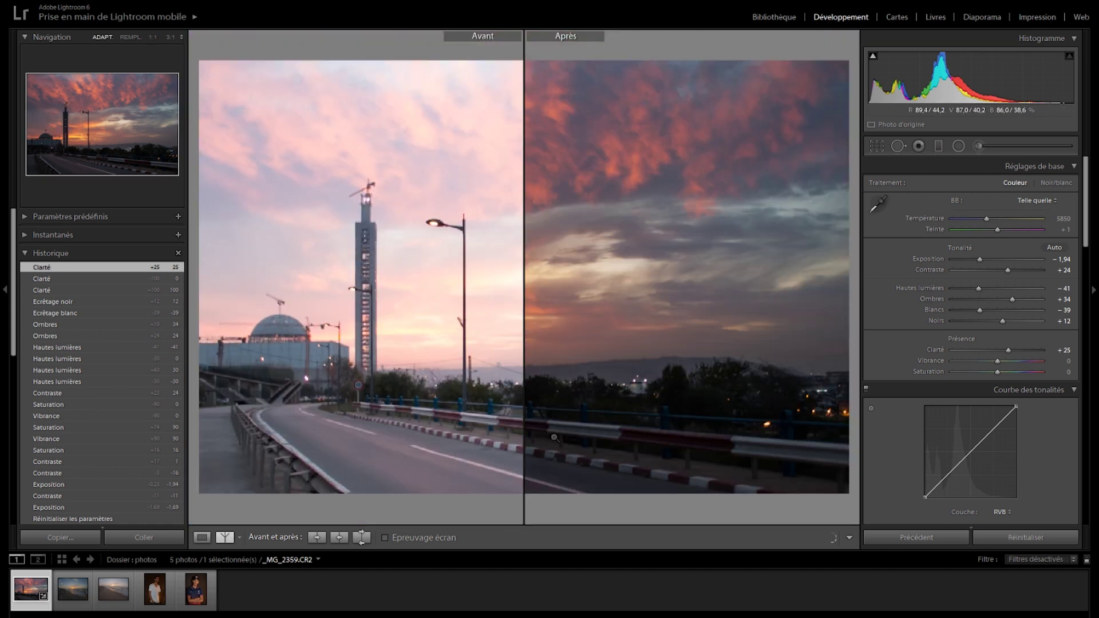
- Compare before and after in the top/bottom and split top/bottom views, inspect the street lamp up close, and return to the single-photo view
left_click(226, 540)
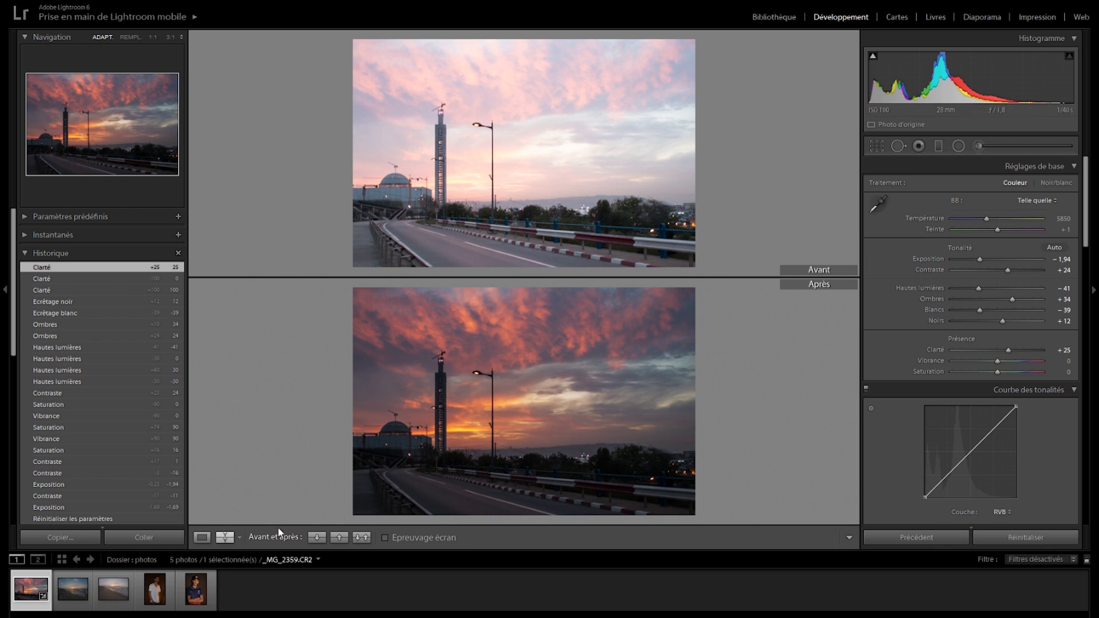
left_click(225, 537)
left_click(465, 235)
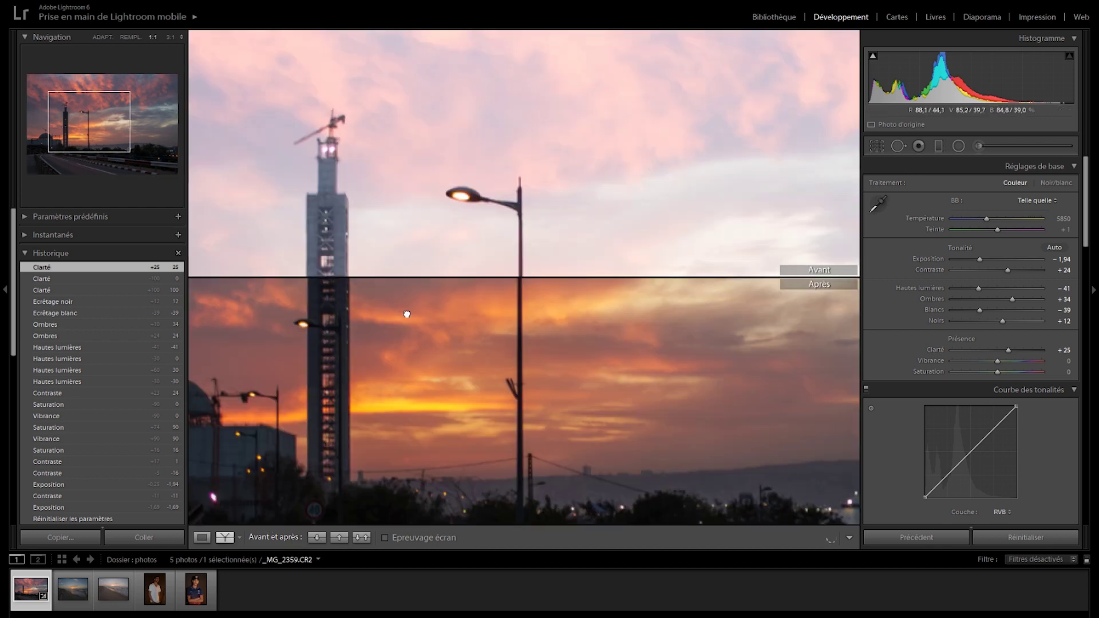
left_click_drag(412, 446, 381, 259)
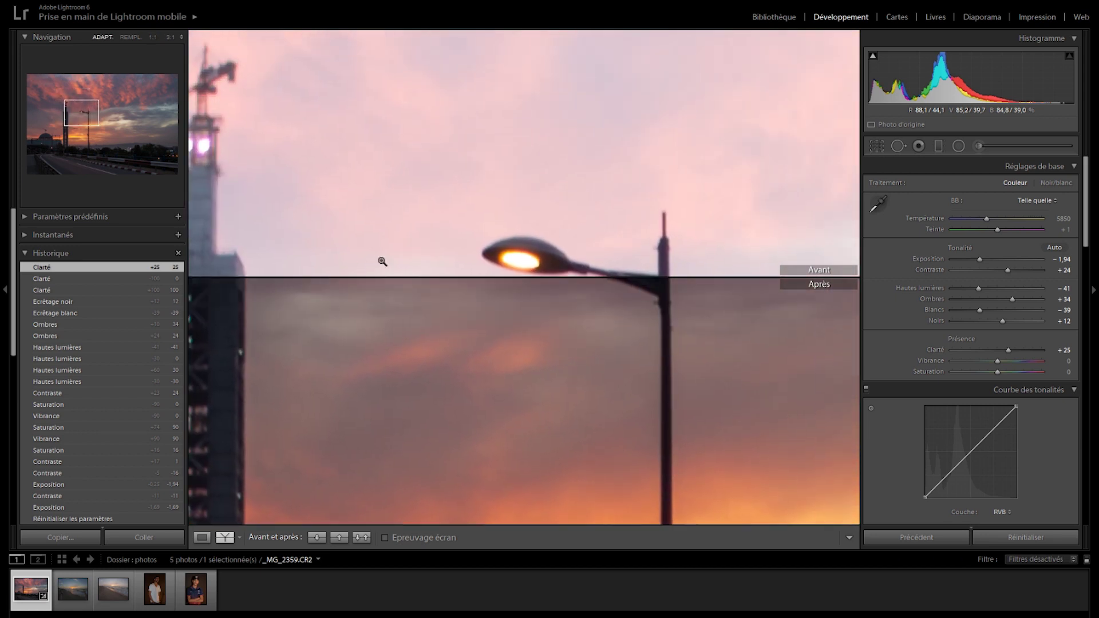
left_click(381, 259)
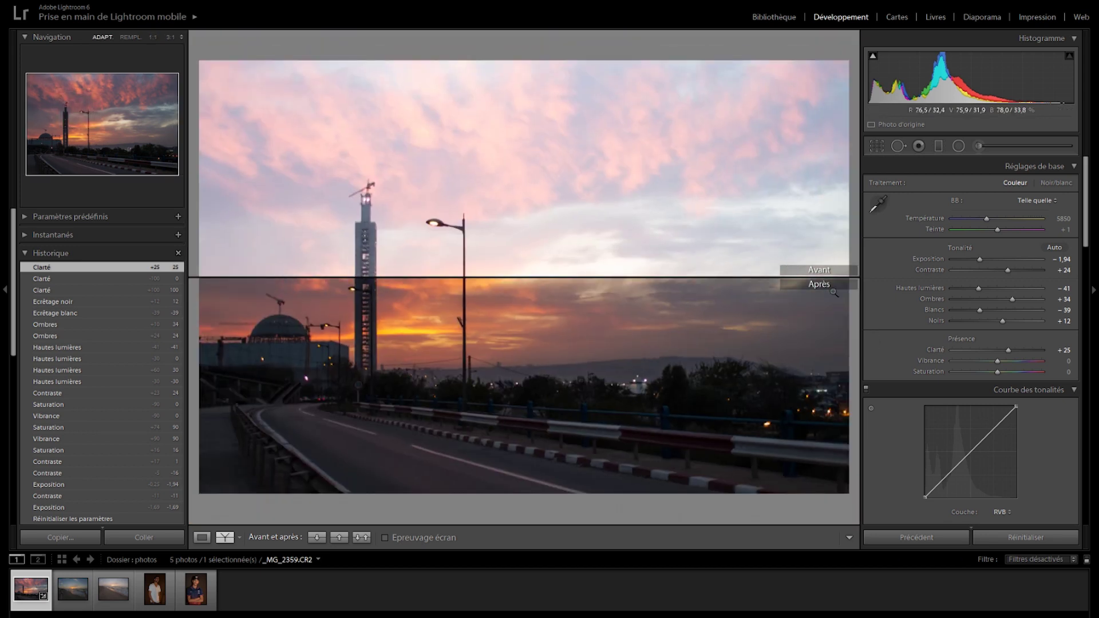
left_click(202, 537)
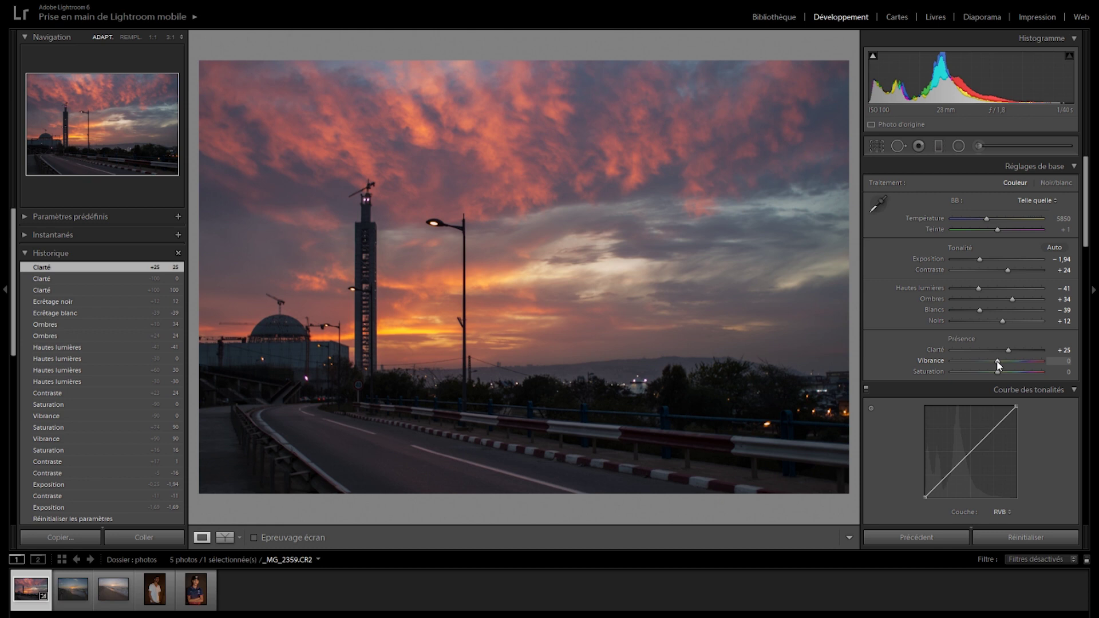
- Try a saturation of +100 and a vibrance of −99 on the photo, and reset both to 0
left_click_drag(997, 362, 1089, 378)
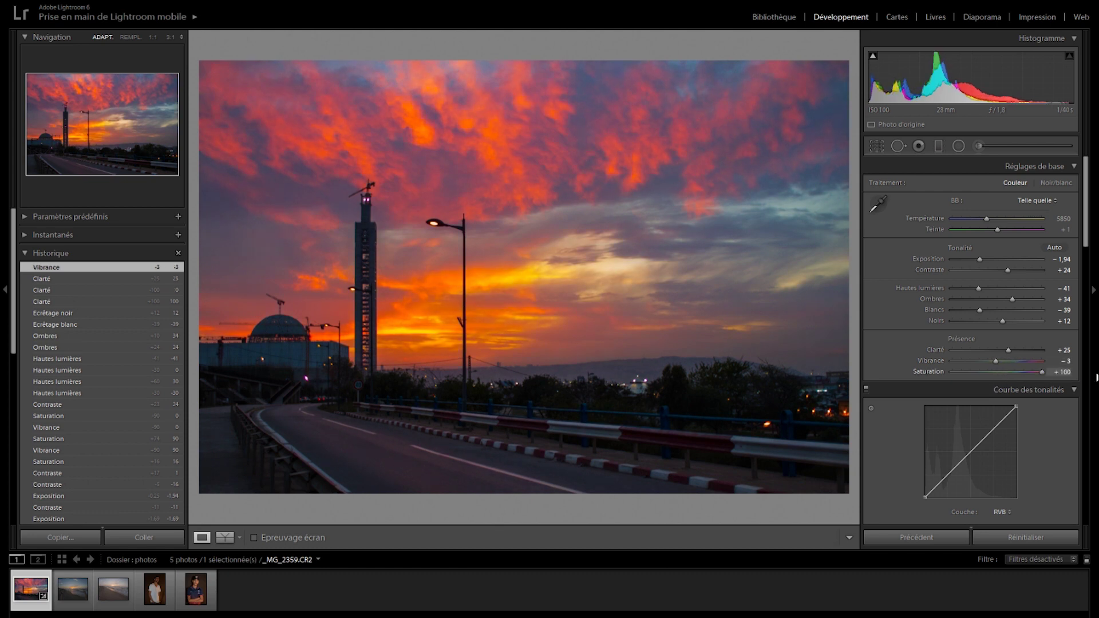
left_click_drag(1096, 377, 1002, 370)
double_click(996, 370)
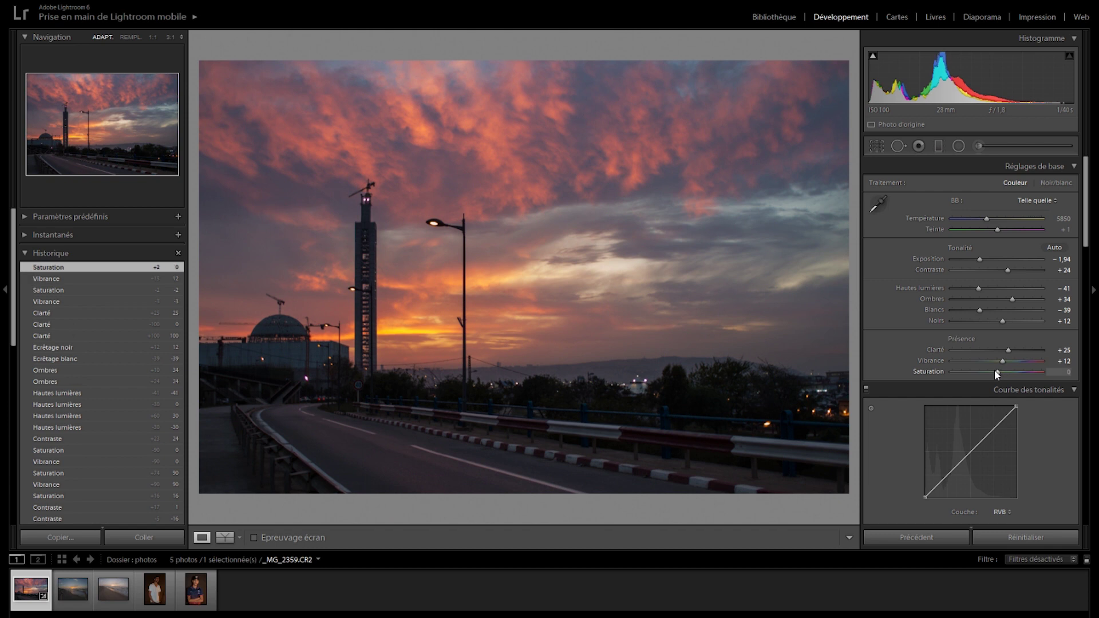
left_click_drag(1004, 362, 957, 361)
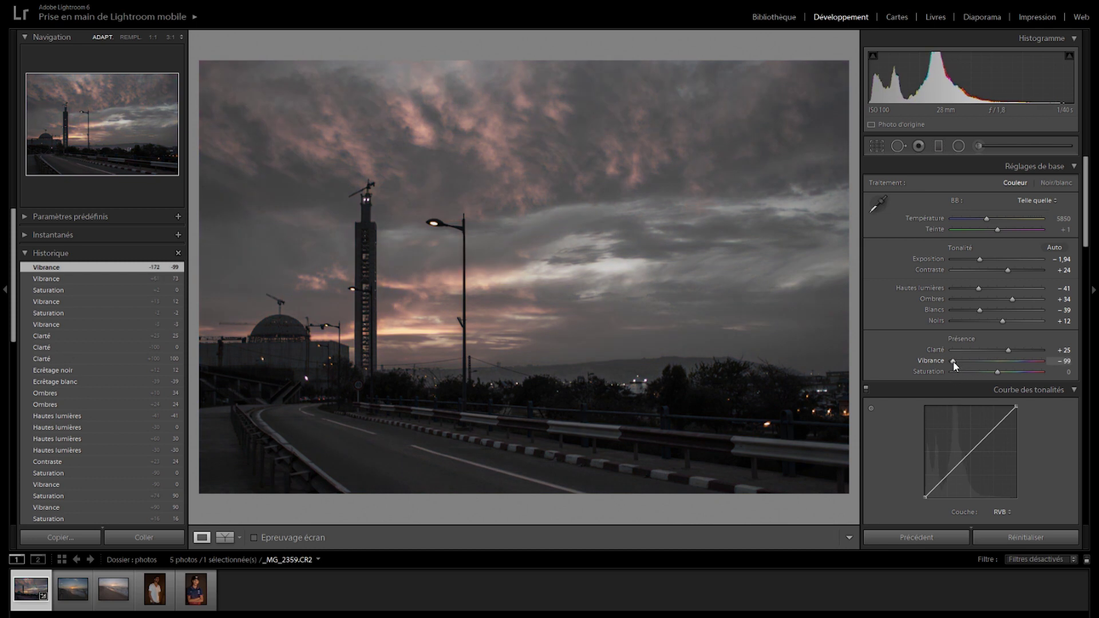
double_click(953, 362)
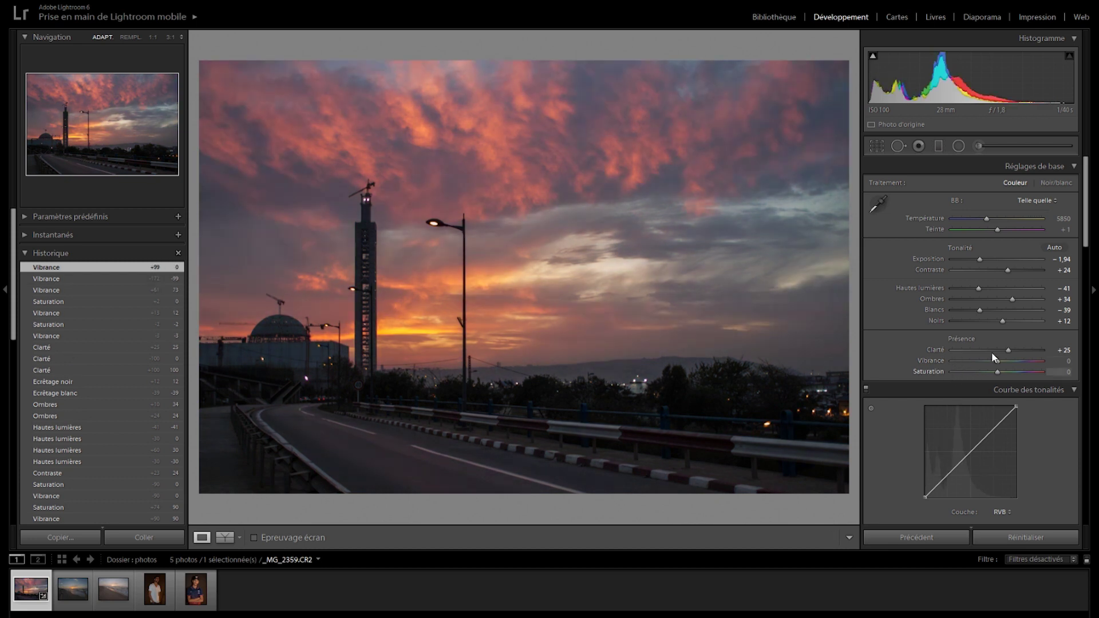
- Set the photo's vibrance to +59 and saturation to −2
mouse_move(1001, 361)
left_mouse_down()
mouse_move(1036, 362)
mouse_move(1020, 362)
left_mouse_up()
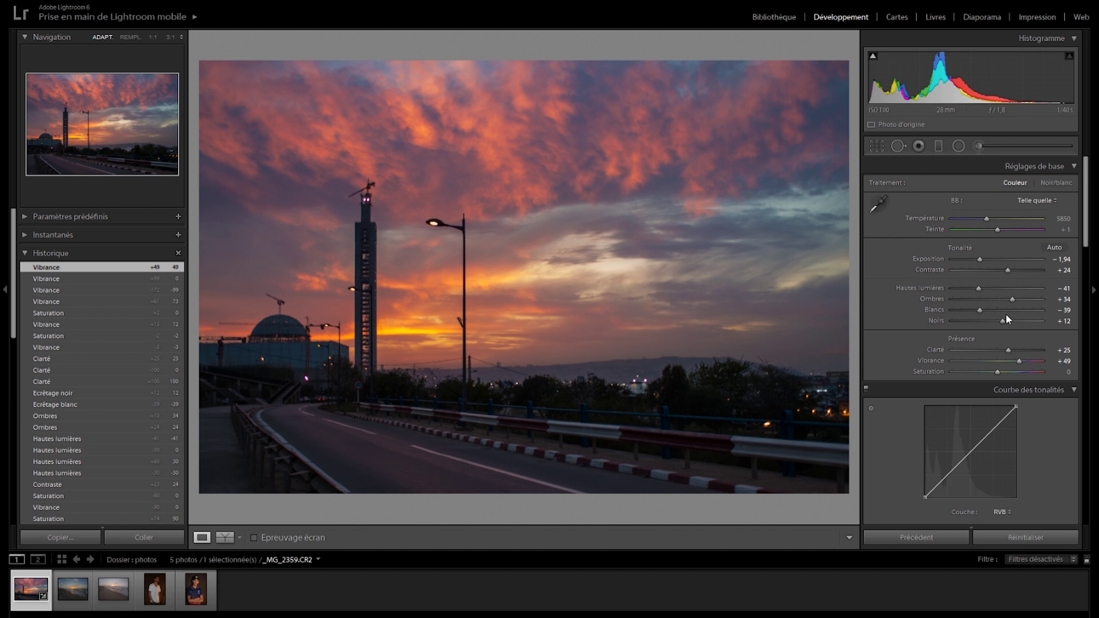
mouse_move(999, 374)
left_mouse_down()
mouse_move(1037, 374)
mouse_move(997, 386)
left_mouse_up()
- Try the medium contrast point curve preset and return the tone curve to Linear
scroll(985, 377, "down", 3)
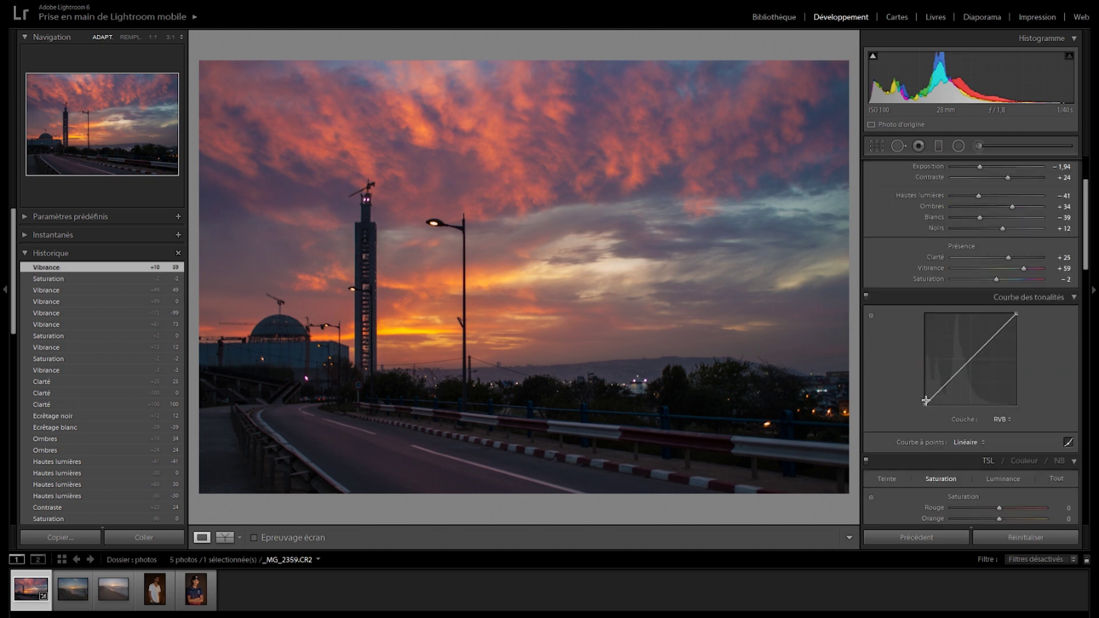
left_click(970, 442)
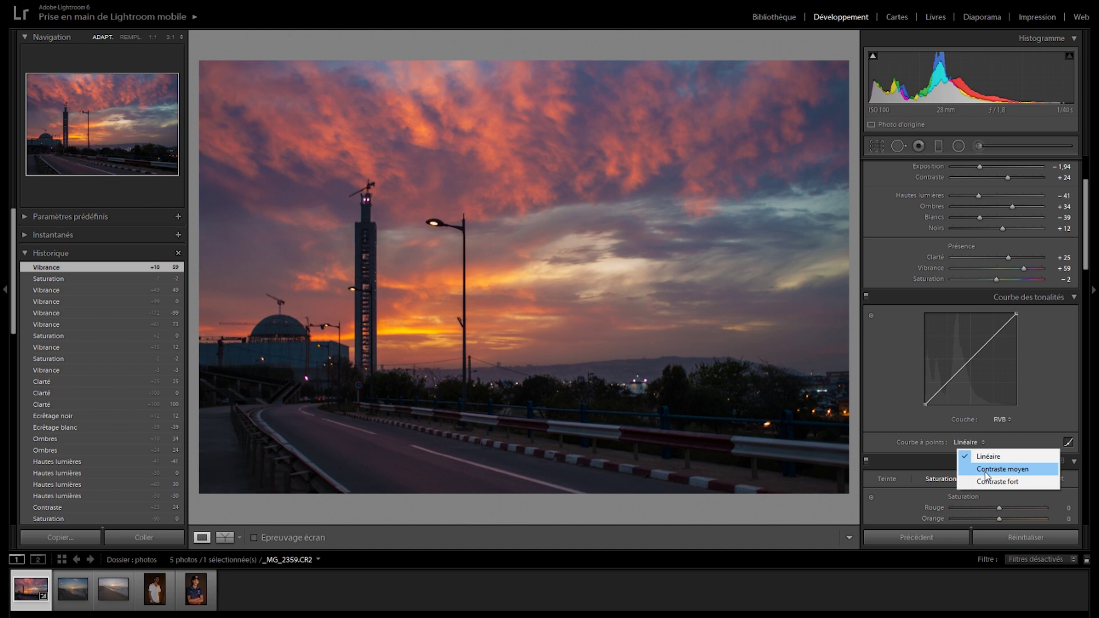
left_click(985, 469)
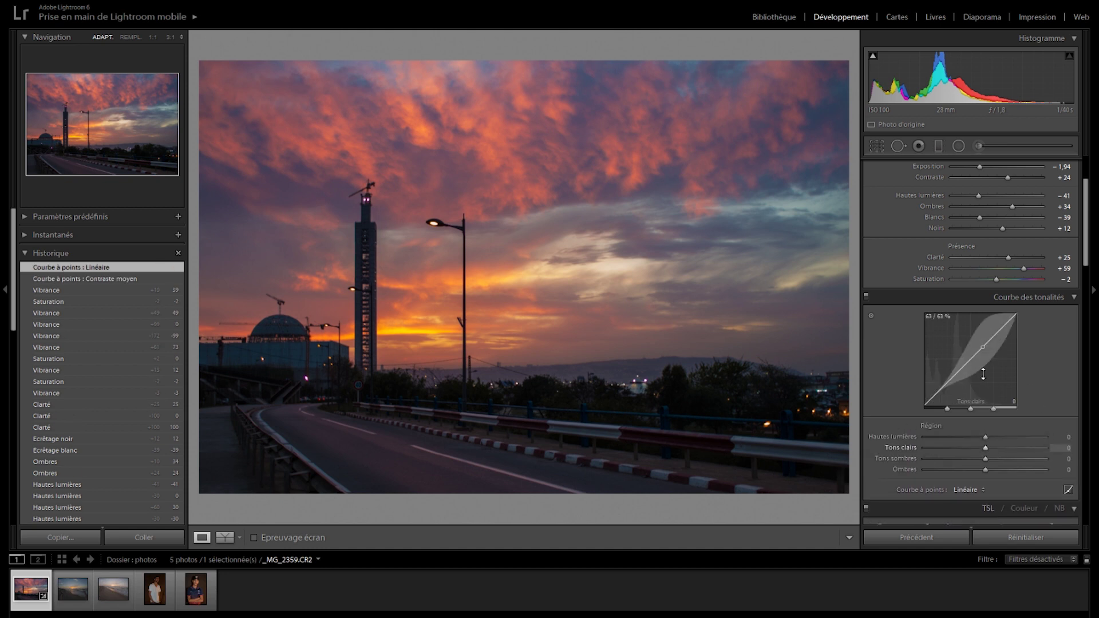
- Set the tone curve regions to about highlights −45, lights +7, darks −14 and shadows +26
left_click_drag(936, 392, 957, 359)
left_click_drag(998, 327, 998, 336)
mouse_move(967, 448)
left_mouse_down()
mouse_move(990, 448)
mouse_move(976, 459)
mouse_move(1001, 469)
mouse_move(957, 437)
left_mouse_up()
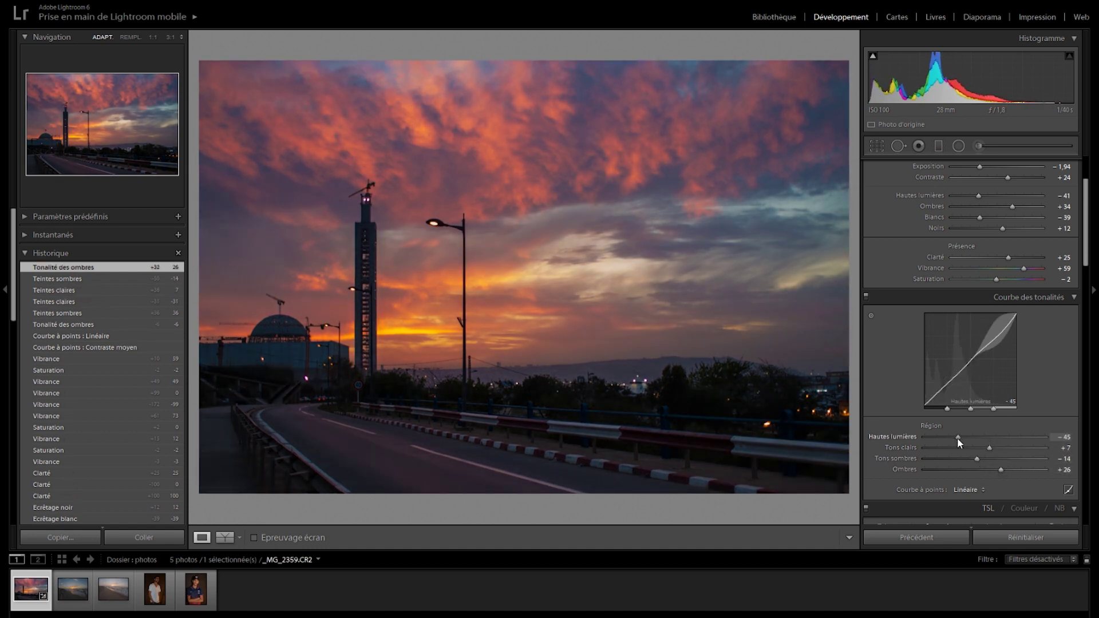
- Switch to point curve editing and add a slightly lowered point in the shadows and another point in the highlights
left_click(1069, 490)
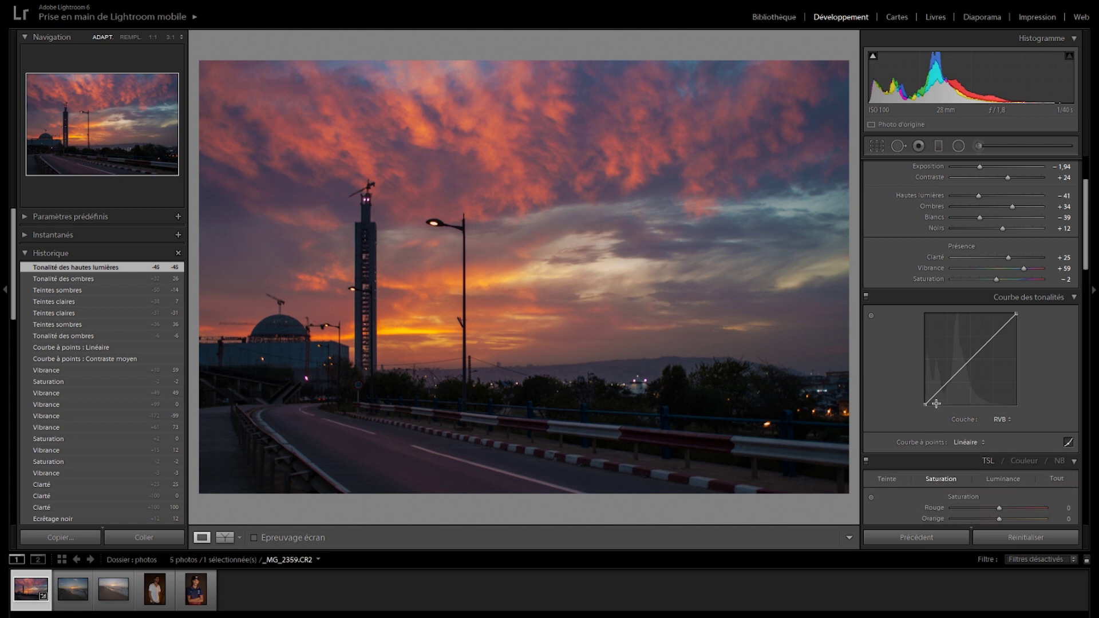
left_click(946, 384)
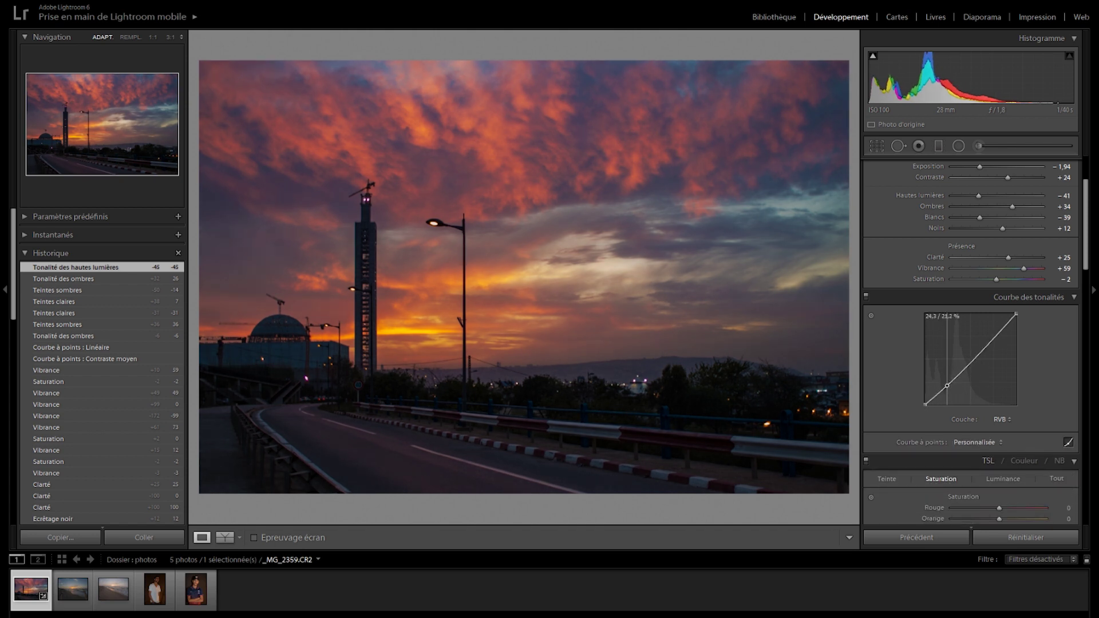
left_click_drag(946, 384, 947, 387)
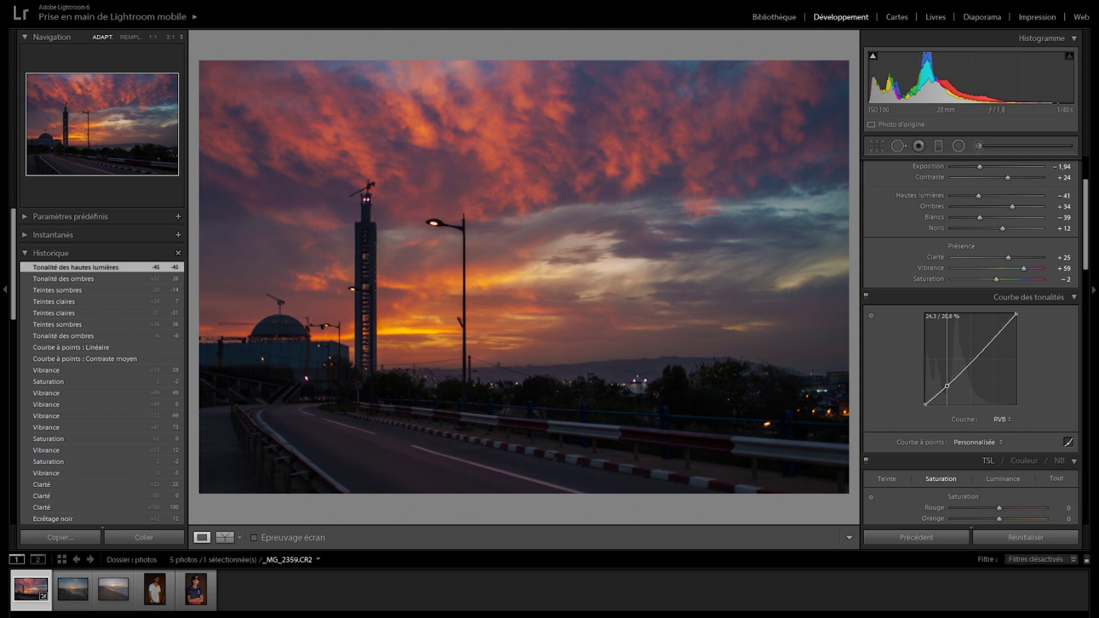
left_click(994, 335)
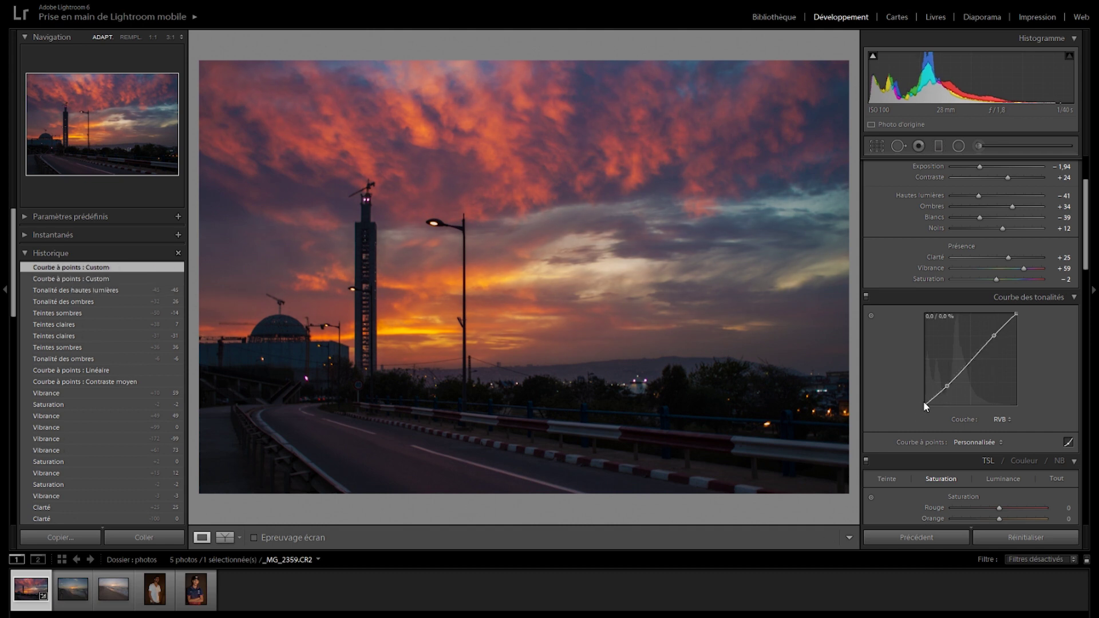
- Raise the RGB curve's black point to about 5% and fine-tune the shadow and highlight points for a faded look
left_click_drag(925, 403, 917, 396)
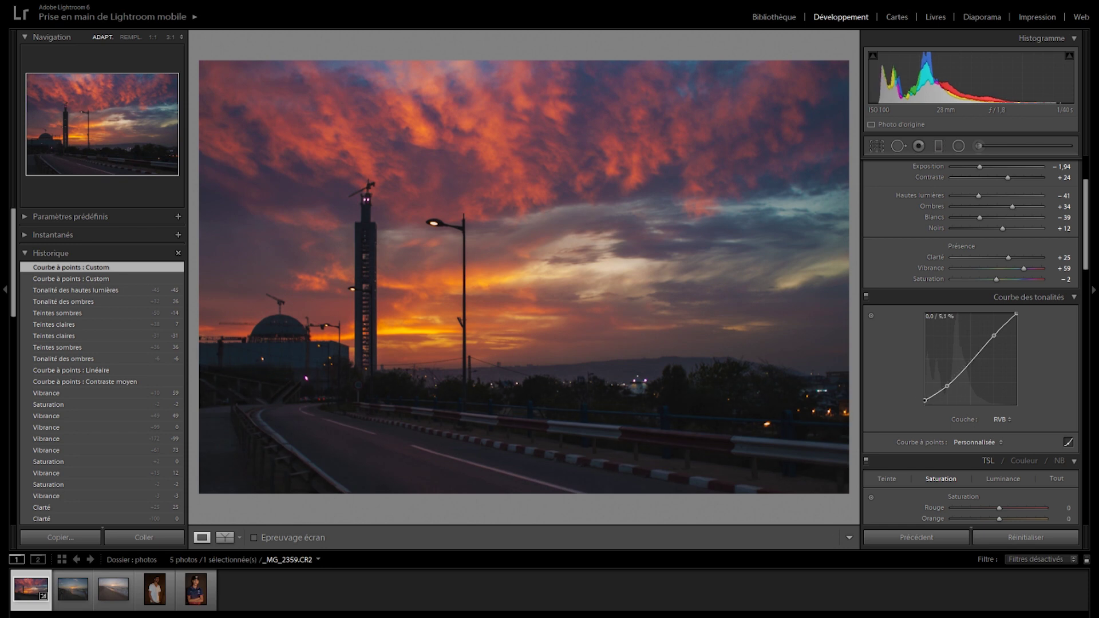
left_click_drag(994, 335, 995, 338)
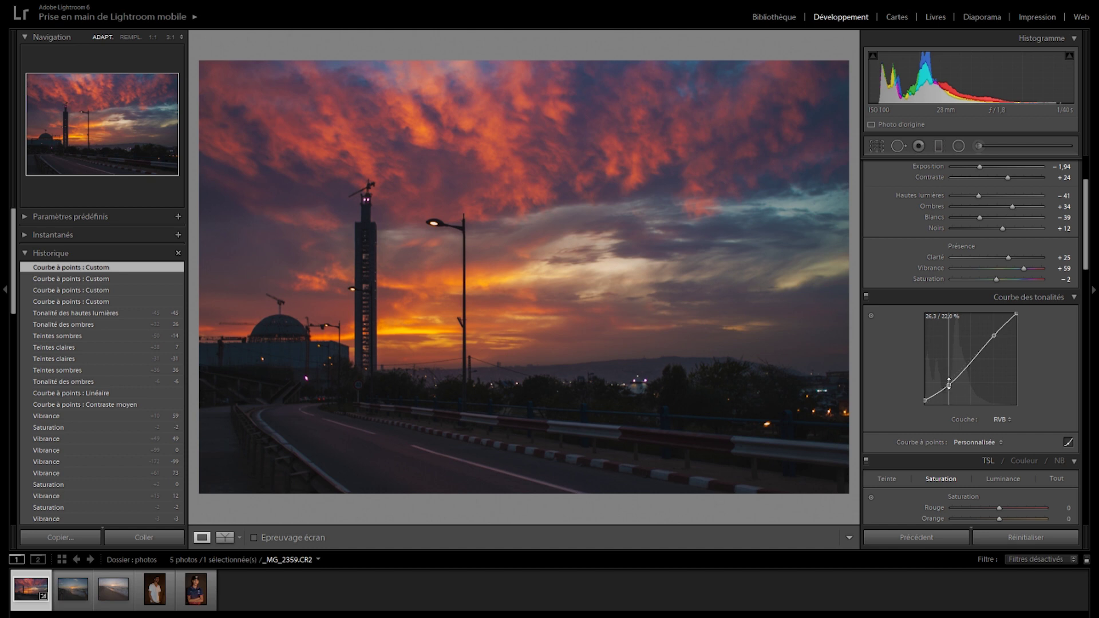
mouse_move(948, 383)
left_mouse_down()
mouse_move(948, 373)
mouse_move(949, 385)
left_mouse_up()
left_click_drag(997, 338, 994, 334)
left_click_drag(927, 400, 924, 399)
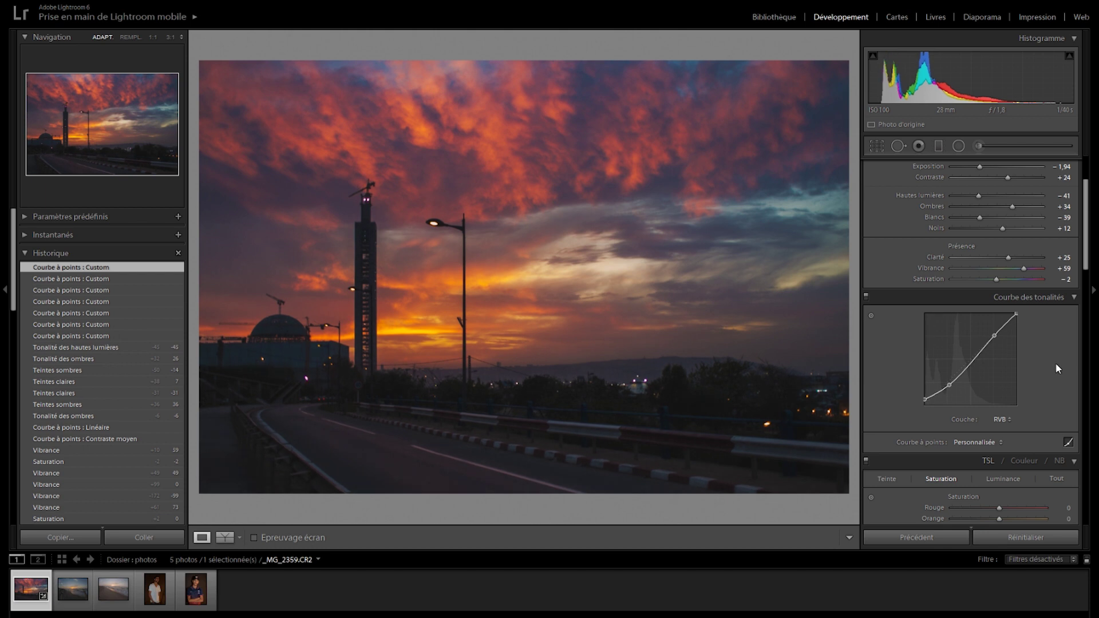
- Try HSL hue shifts such as red −48, orange −30, yellow +47 and aqua −71, and reset all hues to 0
scroll(1055, 362, "down", 5)
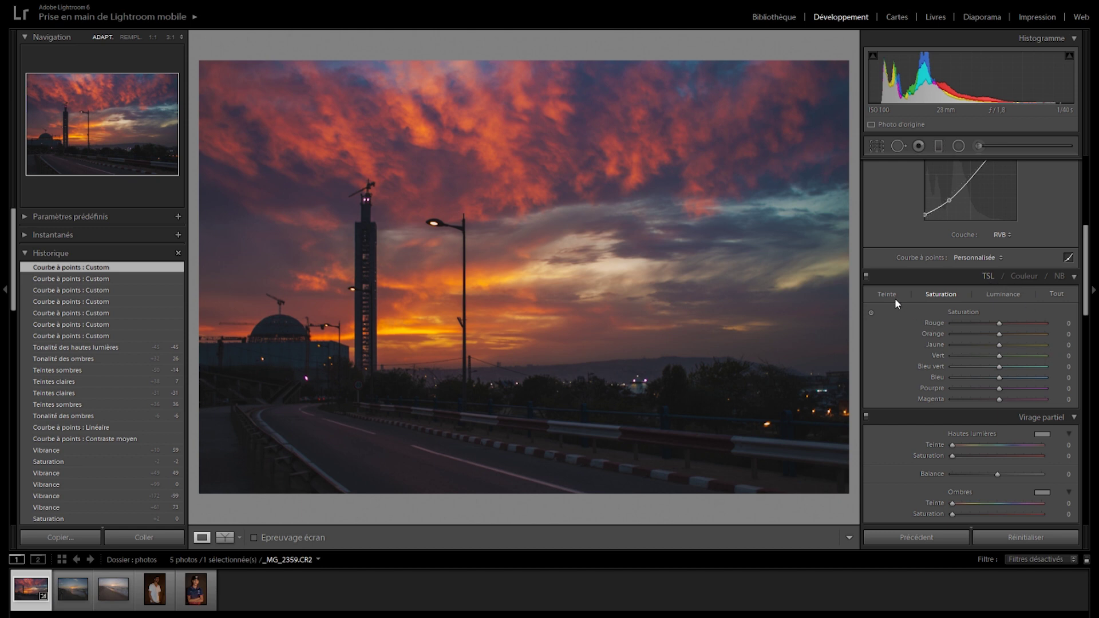
left_click(995, 294)
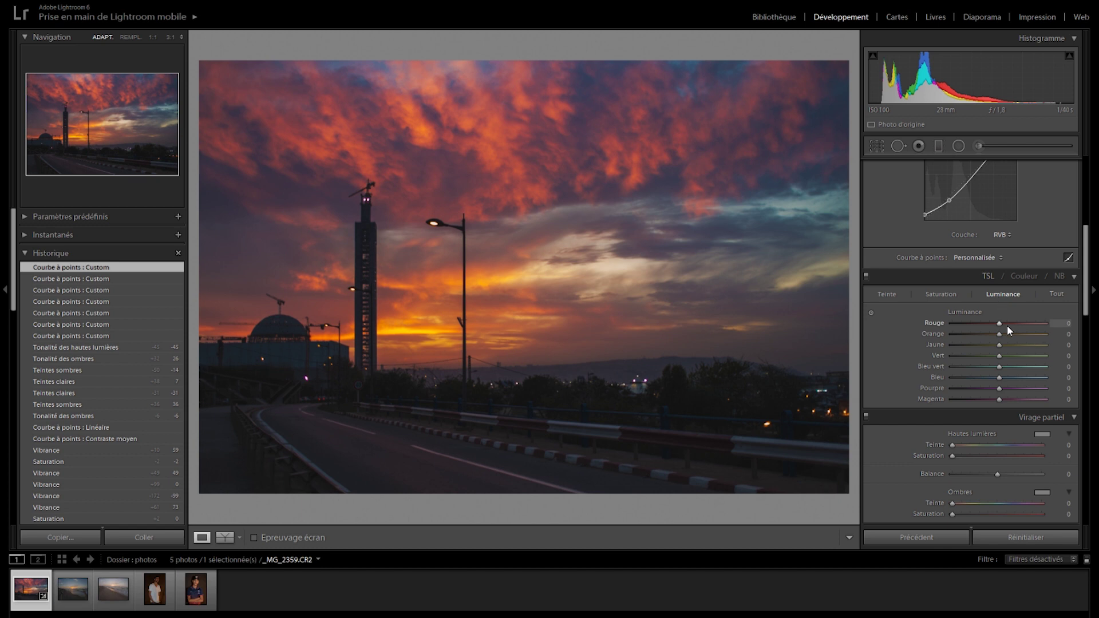
left_click(886, 294)
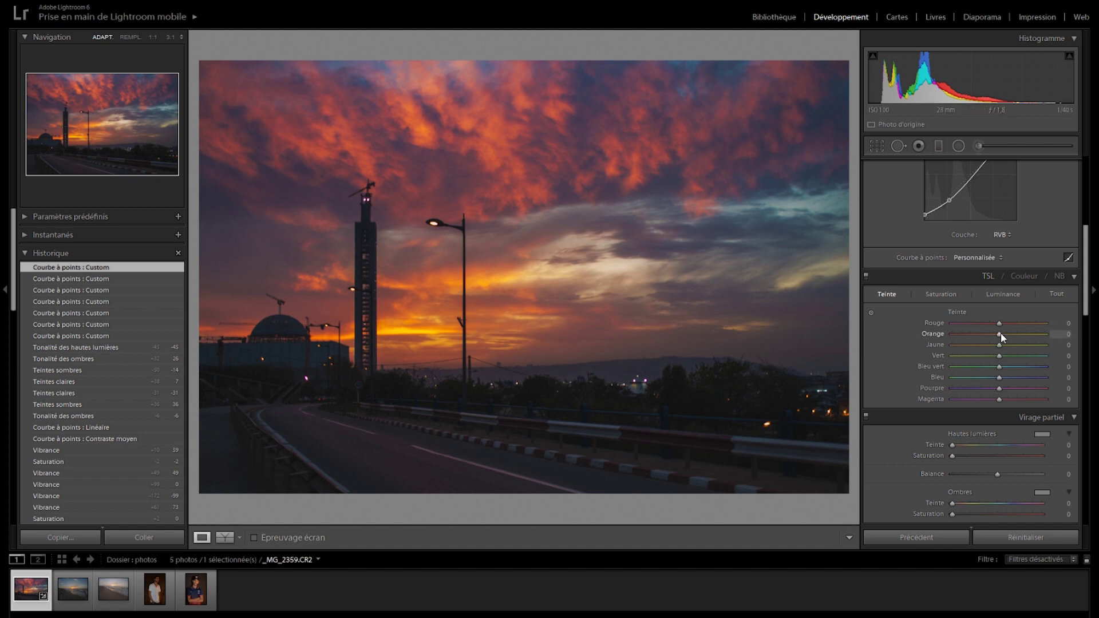
left_click_drag(1000, 334, 994, 366)
left_click_drag(996, 321, 1001, 370)
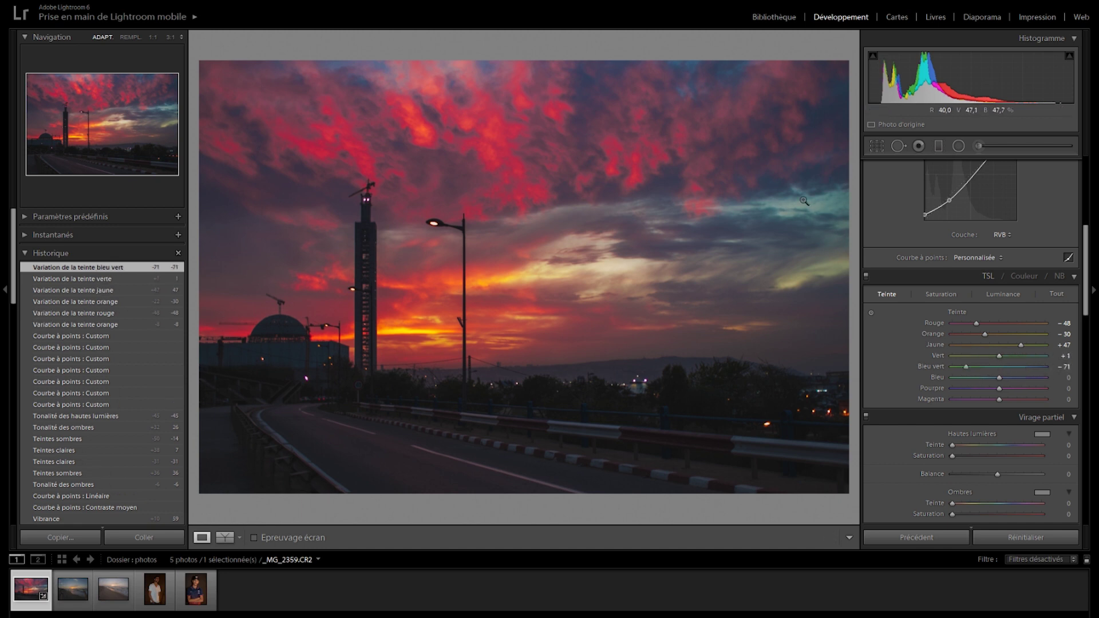
left_click_drag(942, 365, 991, 344)
left_click(1051, 398)
double_click(957, 312)
- Try HSL saturation values of blue +78, purple +44 and orange −98, and reset all three to 0
left_click(938, 295)
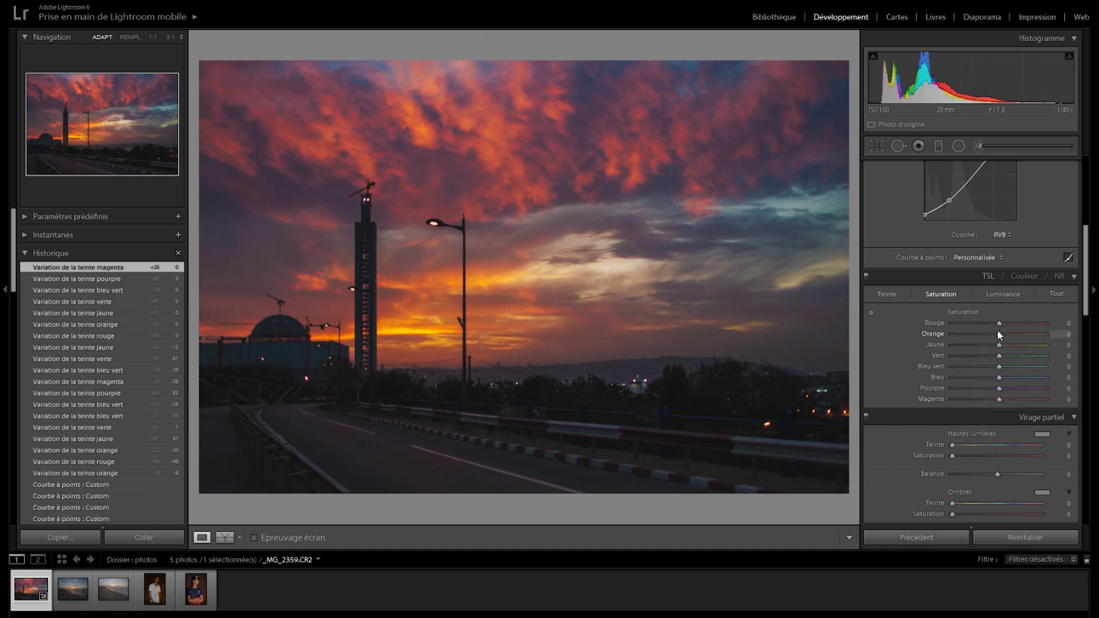
left_click_drag(1001, 375, 1023, 386)
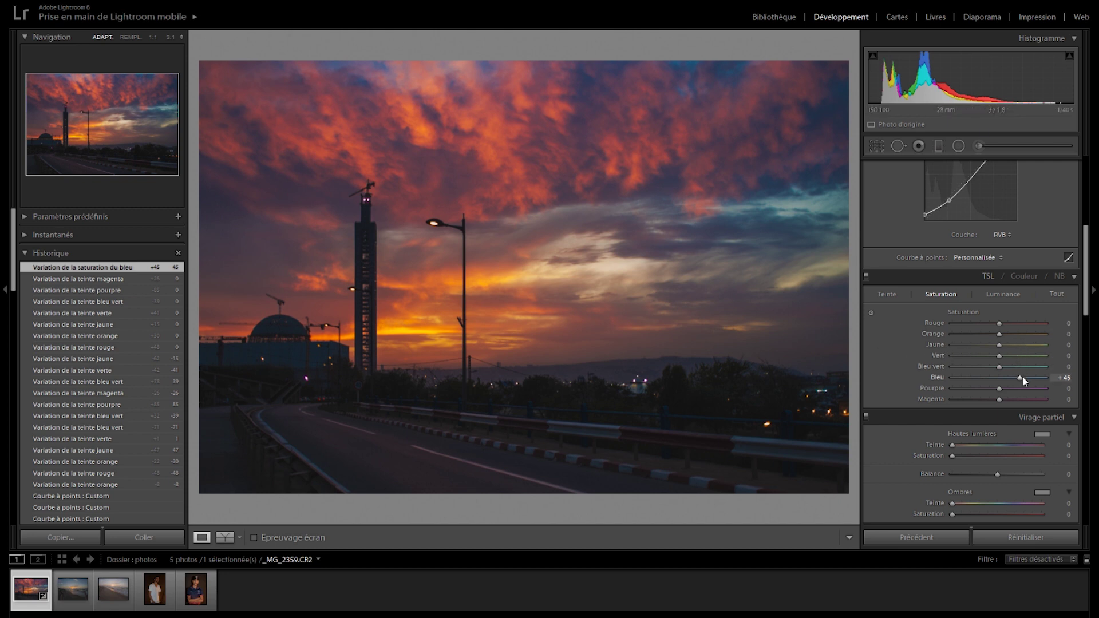
mouse_move(1021, 377)
left_mouse_down()
mouse_move(1036, 376)
mouse_move(1007, 388)
mouse_move(1028, 390)
mouse_move(1019, 393)
left_mouse_up()
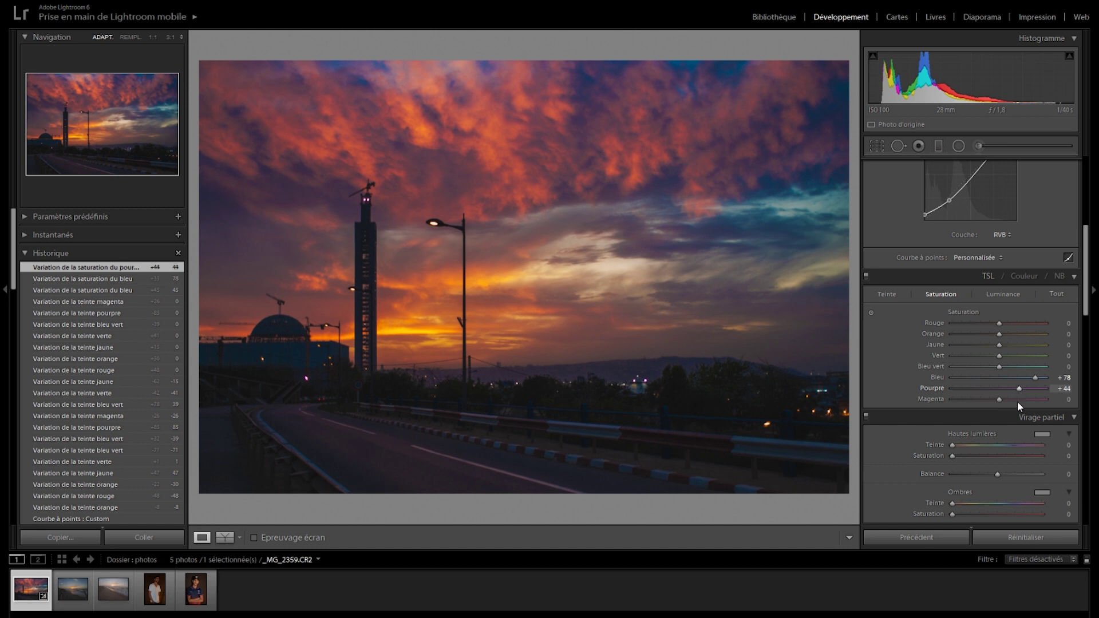
left_click_drag(998, 334, 953, 341)
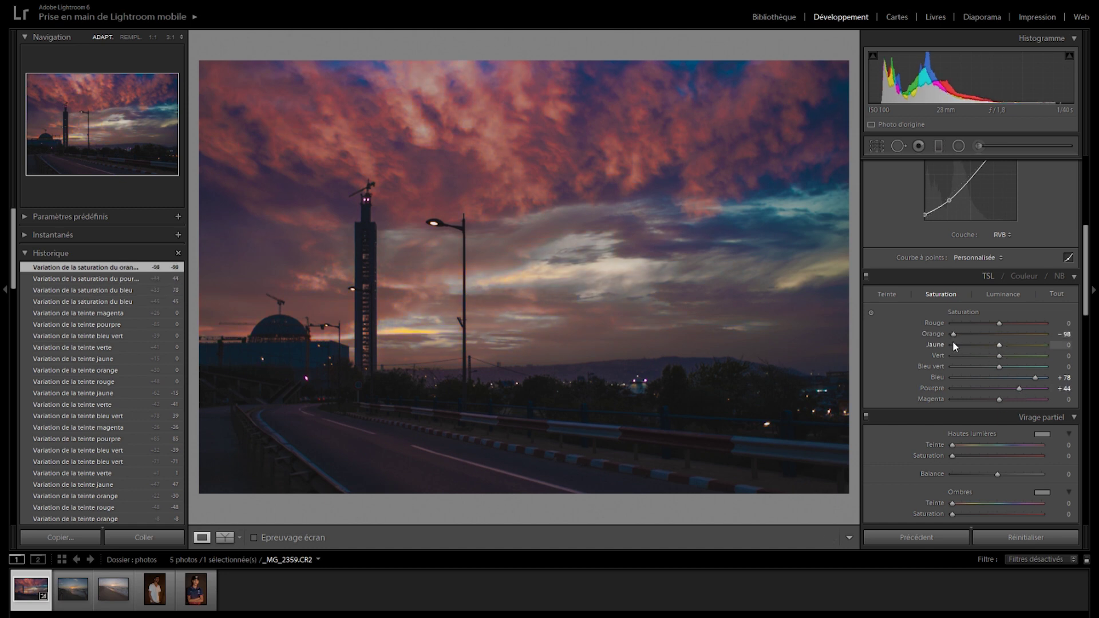
double_click(952, 333)
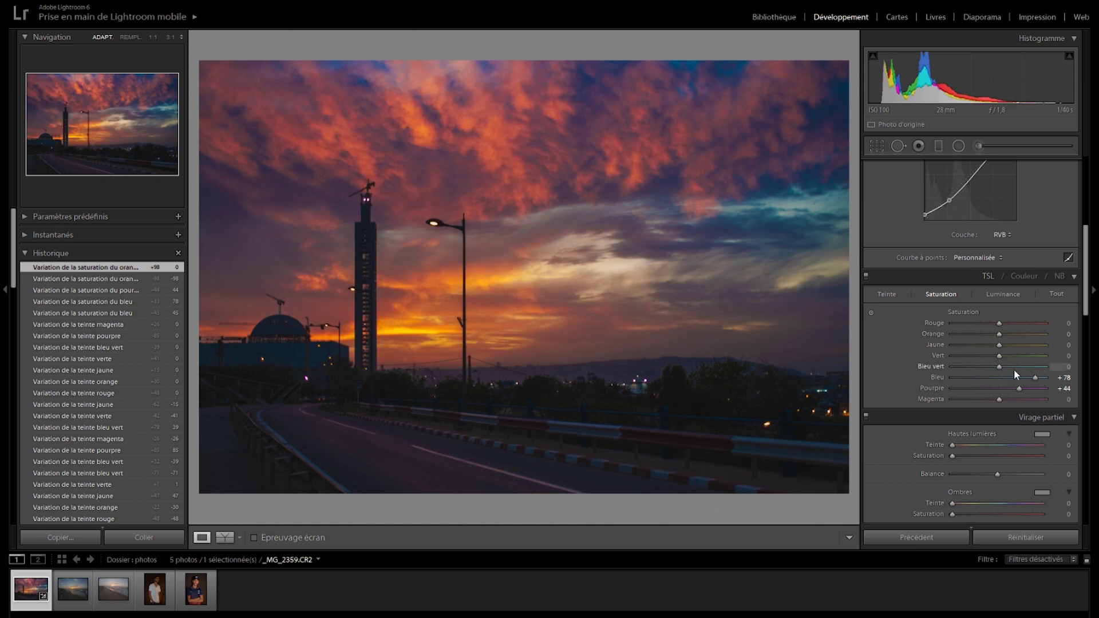
double_click(1035, 377)
double_click(1019, 388)
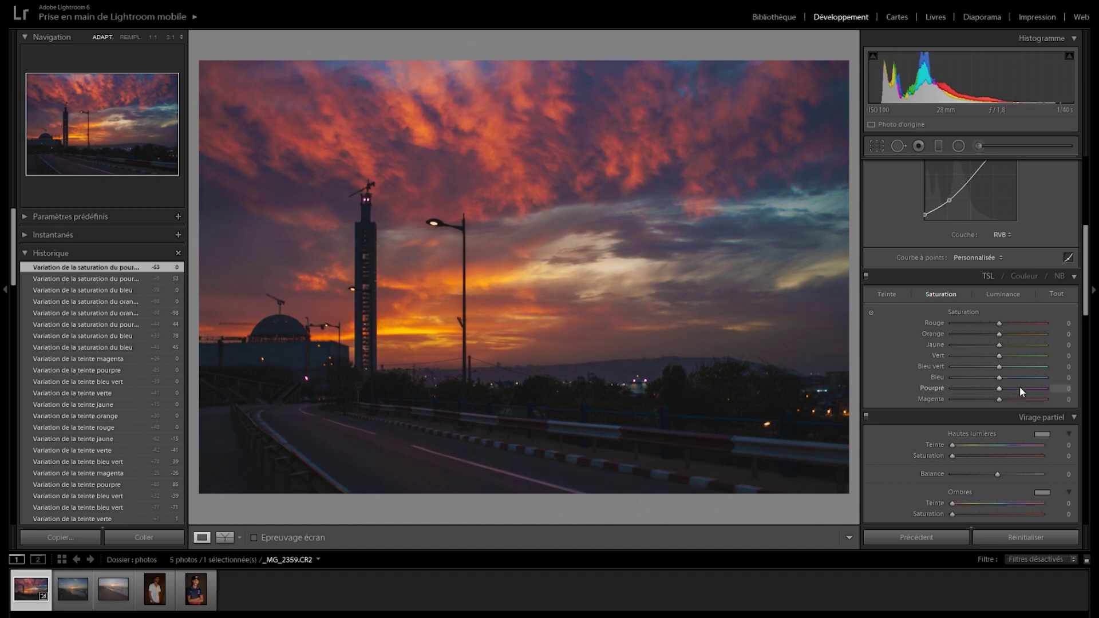
- Try a magenta saturation of −80 and shifts in orange and yellow luminance, and reset these values to 0
left_click_drag(1001, 398, 960, 404)
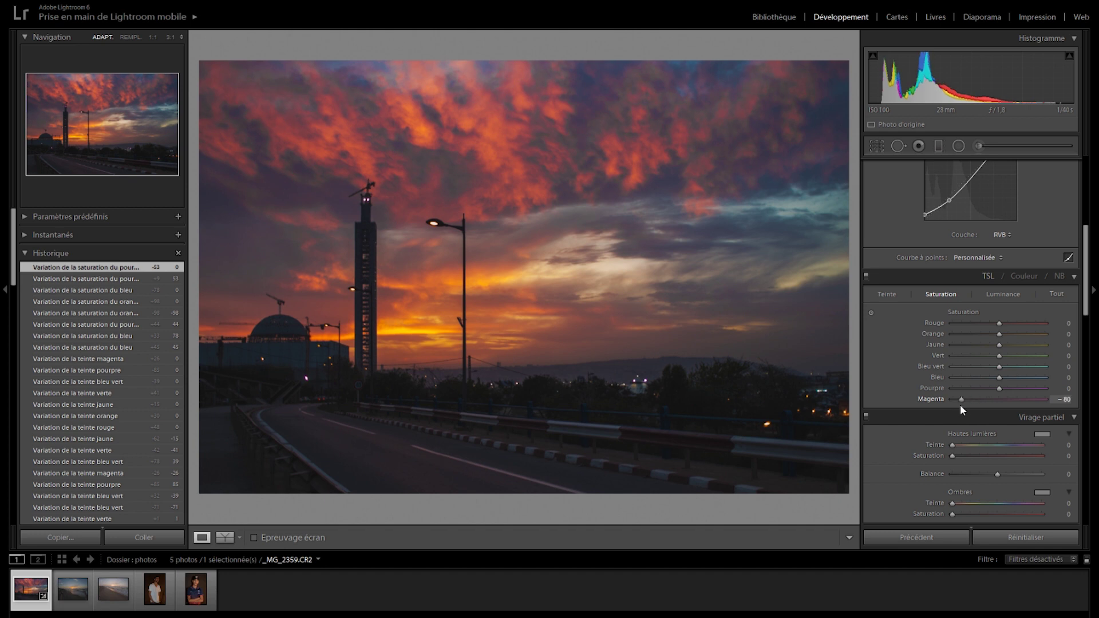
double_click(960, 400)
left_click(1000, 295)
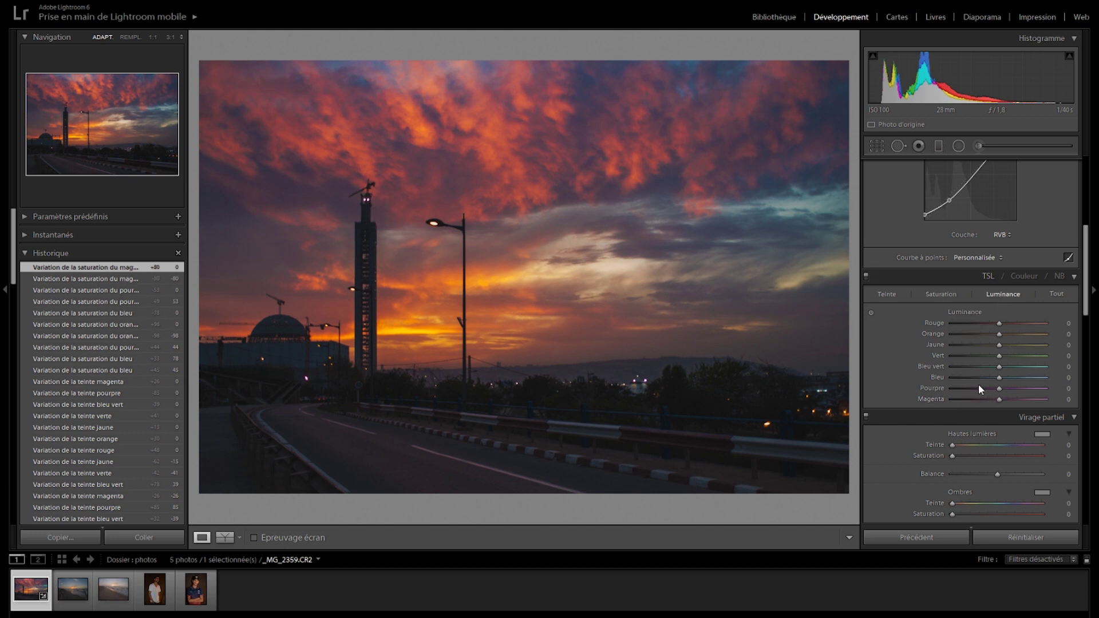
left_click_drag(998, 334, 1024, 348)
left_click(998, 346)
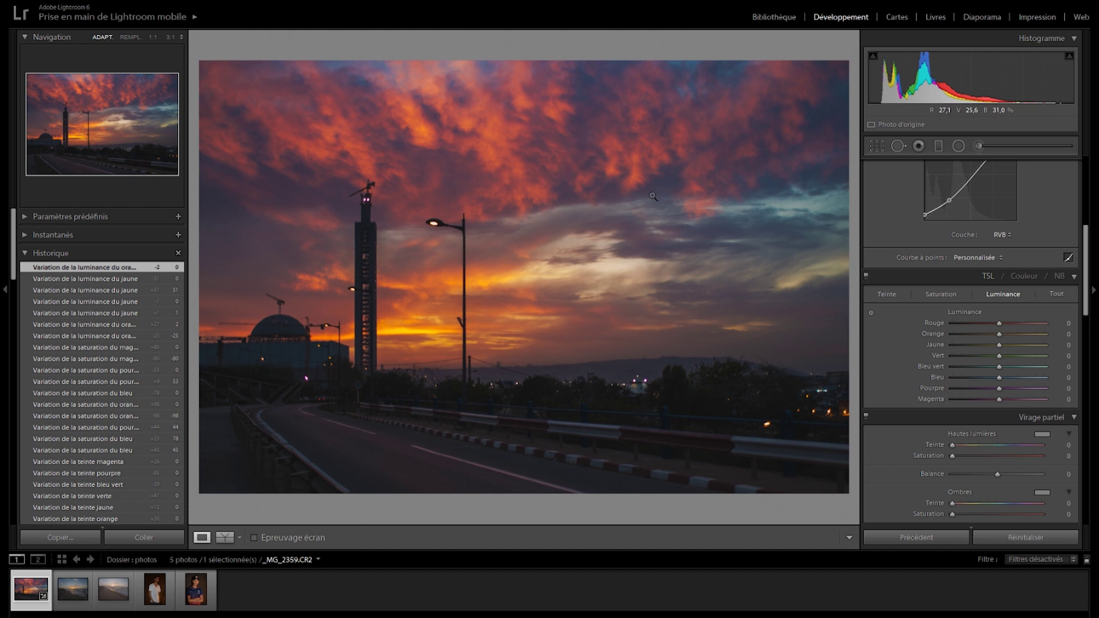
- Show the hue, saturation and luminance sliders all together, and switch to the per-color view for yellow
left_click(1059, 294)
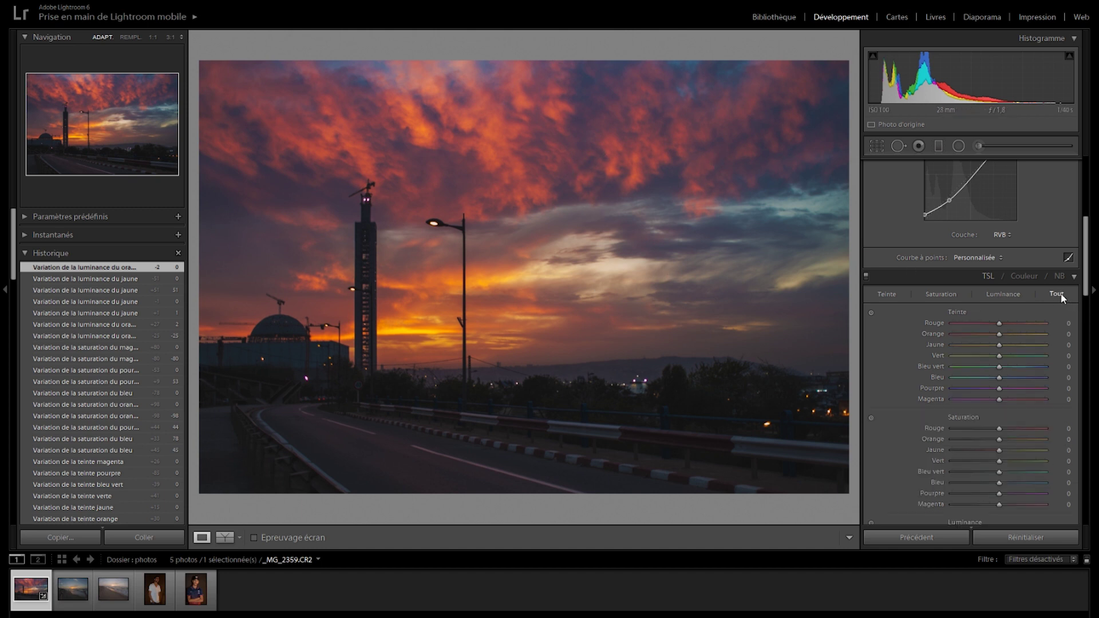
scroll(1089, 286, "down", 5)
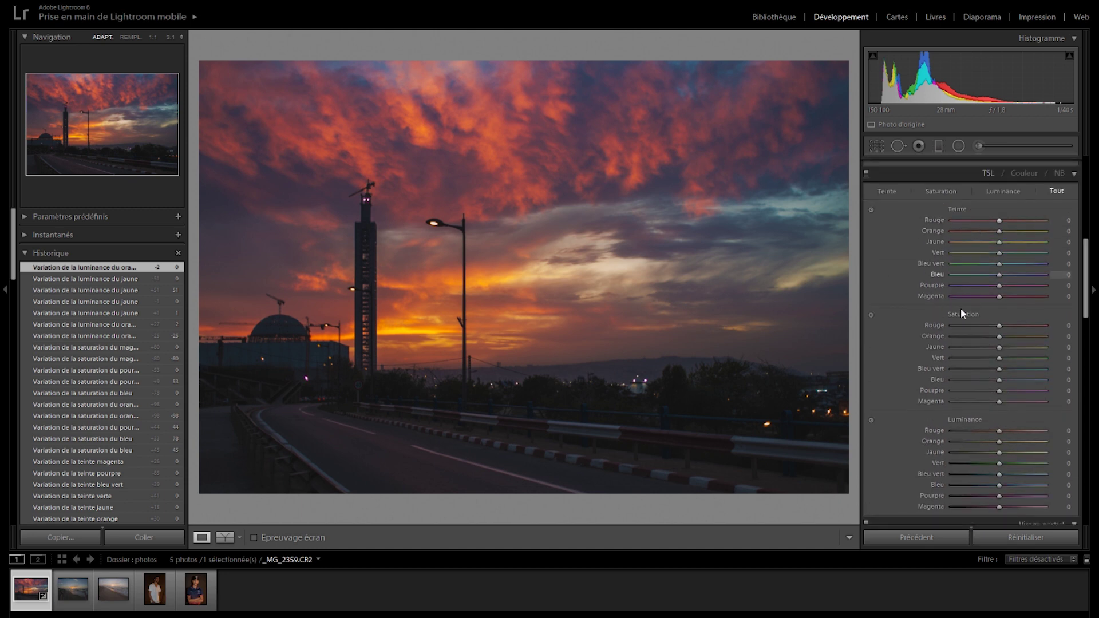
left_click(1024, 173)
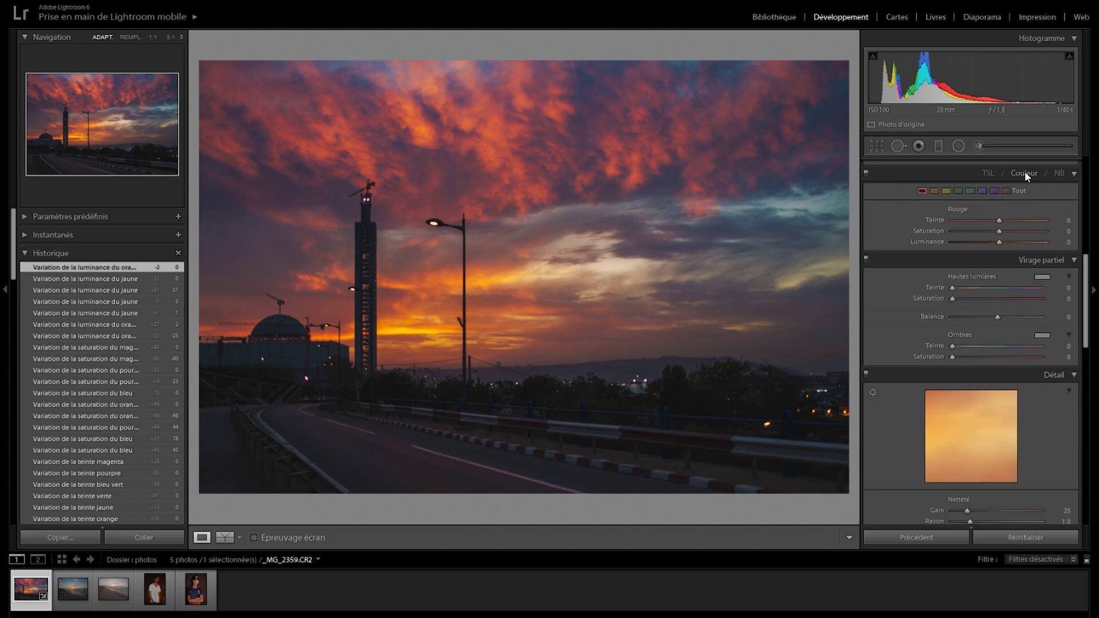
left_click(933, 305)
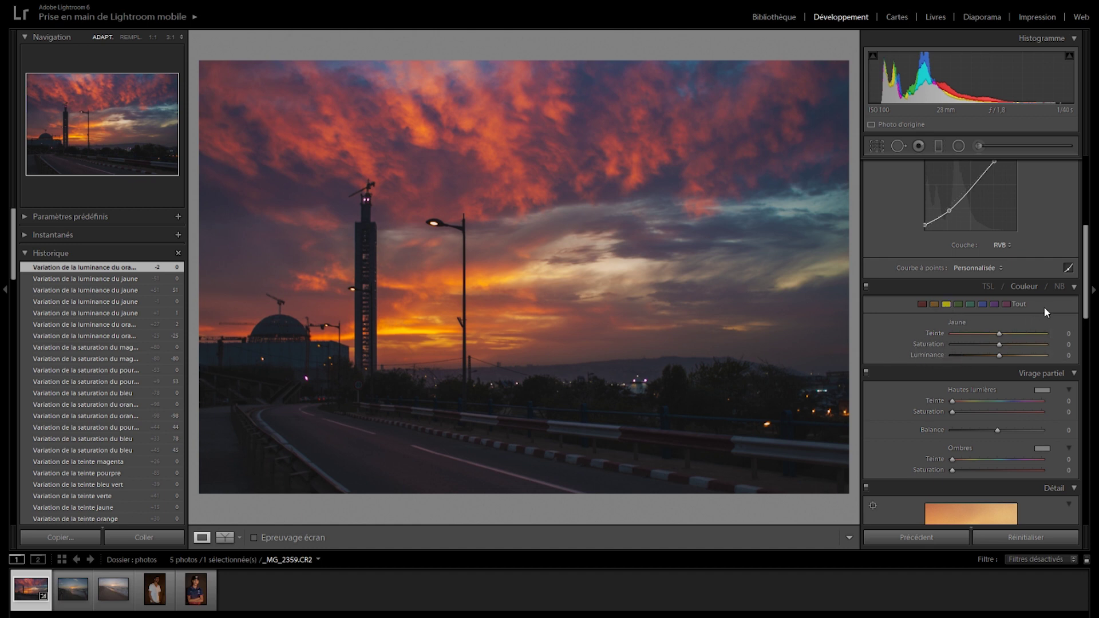
- Try a black-and-white mix of red −20, orange +63, yellow −42, green +34 and aqua +30, and restore the color version
left_click(1058, 287)
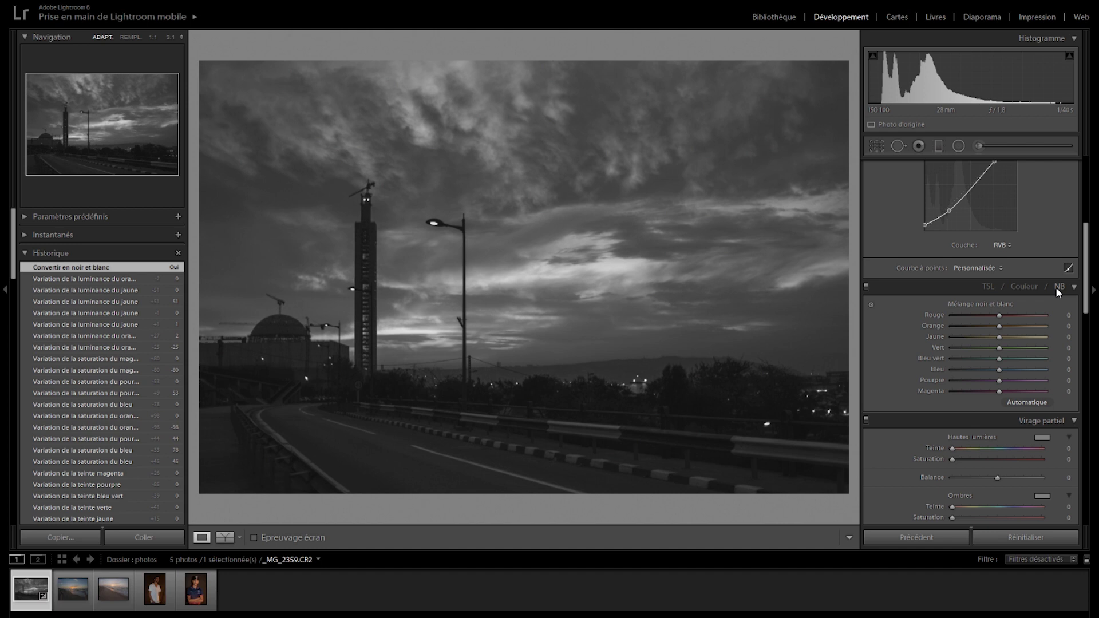
left_click_drag(999, 357, 1029, 326)
left_click_drag(999, 314, 989, 318)
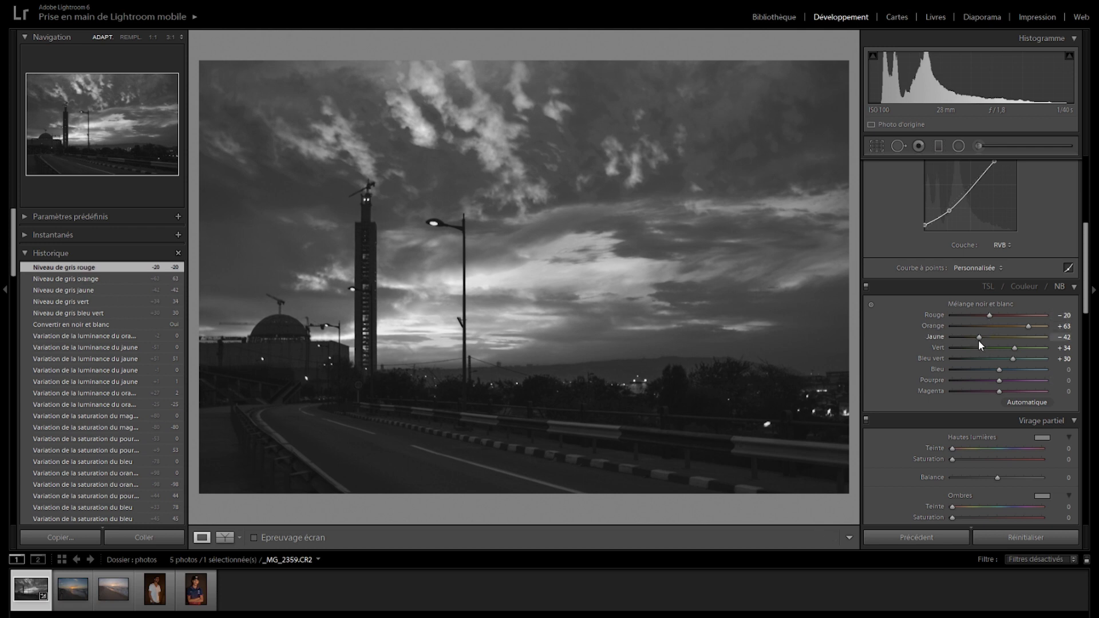
double_click(978, 337)
double_click(988, 316)
double_click(1028, 326)
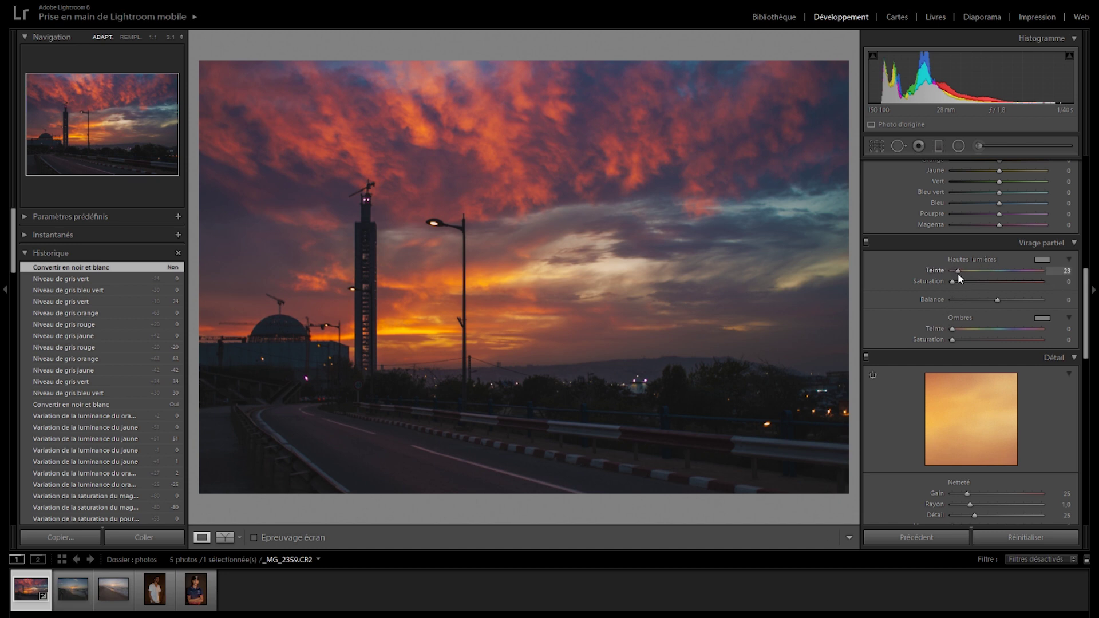
- Try split toning with highlight hue 23, shadow hue 183 and shadow saturation 18, plus some highlight saturation and a balance shift
left_click_drag(975, 337, 950, 341)
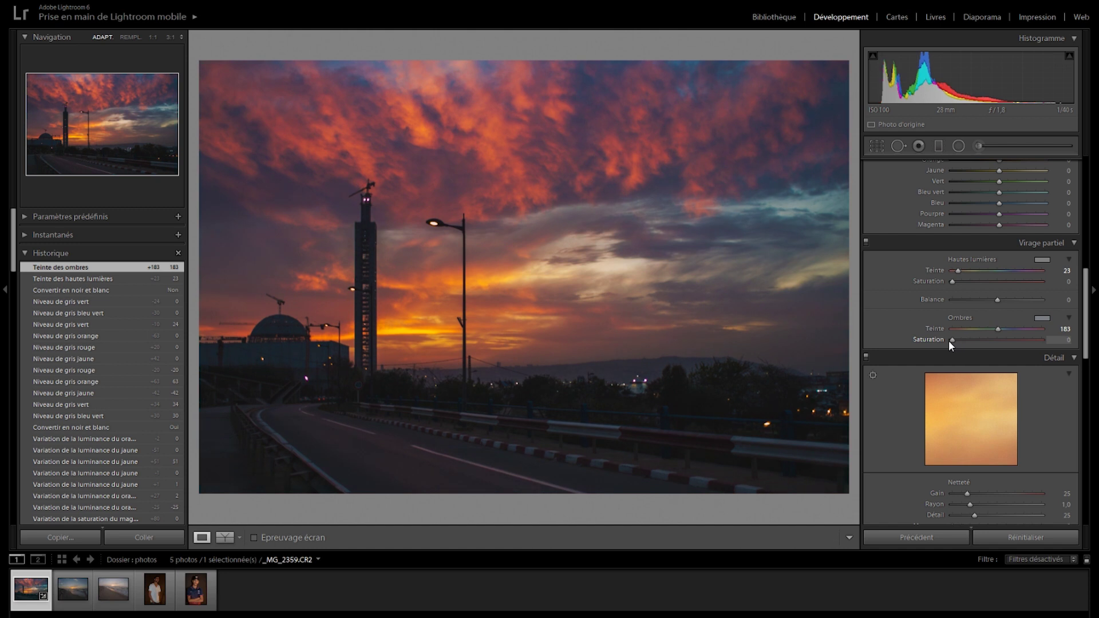
mouse_move(954, 341)
left_mouse_down()
mouse_move(1049, 342)
mouse_move(949, 353)
mouse_move(968, 352)
left_mouse_up()
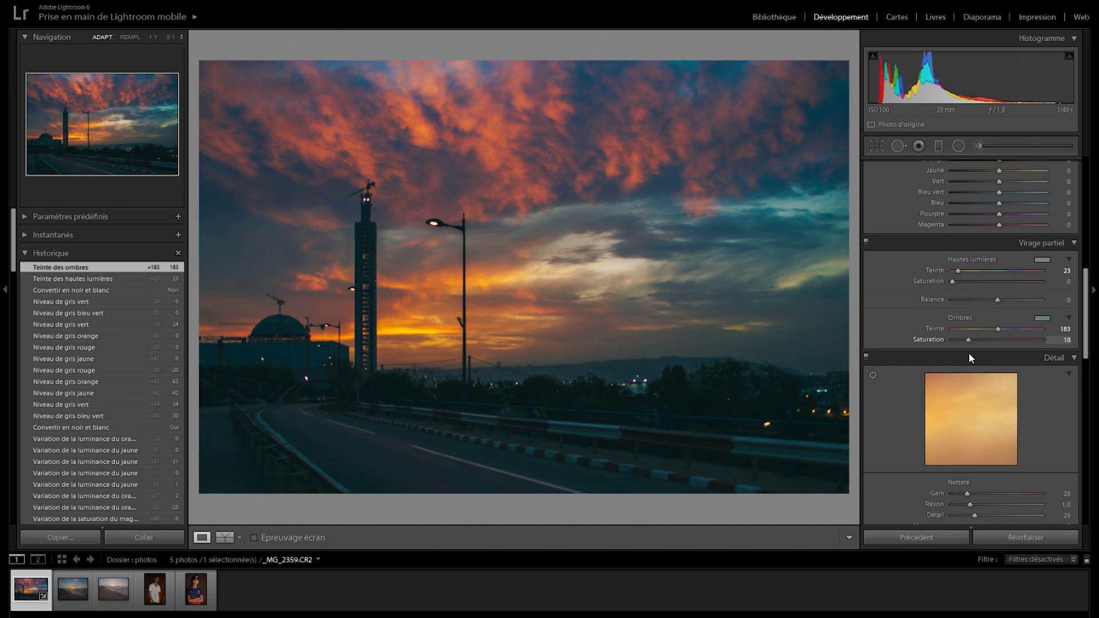
left_click_drag(953, 281, 961, 319)
- Reset the split toning hue, saturation and balance values to 0 for both highlights and shadows
double_click(957, 270)
double_click(966, 281)
double_click(959, 297)
left_click(959, 297)
double_click(956, 301)
double_click(993, 329)
double_click(968, 338)
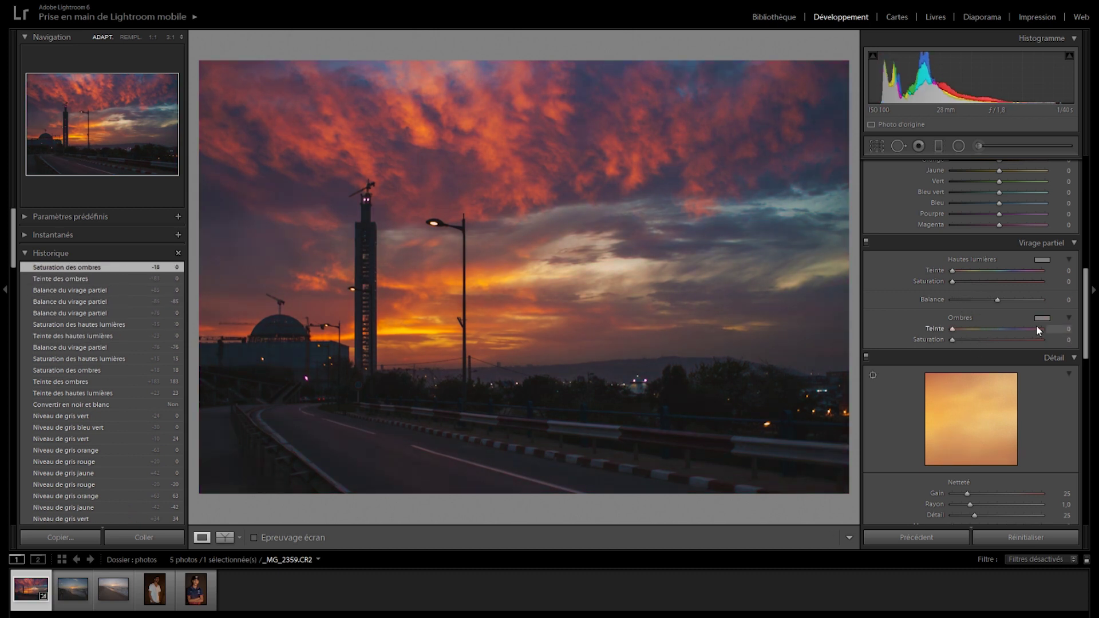
- Try various shadow tints in the split toning color picker, such as green 120 at 67% and blue 236 at 50%
left_click(1041, 317)
left_click_drag(954, 333, 879, 332)
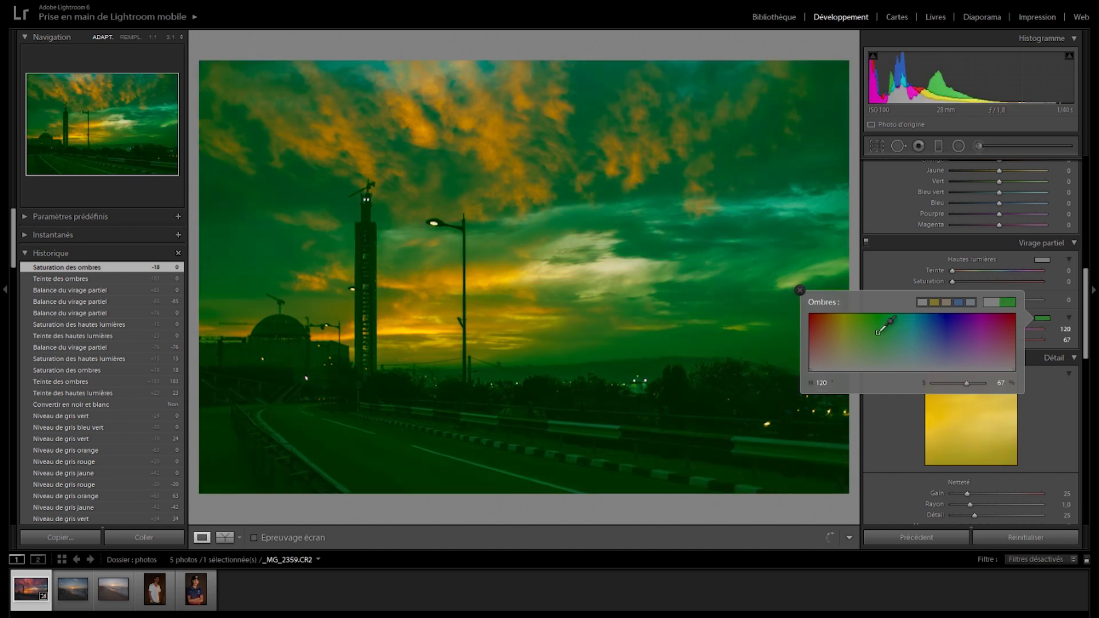
left_click(927, 331)
left_click(968, 336)
left_click(873, 335)
left_click(833, 332)
left_click(922, 349)
left_click(928, 359)
left_click(911, 358)
left_click(910, 357)
left_click(852, 356)
left_click(829, 356)
left_click(812, 358)
left_click(847, 358)
left_click(893, 358)
left_click(908, 358)
left_click(930, 359)
left_click(946, 362)
left_click(961, 350)
left_click(970, 351)
left_click(1009, 350)
left_click(945, 342)
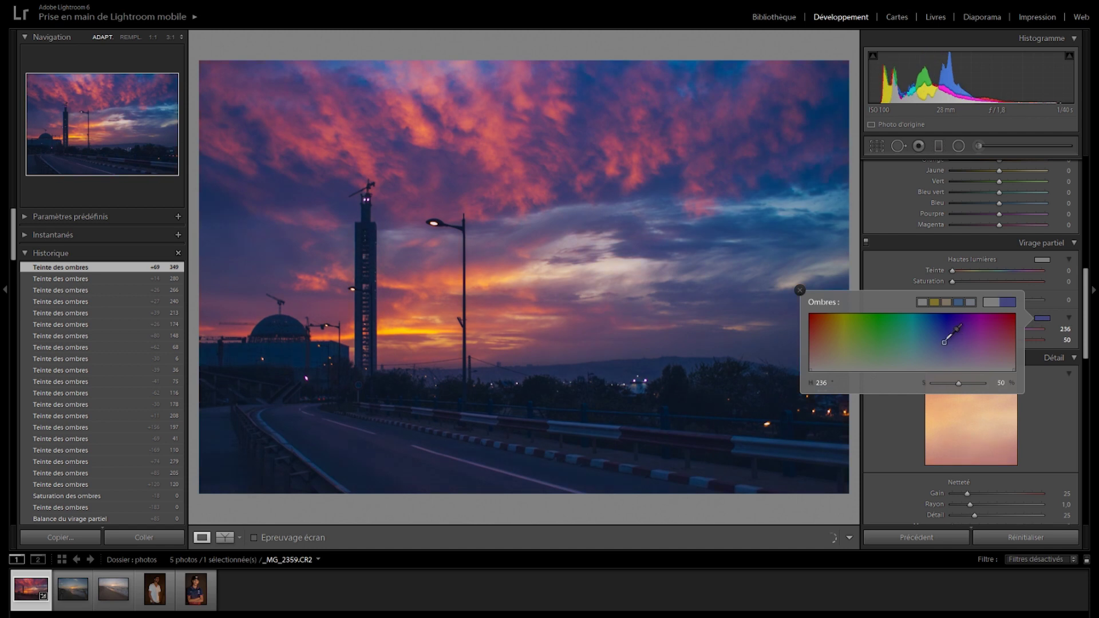
- Set the shadow tint to blue hue 234 with saturation 0 and close the color picker
left_click(952, 318)
left_click(954, 351)
left_click(944, 324)
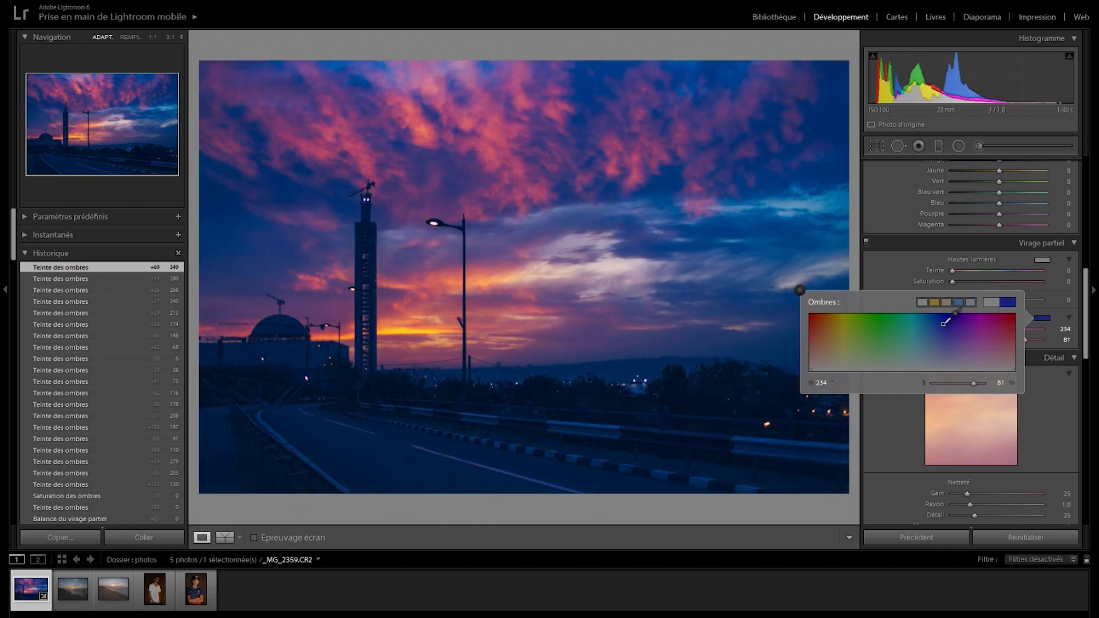
left_click_drag(947, 340, 942, 373)
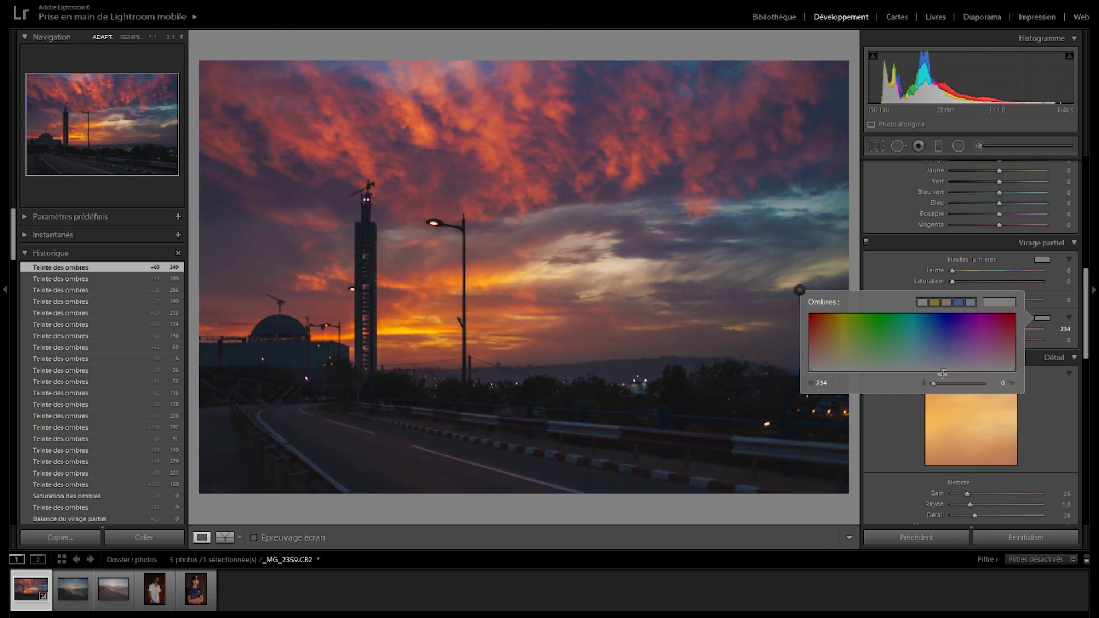
left_click(1047, 380)
- Set the split toning highlights to hue 133 and saturation 24, and the shadow saturation to 39
scroll(1047, 379, "up", 3)
left_click(985, 362)
left_click(973, 373)
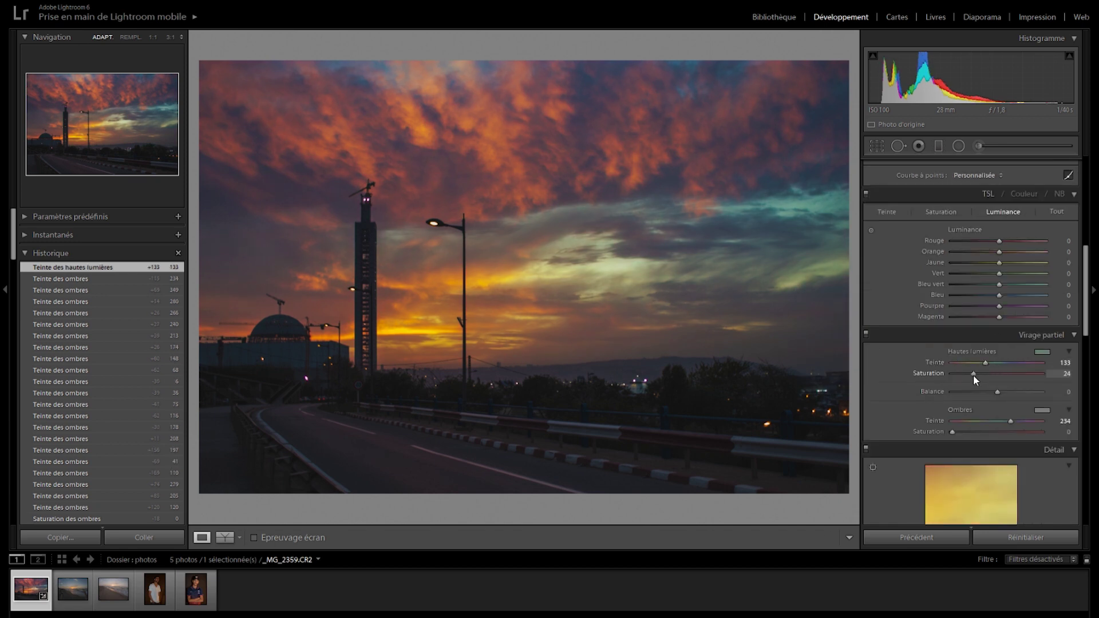
left_click(987, 432)
- Turn split toning off and on to compare the photo, and leave it disabled
left_click(866, 334)
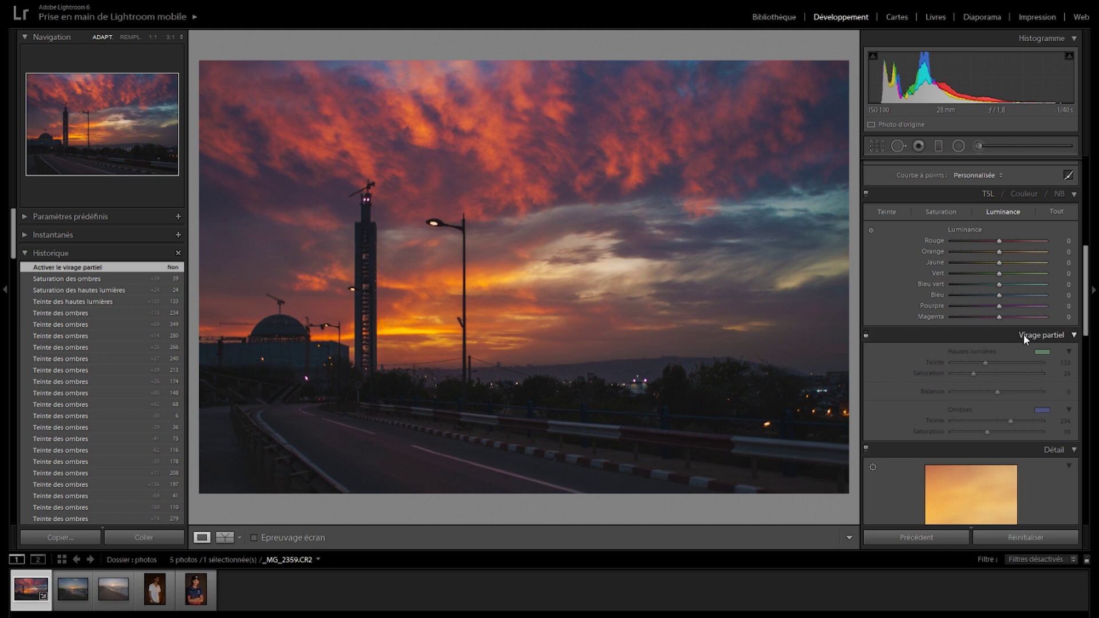
left_click(866, 335)
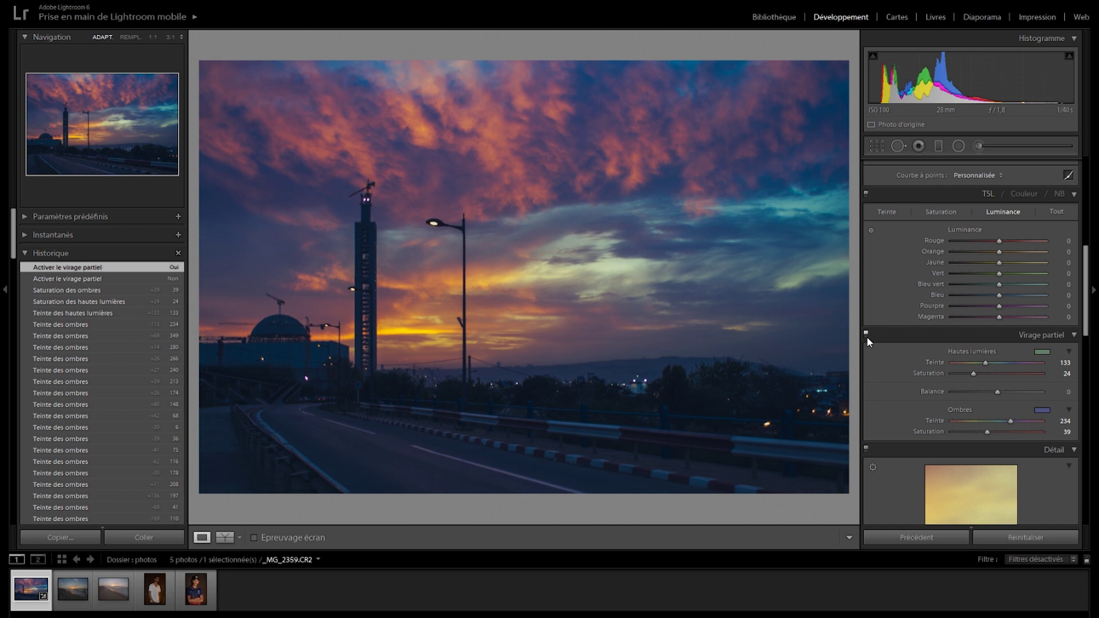
left_click(867, 337)
- Set the sharpening amount to 85 and the luminance noise reduction to 9, checking the tower at 1:1
scroll(981, 363, "down", 3)
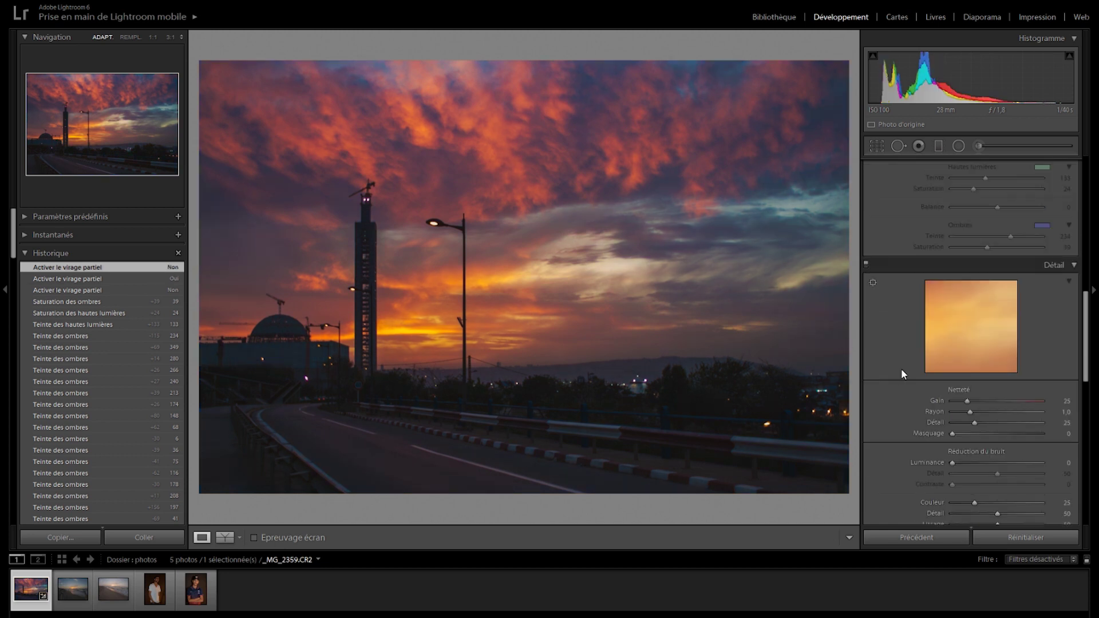
scroll(901, 366, "down", 2)
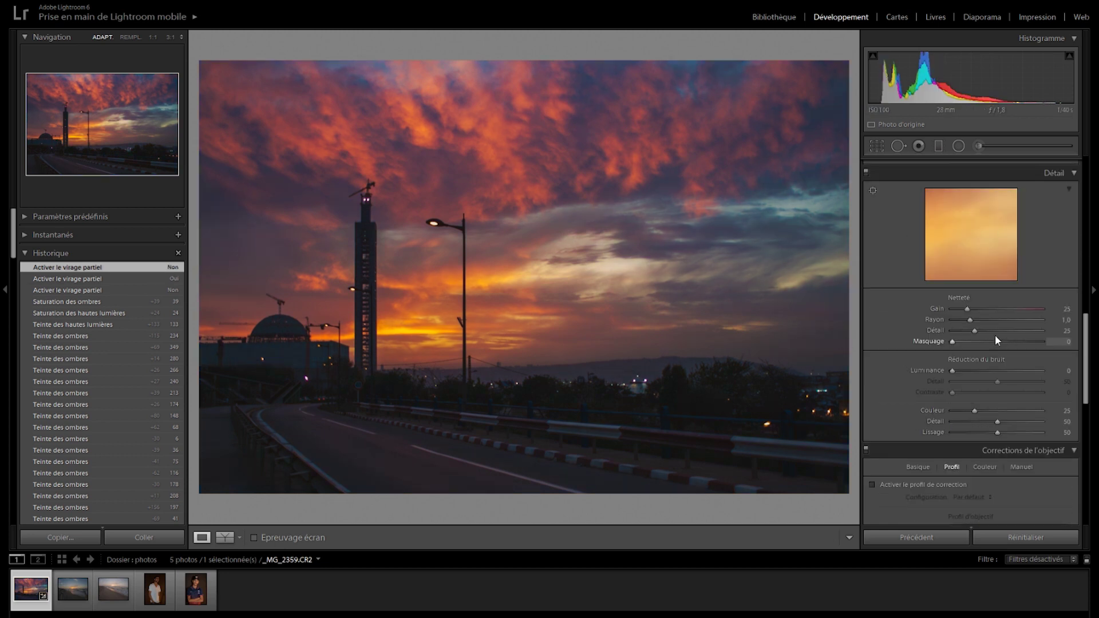
left_click(366, 268)
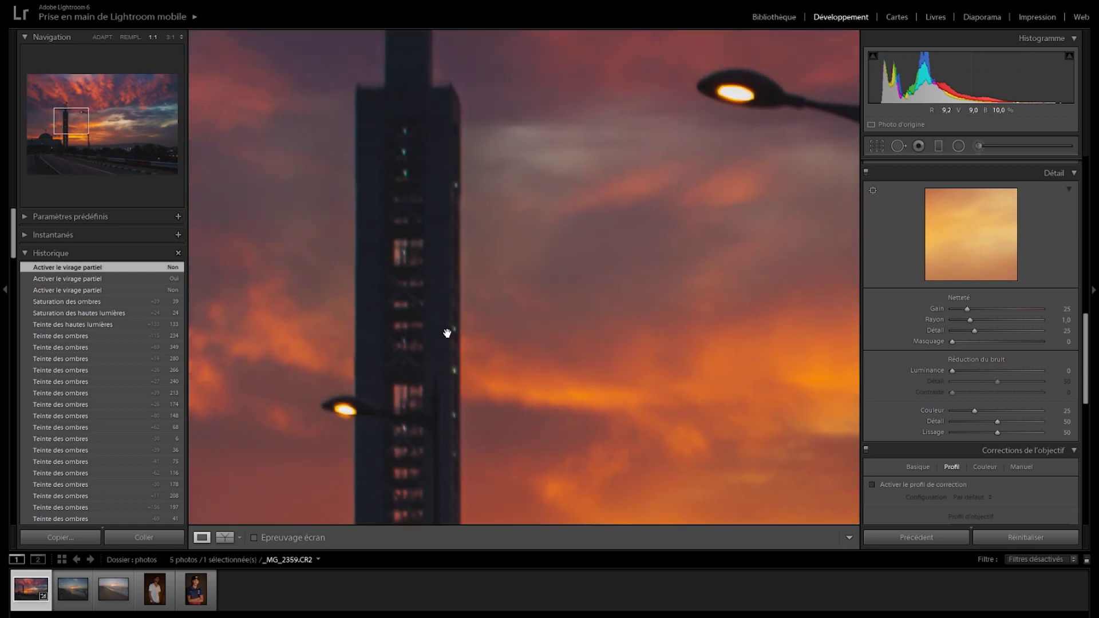
key("alt")
left_click_drag(965, 307, 1007, 312)
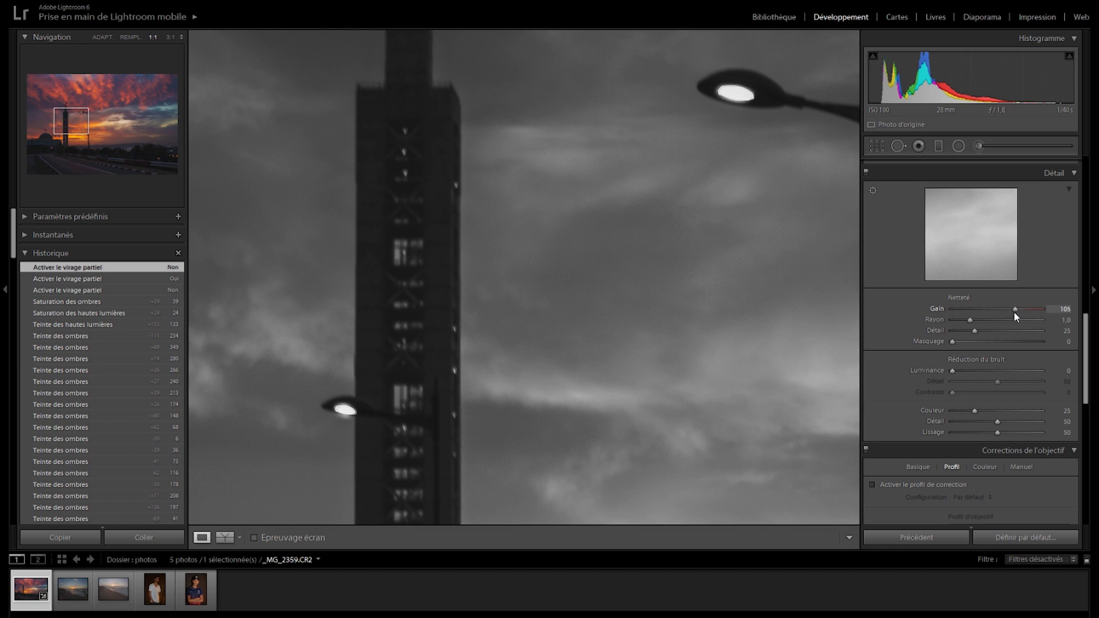
left_click_drag(1002, 312, 1001, 312)
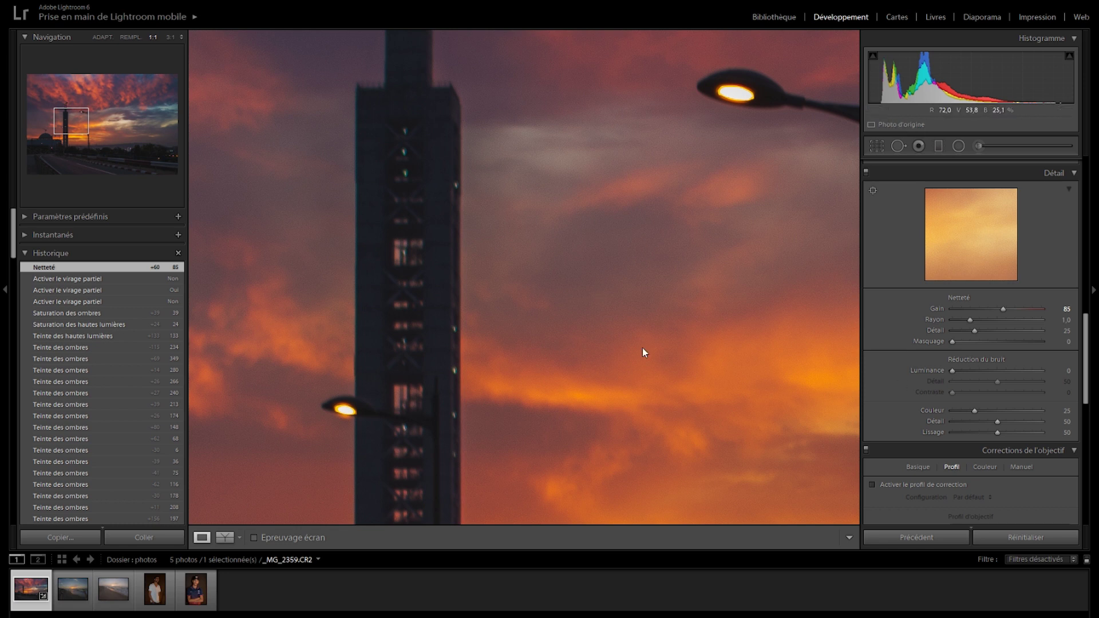
left_click_drag(952, 370, 960, 371)
left_click(561, 355)
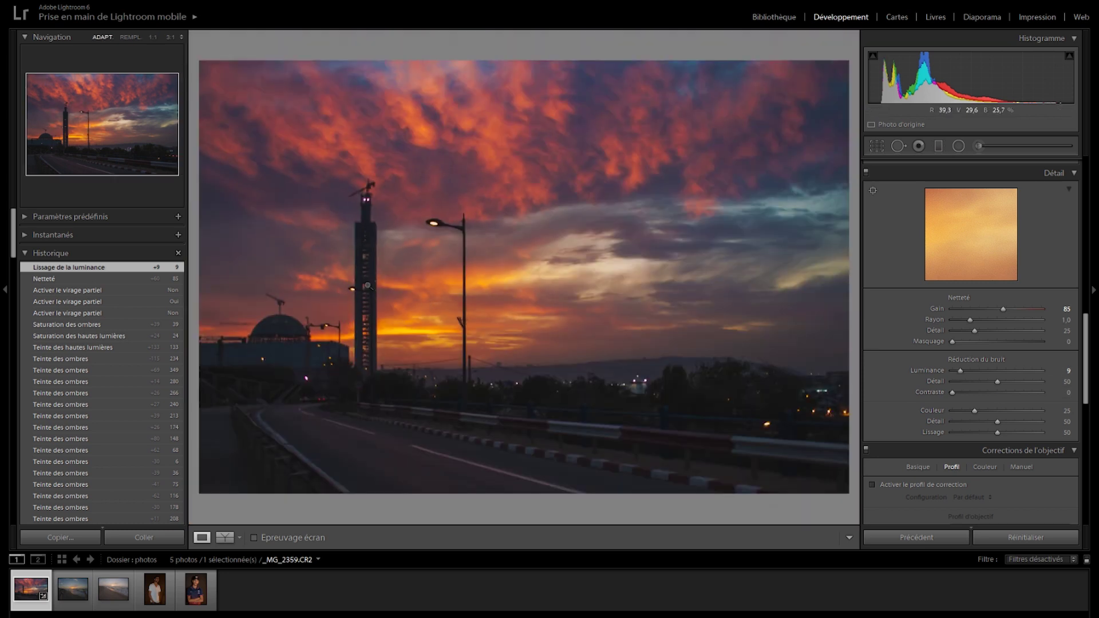
- Raise sharpening to its maximum with amount 150, radius 3.0 and detail 100
key("z")
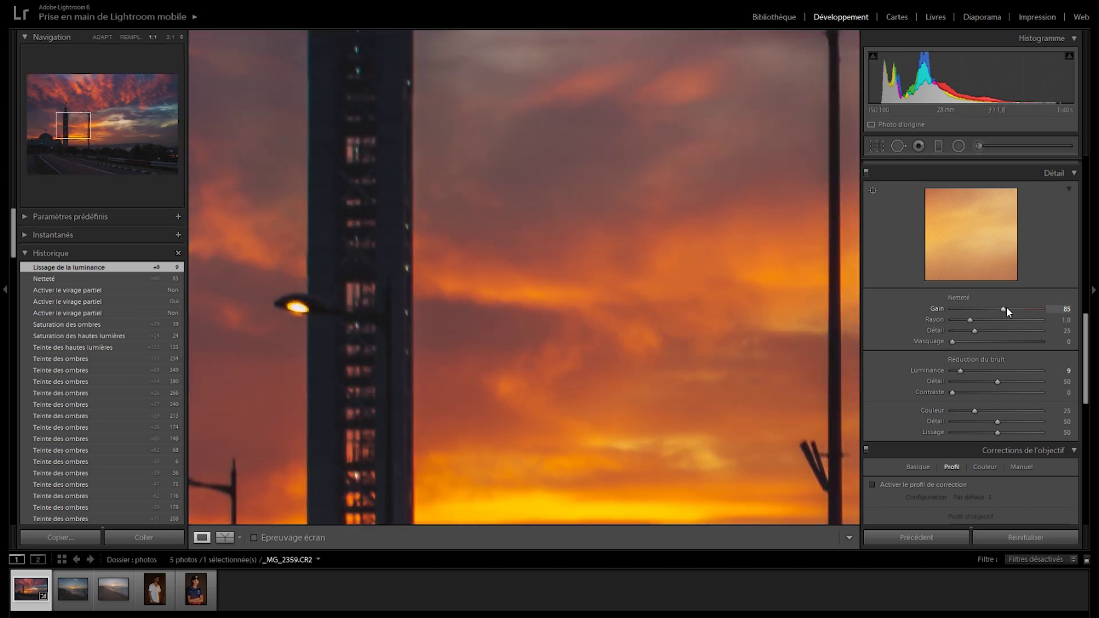
left_click_drag(1063, 311, 1063, 313)
left_click_drag(970, 318, 1087, 332)
left_click_drag(974, 330, 1085, 343)
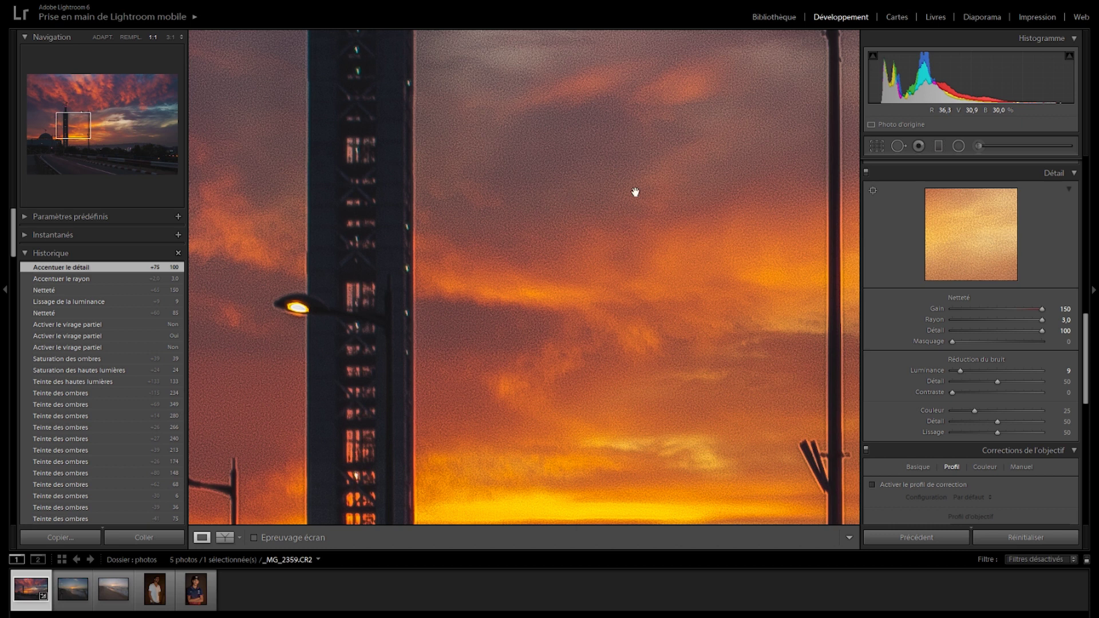
- Compare the whole photo with the detail adjustments disabled and enabled, leaving them enabled
left_click(711, 236)
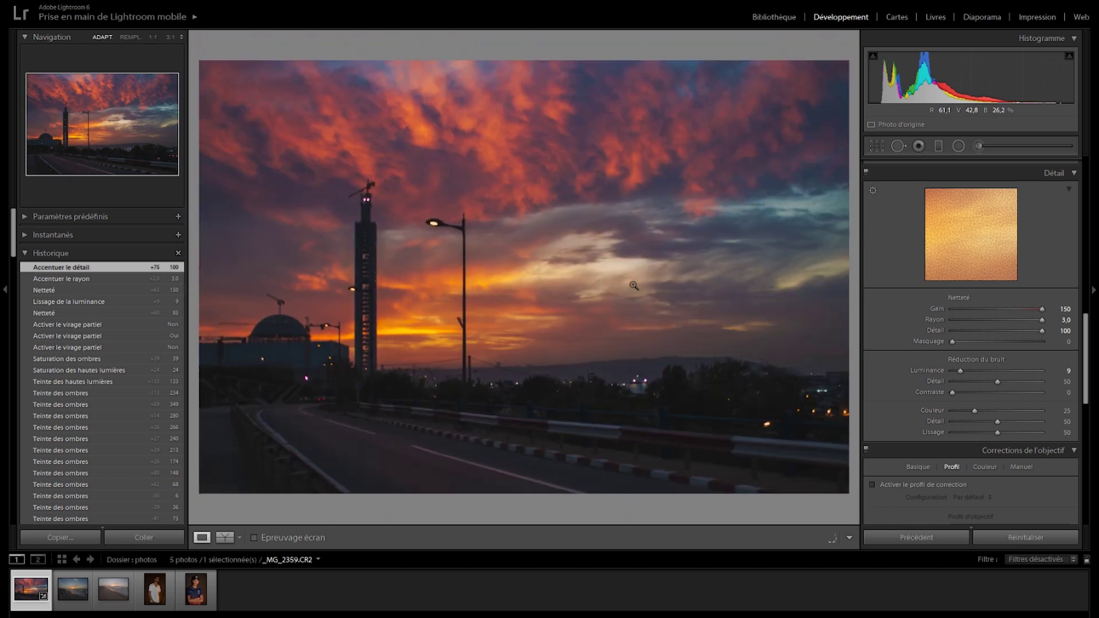
left_click(865, 173)
left_click(865, 173)
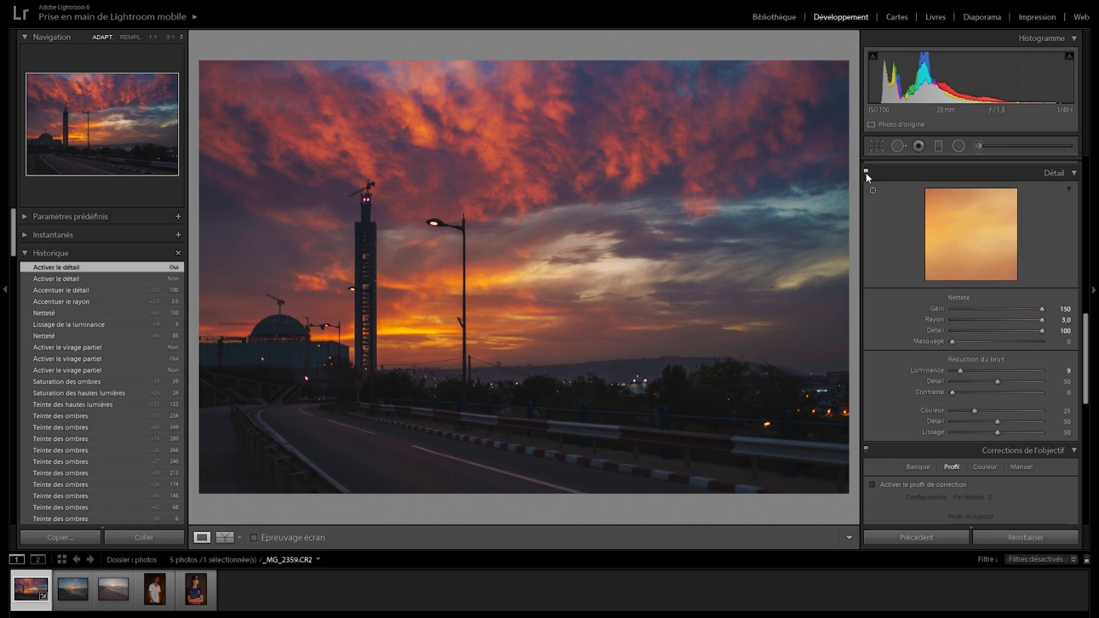
left_click(865, 173)
left_click(865, 173)
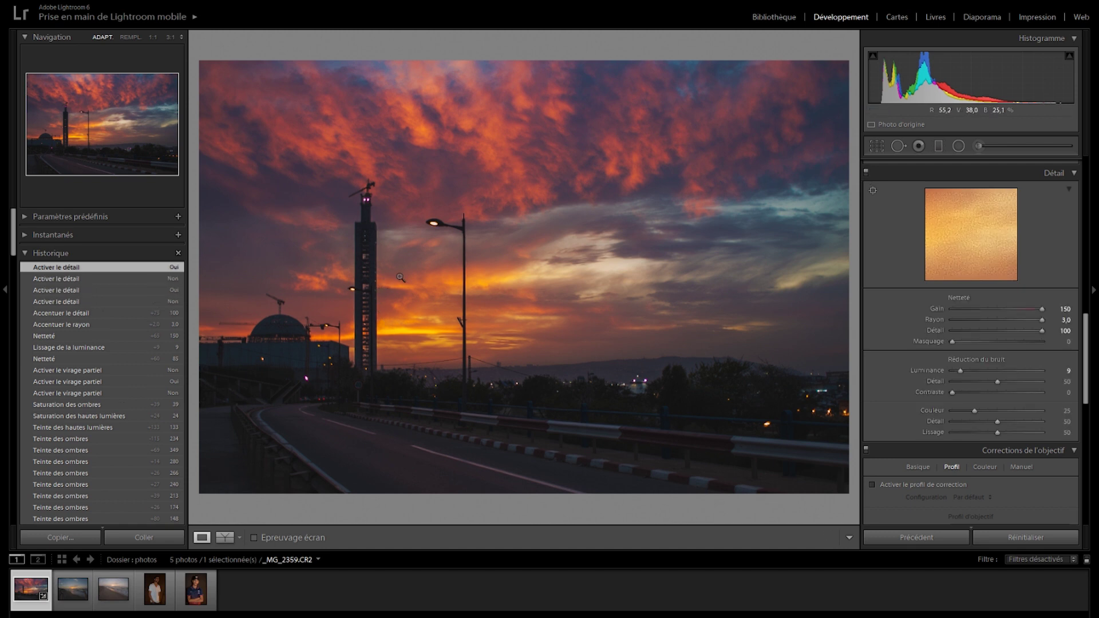
- Examine the effect of the strong sharpening on the tower edges and the sky at 1:1
left_click(429, 294)
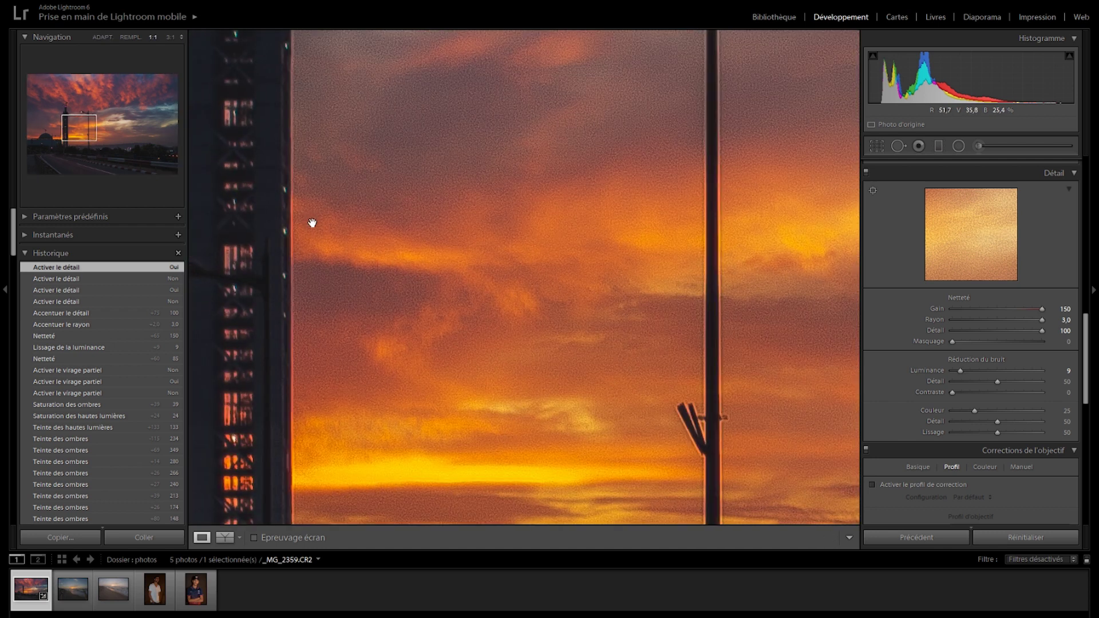
left_click_drag(311, 223, 475, 246)
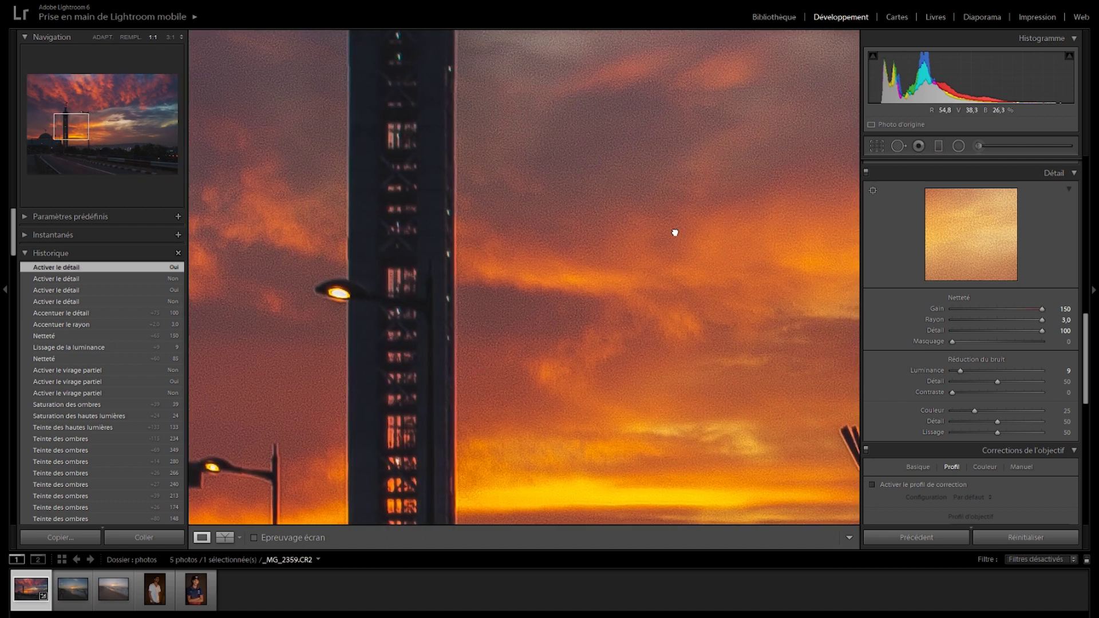
left_click_drag(674, 233, 354, 260)
left_click_drag(569, 277, 375, 336)
left_click_drag(723, 223, 561, 346)
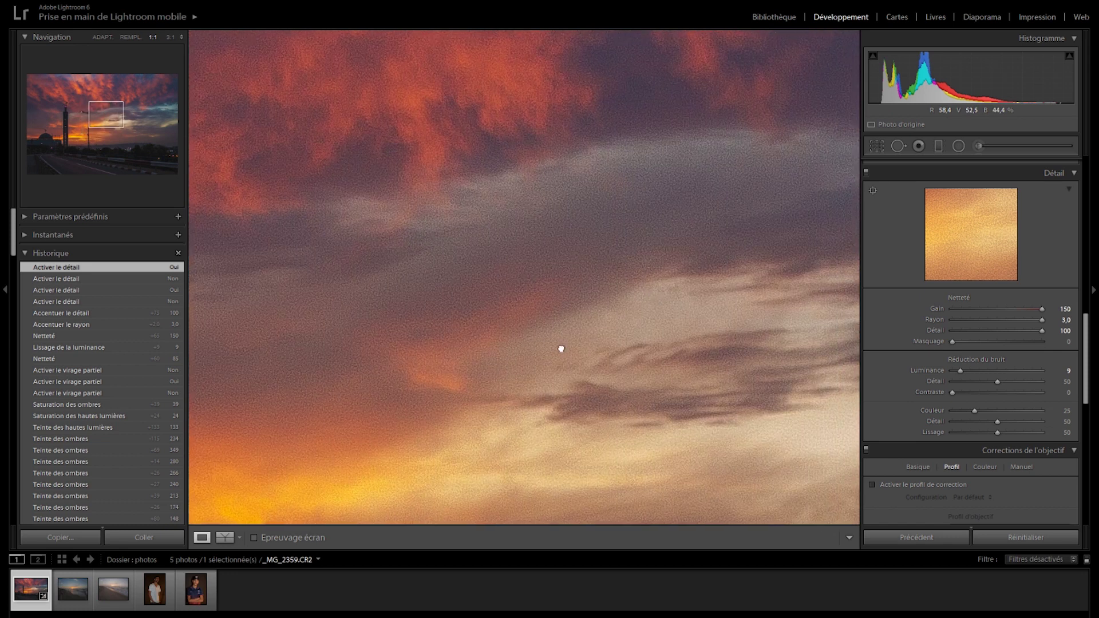
left_click_drag(707, 418, 519, 301)
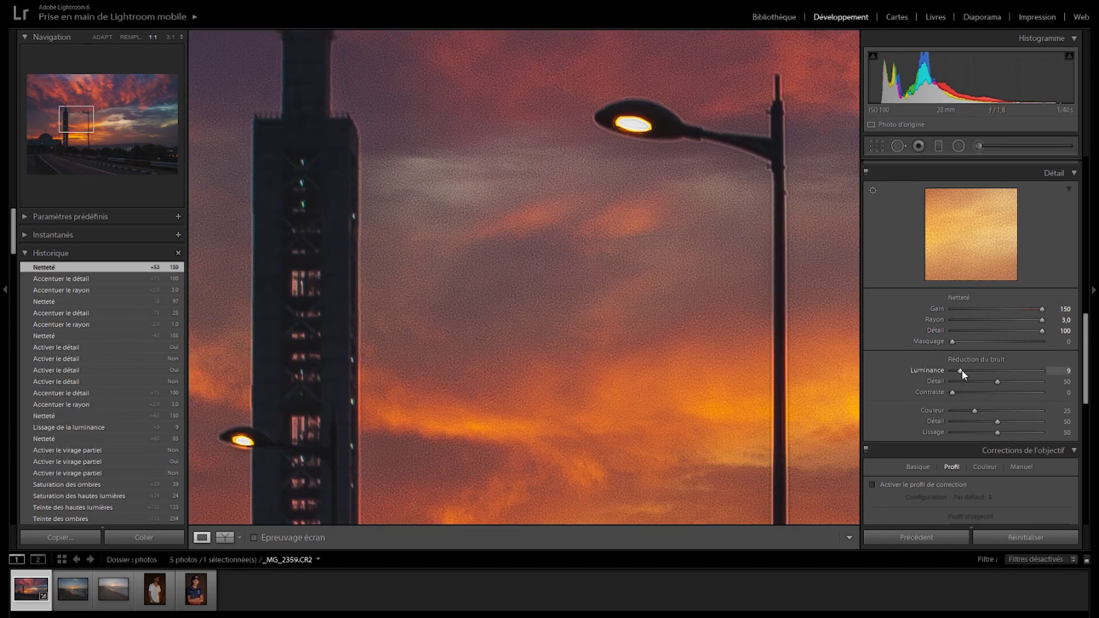
- Set noise reduction luminance to 26 with detail 64, and color to 38 with detail 68
left_click_drag(962, 370, 977, 371)
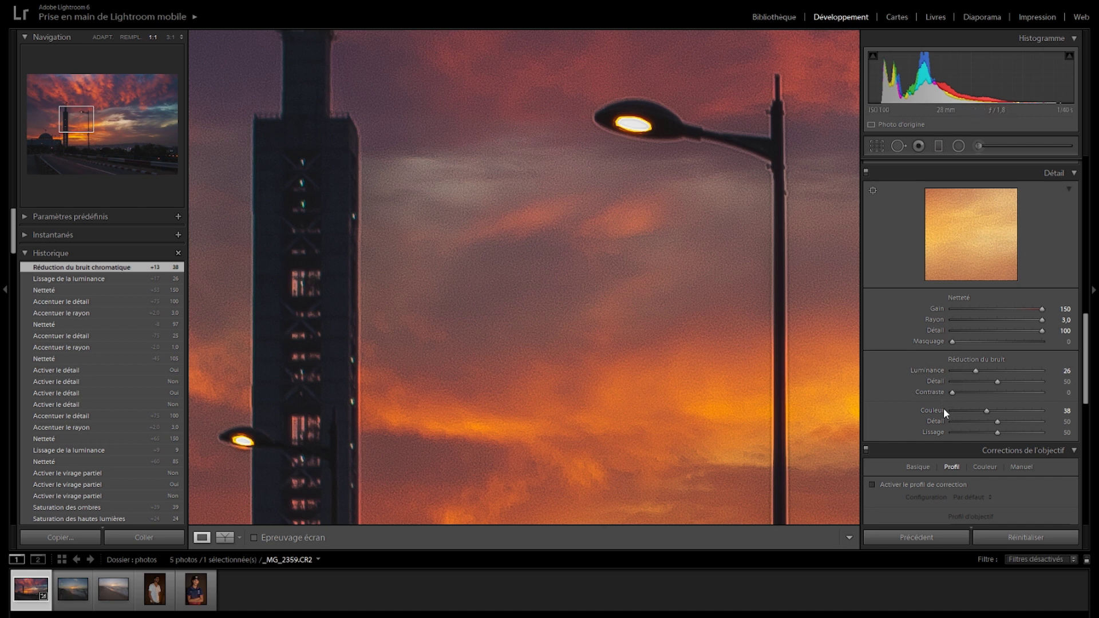
left_click(1009, 381)
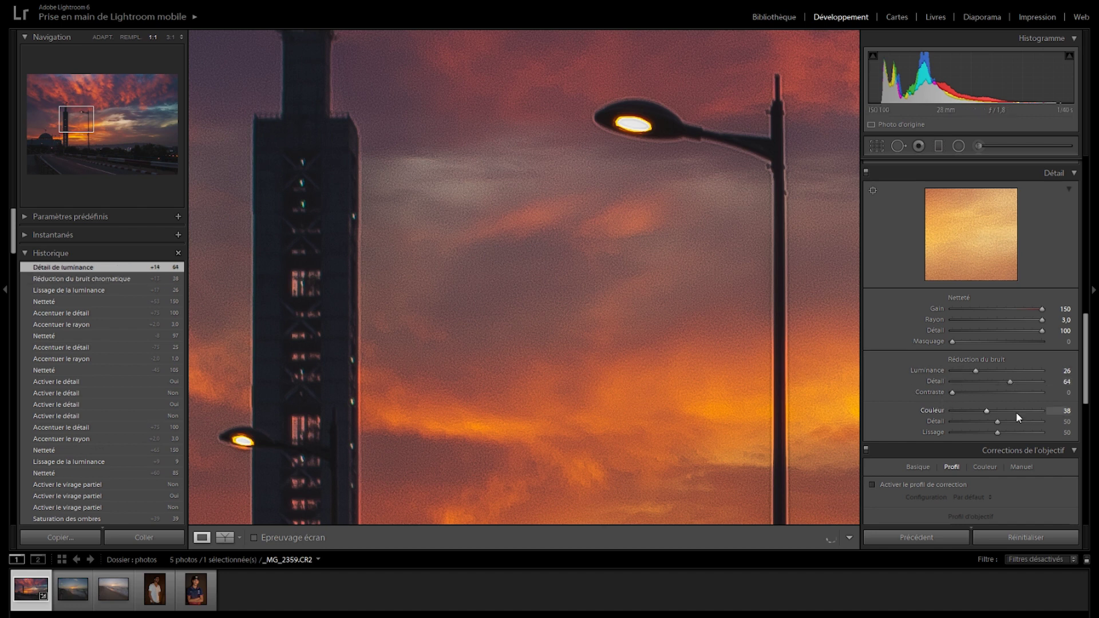
left_click(1012, 420)
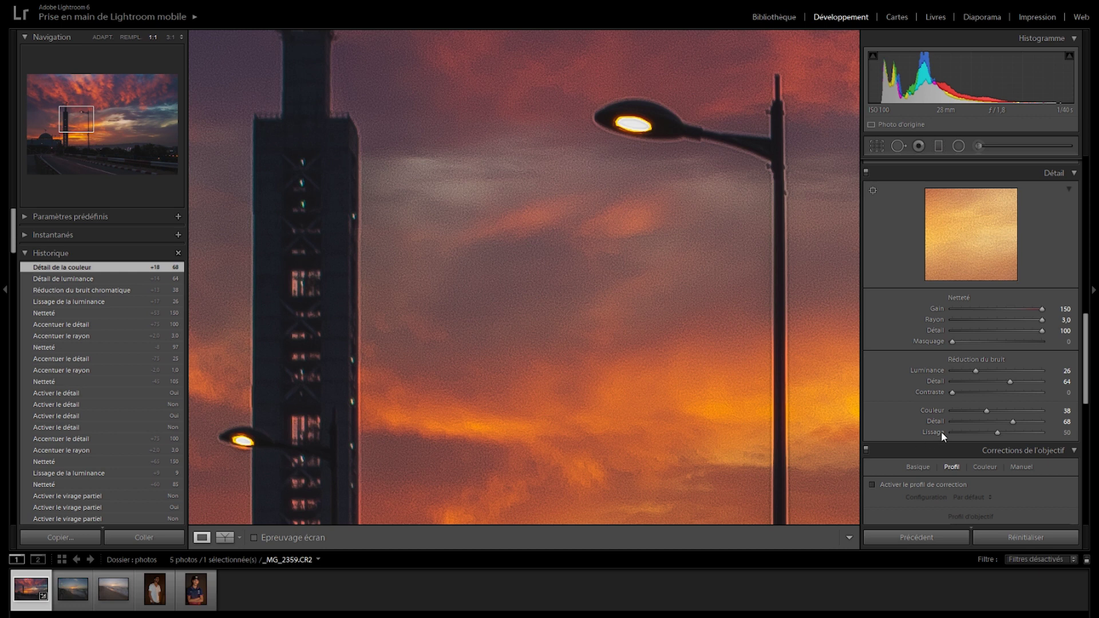
- Set the luminance noise detail to 18 and contrast to 100, and the color noise detail to 0 and smoothness to 100
left_click(951, 421)
left_click(967, 381)
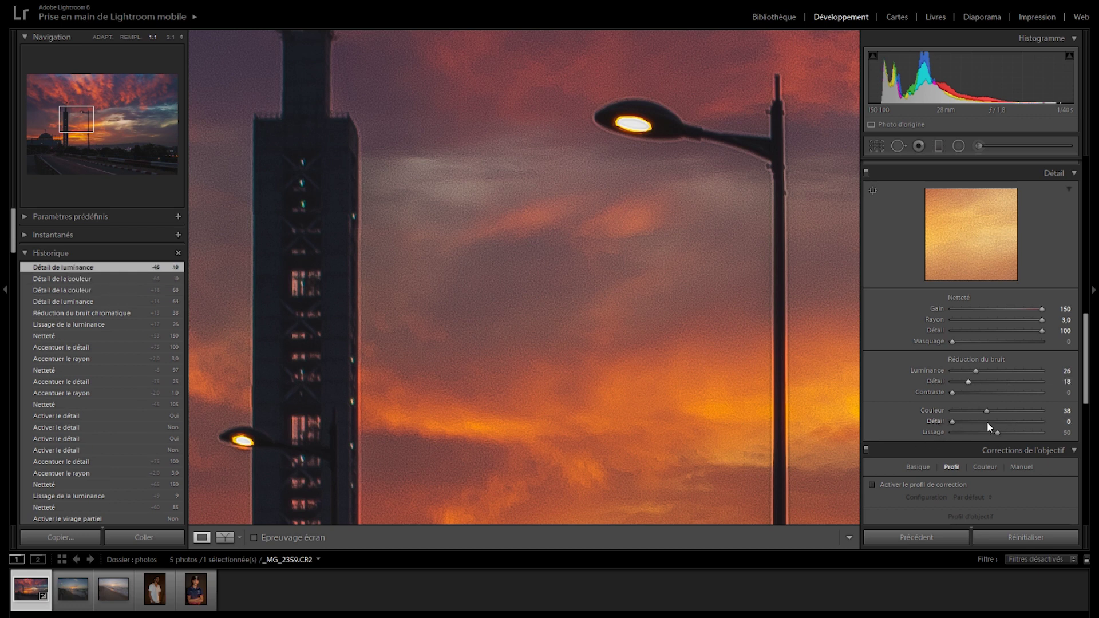
left_click(950, 391)
left_click_drag(1083, 397, 1093, 397)
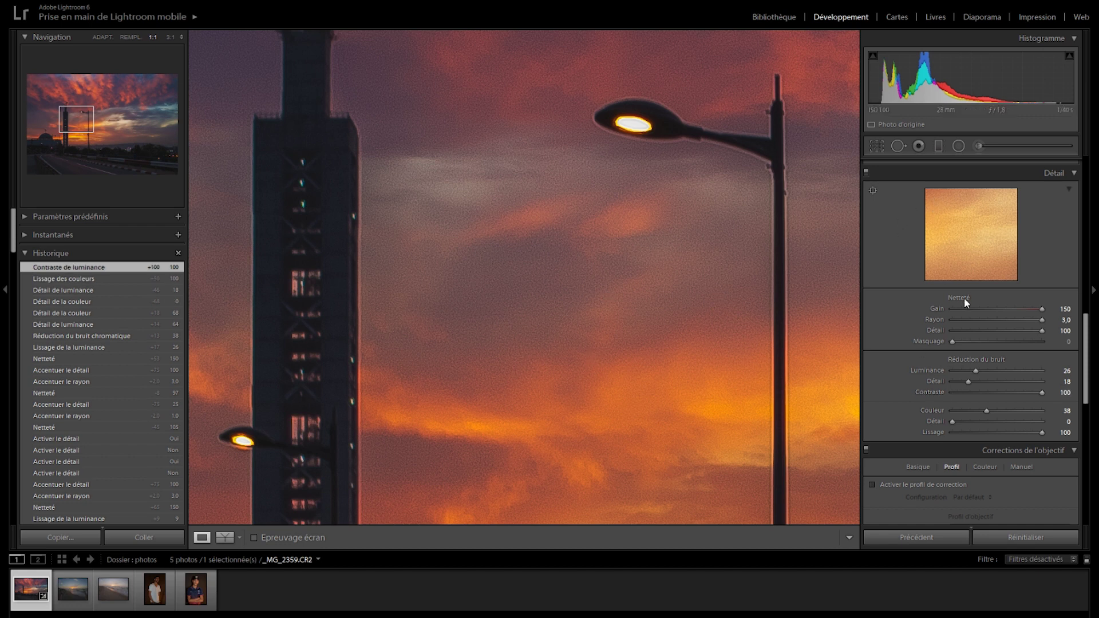
- Set sharpening to amount 108, radius 1.0 and detail 25, and reset noise reduction to luminance 0 and color 25
double_click(1042, 330)
left_click_drag(1041, 309, 1017, 308)
double_click(974, 369)
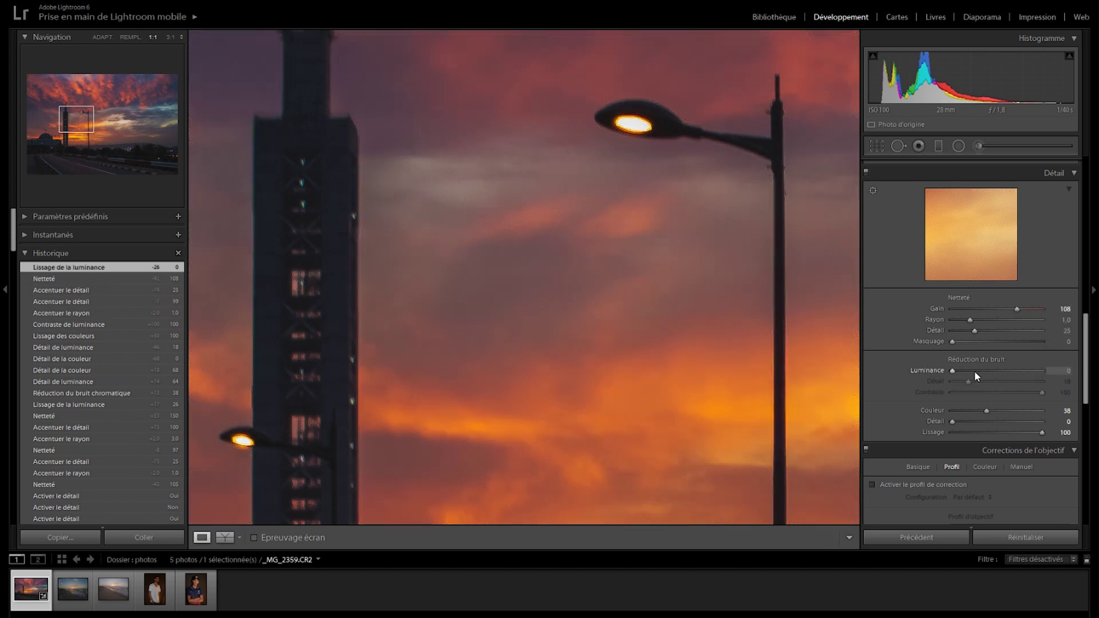
double_click(985, 410)
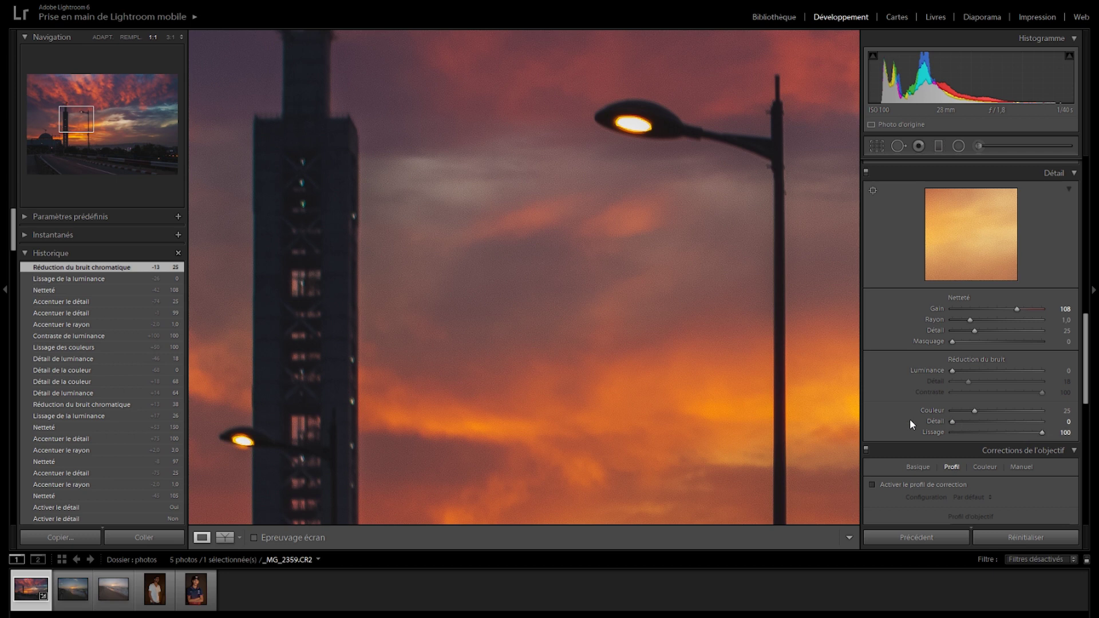
left_click_drag(372, 326, 628, 382)
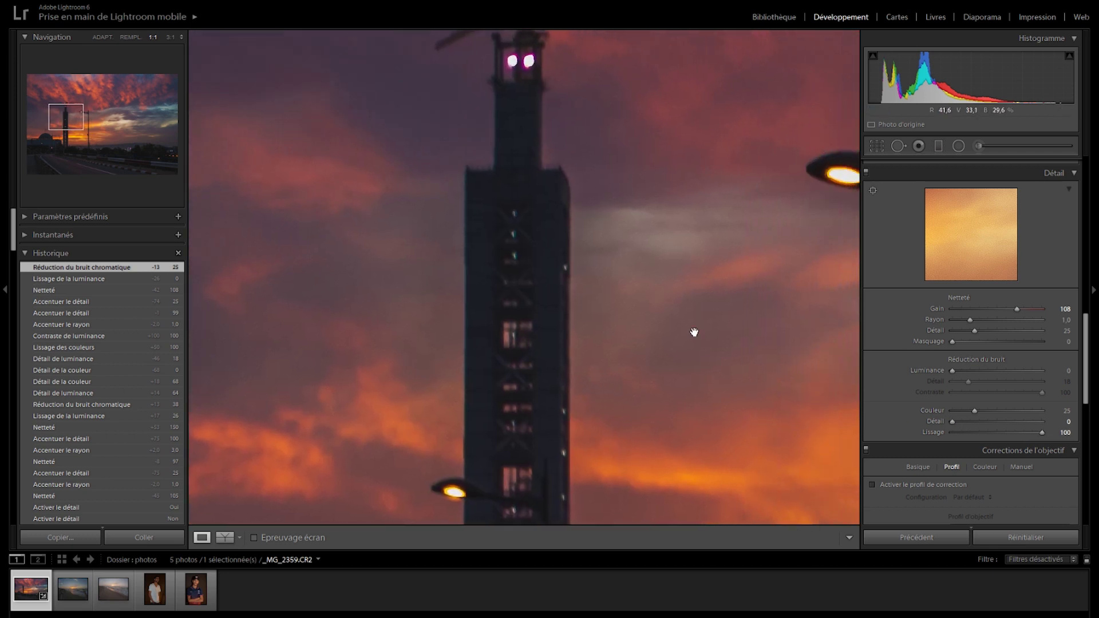
- Enable the lens profile correction with the whole photo in view, toggling it to compare the corners
scroll(902, 391, "down", 5)
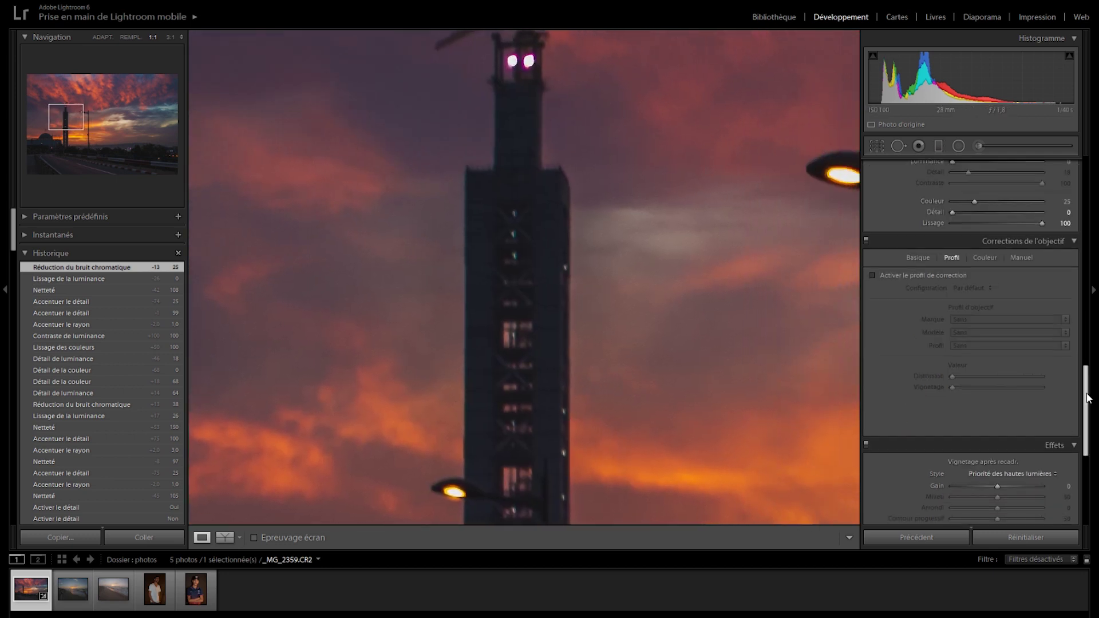
key("z")
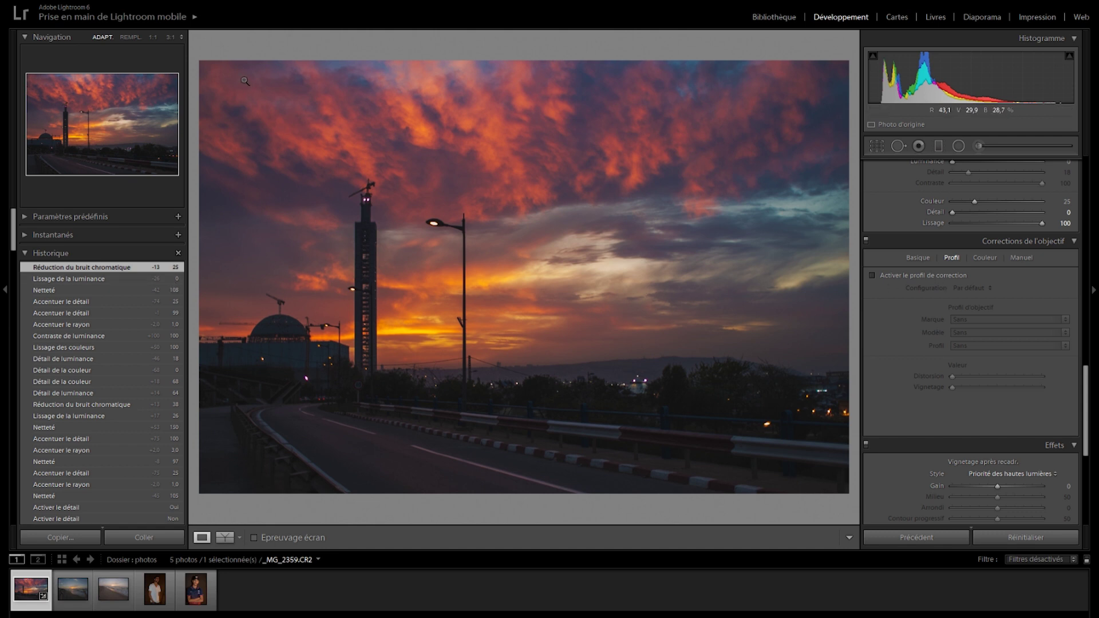
left_click(871, 276)
left_click(871, 275)
left_click(871, 276)
left_click(871, 276)
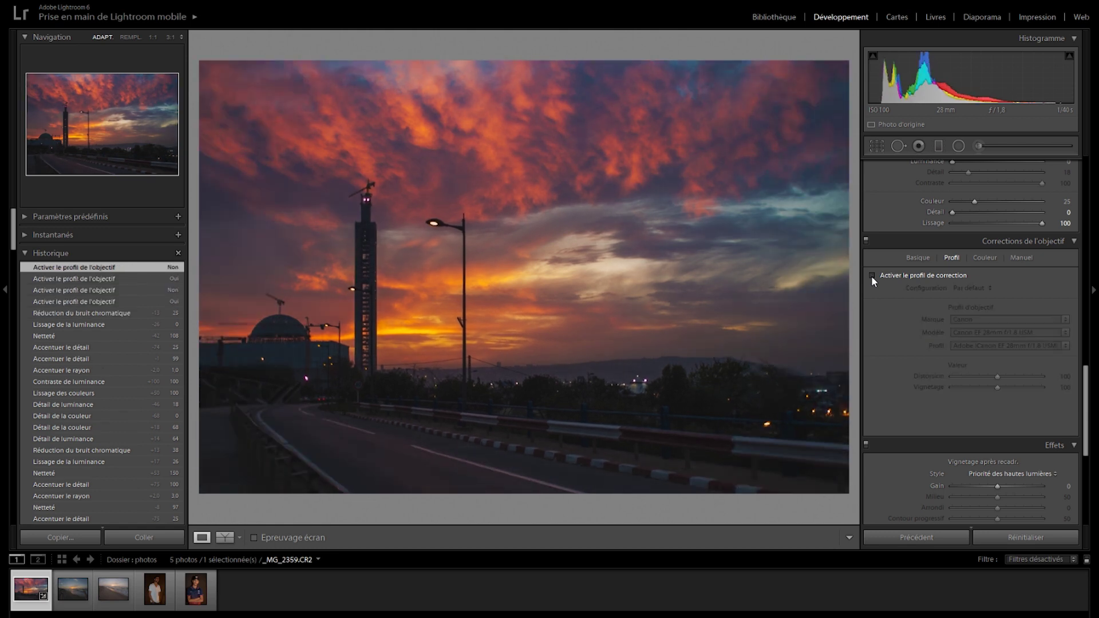
left_click(871, 276)
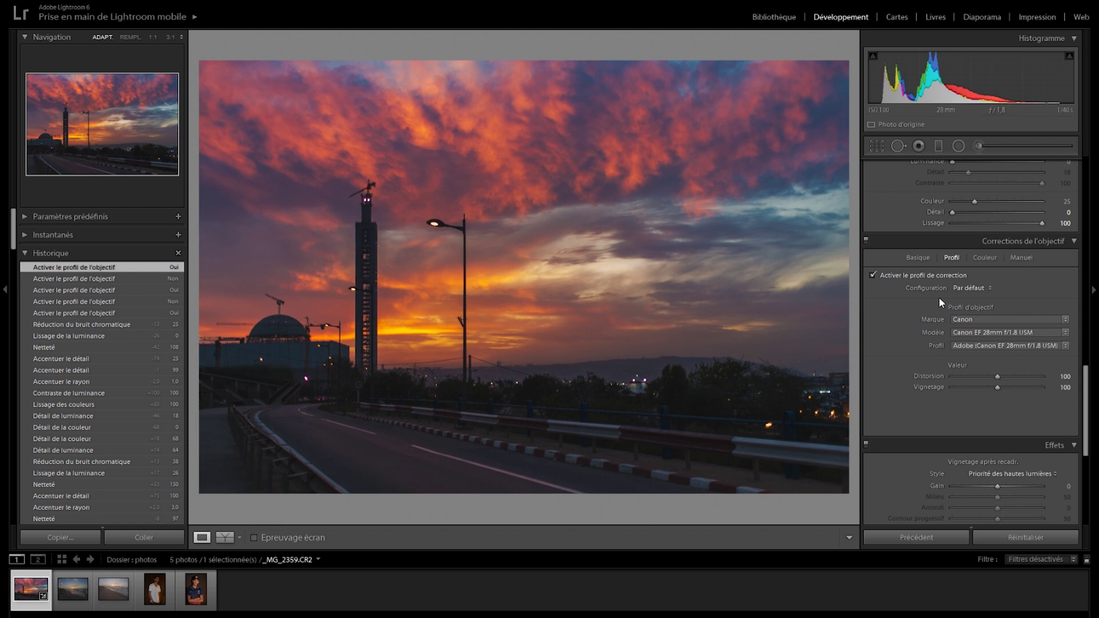
- Compare the photo repeatedly with the lens profile correction disabled and enabled, leaving it enabled
left_click(871, 275)
left_click(871, 276)
left_click(871, 275)
left_click(871, 275)
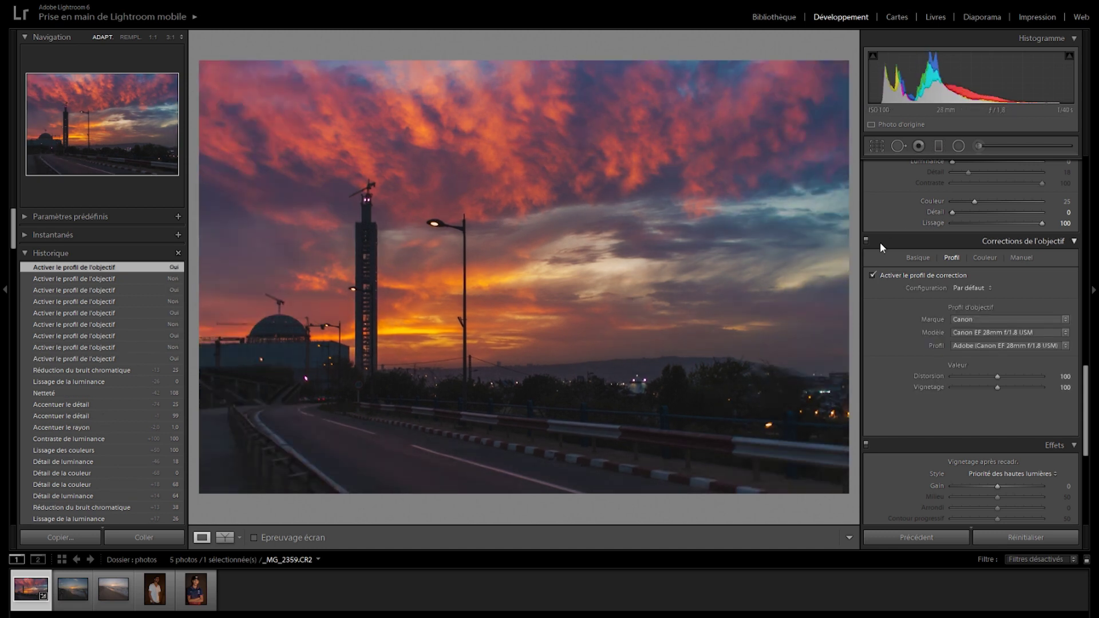
left_click(870, 274)
left_click(871, 274)
left_click(871, 273)
left_click(870, 273)
left_click(871, 273)
left_click(871, 274)
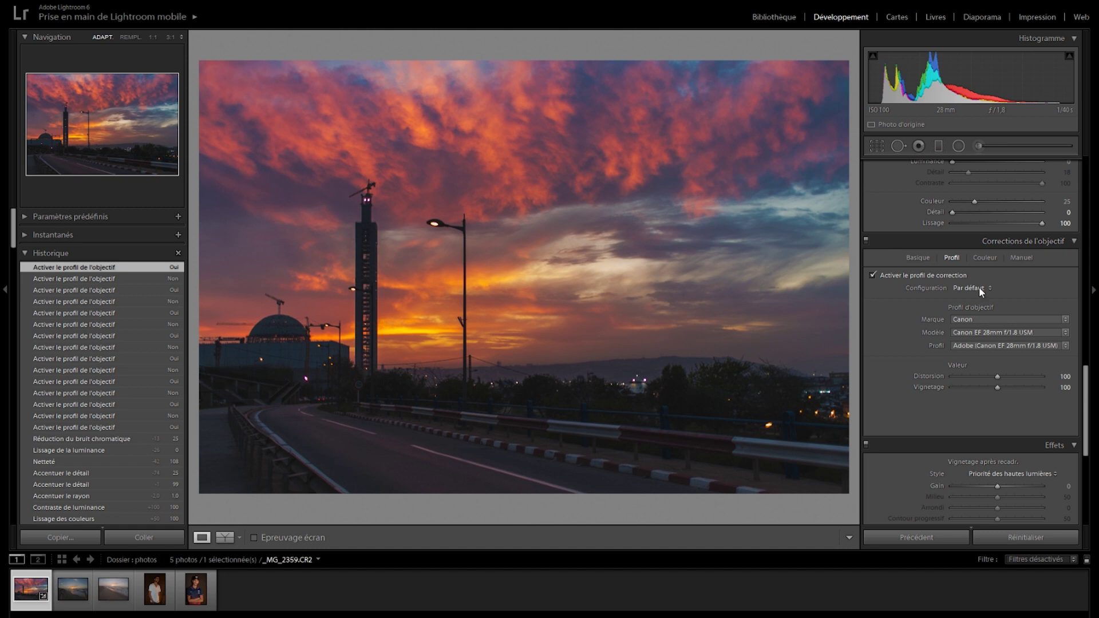
- Check the available lens makes and set the profile's distortion amount to 138 and vignetting amount to 65
left_click(1064, 320)
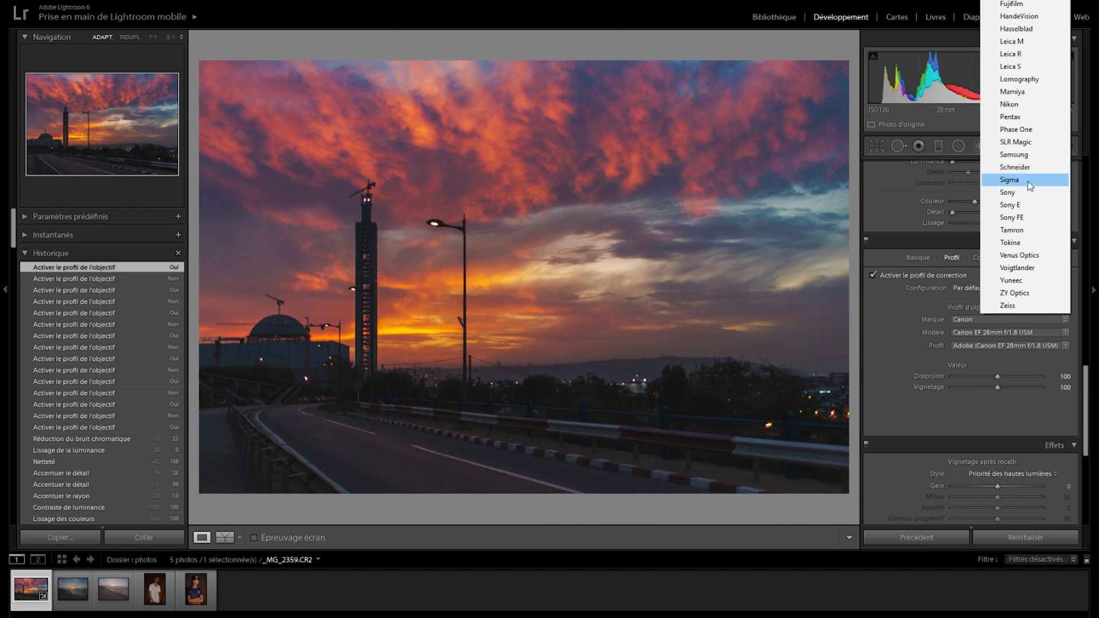
left_click(990, 413)
left_click(996, 375)
left_click_drag(997, 376, 959, 397)
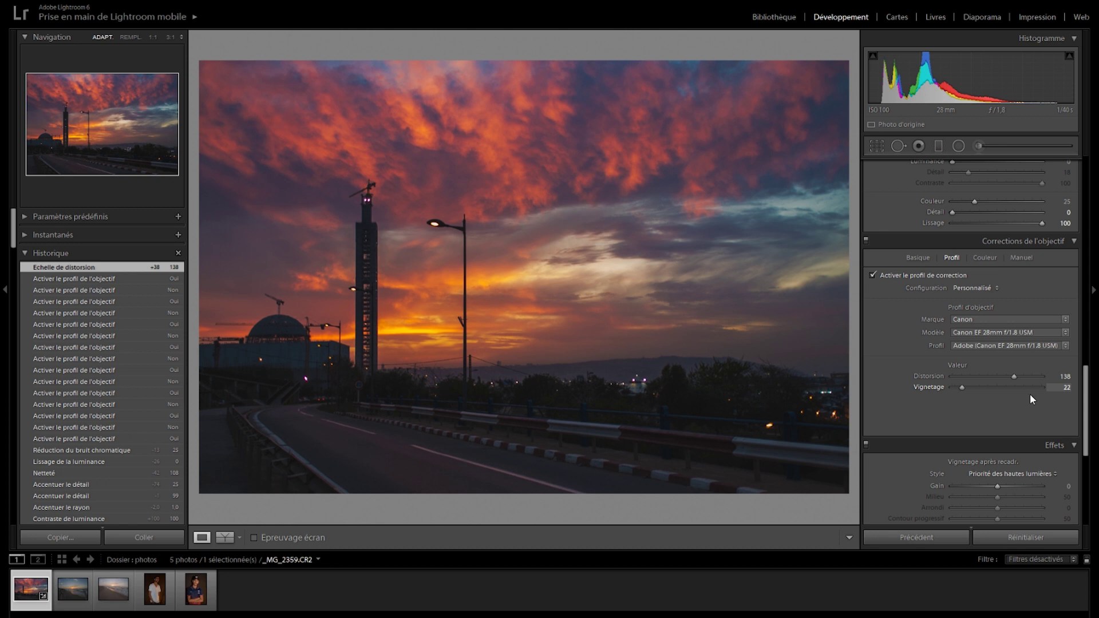
left_click(984, 399)
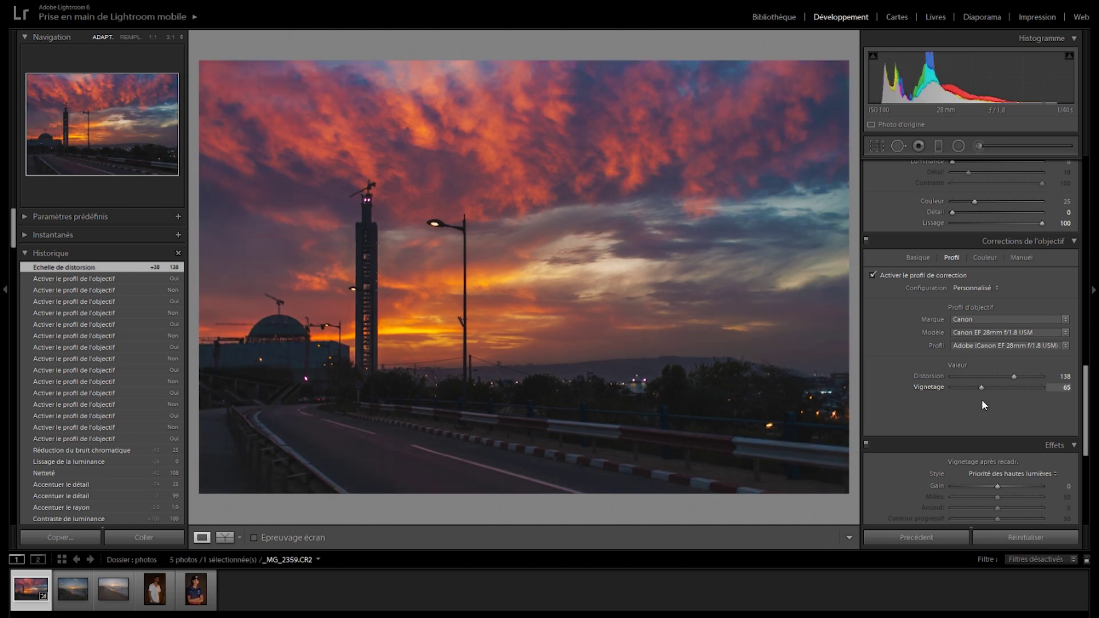
- Look through the lens correction sections and examine the color fringes around the tower lights at 1:1
left_click(985, 257)
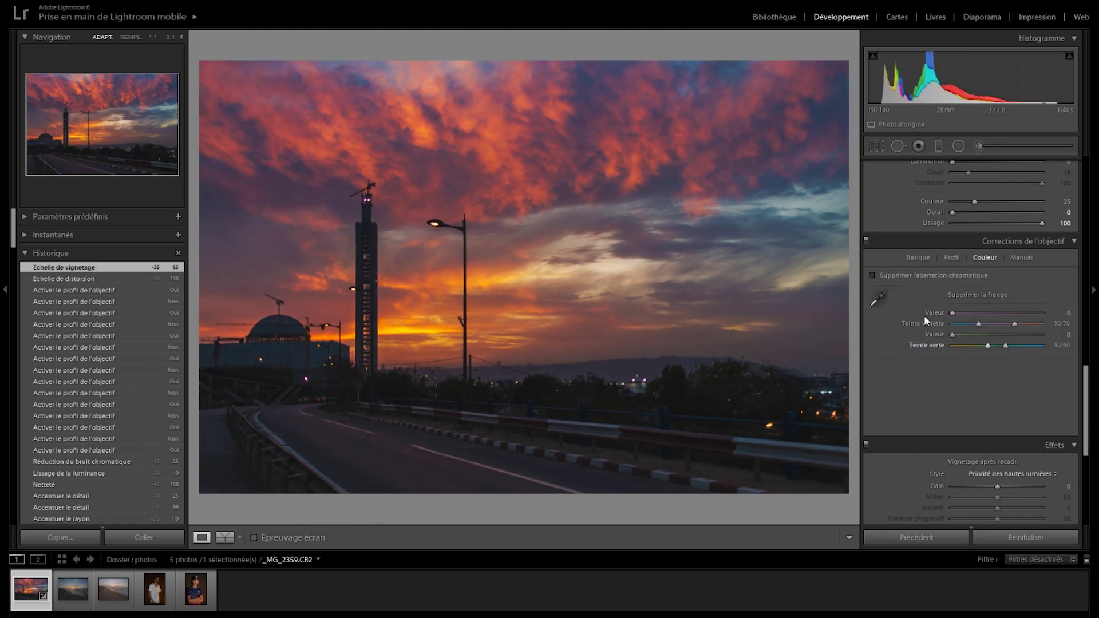
left_click(917, 258)
left_click(953, 259)
left_click(990, 256)
left_click(1021, 259)
left_click(985, 259)
left_click(369, 192)
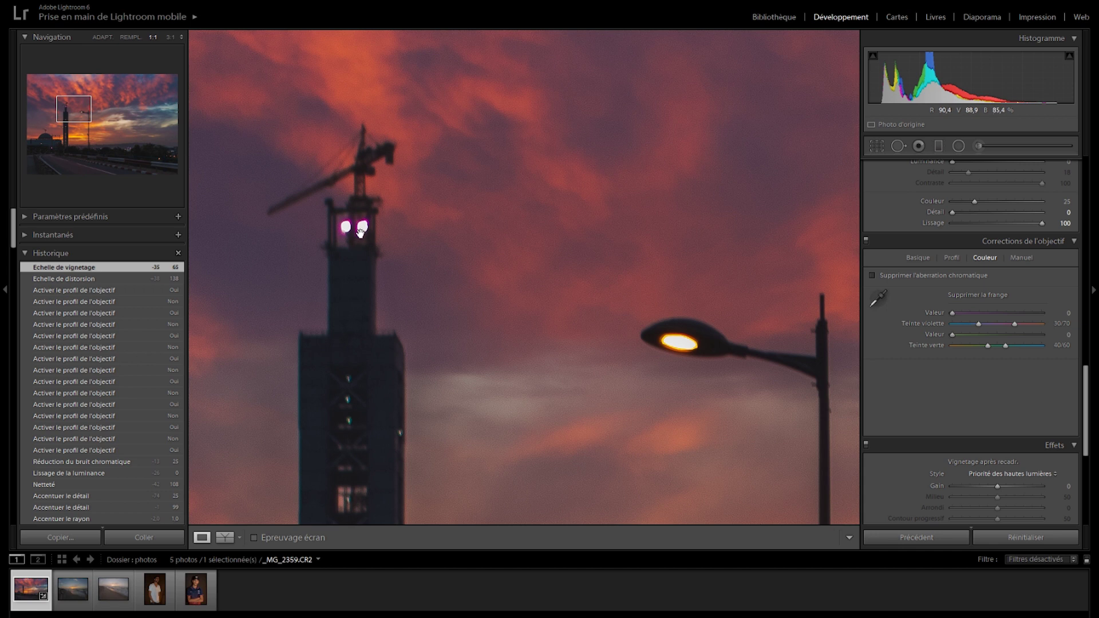
key("Page_Up")
key("Page_Down")
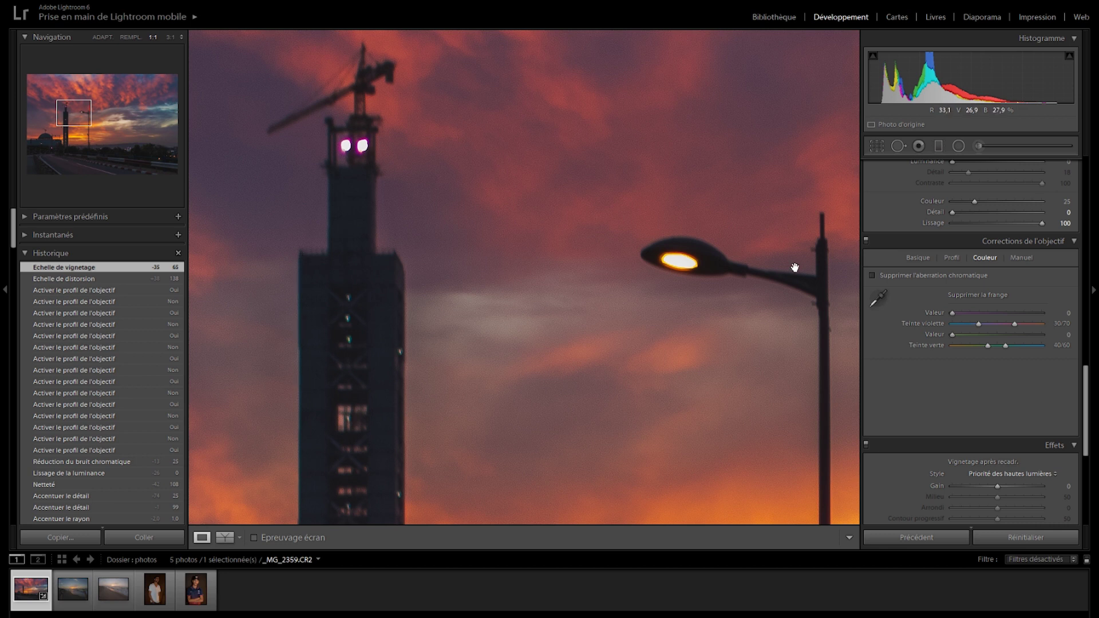
- Enable chromatic aberration removal, comparing the tower edges with it off and on
left_click(872, 274)
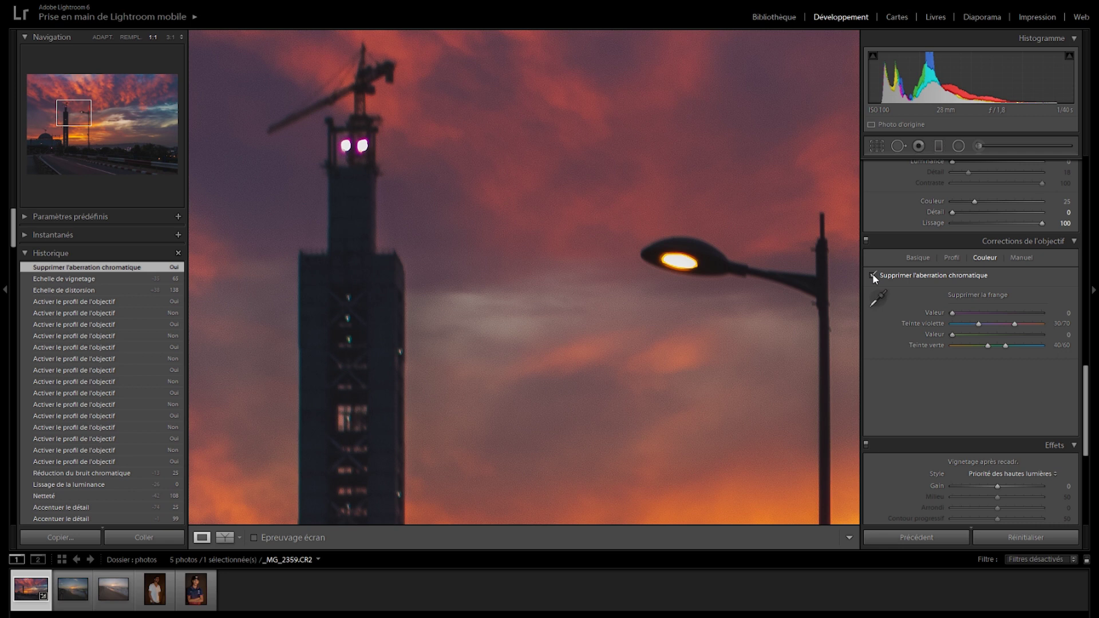
left_click(872, 275)
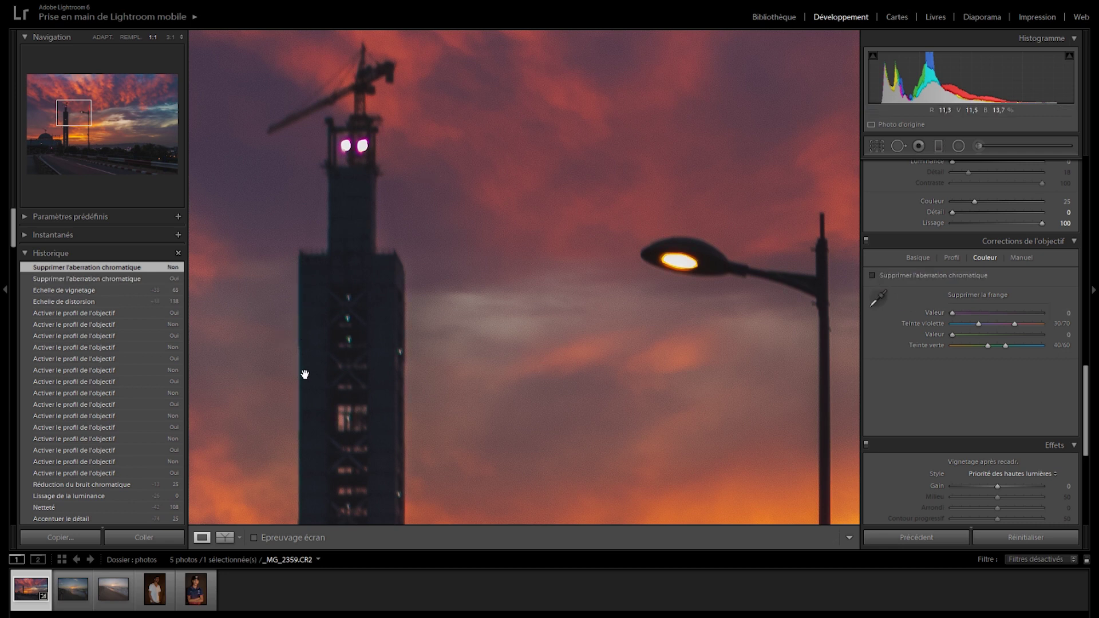
left_click(874, 274)
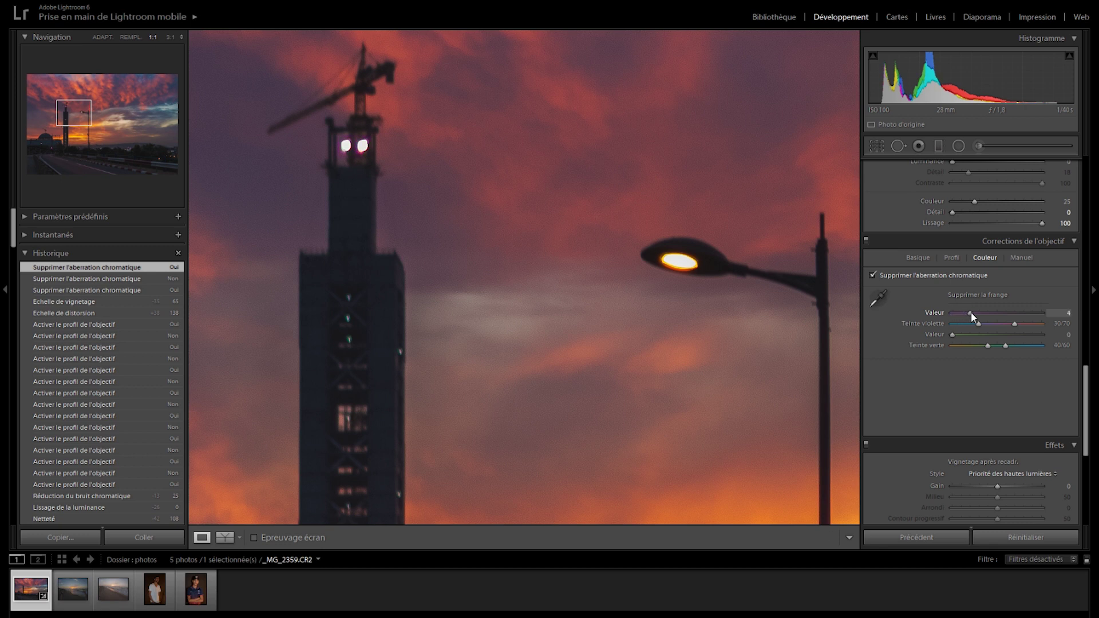
- Set the purple defringe amount to 5 and its hue range to 23/76, and check the whole photo
left_click_drag(970, 311, 972, 324)
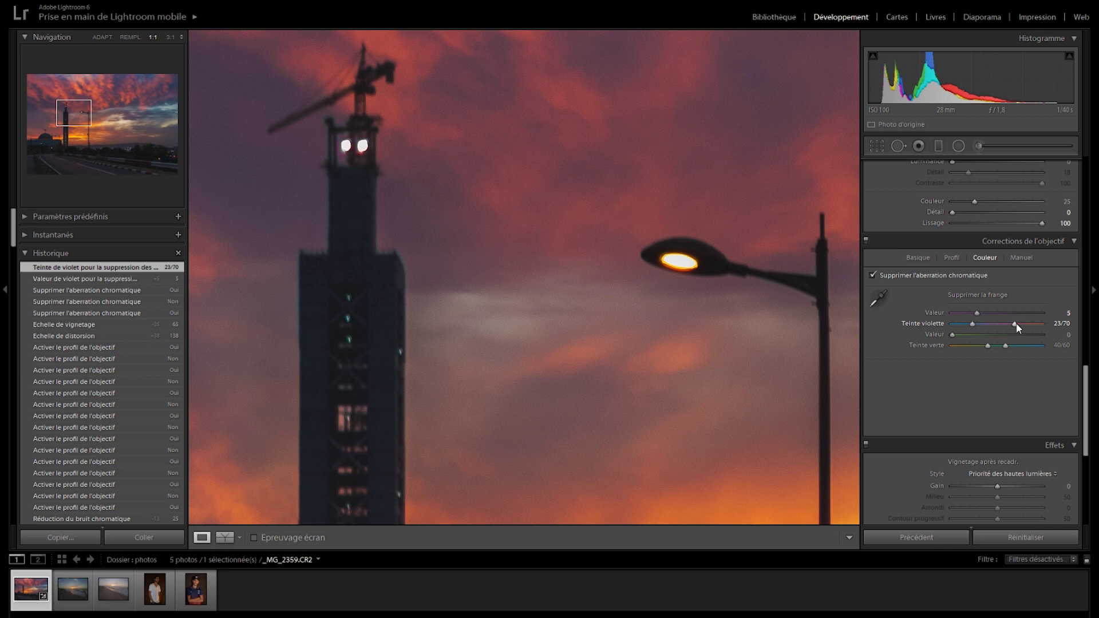
left_click_drag(1019, 321, 1019, 321)
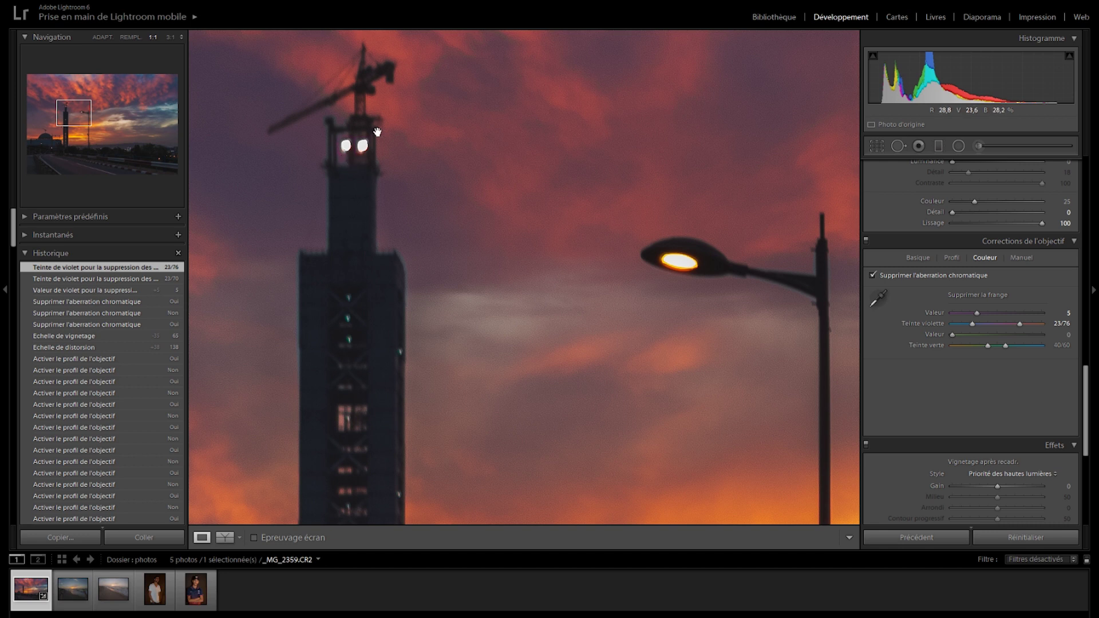
left_click(435, 258)
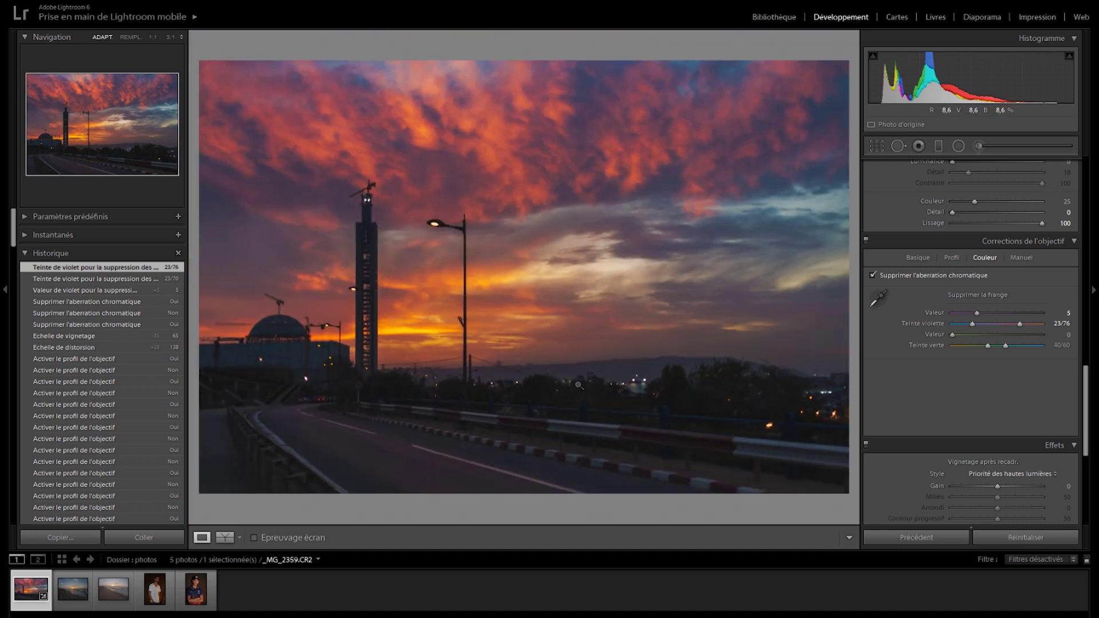
- Try a manual lens distortion of +61 on the photo and reset it to 0
left_click(1021, 258)
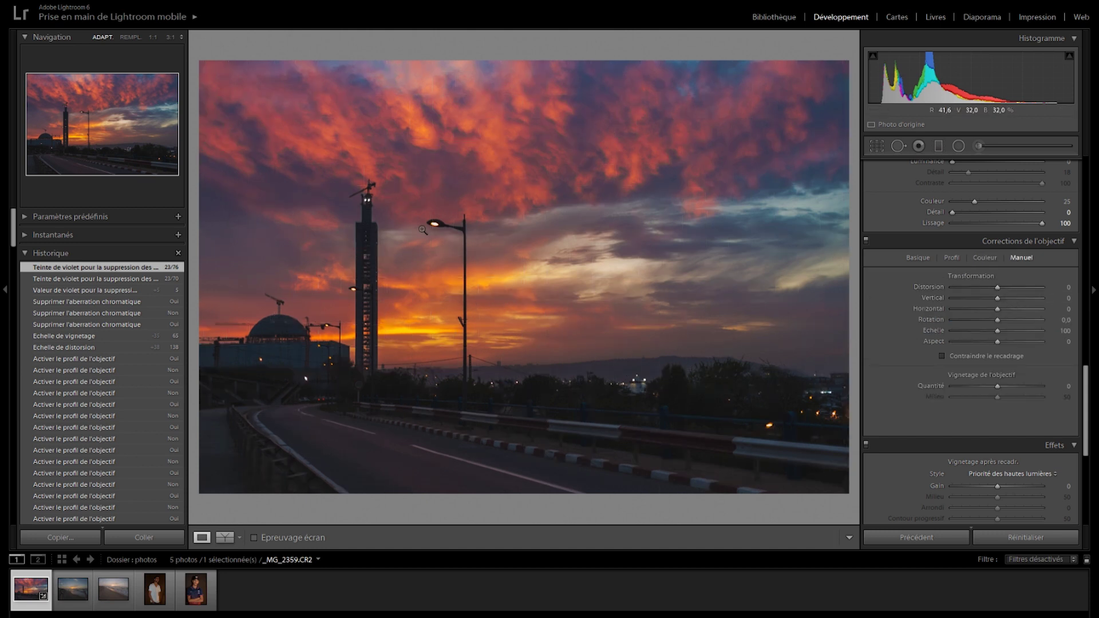
mouse_move(988, 283)
left_click_drag(998, 288, 1022, 299)
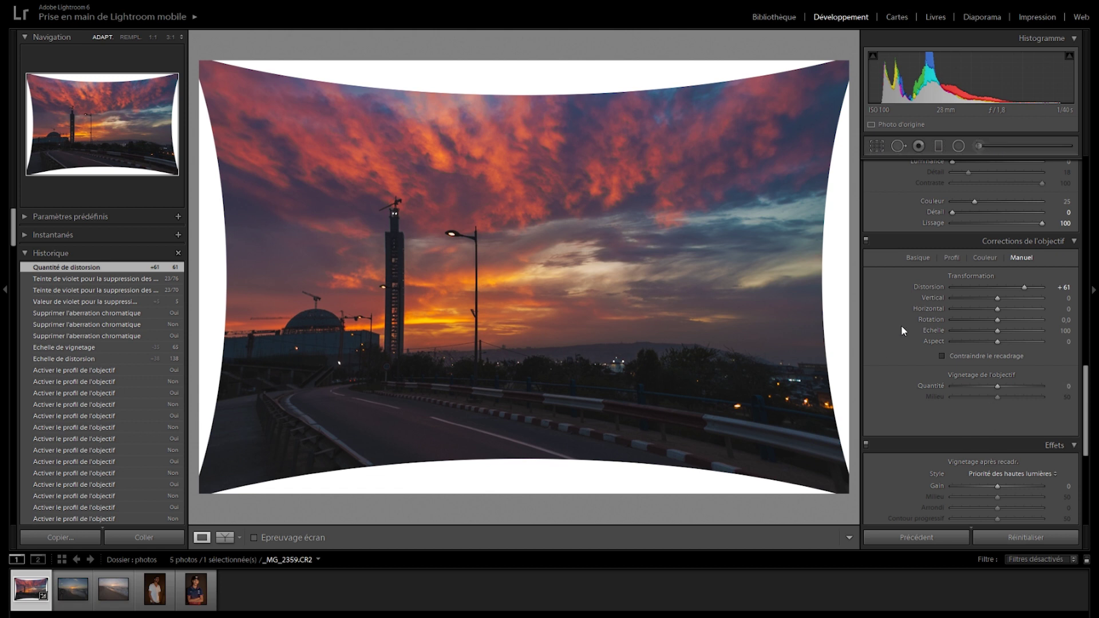
left_click_drag(1023, 287, 1023, 288)
double_click(1023, 286)
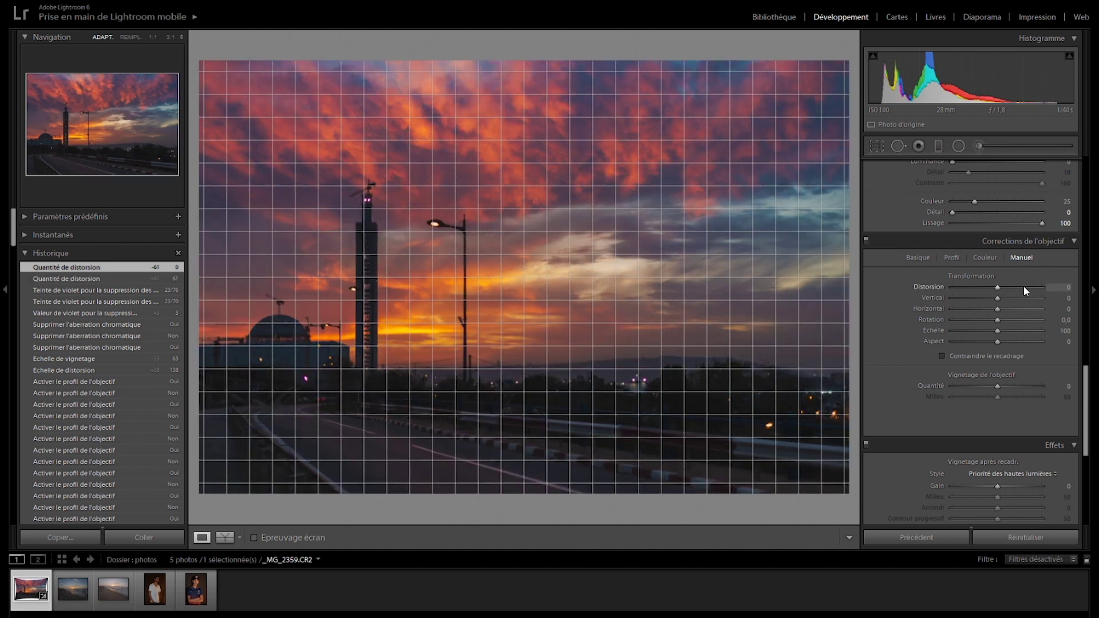
- Try the vertical, horizontal, rotation and aspect transforms one at a time, including horizontal -67 and aspect -78, resetting each to 0
left_click_drag(996, 299, 1024, 355)
double_click(1002, 300)
double_click(966, 309)
double_click(1001, 321)
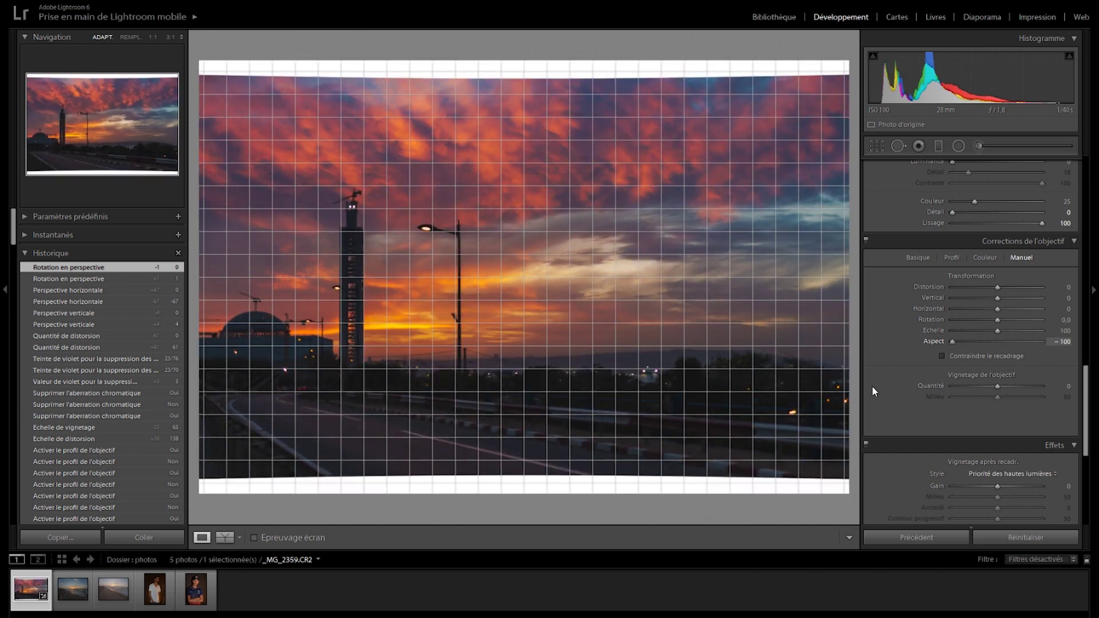
mouse_move(951, 341)
left_mouse_down()
mouse_move(965, 351)
mouse_move(960, 340)
left_mouse_up()
double_click(960, 340)
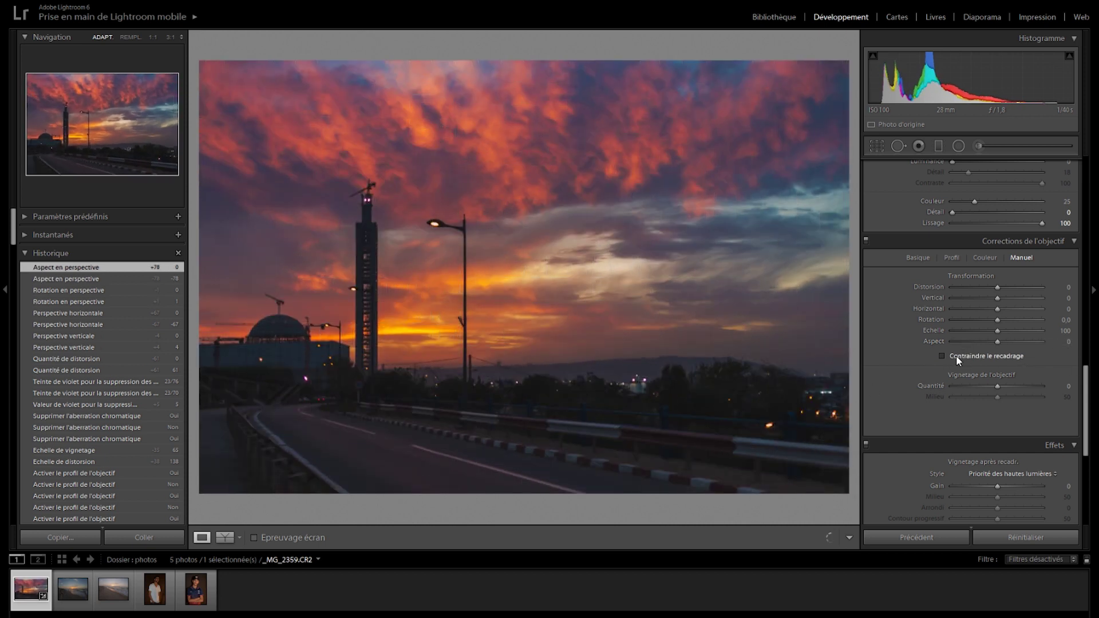
- Try distortion -29, vertical +17, horizontal -45 and rotation +3.8 with the crop constrained, and reset these transforms and the constraint
left_click_drag(996, 320, 984, 287)
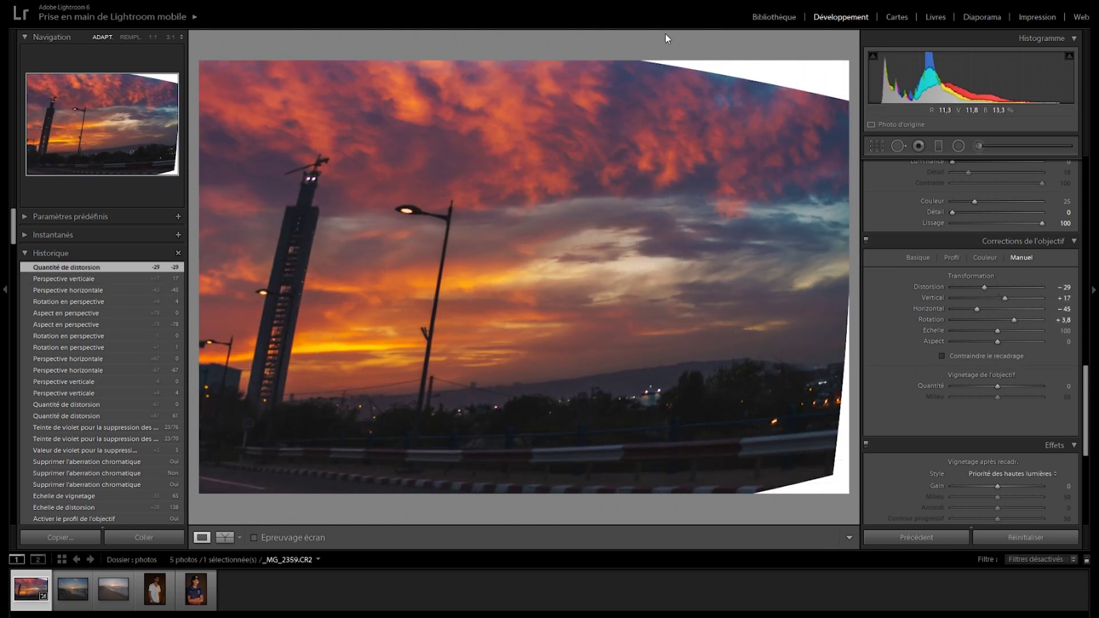
left_click(941, 356)
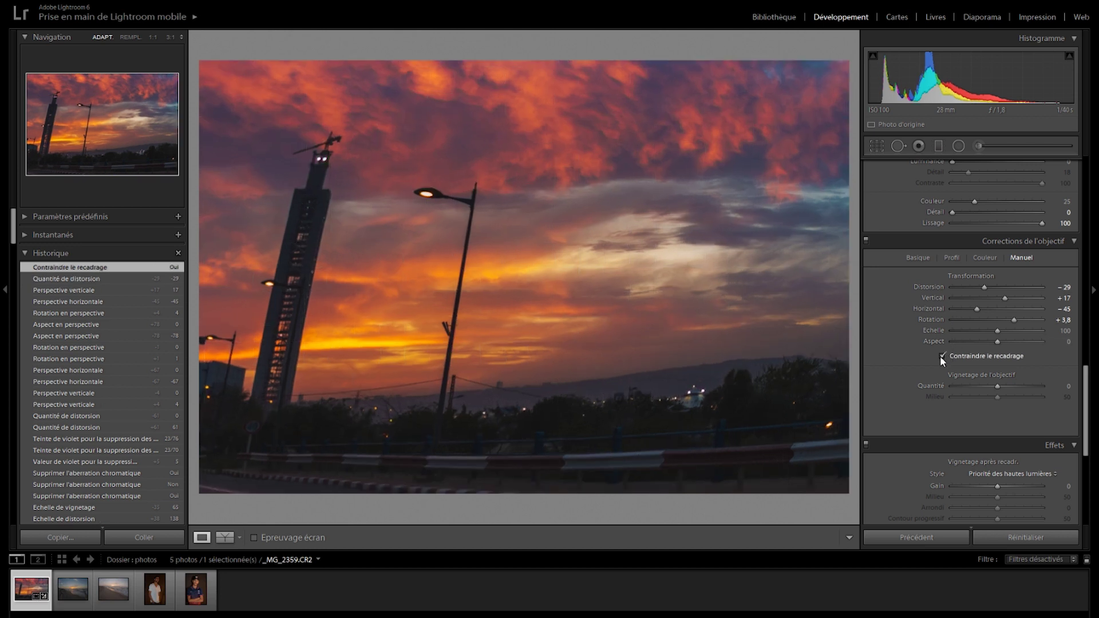
left_click_drag(972, 292, 972, 292)
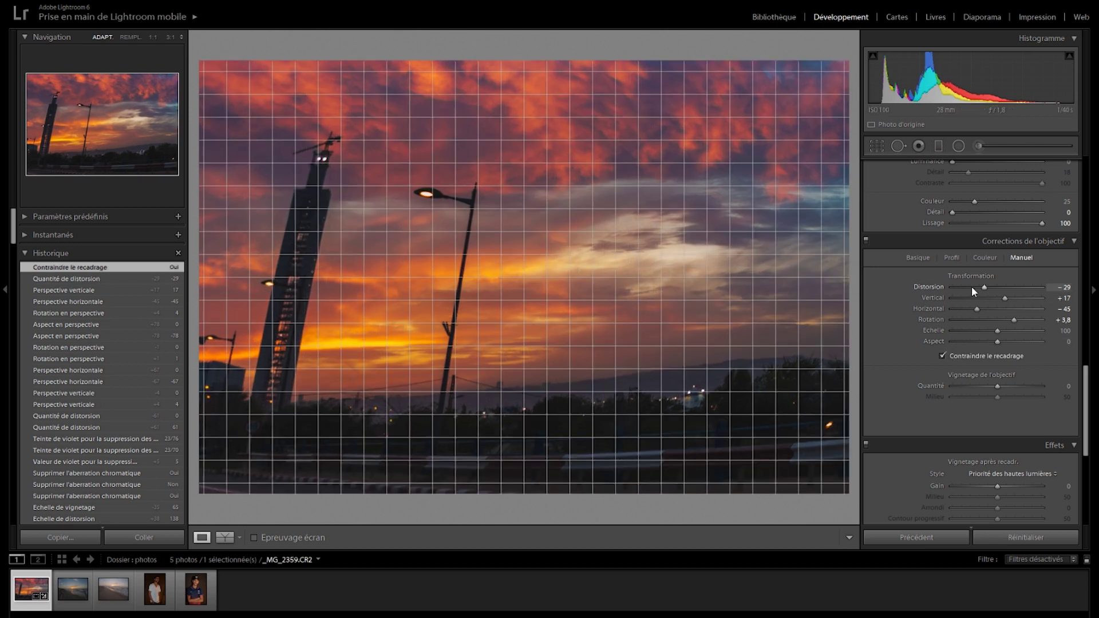
double_click(984, 285)
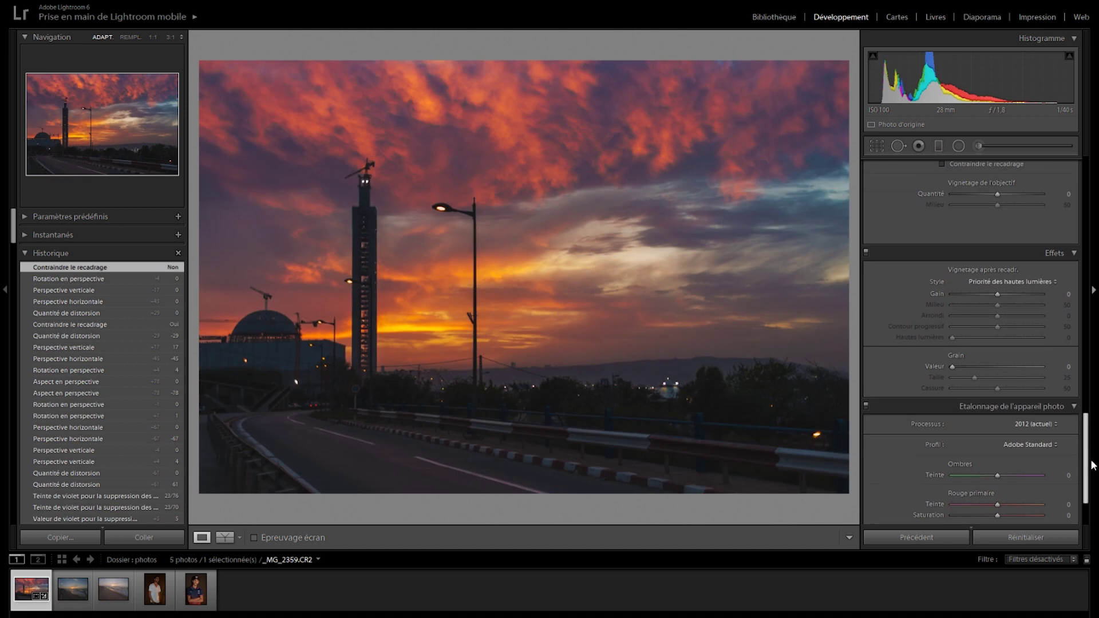
- Try a post-crop vignette amount of -100 in the styles Priorité de la couleur, Priorité des hautes lumières and Incrustation de peinture, ending on Priorité des hautes lumières
left_click(971, 281)
left_click(991, 308)
left_click_drag(997, 294, 950, 294)
left_click(1007, 281)
left_click(1005, 295)
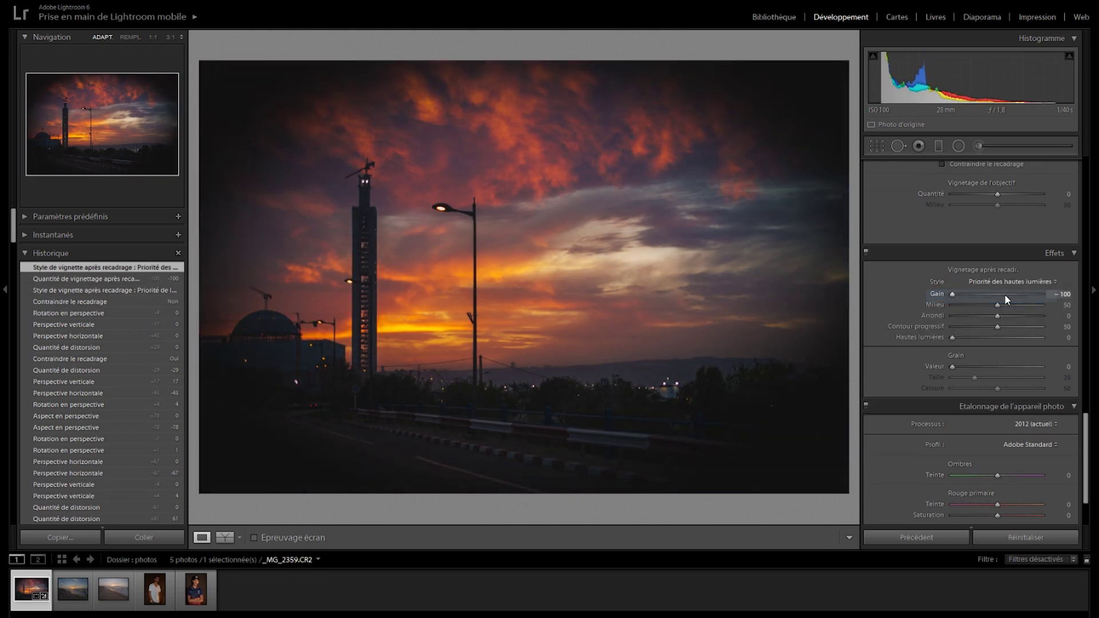
left_click(1004, 285)
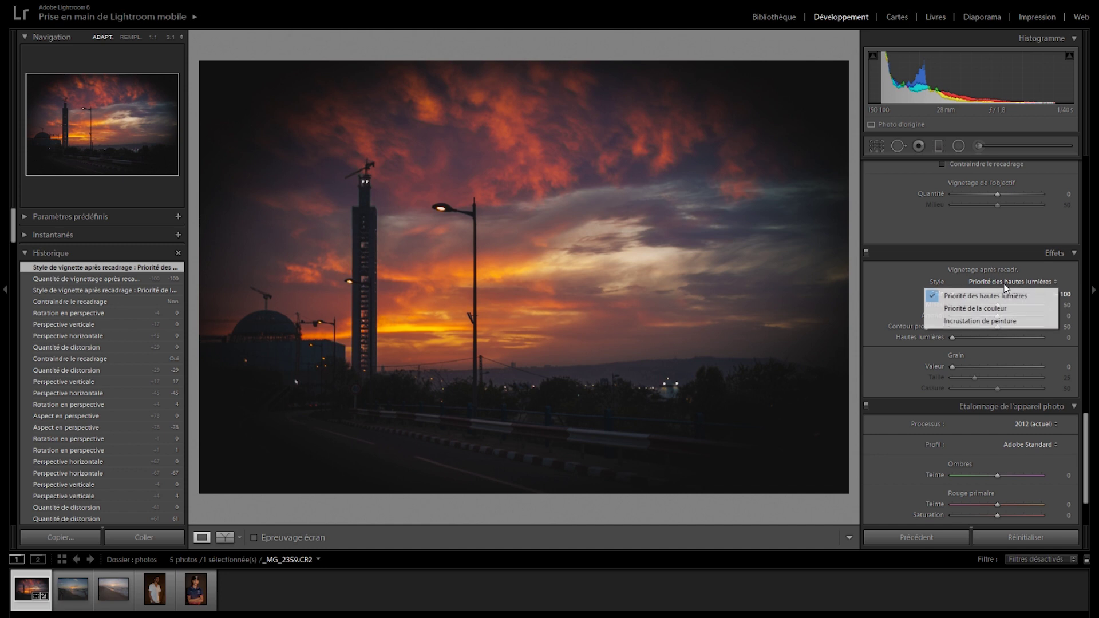
left_click(1002, 321)
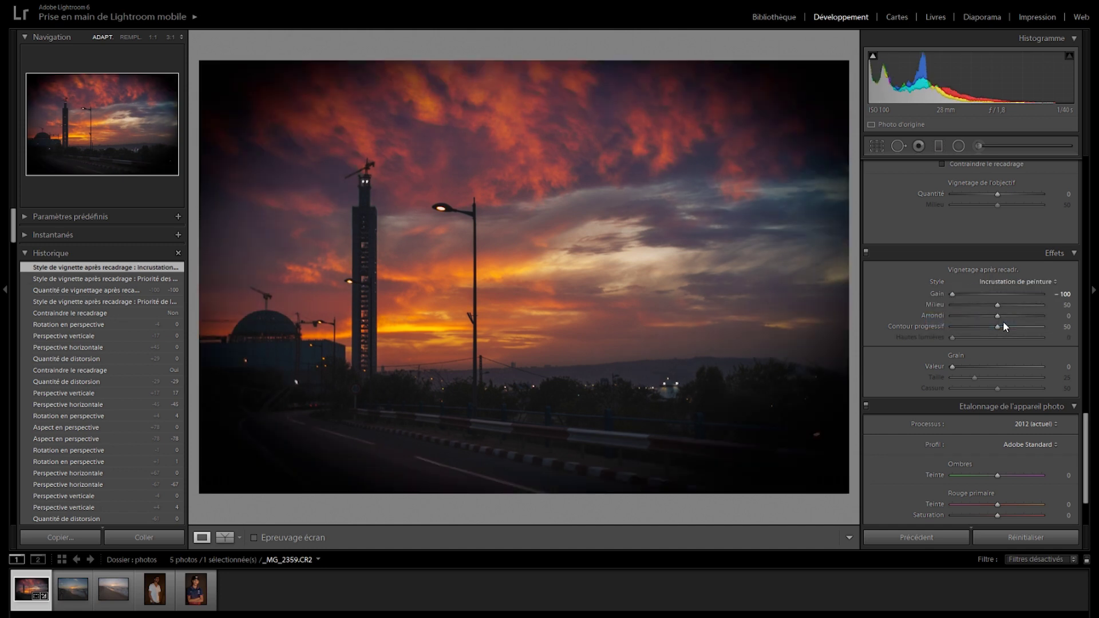
left_click(994, 280)
left_click(1002, 293)
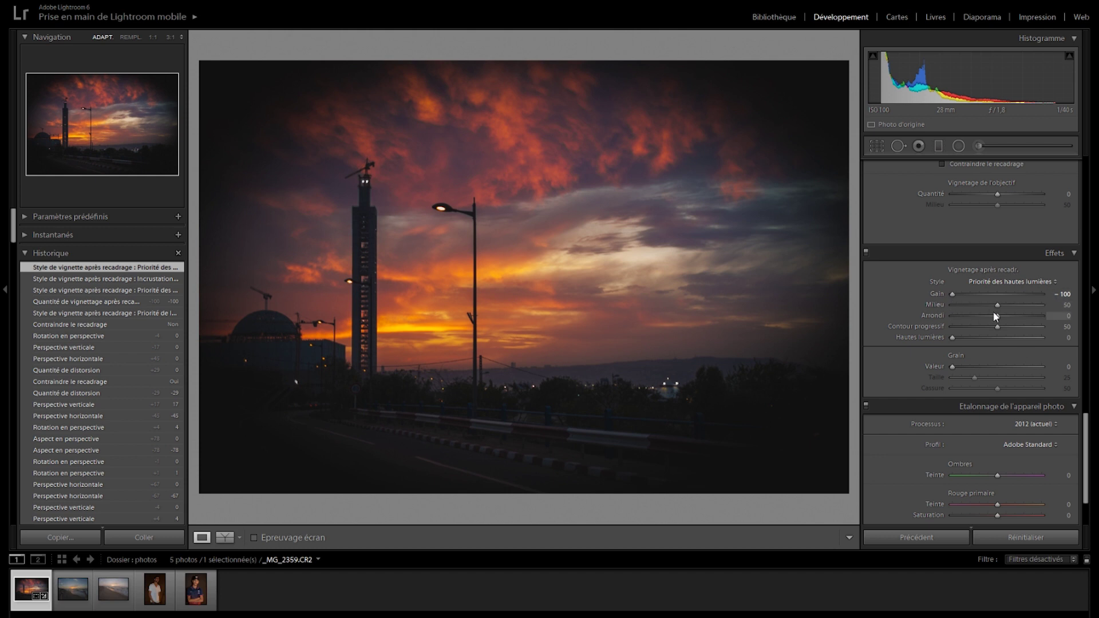
- Set the post-crop vignette's midpoint to 0, roundness to +100, feather to 49 and highlights to 87
left_click_drag(997, 304, 1038, 318)
key("backslash")
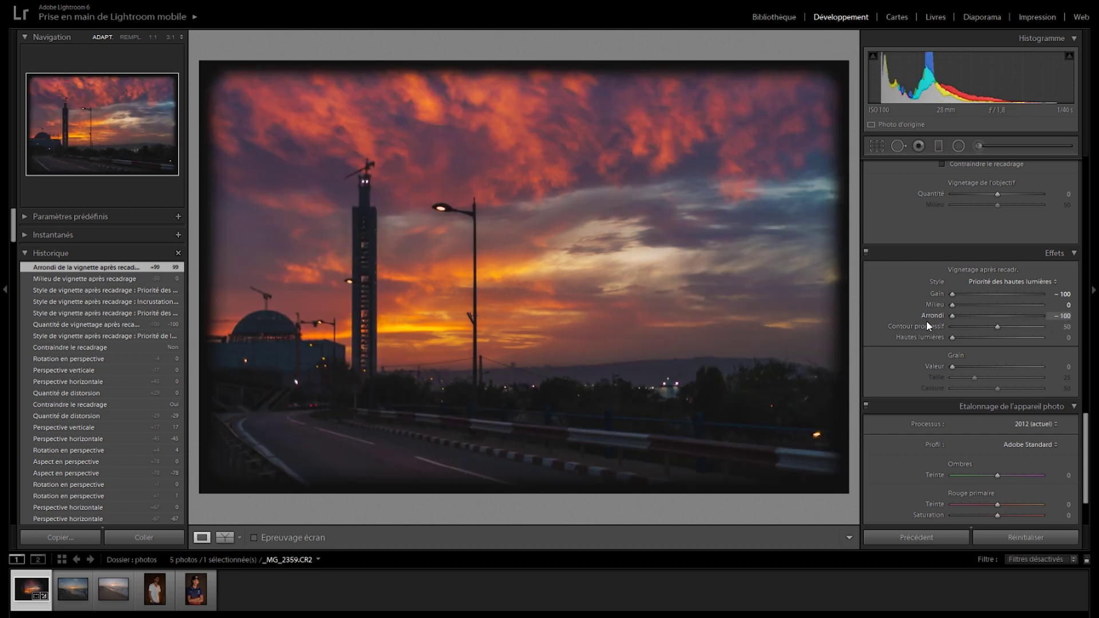
key("backslash")
key("Up")
left_click_drag(997, 327, 1031, 334)
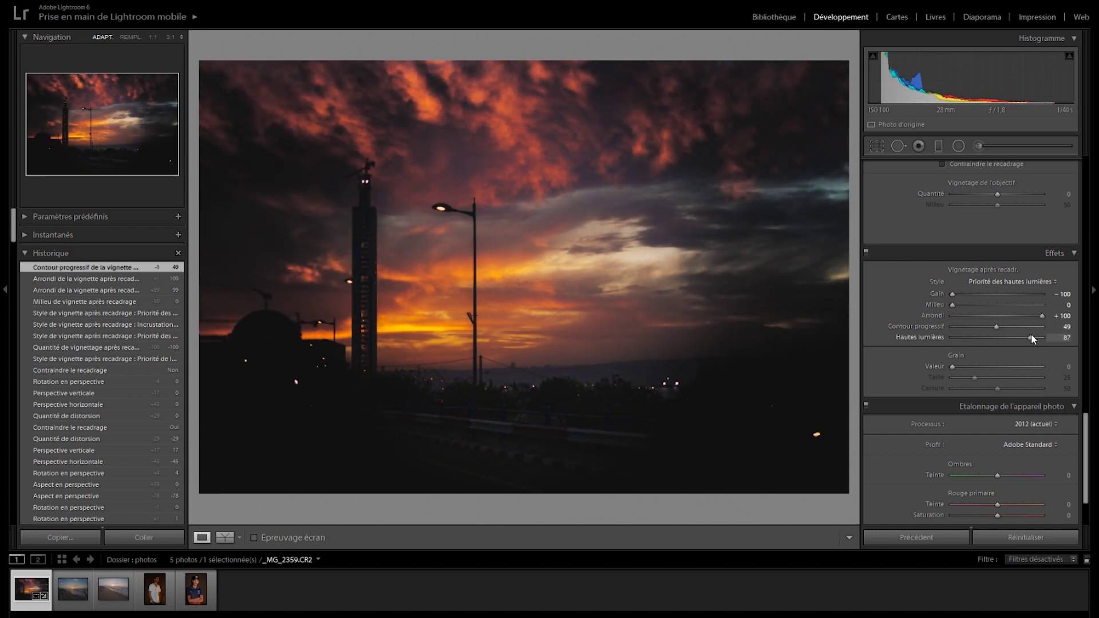
- Try vignette amounts of -6, comparing the photo with the effects off and on, and +100, and reset the amount to 0
left_click_drag(952, 294, 995, 294)
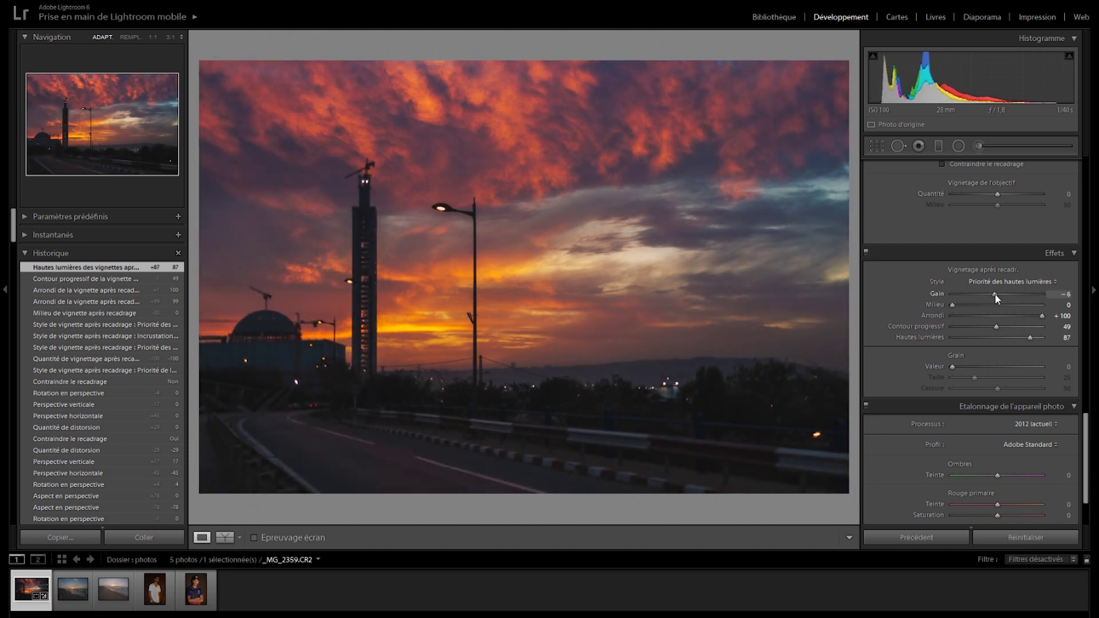
left_click(865, 252)
left_click(866, 253)
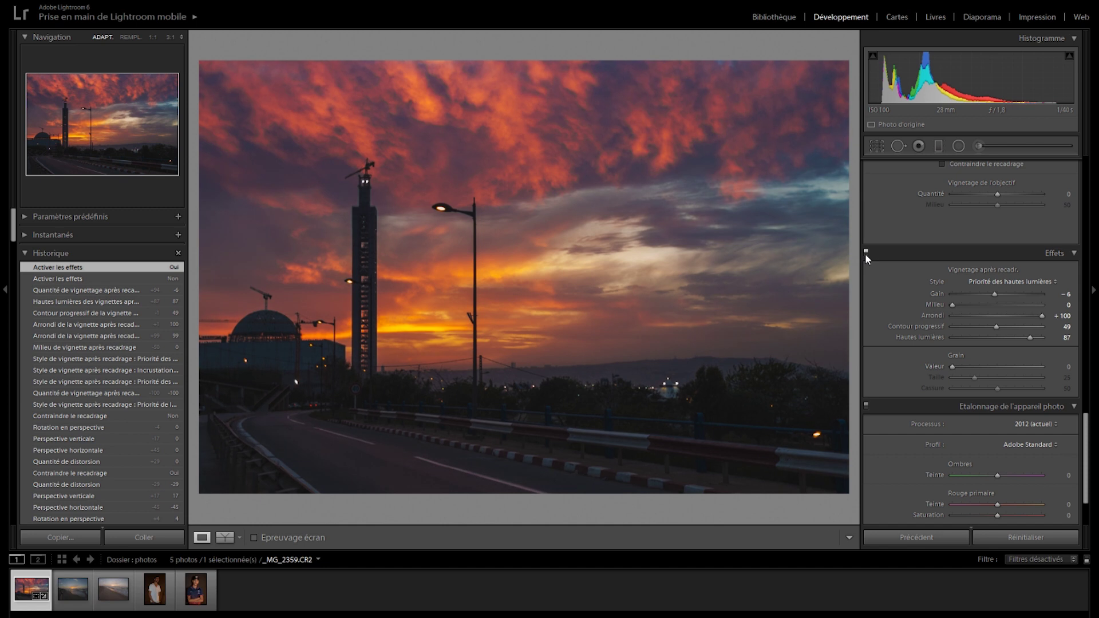
left_click(865, 253)
left_click(865, 253)
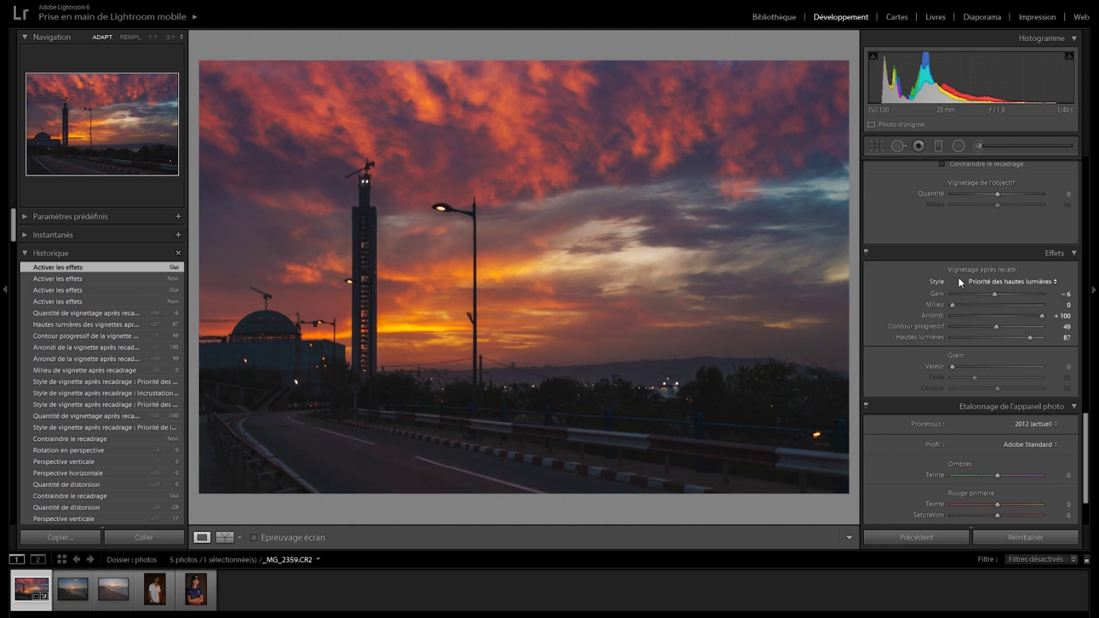
left_click_drag(995, 293, 1042, 294)
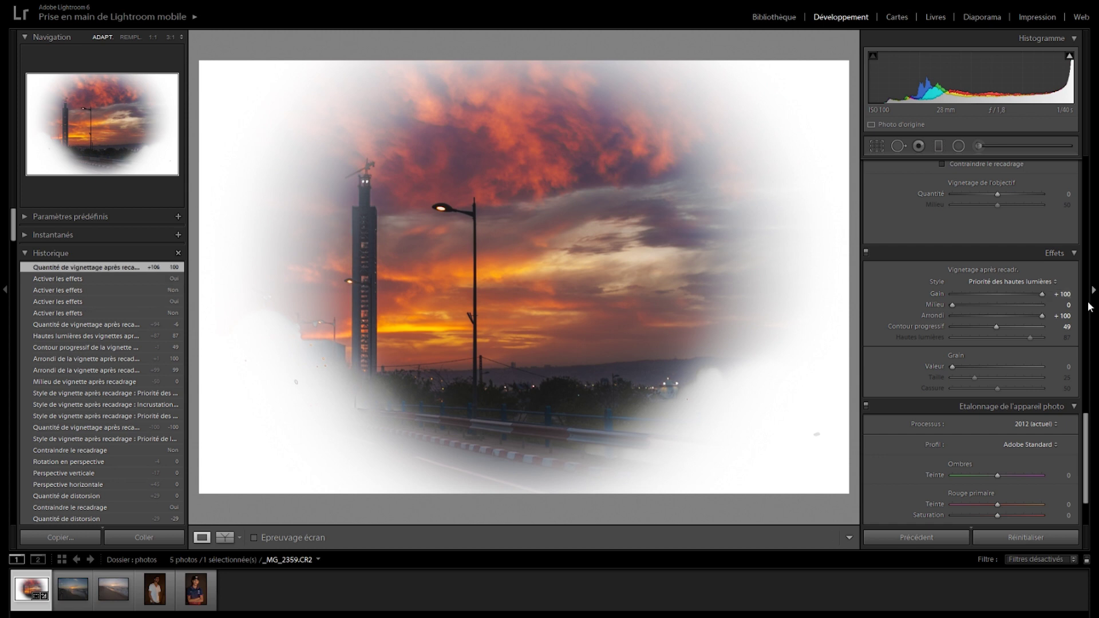
double_click(1040, 294)
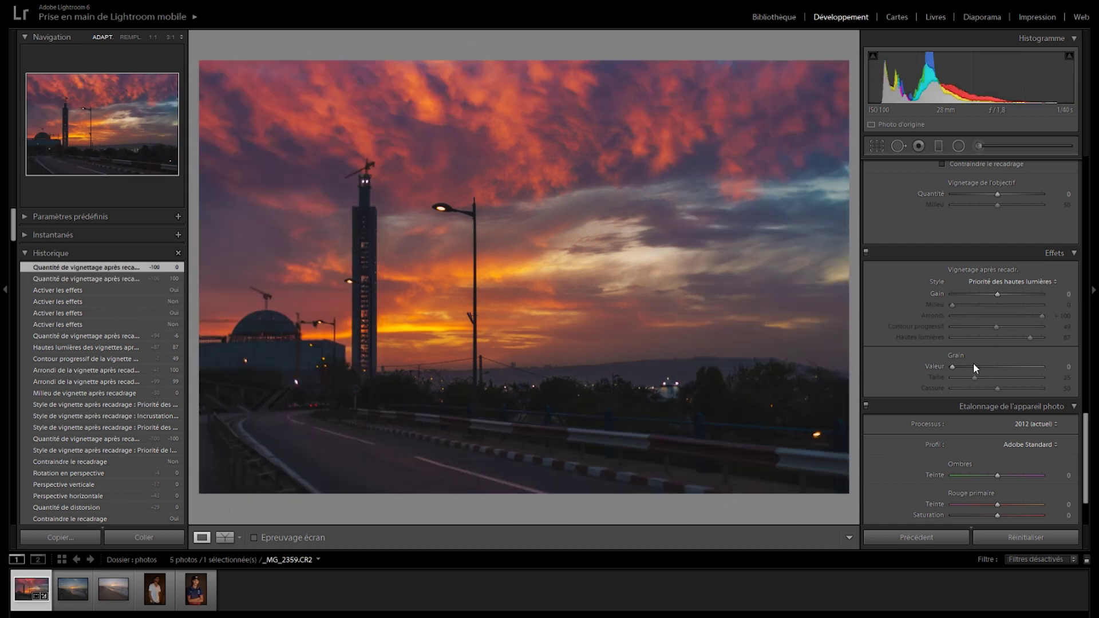
- Add grain with an amount of 78 and inspect the tower at 1:1
left_click_drag(949, 366, 955, 364)
left_click_drag(1025, 367, 1028, 366)
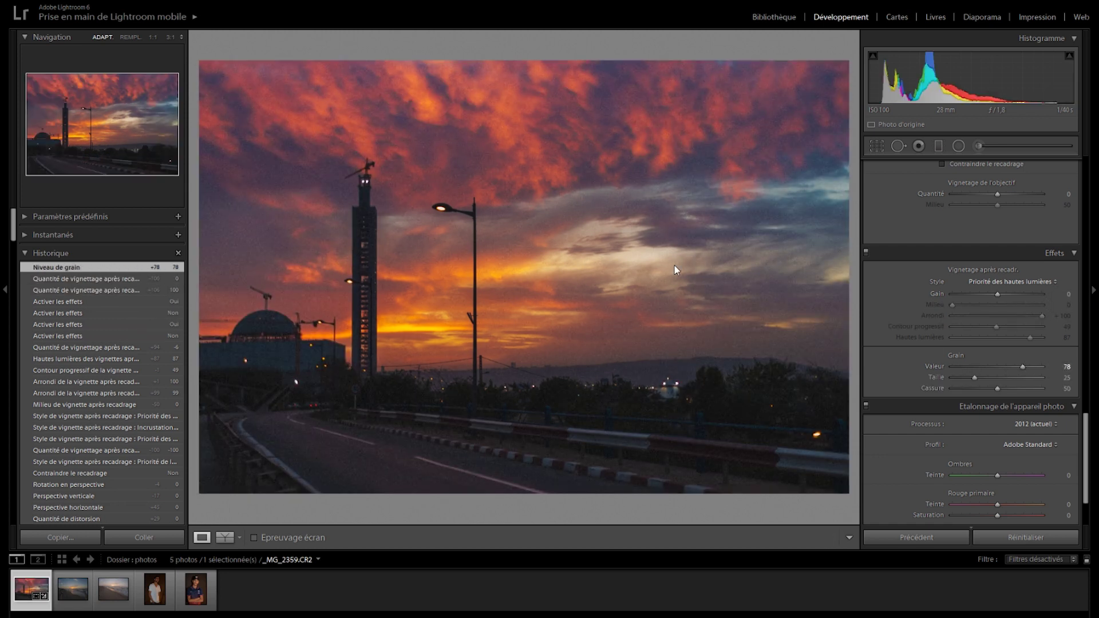
left_click(381, 295)
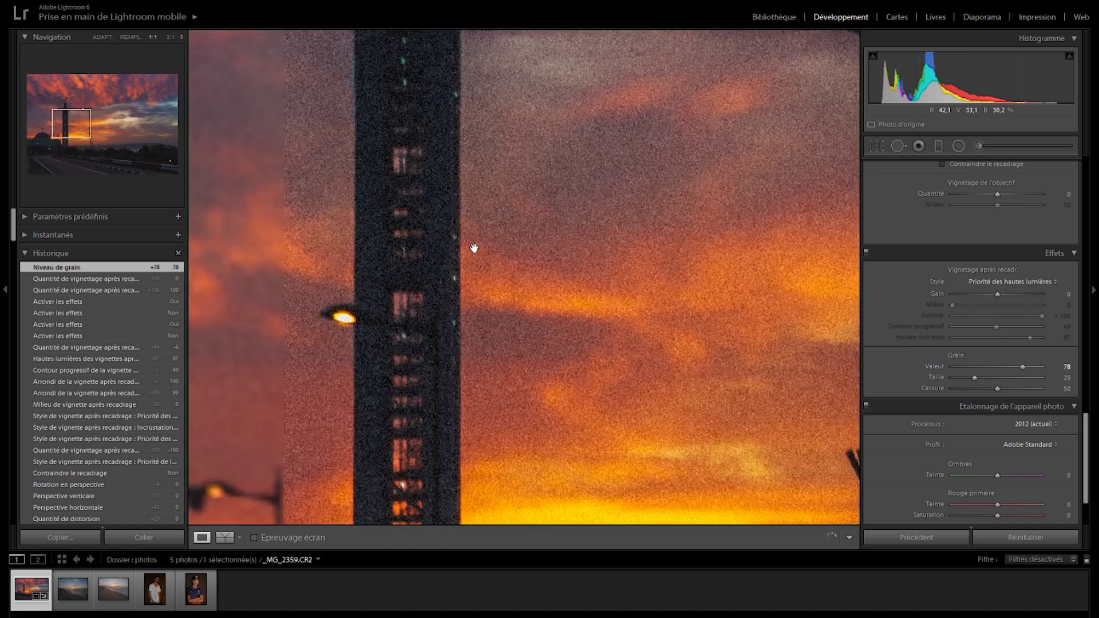
left_click(475, 249)
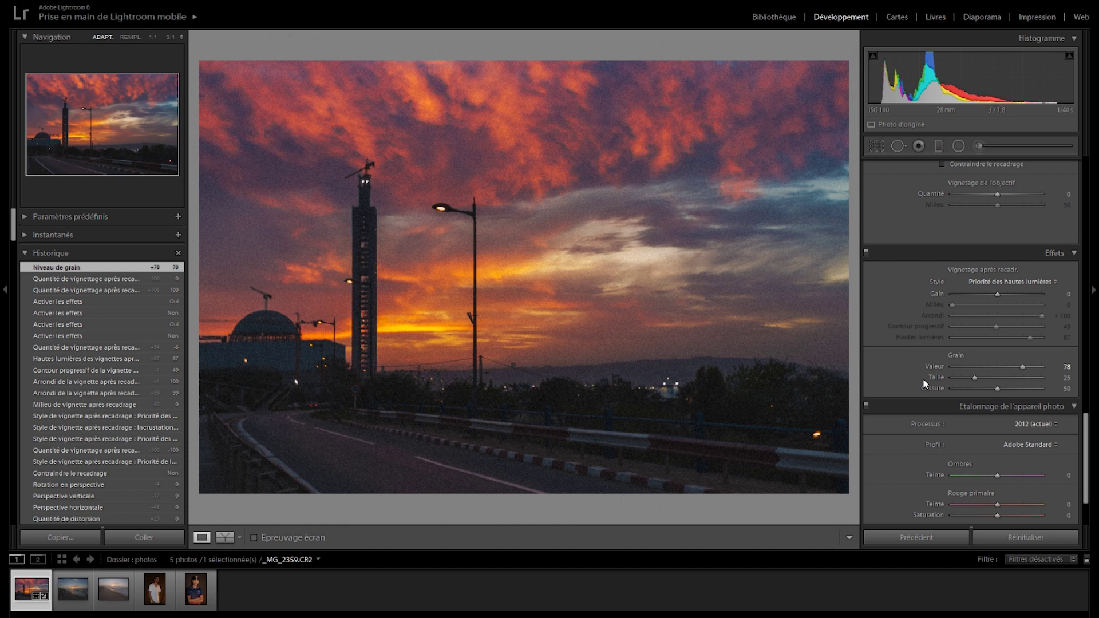
- Try grain amount 100 with size 92 and roughness 97 on the sky at 1:1, and reset the amount to 0
left_click_drag(1024, 366, 1047, 367)
left_click(658, 350)
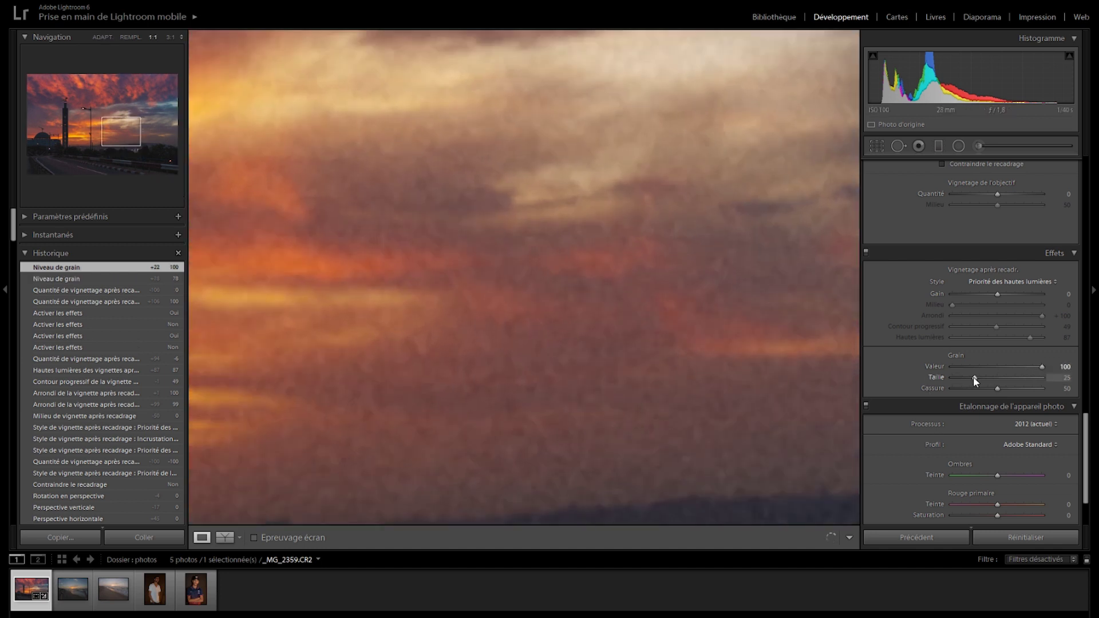
left_click(1034, 377)
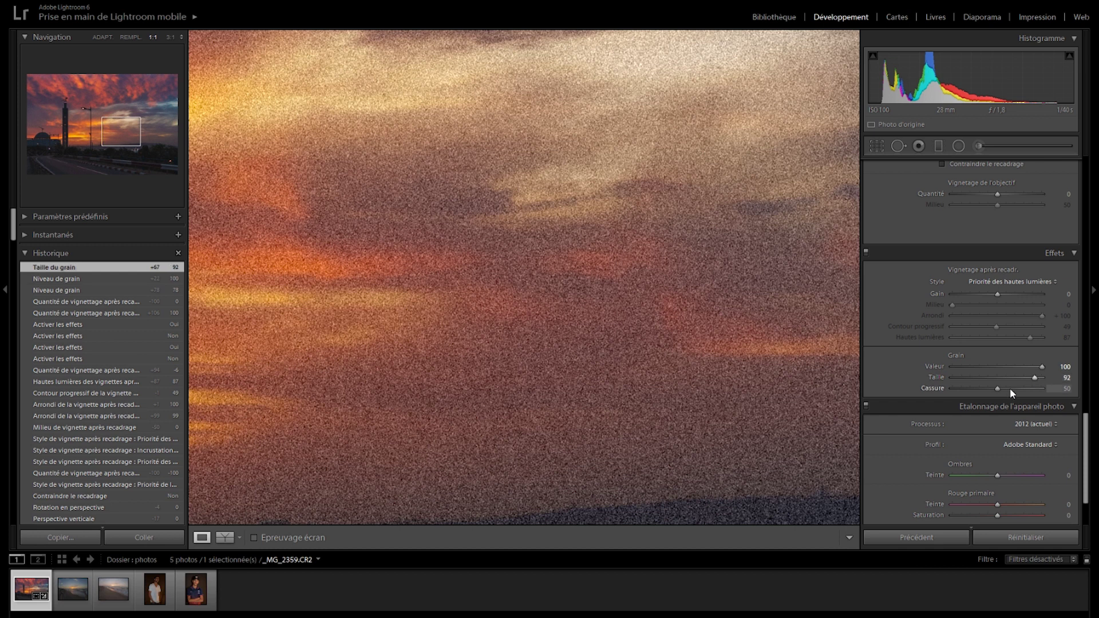
left_click(1039, 388)
double_click(1041, 367)
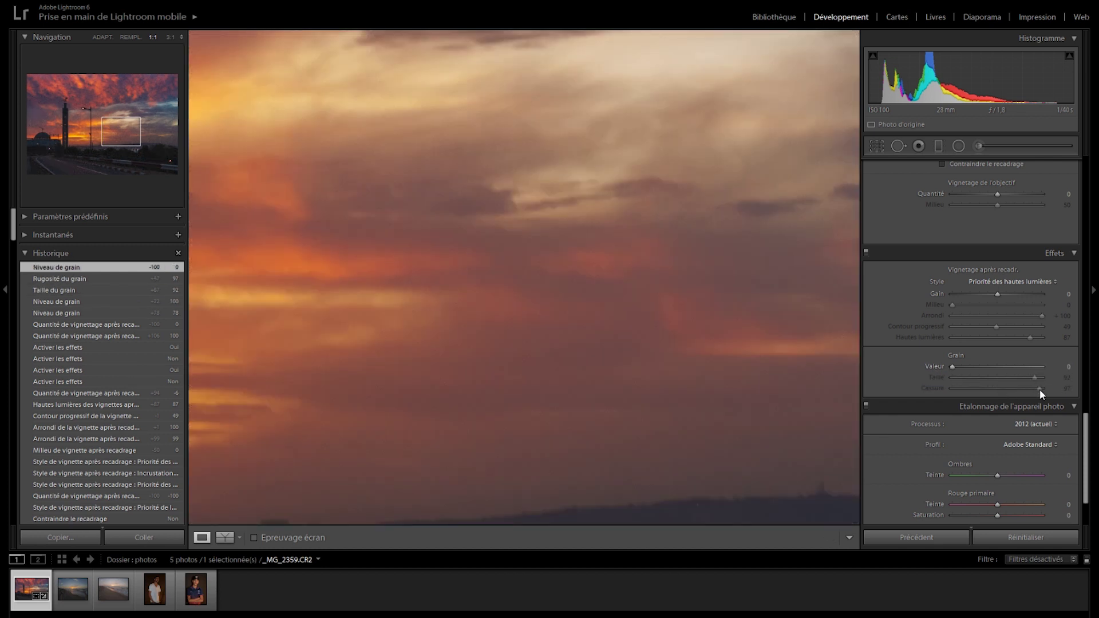
left_click(540, 309)
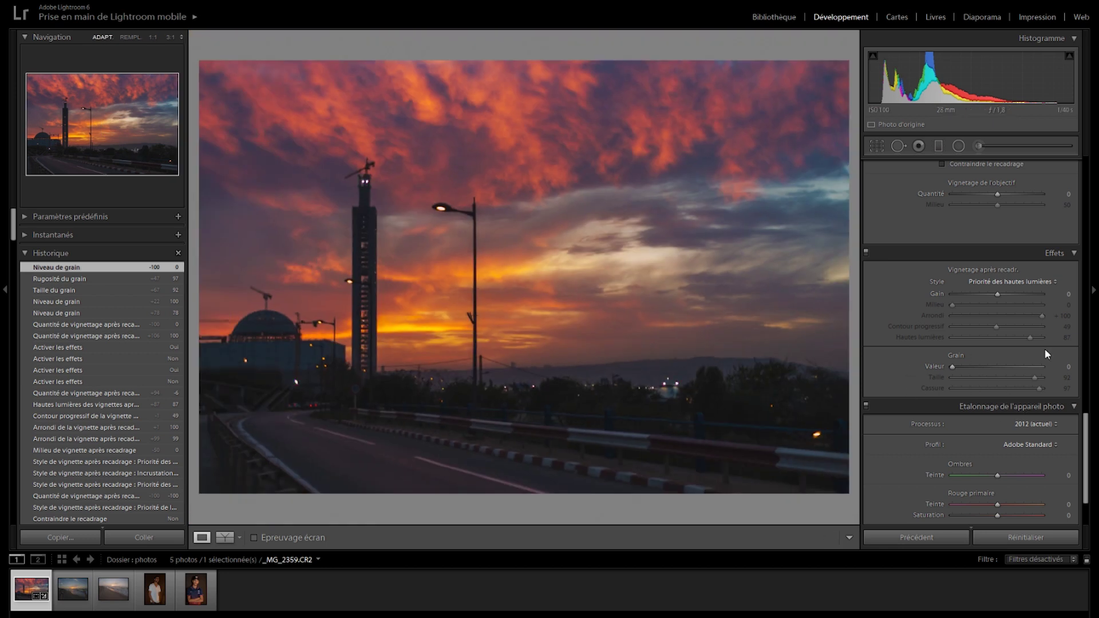
- Try the camera profiles Faithful, Landscape, Neutral and Portrait in turn, and apply Camera Standard
scroll(950, 459, "down", 3)
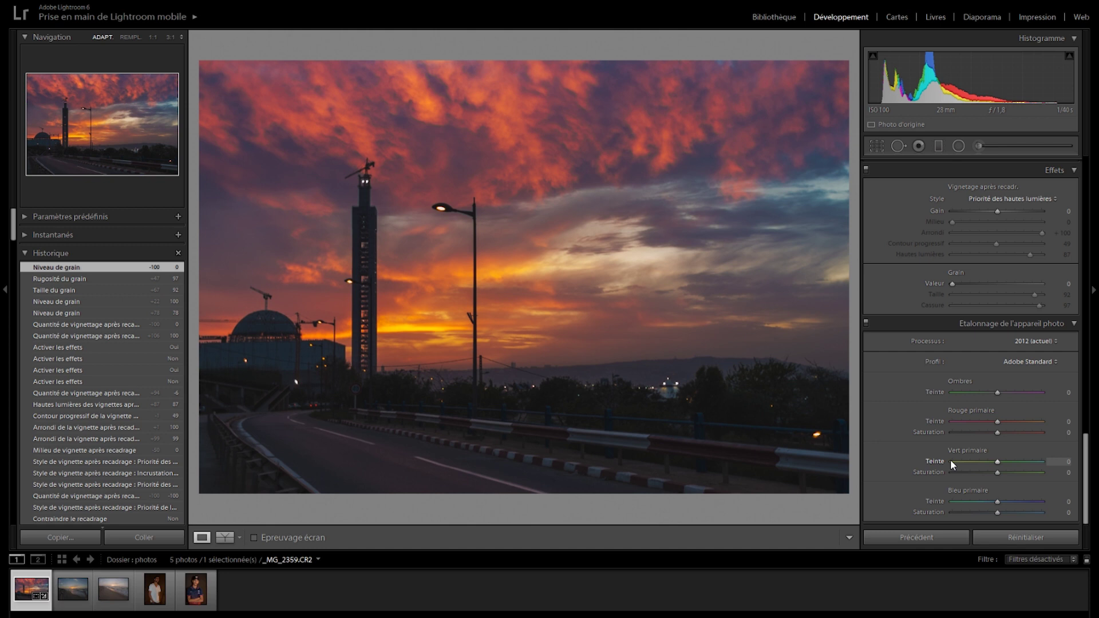
left_click(1028, 361)
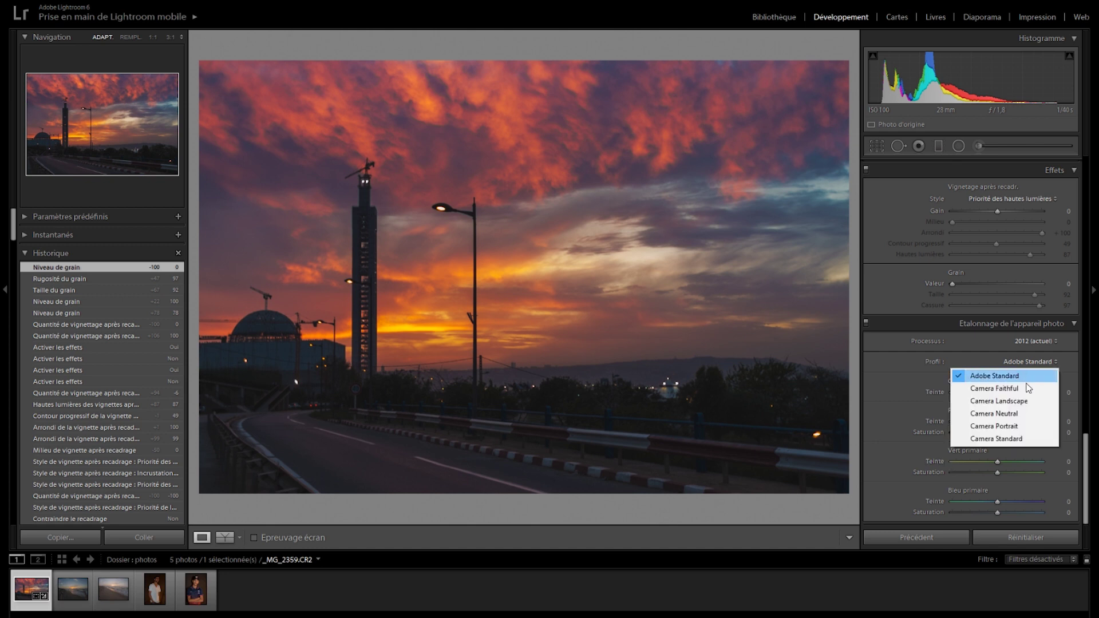
left_click(1022, 391)
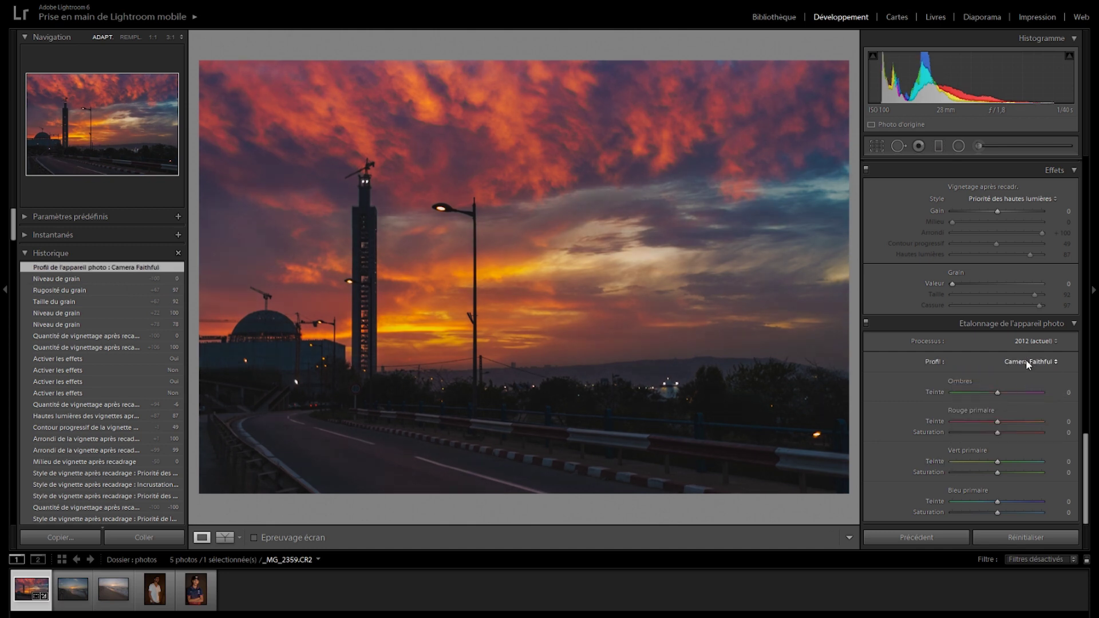
left_click(1025, 362)
left_click(1006, 403)
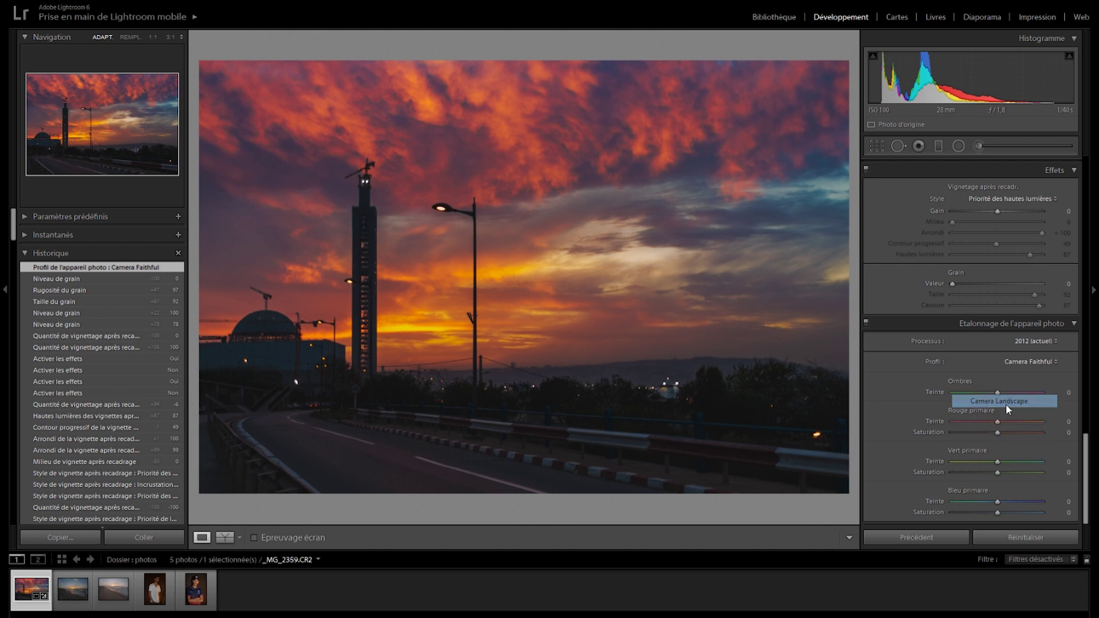
left_click(1017, 361)
left_click(1005, 412)
left_click(1005, 361)
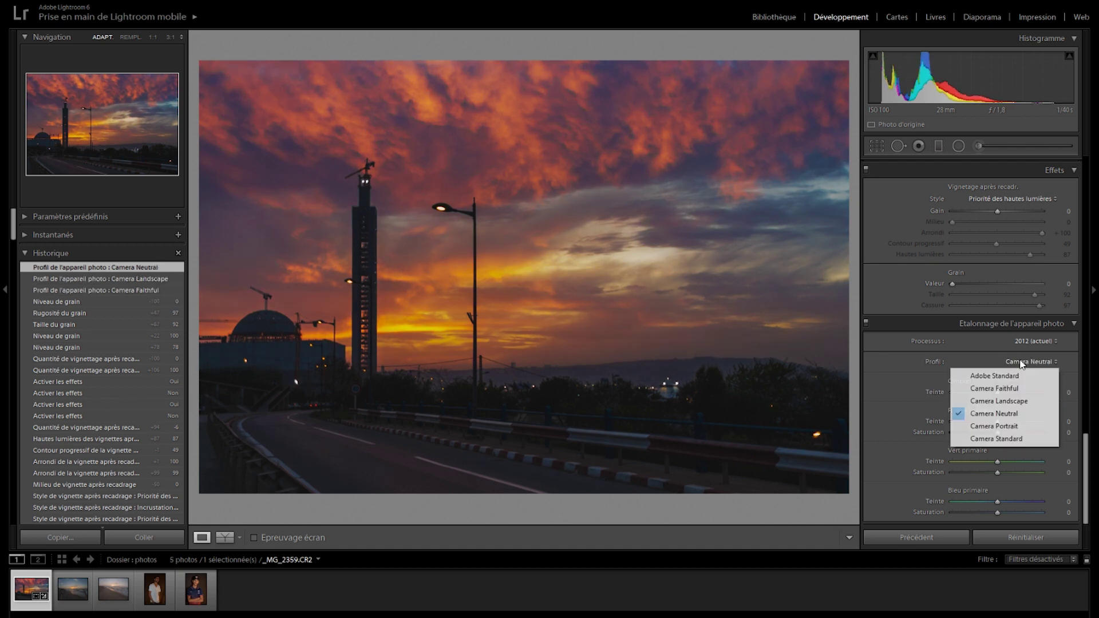
left_click(1004, 426)
left_click(1033, 361)
left_click(985, 439)
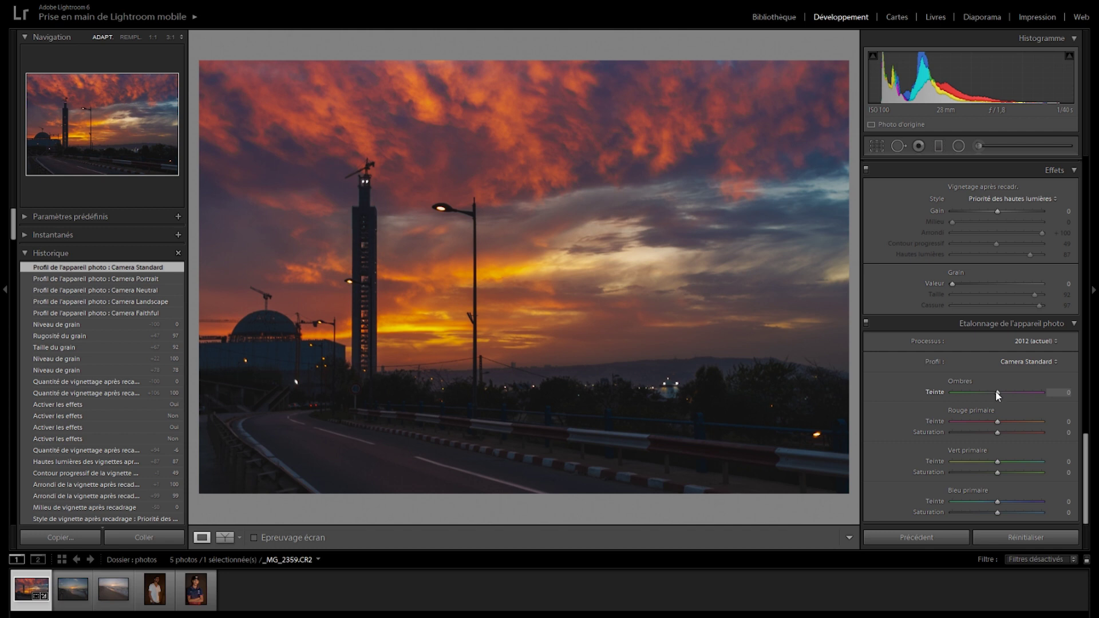
- Set the camera calibration to shadow tint +30, red -7/+16, green +44/-49 and blue -12/+77 for hue/saturation, and view the photo larger
left_click_drag(996, 392, 976, 470)
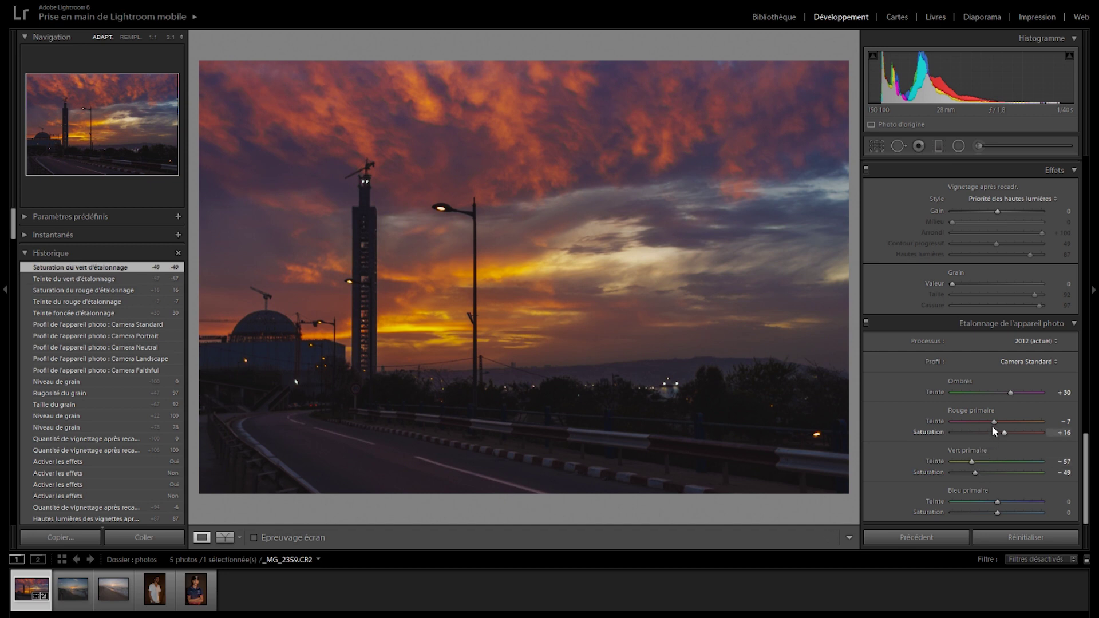
left_click_drag(971, 461, 1017, 461)
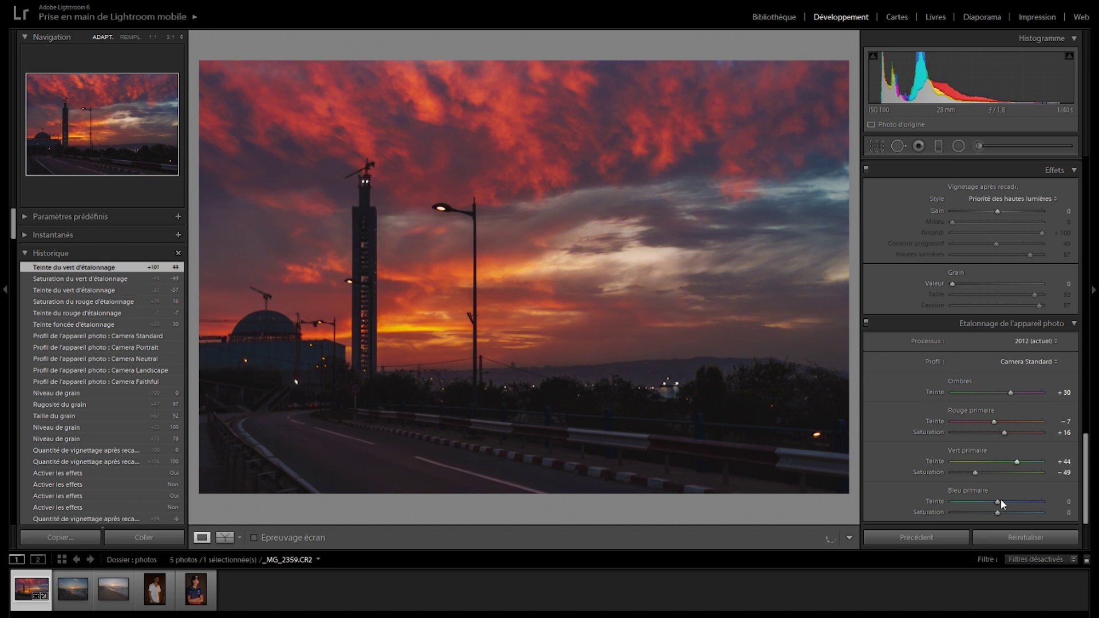
left_click_drag(998, 501, 1031, 512)
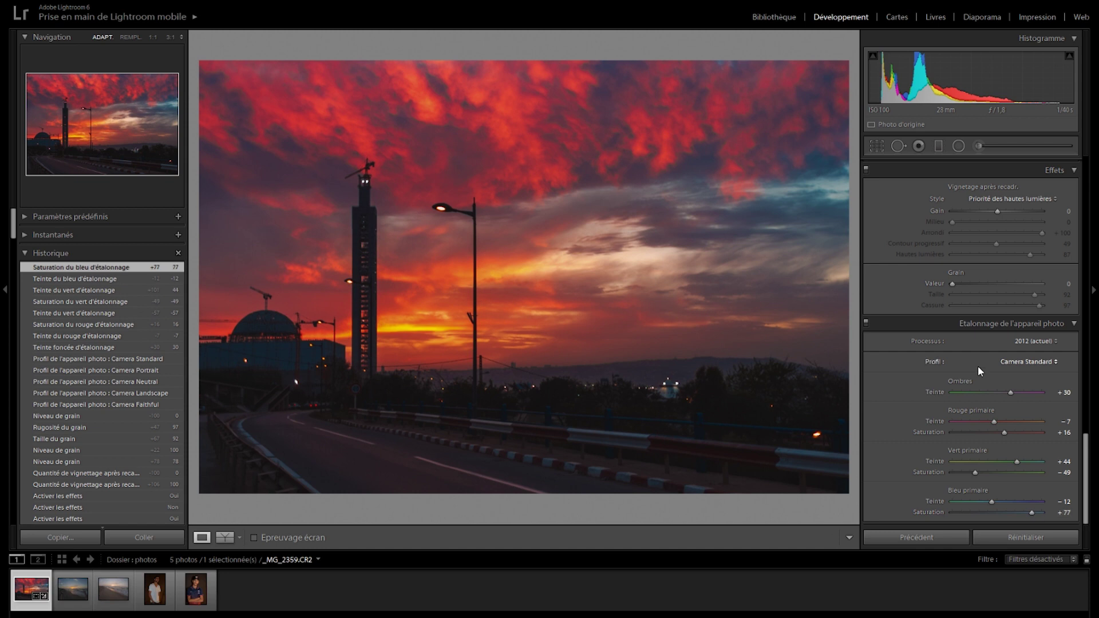
left_click(1091, 449)
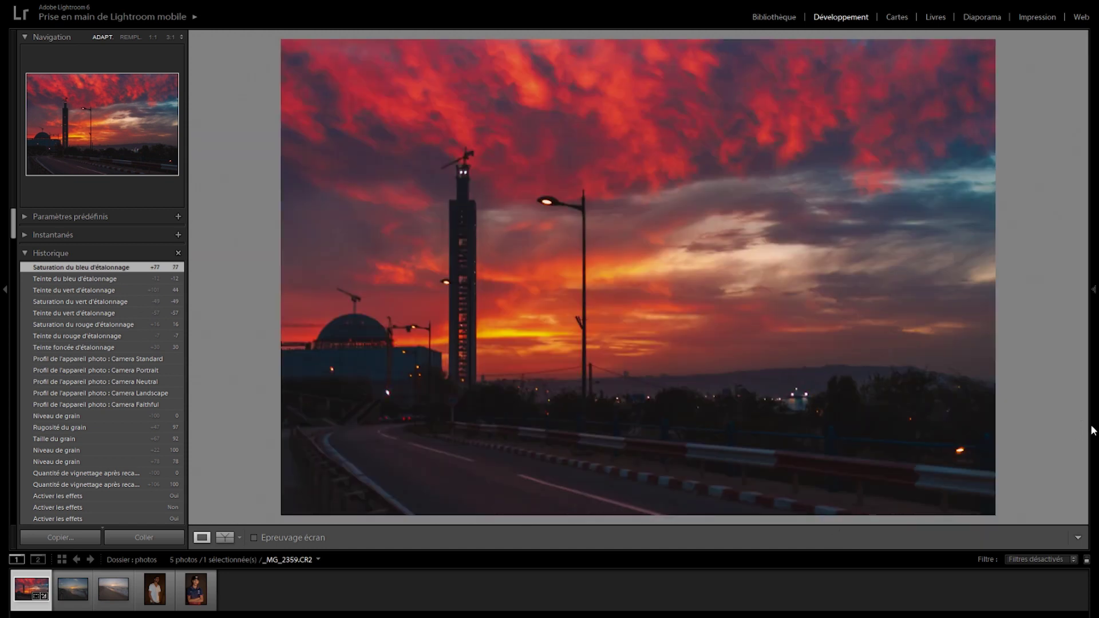
left_click(1092, 430)
- Reduce the photo's HSL saturation to -34 for orange and -19 for red
scroll(1076, 302, "up", 8)
scroll(1076, 302, "up", 5)
left_click(940, 325)
left_click_drag(982, 362, 981, 352)
left_click(981, 352)
left_click(990, 355)
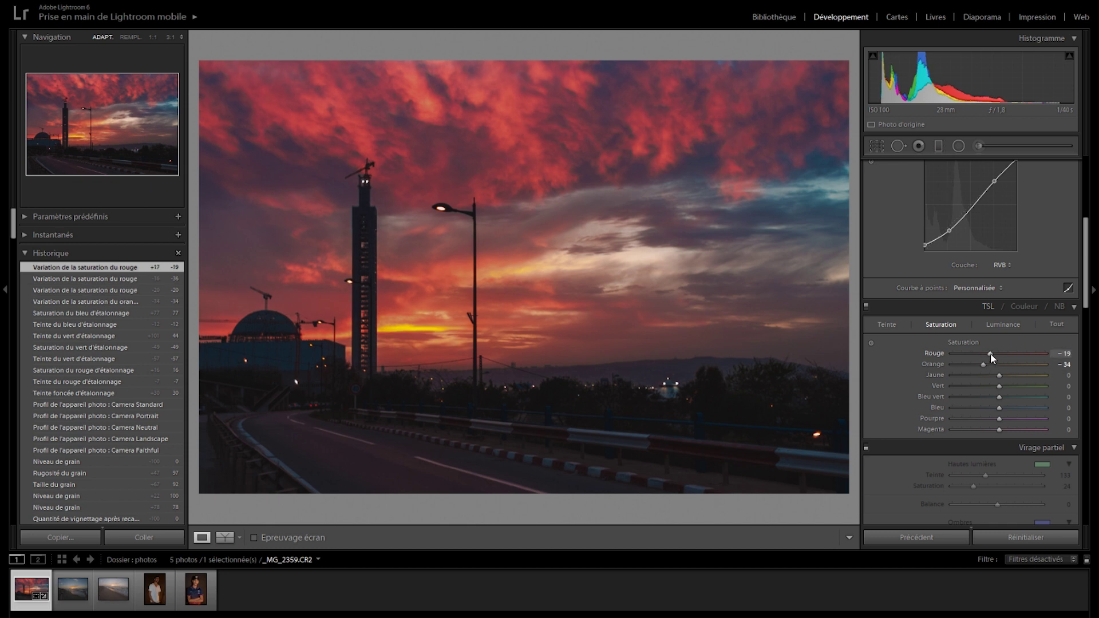
- Start cropping the photo with the original aspect ratio locked, shrinking the crop frame from its upper-right corner and enlarging it again
scroll(1079, 263, "up", 5)
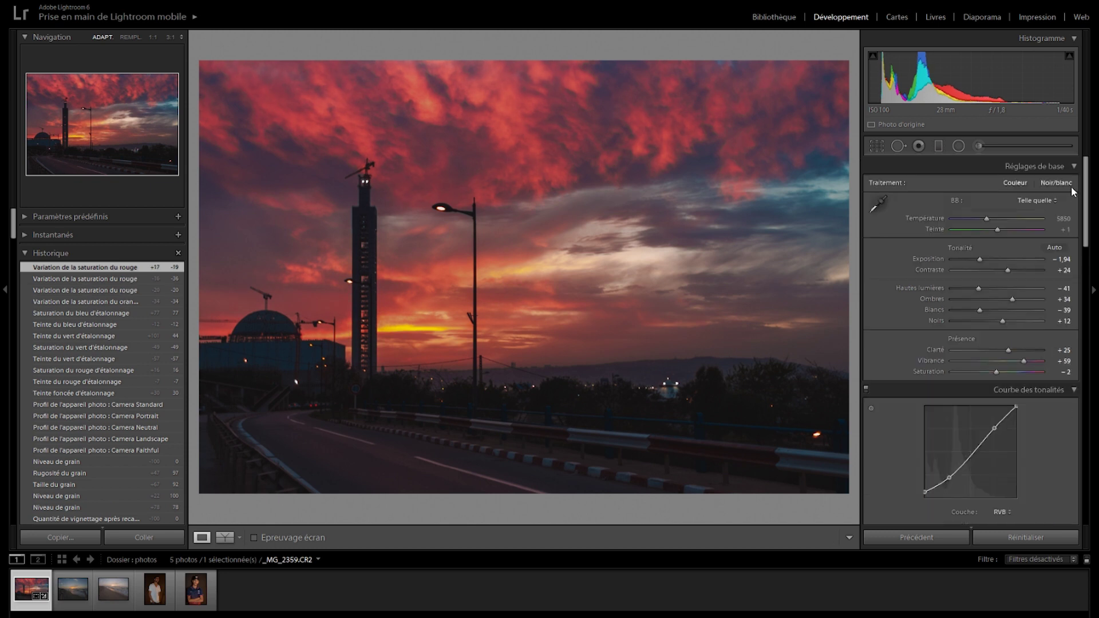
left_click(875, 147)
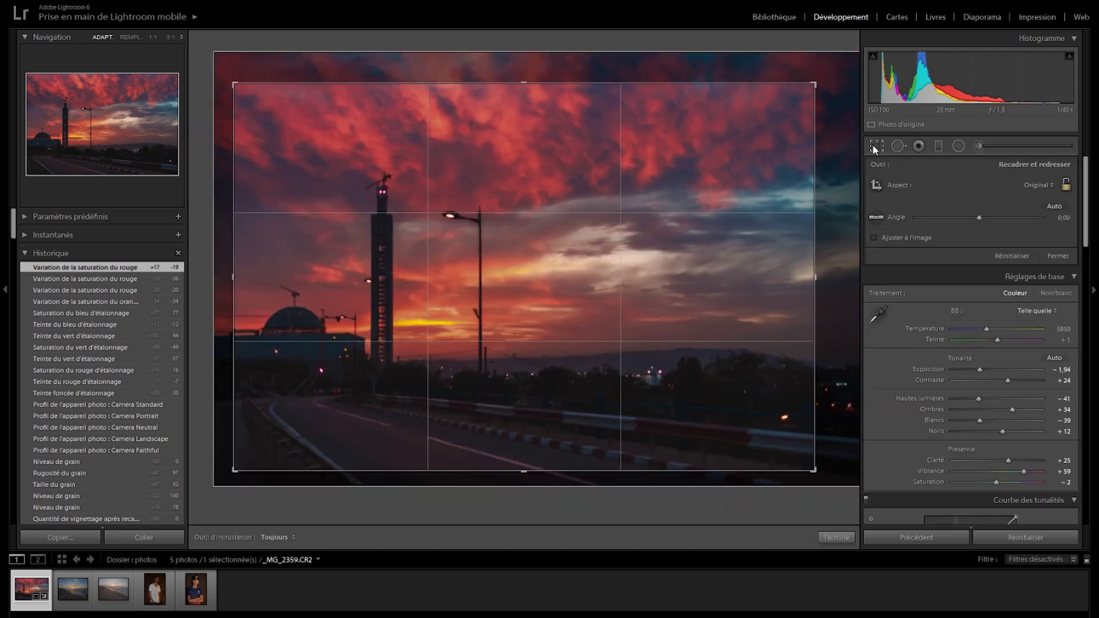
left_click(1066, 185)
left_click(1066, 186)
left_click(1066, 186)
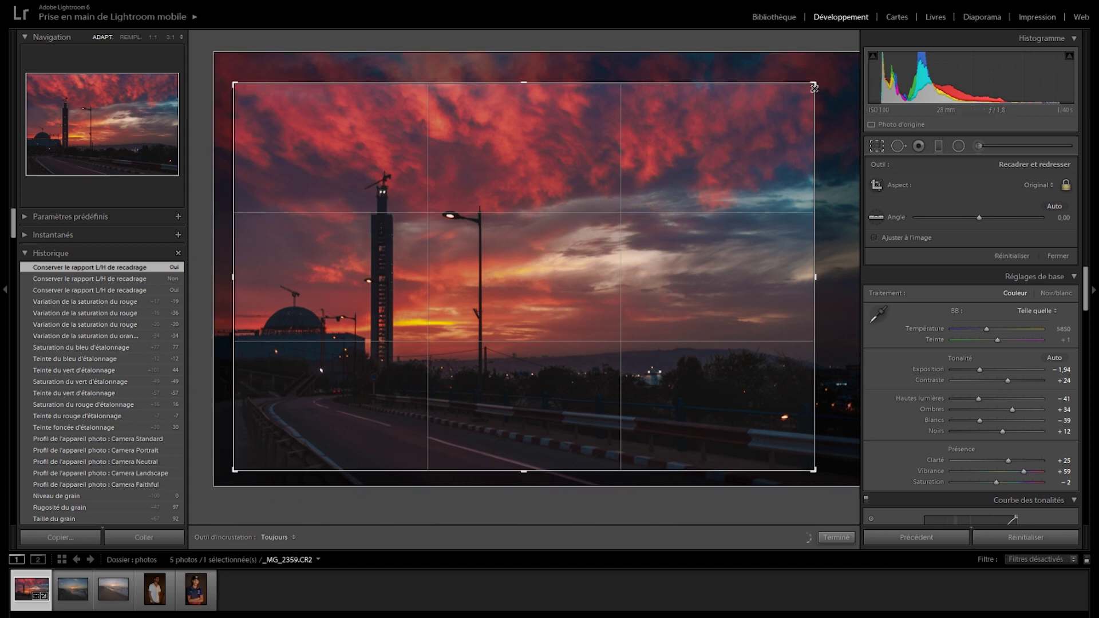
left_click_drag(812, 85, 773, 110)
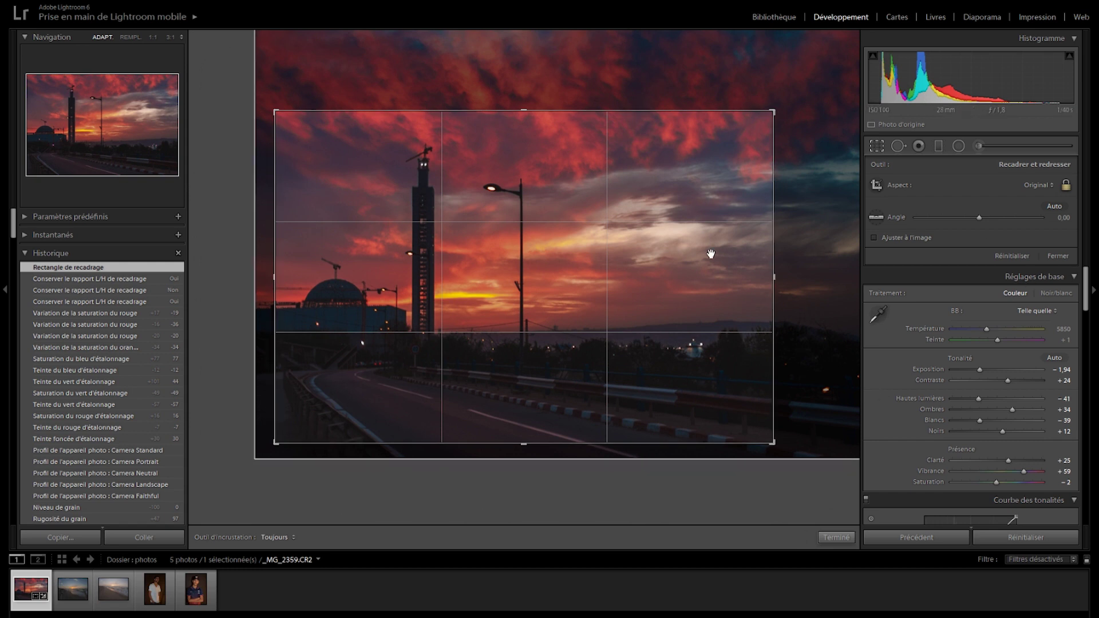
left_click_drag(773, 111, 833, 71)
- Unlock the crop's aspect ratio and try adjusting the frame's top and right edges freely
left_click(1065, 185)
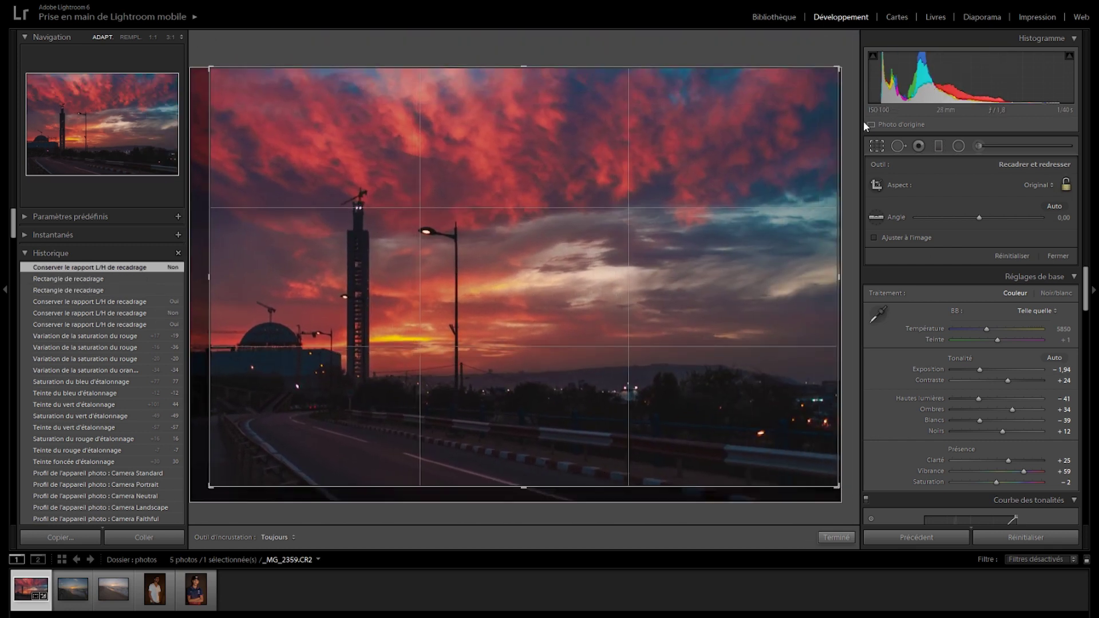
left_click_drag(768, 67, 769, 131)
left_click_drag(839, 286, 841, 323)
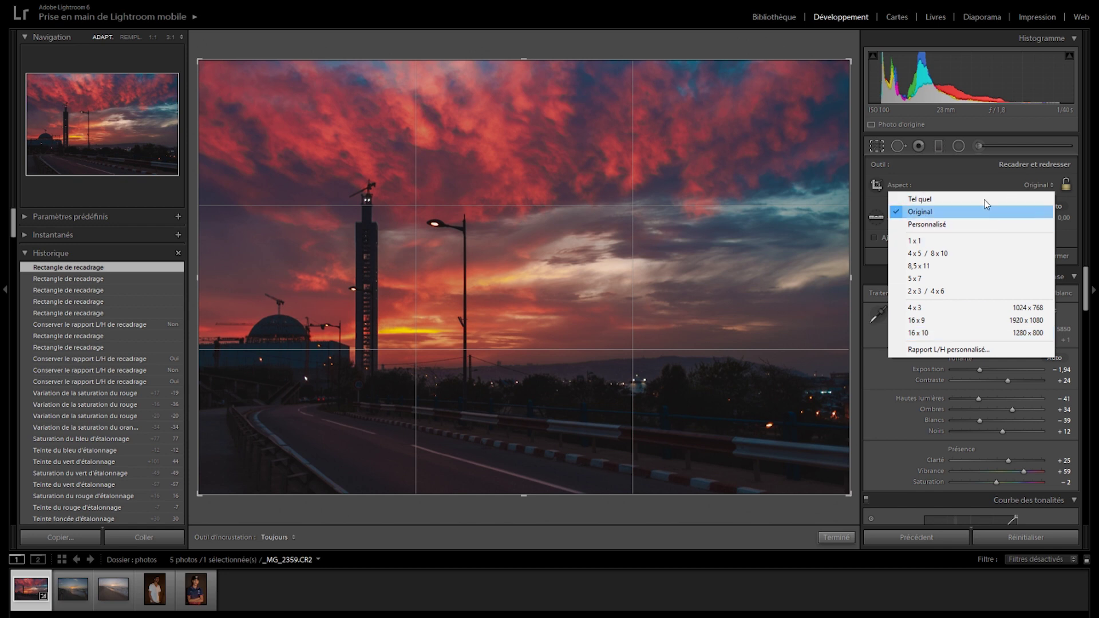
- Try rotating the crop to an angle of 1.85 and straightening it along the horizon, and undo both rotations
left_click(968, 176)
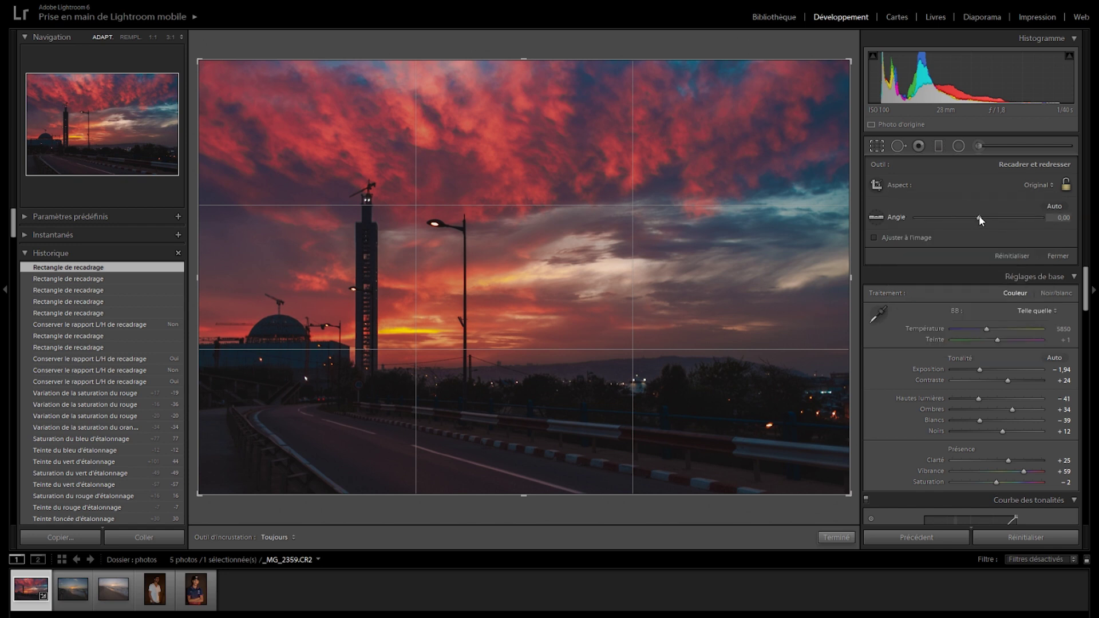
mouse_move(977, 218)
left_mouse_down()
mouse_move(987, 216)
mouse_move(967, 217)
mouse_move(980, 217)
left_mouse_up()
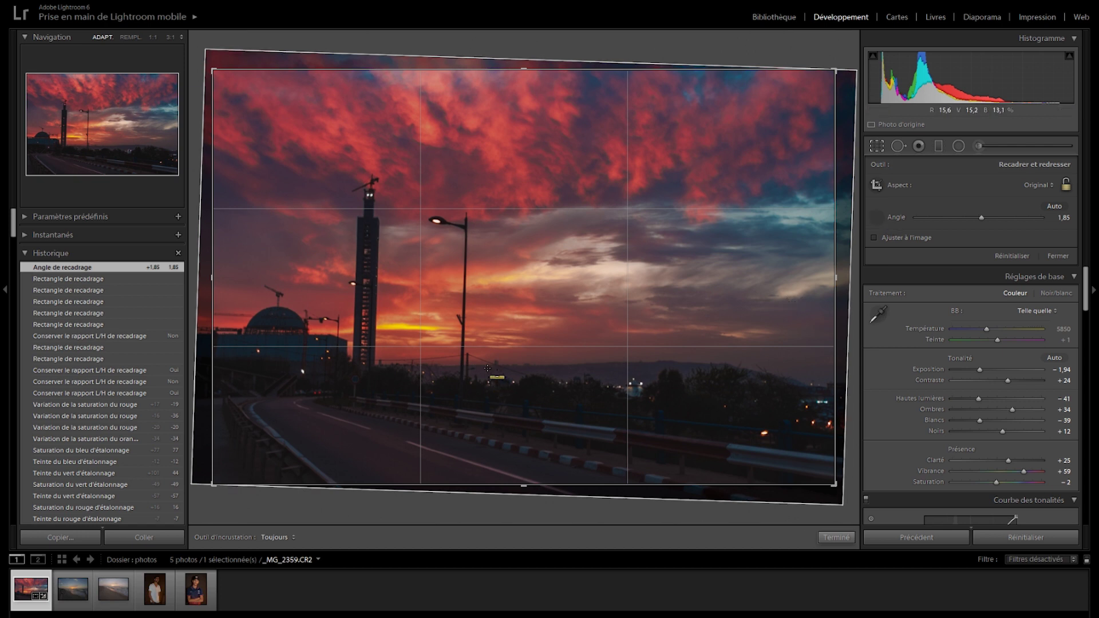
left_click_drag(490, 366, 640, 362)
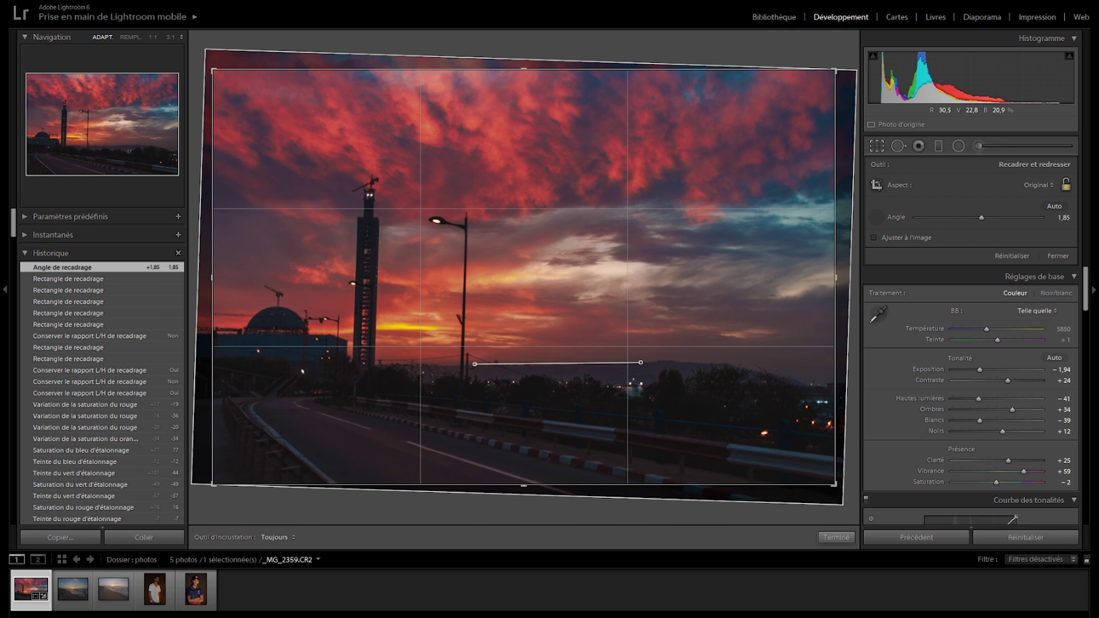
left_click_drag(640, 362, 641, 367)
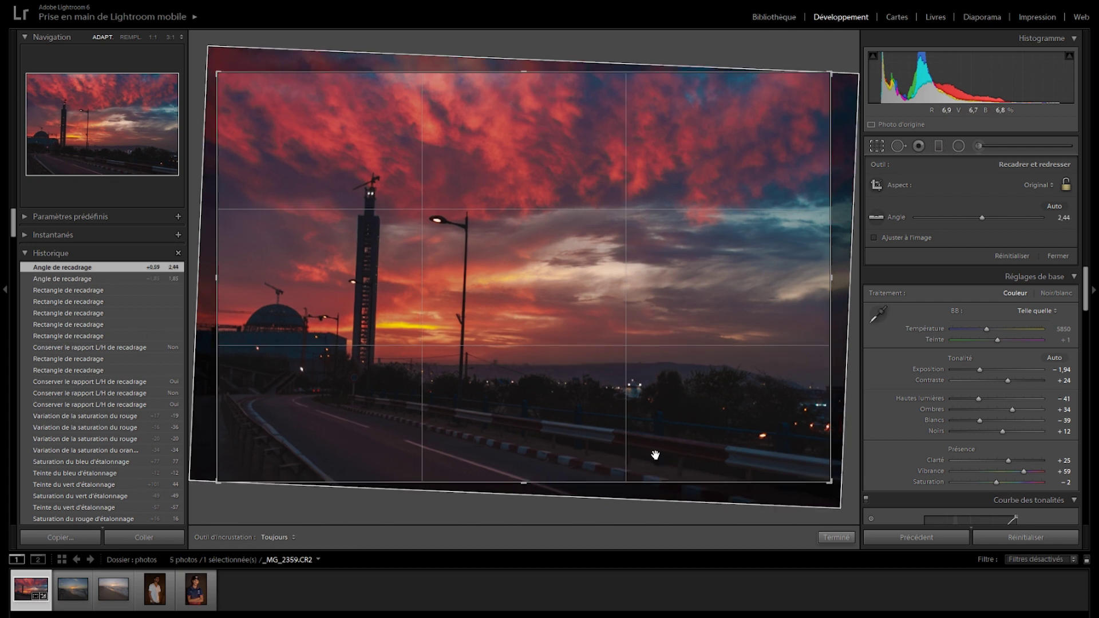
key("ctrl+z")
key("ctrl+z")
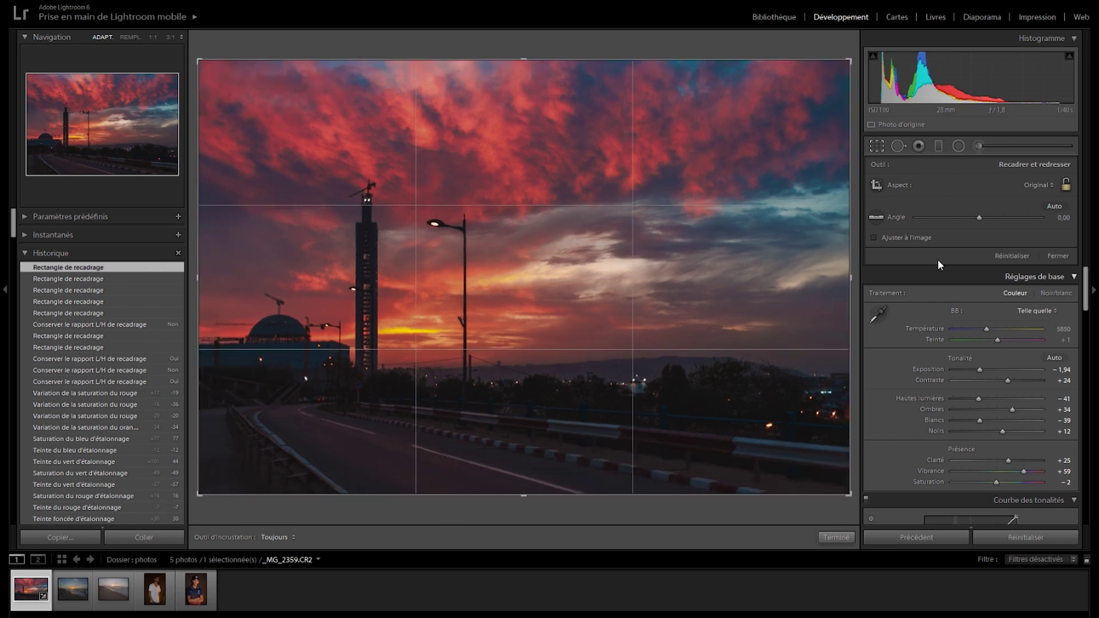
- Switch the crop's constrain-to-image option on and off again, and reset the crop
left_click(874, 238)
left_click(876, 237)
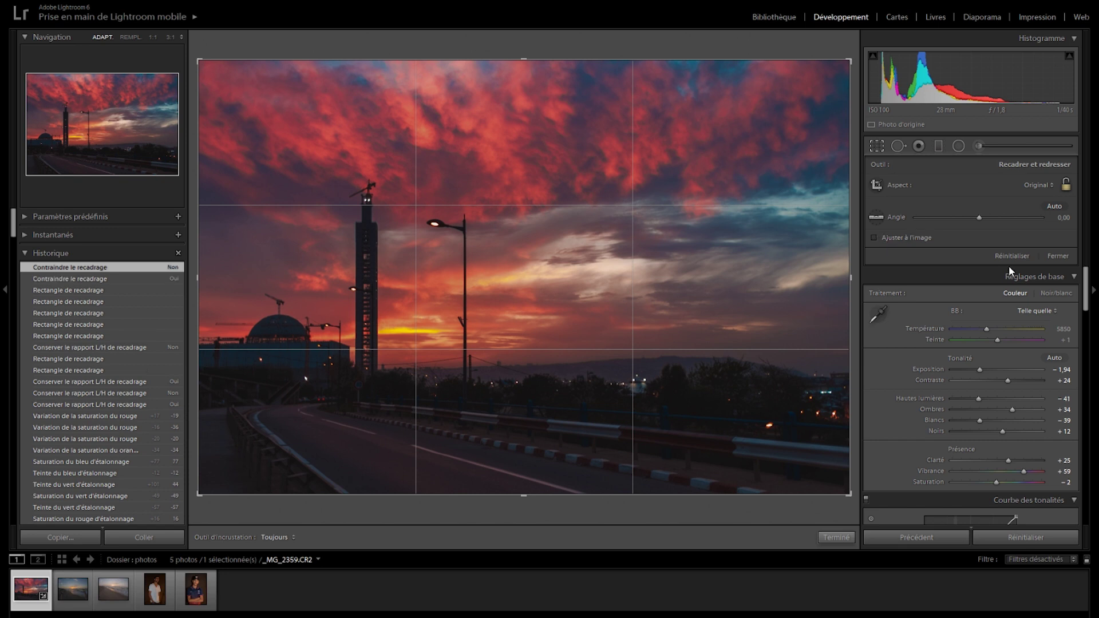
left_click(1010, 256)
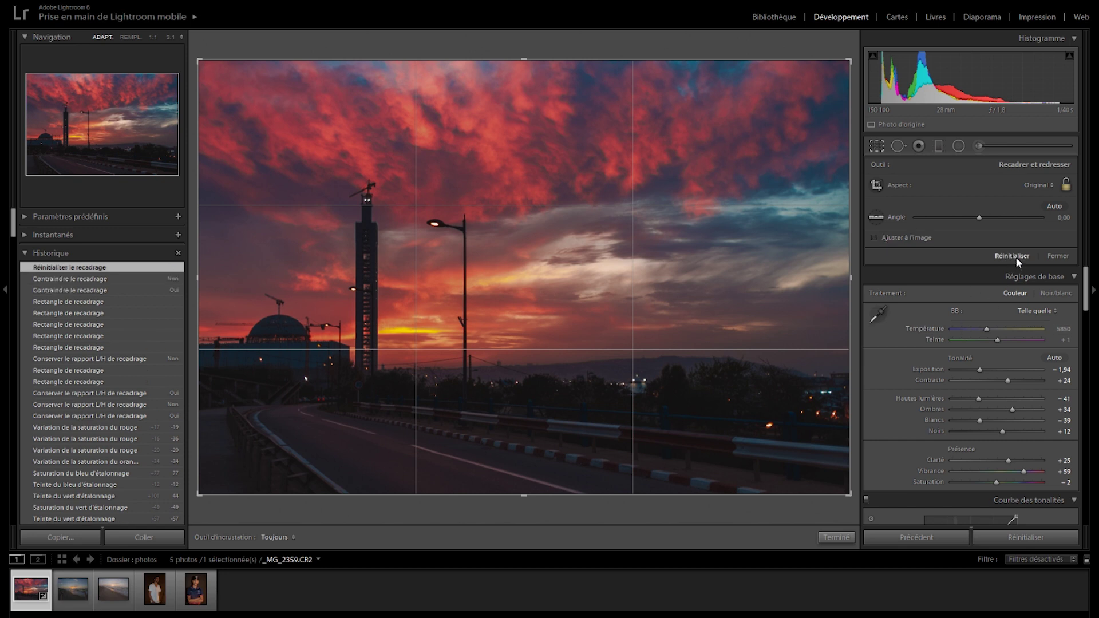
- Try healing the tower's upper part with a size 93 spot sampled from the red clouds, and undo the spot removal
left_click(898, 146)
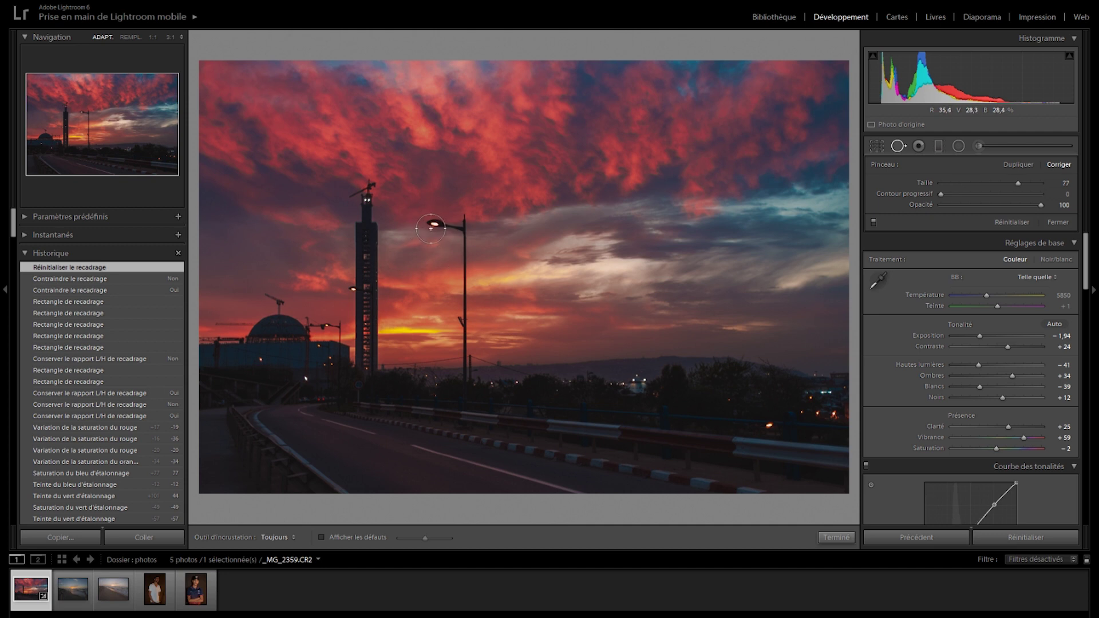
left_click_drag(1020, 183, 1024, 184)
key("bracketleft")
scroll(444, 230, "up", 1)
scroll(418, 324, "up", 3)
left_click(361, 243)
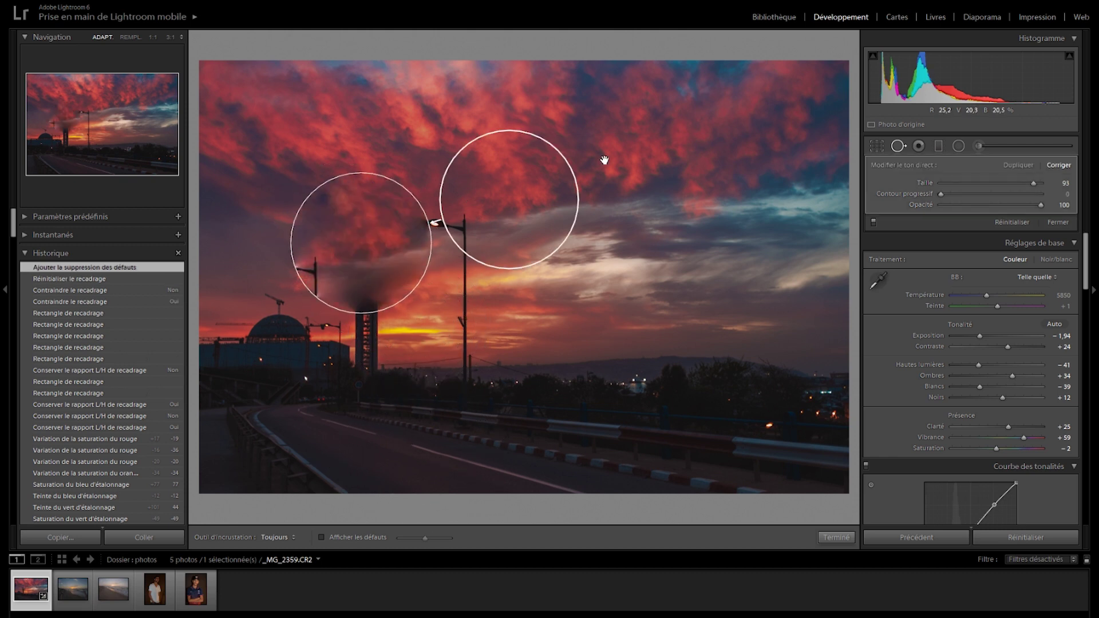
left_click_drag(561, 226, 731, 166)
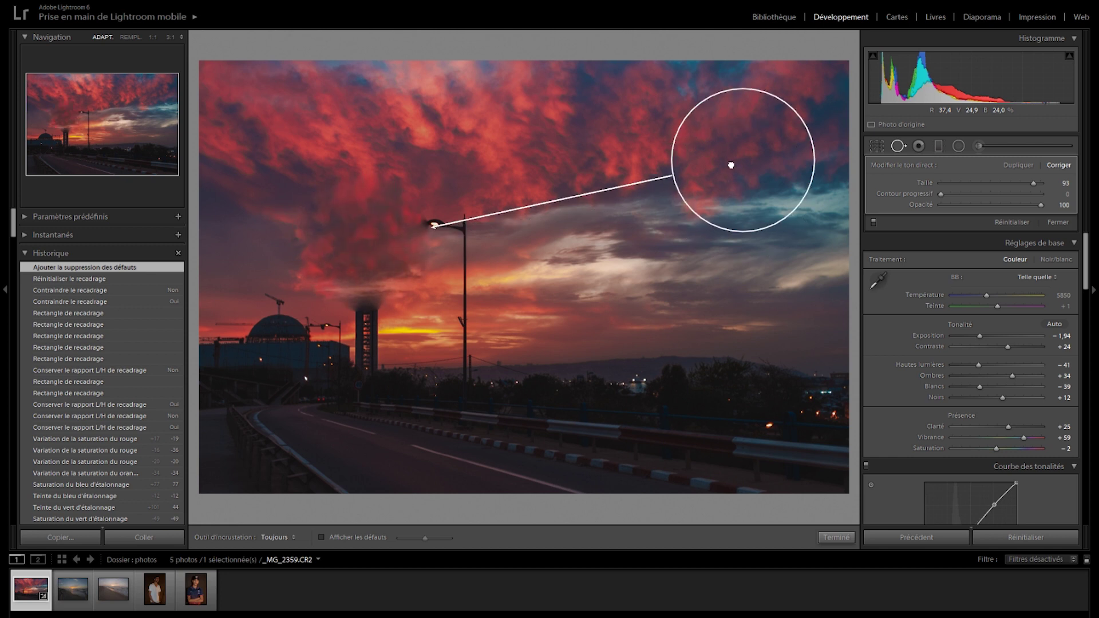
left_click_drag(733, 169, 733, 169)
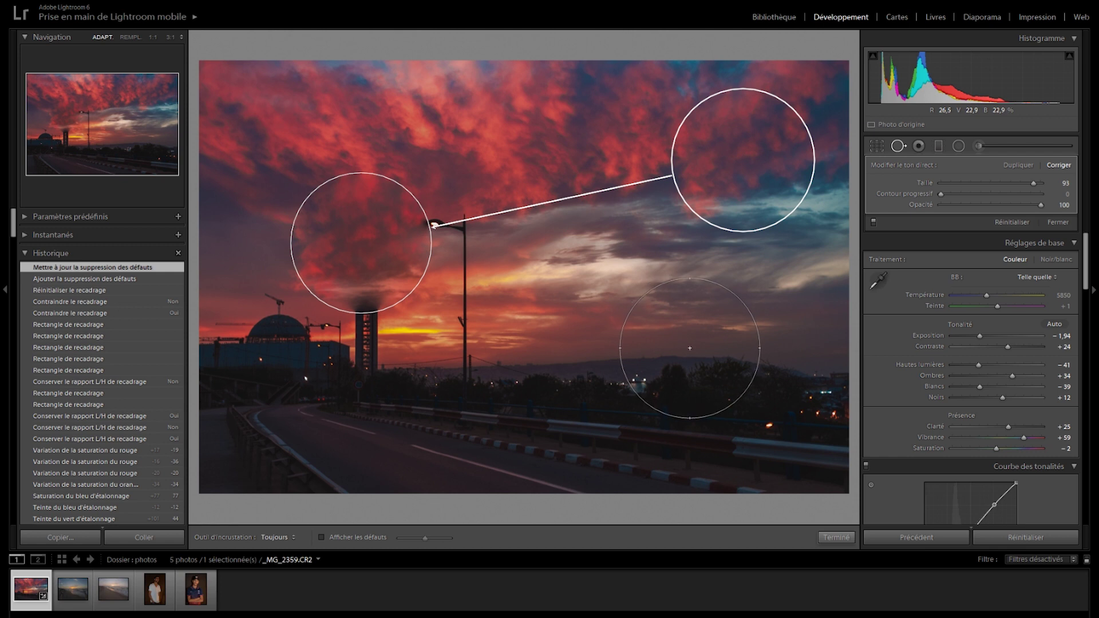
key("ctrl+z")
key("ctrl+z")
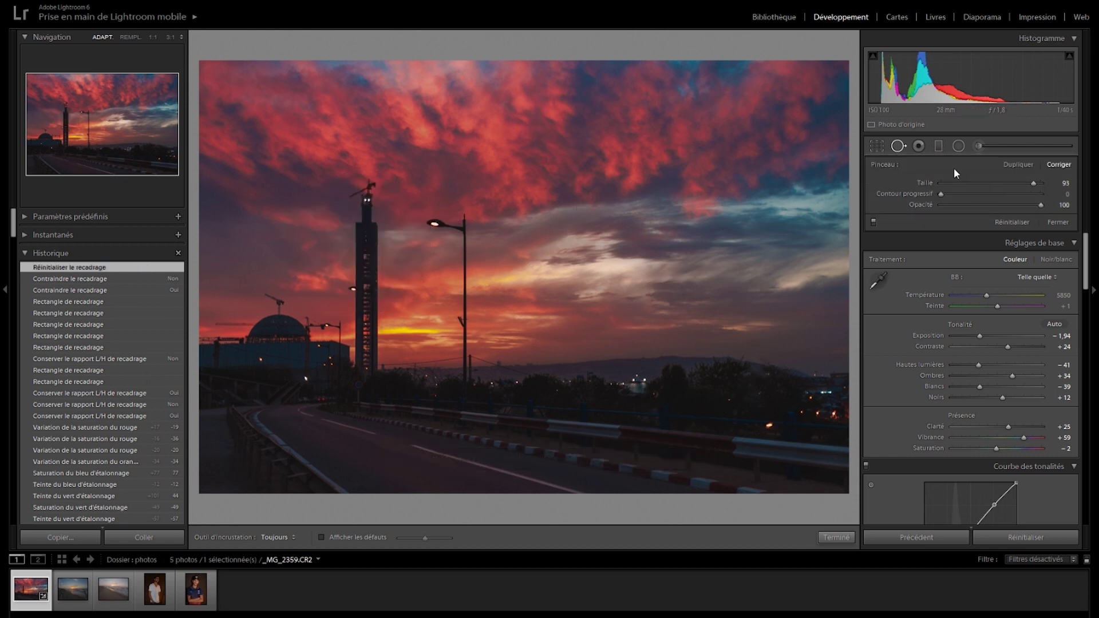
- Show the red-eye correction options, look at the portrait with the white T-shirt, and return to the sunset road photo
left_click(918, 145)
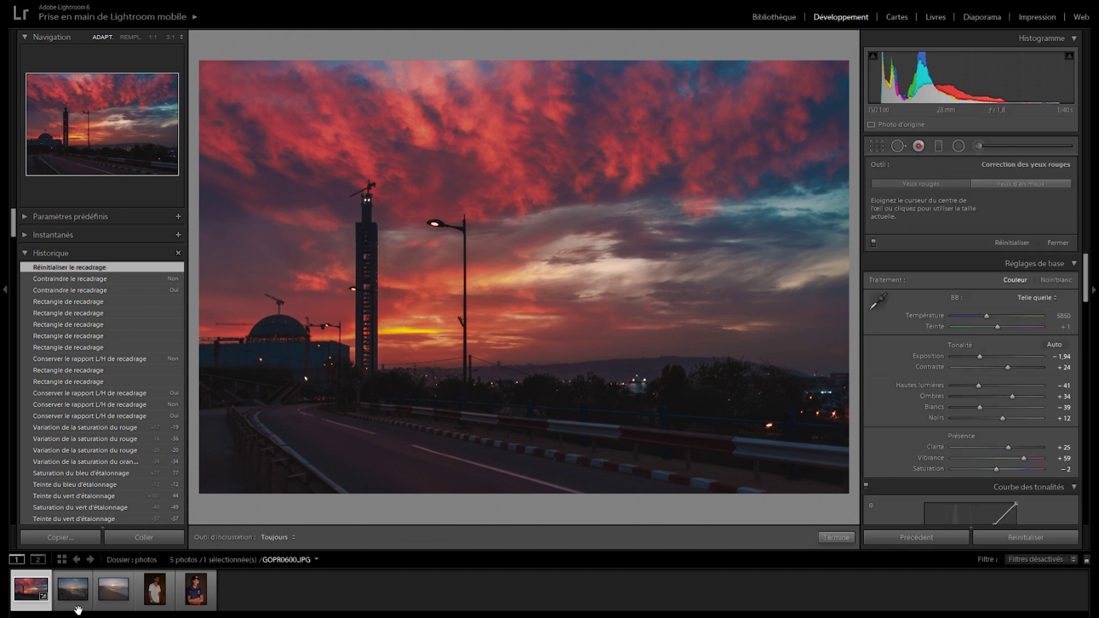
left_click(155, 590)
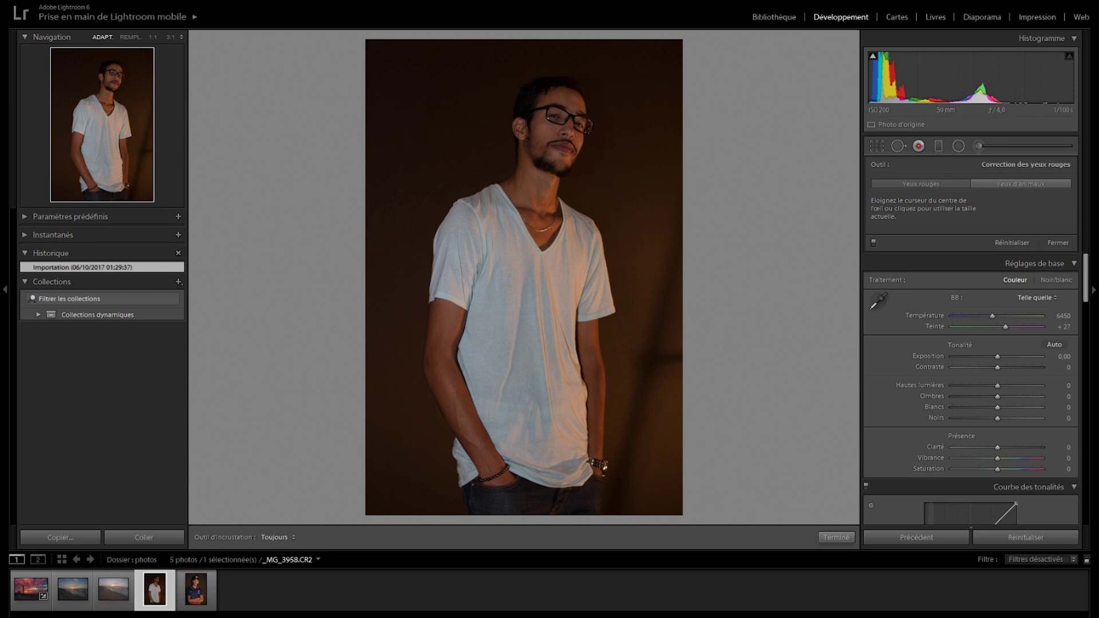
left_click(31, 590)
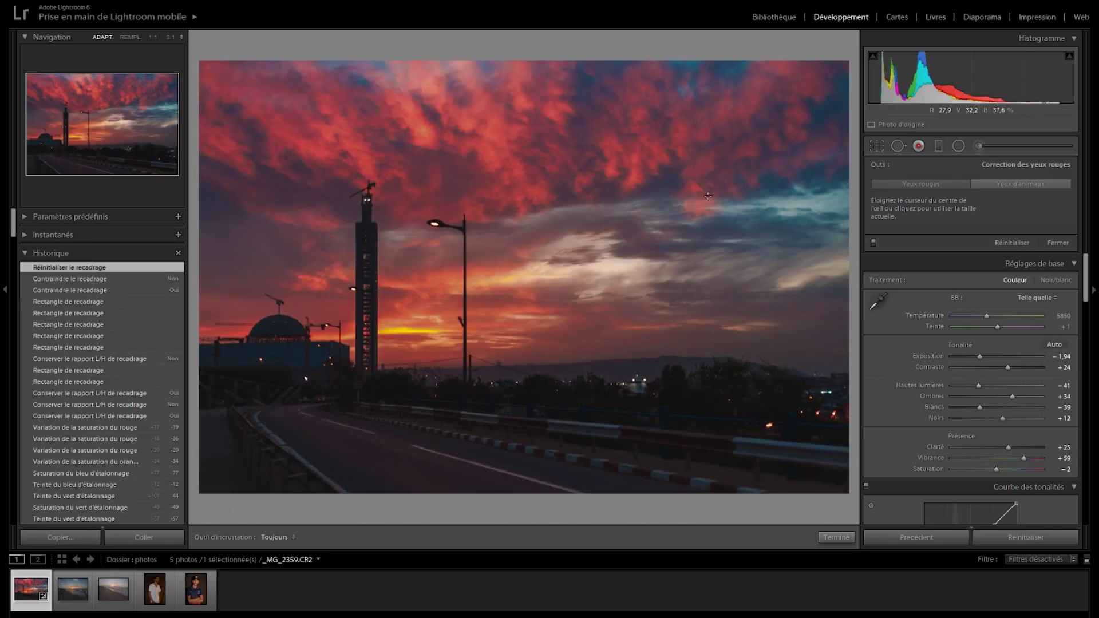
- Draw a graduated filter from the top of the sky down to the road and set its exposure to -1.55
key("shift+m")
left_click_drag(498, 70, 493, 412)
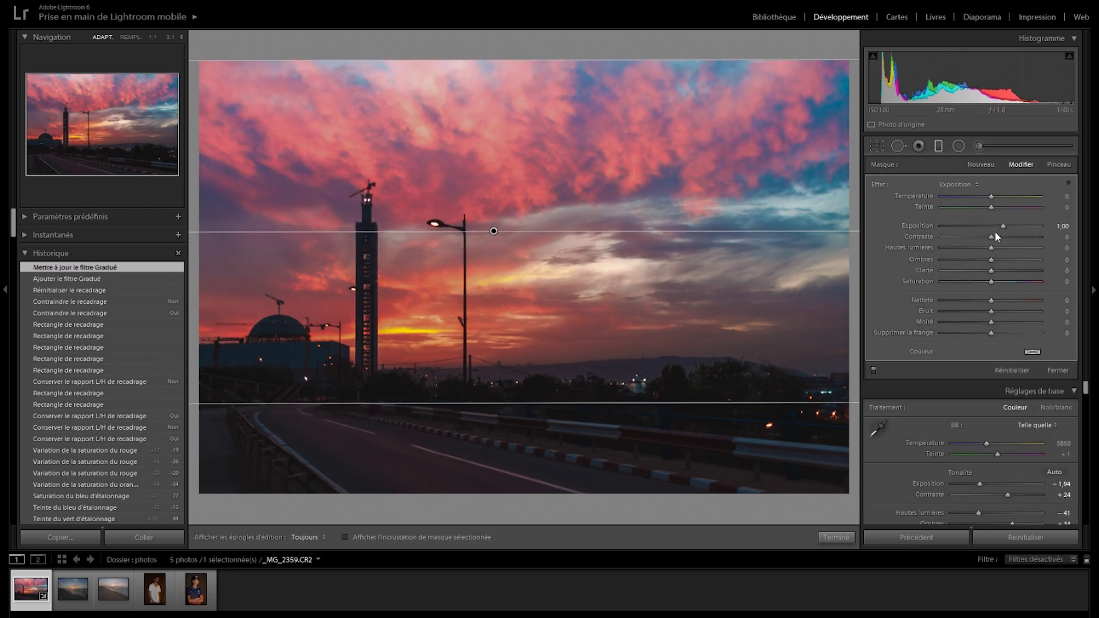
left_click_drag(1001, 225, 970, 227)
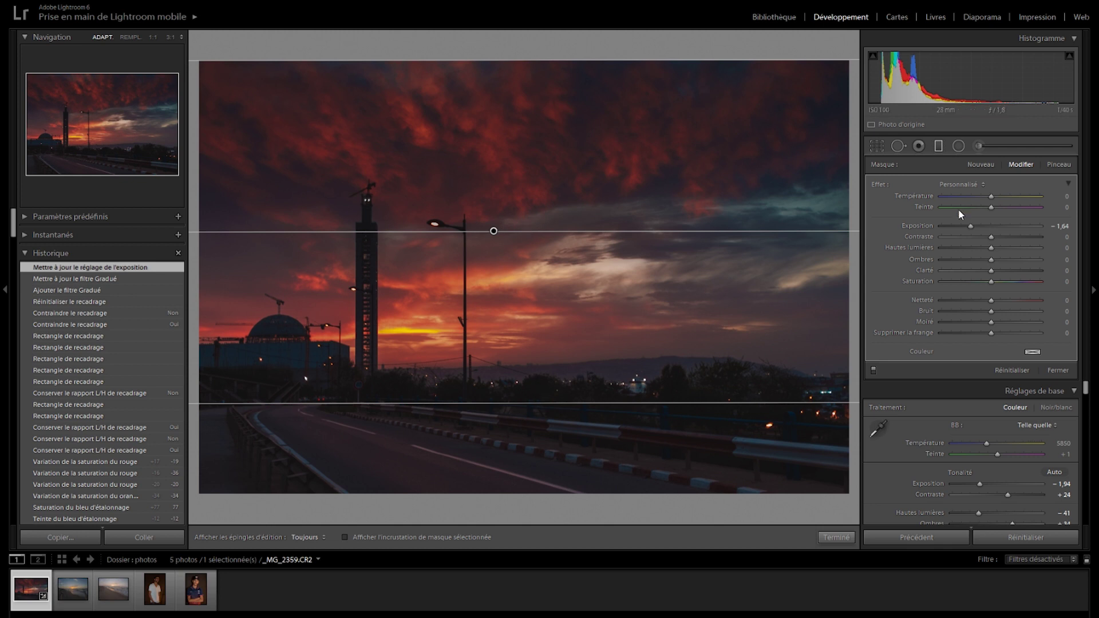
mouse_move(969, 226)
left_mouse_down()
mouse_move(954, 222)
mouse_move(971, 226)
left_mouse_up()
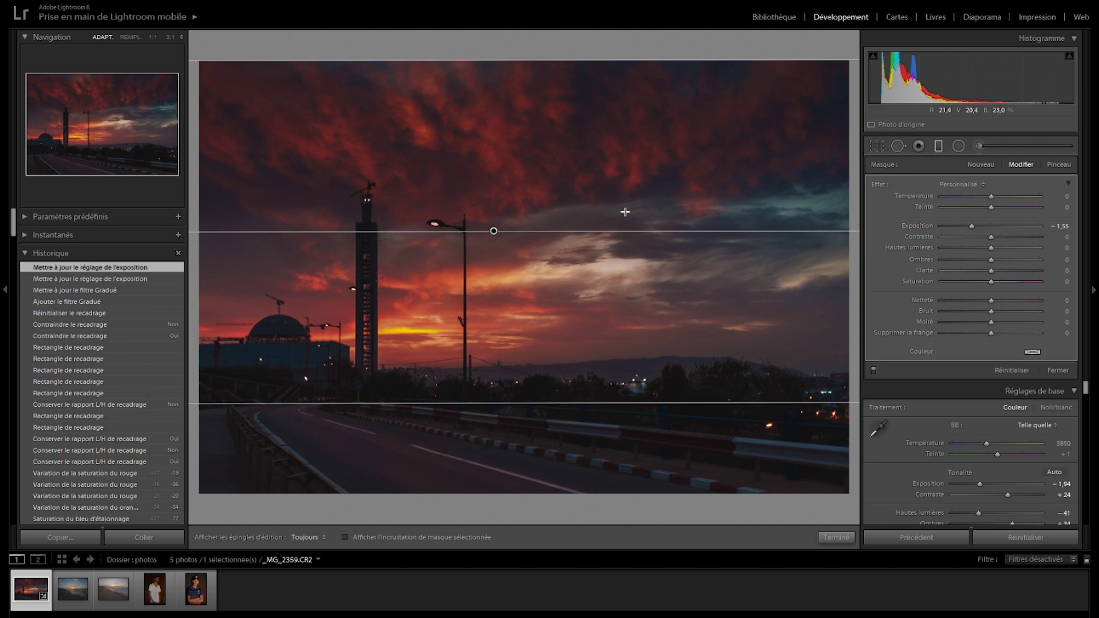
- Set the graduated filter to exposure -0.86, contrast 57, highlights 43, shadows 71, clarity -75 and saturation 64, and move it slightly lower
left_click_drag(971, 226, 1052, 274)
left_click_drag(989, 247, 1018, 232)
left_click_drag(990, 281, 953, 272)
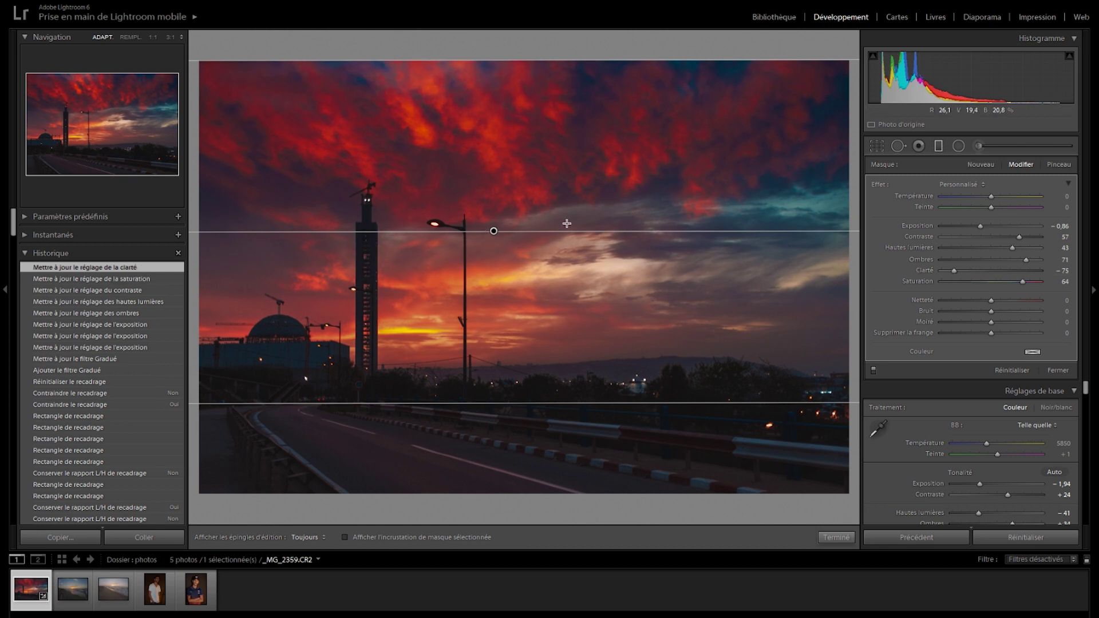
left_click(496, 232)
left_click_drag(495, 232, 498, 278)
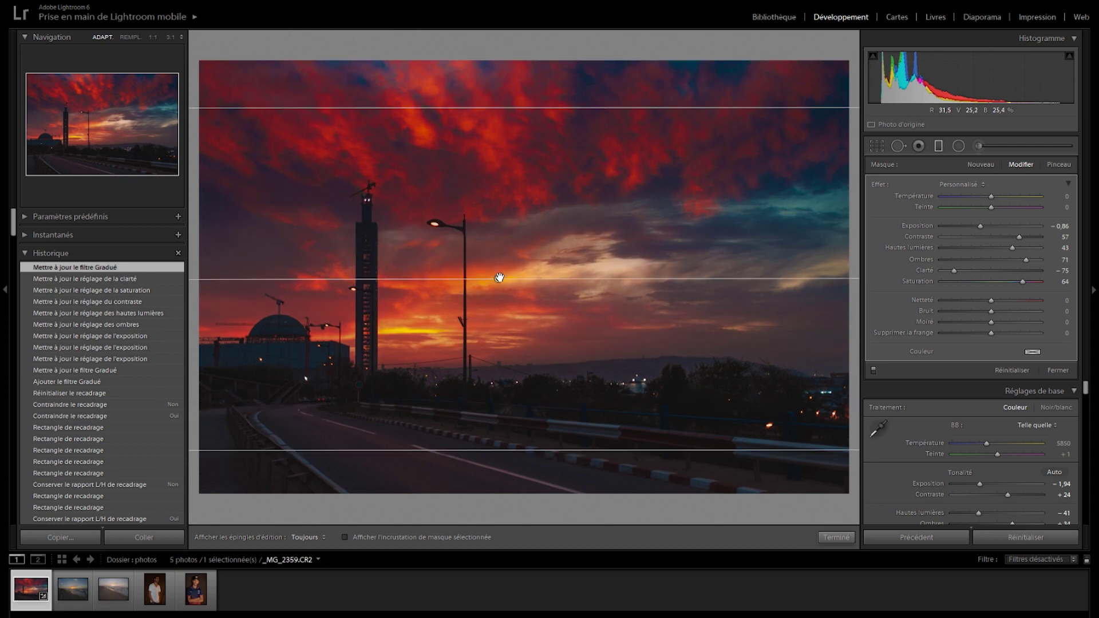
- Add a second graduated filter across the sky, and delete both graduated filters
left_click_drag(764, 176, 192, 195)
left_click(498, 279)
key("Delete")
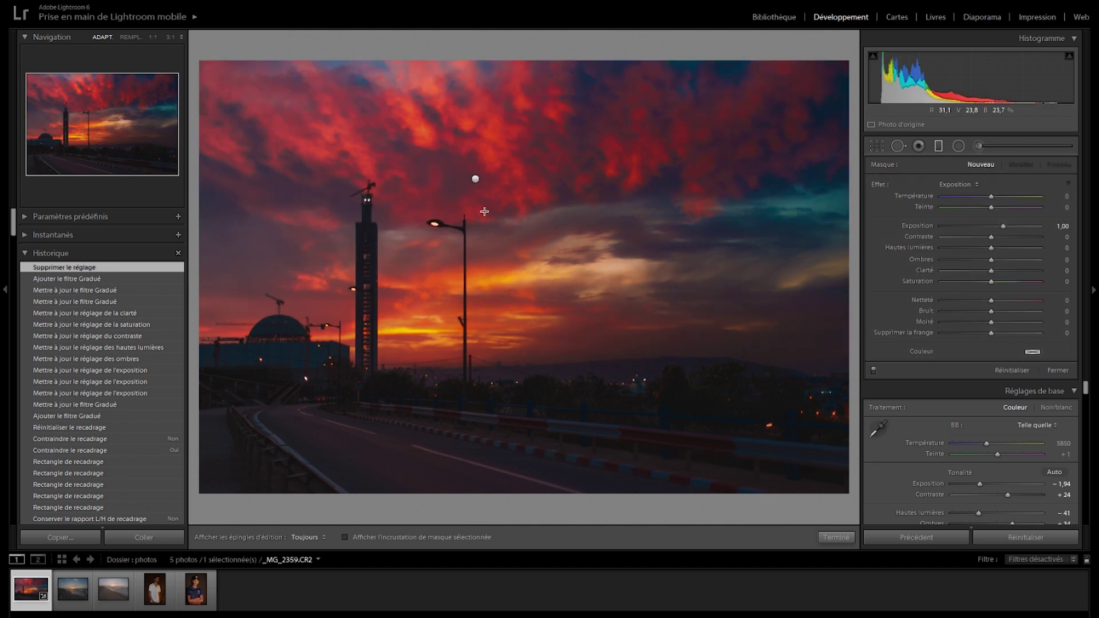
left_click(473, 178)
key("Delete")
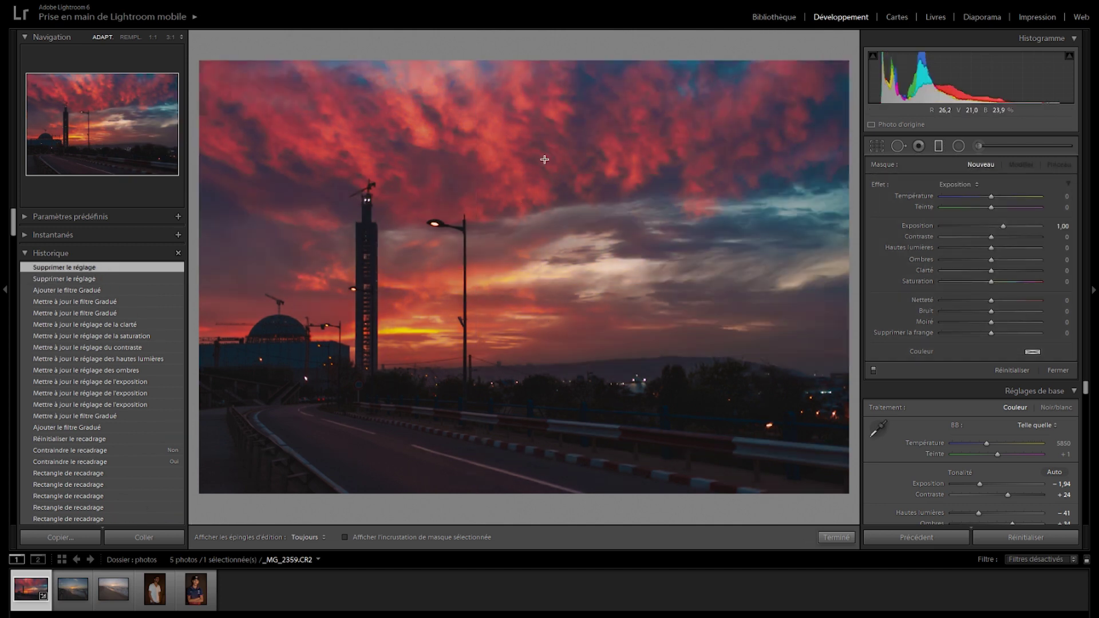
- Draw a radial filter around the street lamp, enlarge the ellipse over most of the photo and recentre it
left_click(957, 147)
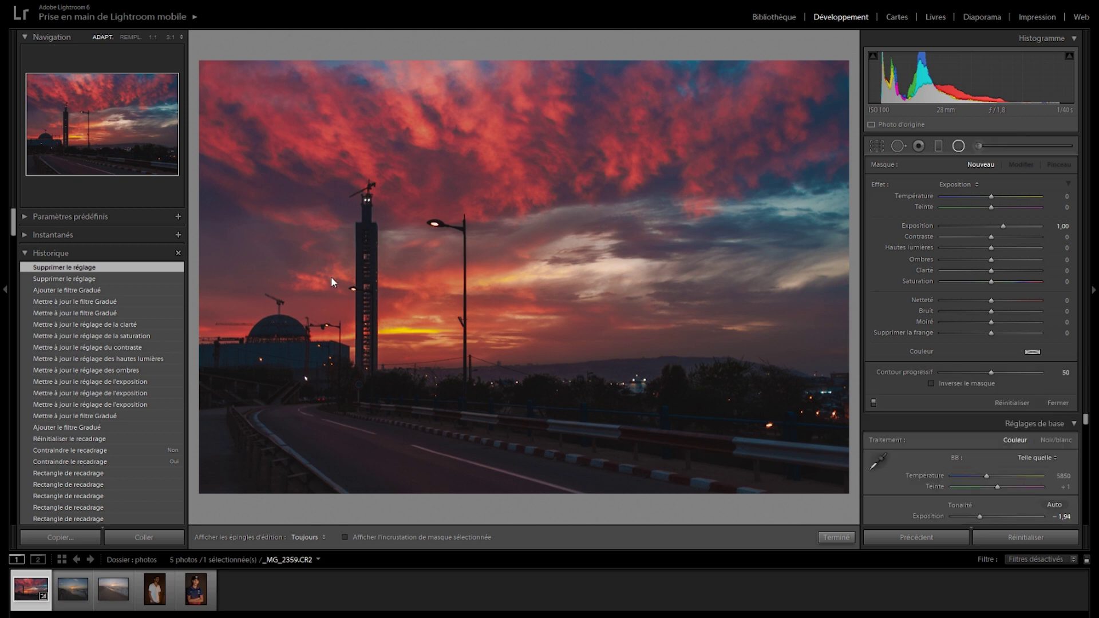
left_click_drag(443, 185, 651, 407)
left_click_drag(518, 203, 536, 272)
left_click_drag(667, 259, 759, 258)
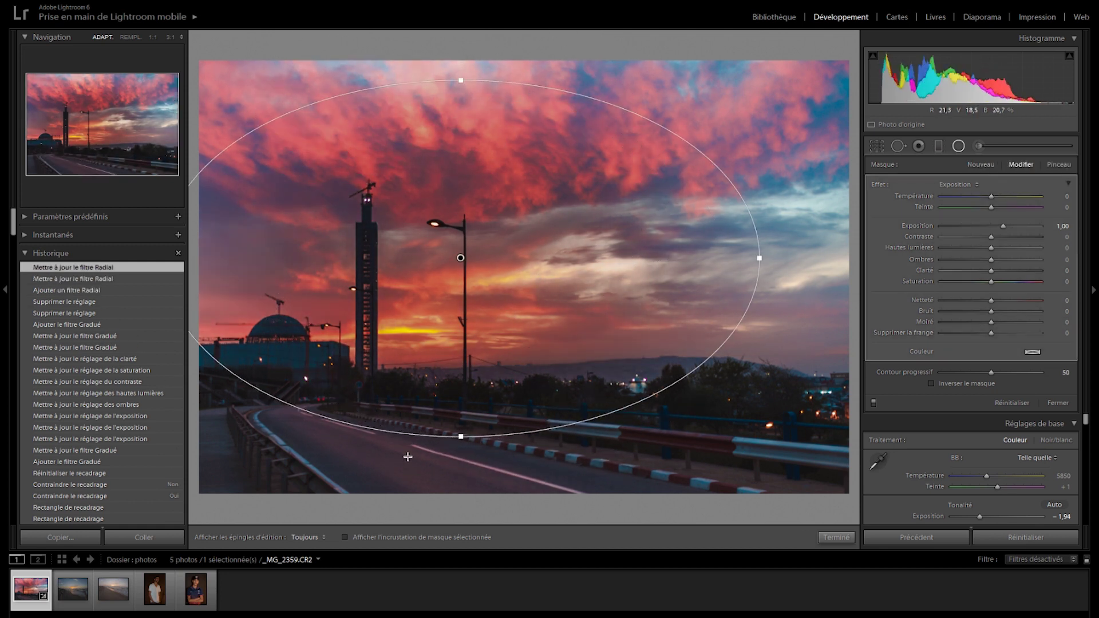
left_click_drag(461, 436, 474, 471)
left_click_drag(471, 361, 522, 349)
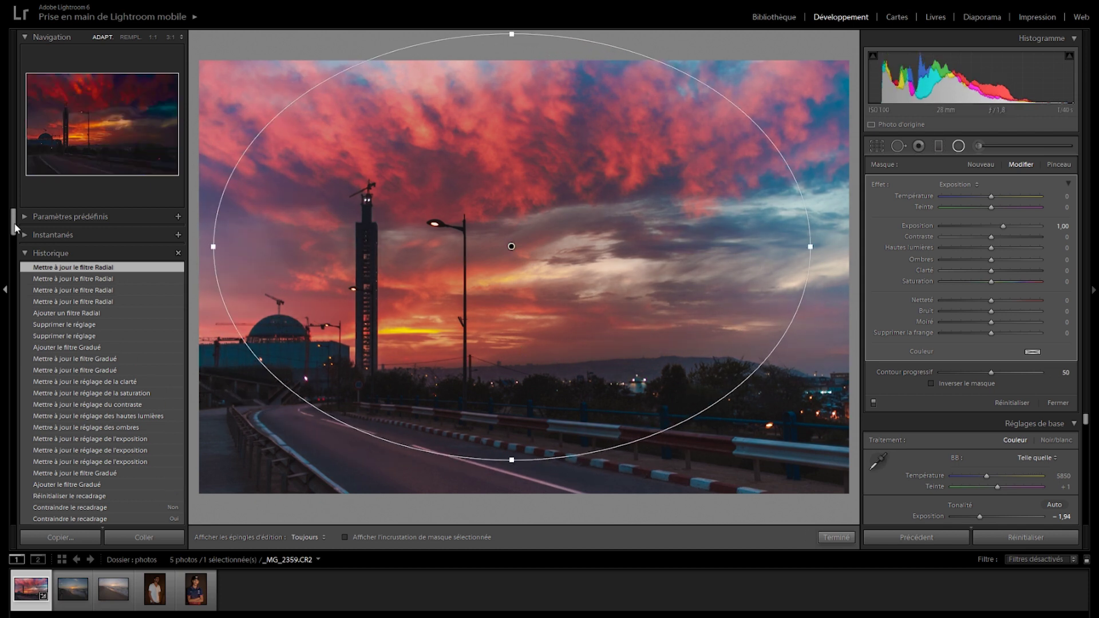
- Try the radial filter with its mask inverted and exposure at 0.44, and turn the inversion off again
left_click(930, 382)
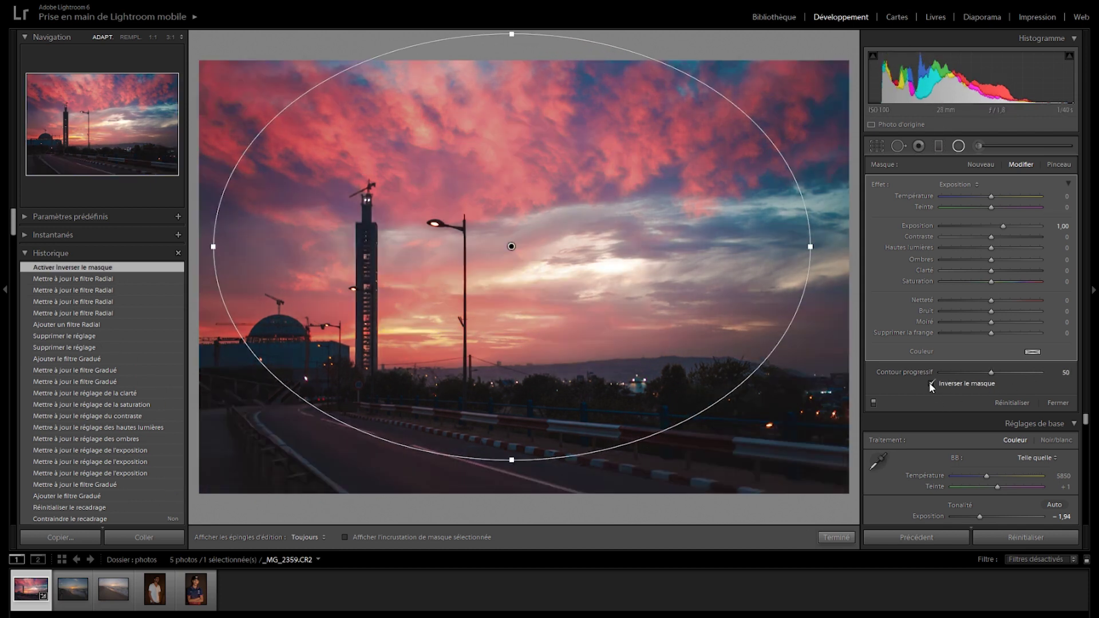
mouse_move(1004, 229)
left_mouse_down()
mouse_move(956, 225)
mouse_move(1007, 233)
mouse_move(998, 233)
left_mouse_up()
left_click(931, 382)
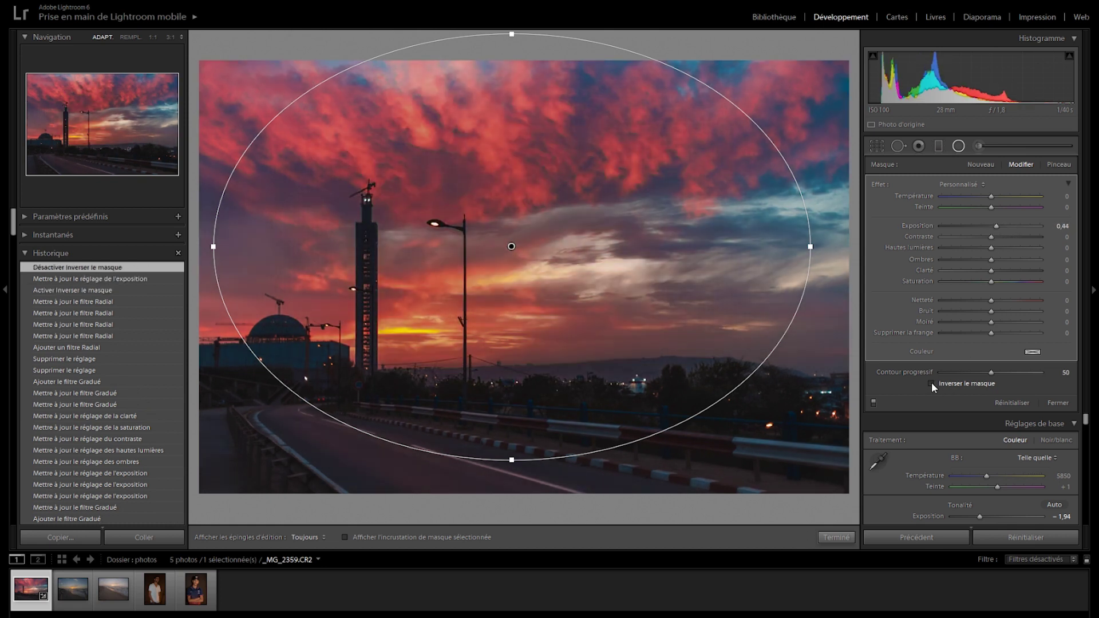
- Set the radial filter's exposure to -1.18, contrast -38, shadows 51, clarity 43 and saturation 62
left_click_drag(985, 225, 951, 226)
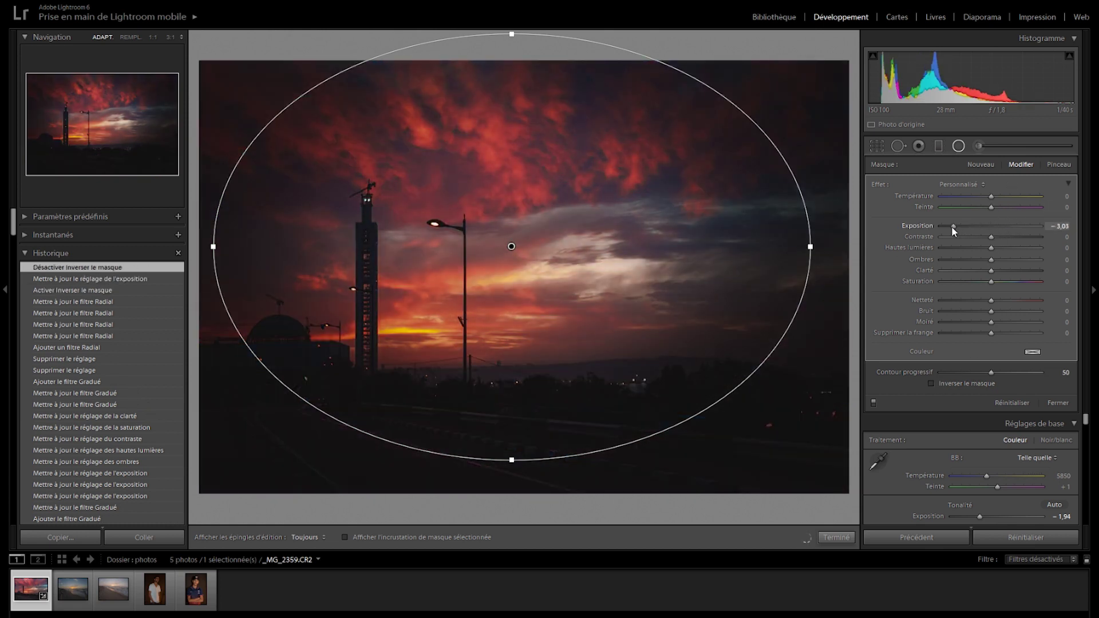
left_click_drag(990, 260, 1021, 283)
mouse_move(991, 236)
left_mouse_down()
mouse_move(1005, 237)
mouse_move(972, 237)
left_mouse_up()
left_click(976, 225)
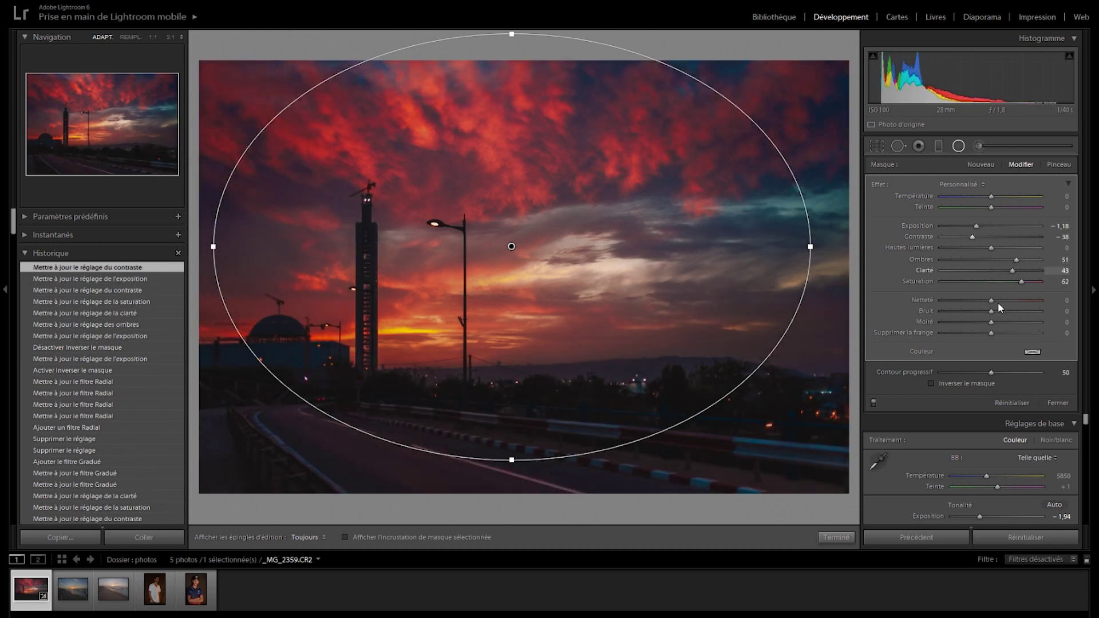
- Set the radial filter's sharpness to 100, noise 48, moiré 55 and defringe 100, narrow the ellipse, and delete the filter
left_click_drag(1010, 315, 1015, 316)
left_click_drag(991, 322, 1056, 341)
left_click_drag(810, 246, 693, 301)
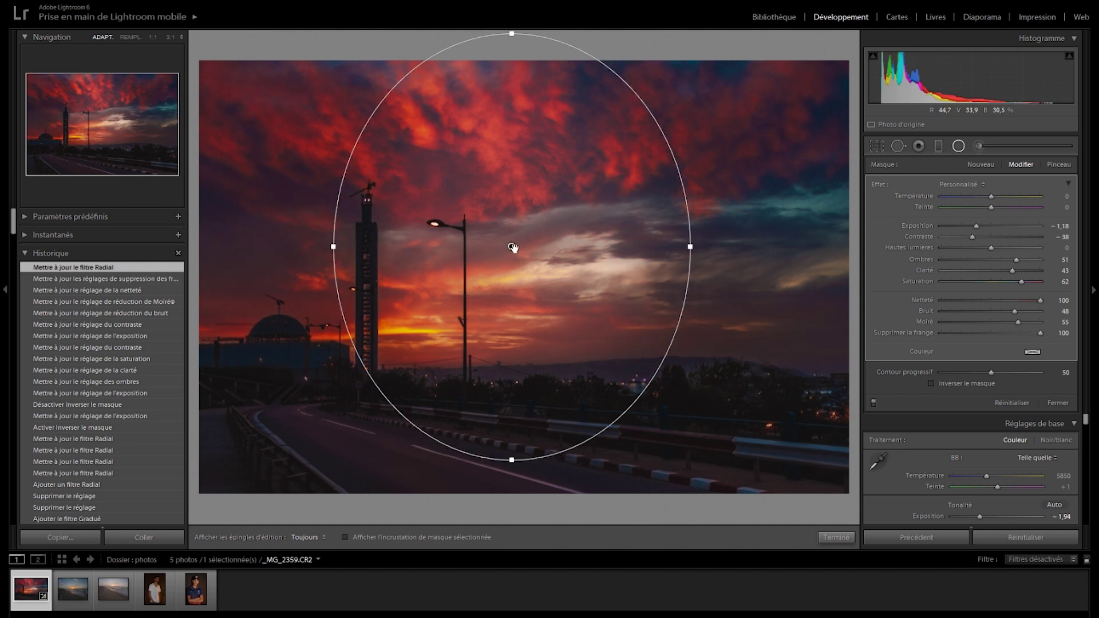
key("Delete")
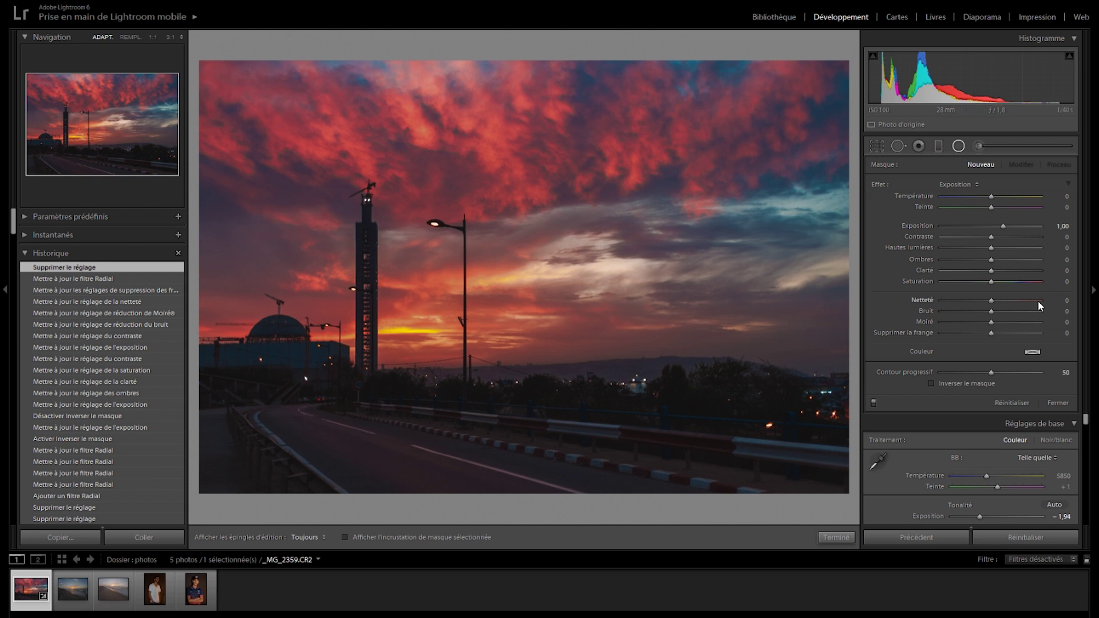
- Activate the Adjustment Brush, adjust brush A's size, and set up brush B with size 34.9 and exposure 2.00
key("shift+m")
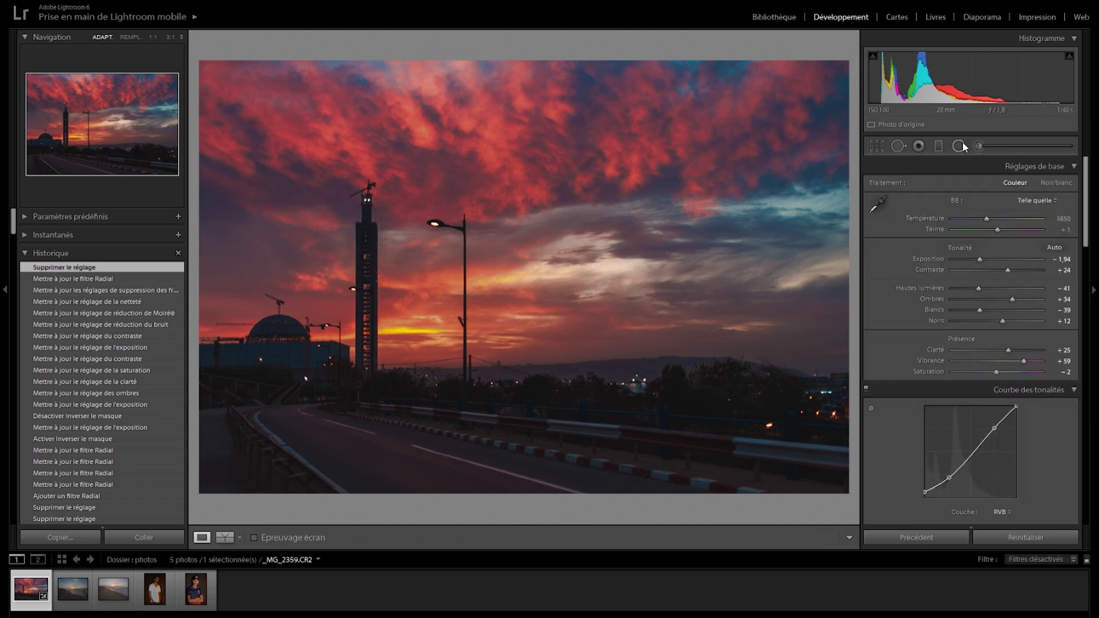
left_click(976, 147)
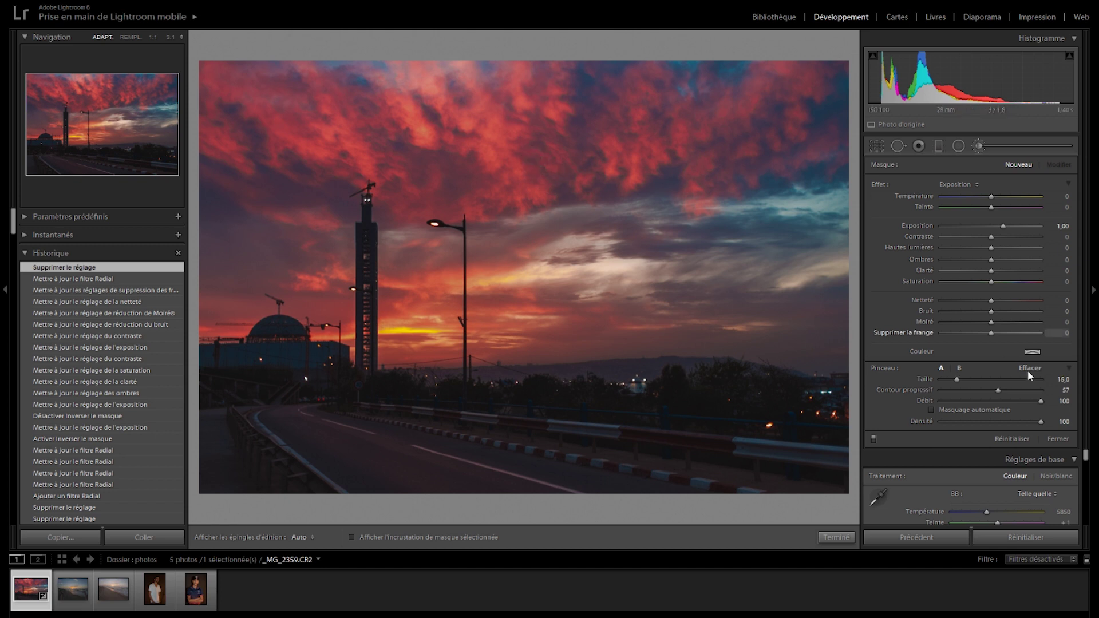
mouse_move(953, 379)
left_mouse_down()
mouse_move(966, 380)
mouse_move(956, 384)
left_mouse_up()
left_click(959, 368)
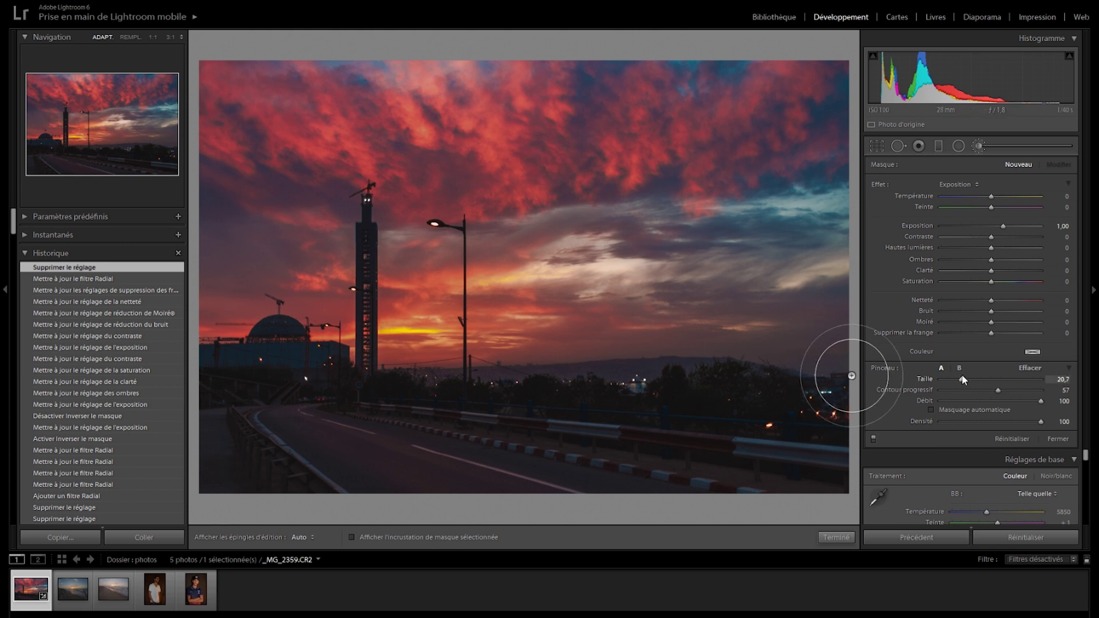
mouse_move(946, 381)
left_mouse_down()
mouse_move(1042, 397)
mouse_move(903, 411)
mouse_move(979, 411)
mouse_move(929, 411)
left_mouse_up()
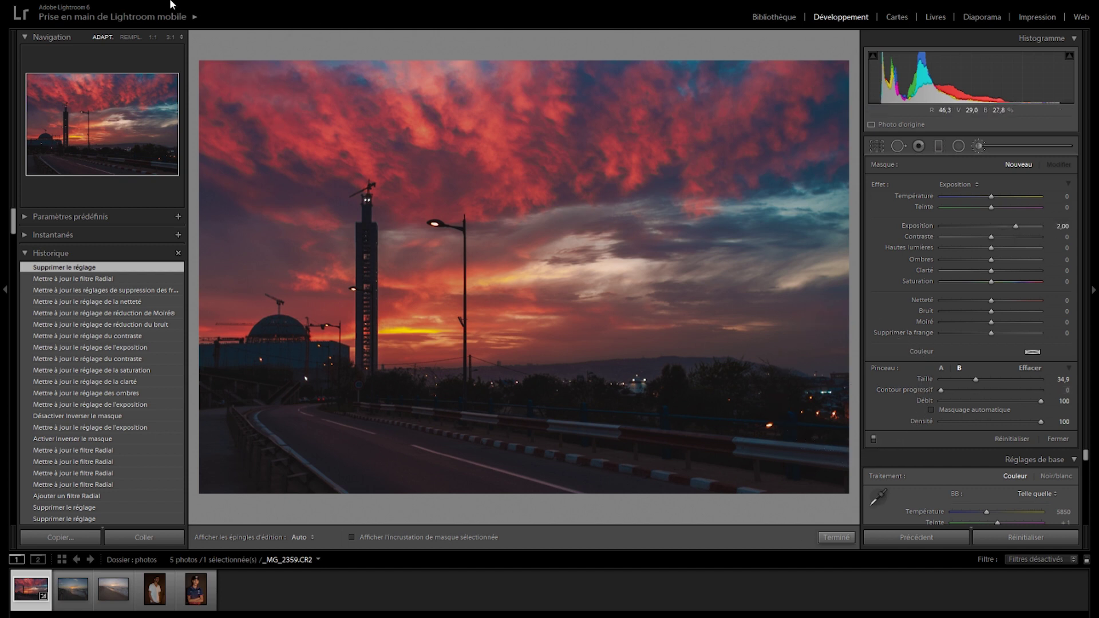
- Try hard-edged and feathered brush B strokes across the sky and above the horizon at exposure 2.00
key("h")
left_click_drag(332, 131, 523, 133)
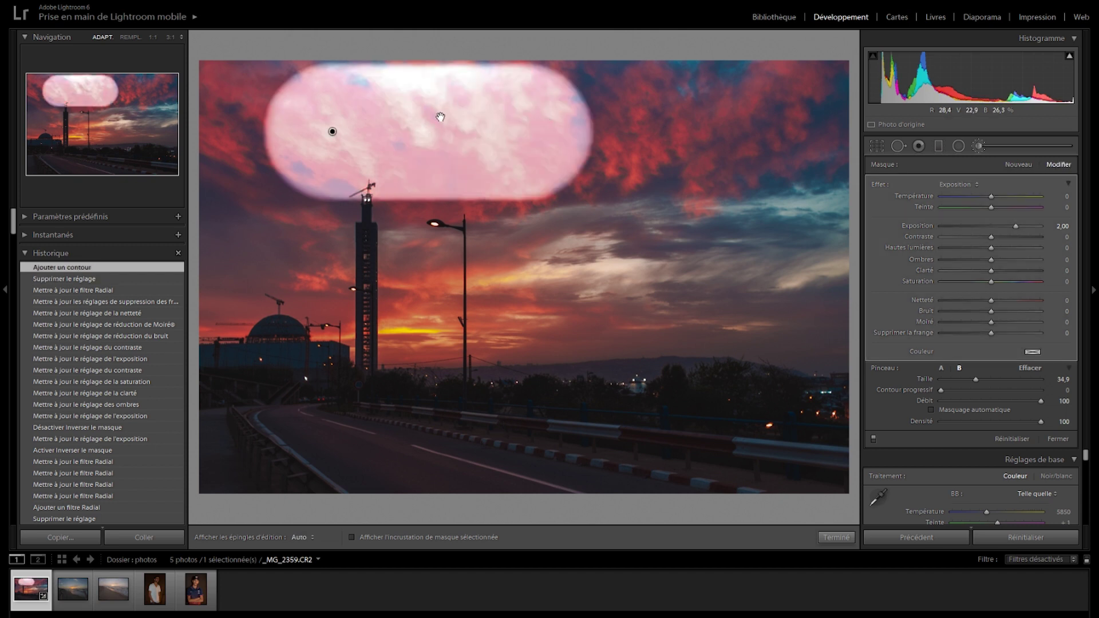
left_click_drag(1012, 390, 1046, 388)
mouse_move(309, 355)
left_mouse_down()
mouse_move(397, 368)
mouse_move(710, 356)
left_mouse_up()
mouse_move(727, 246)
left_mouse_down()
mouse_move(711, 215)
mouse_move(697, 215)
mouse_move(711, 209)
left_mouse_up()
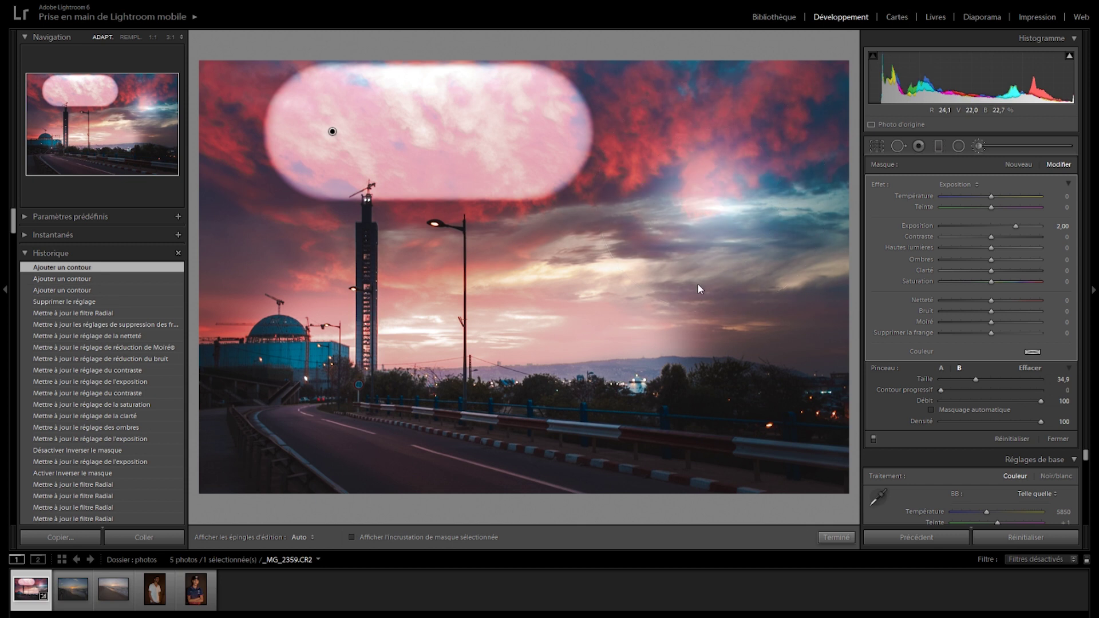
left_click(769, 355)
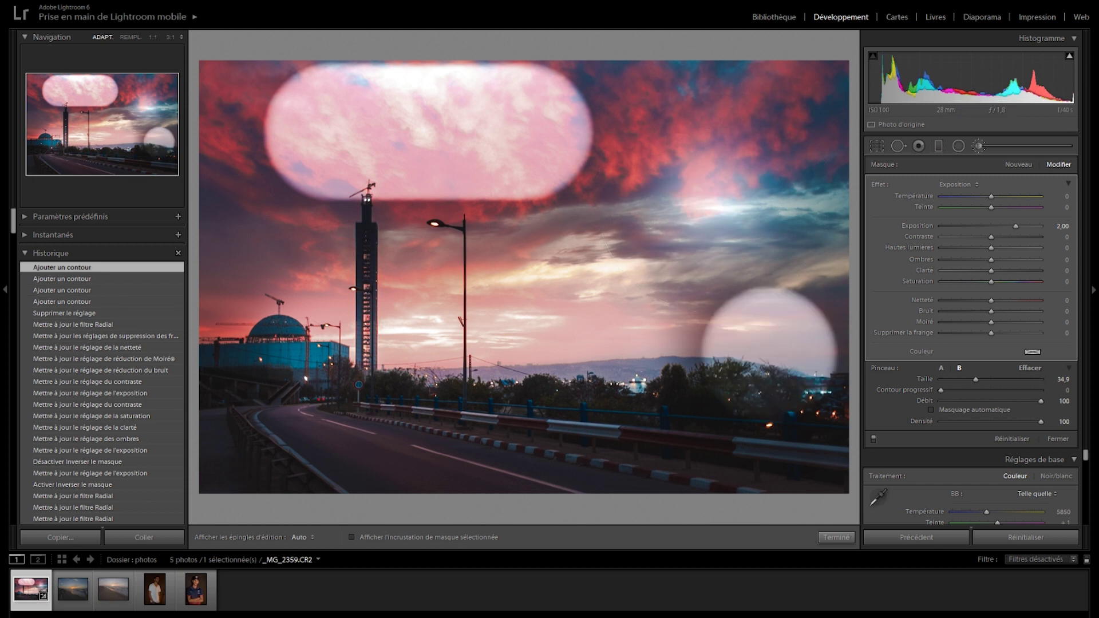
- Undo the trial brush strokes in the sky and above the horizon
key("ctrl+z")
key("ctrl+z")
key("ctrl+z")
key("ctrl+z")
- Paint the whole sky with brush B at feather 67, and set the adjustment's exposure to 0.02 and saturation to 47
key("h")
mouse_move(273, 117)
left_mouse_down()
mouse_move(262, 111)
mouse_move(534, 111)
mouse_move(401, 86)
mouse_move(330, 102)
mouse_move(789, 114)
mouse_move(829, 137)
mouse_move(572, 172)
mouse_move(274, 91)
mouse_move(224, 183)
mouse_move(275, 252)
mouse_move(189, 258)
mouse_move(309, 286)
mouse_move(446, 246)
mouse_move(731, 275)
mouse_move(597, 208)
mouse_move(801, 241)
mouse_move(813, 326)
left_mouse_up()
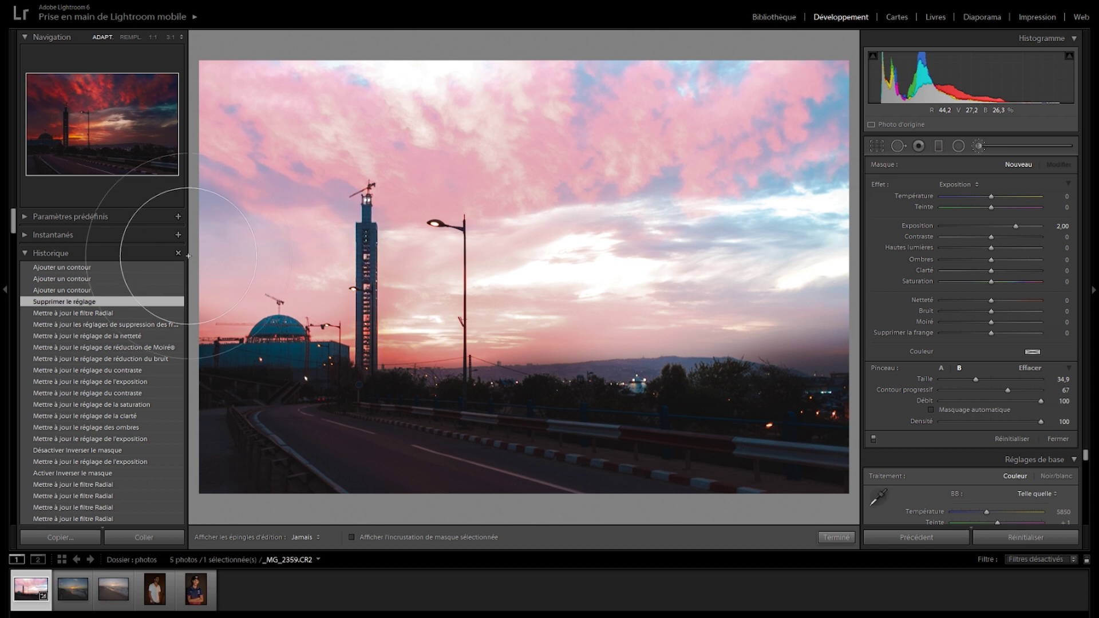
left_click_drag(1017, 228, 992, 236)
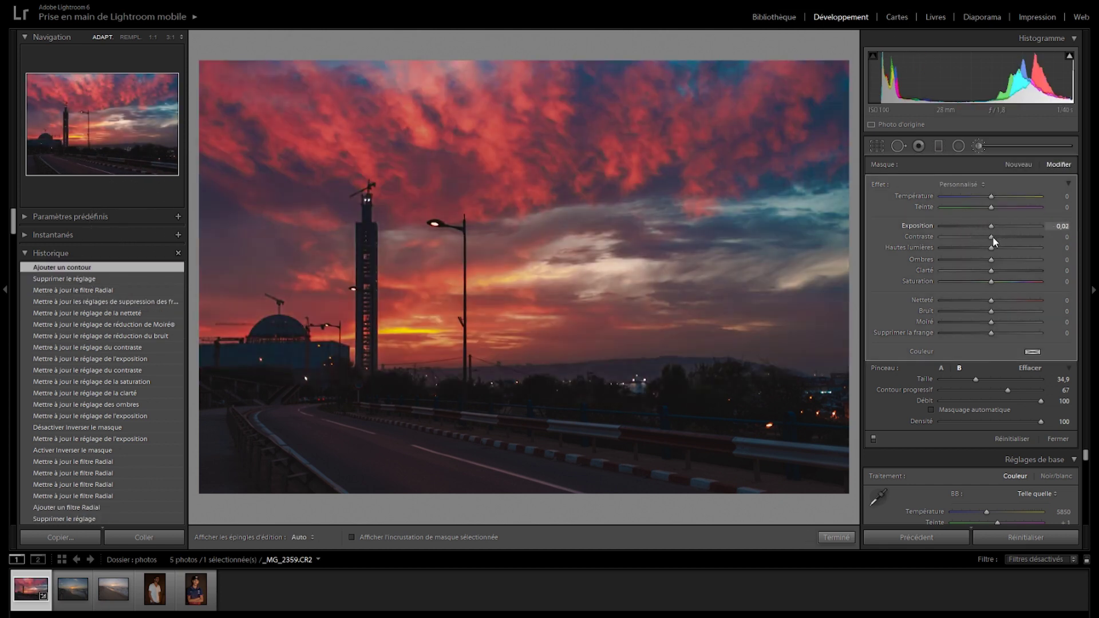
left_click(1014, 281)
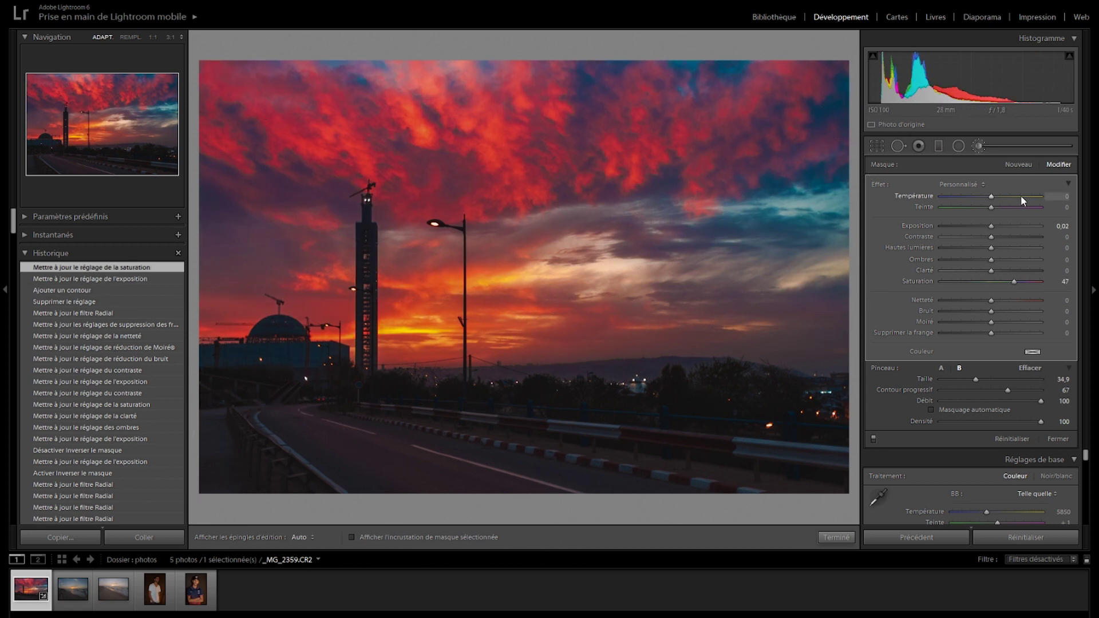
- Switch the brush adjustments off and on several times to compare the sky with and without them
left_click(872, 437)
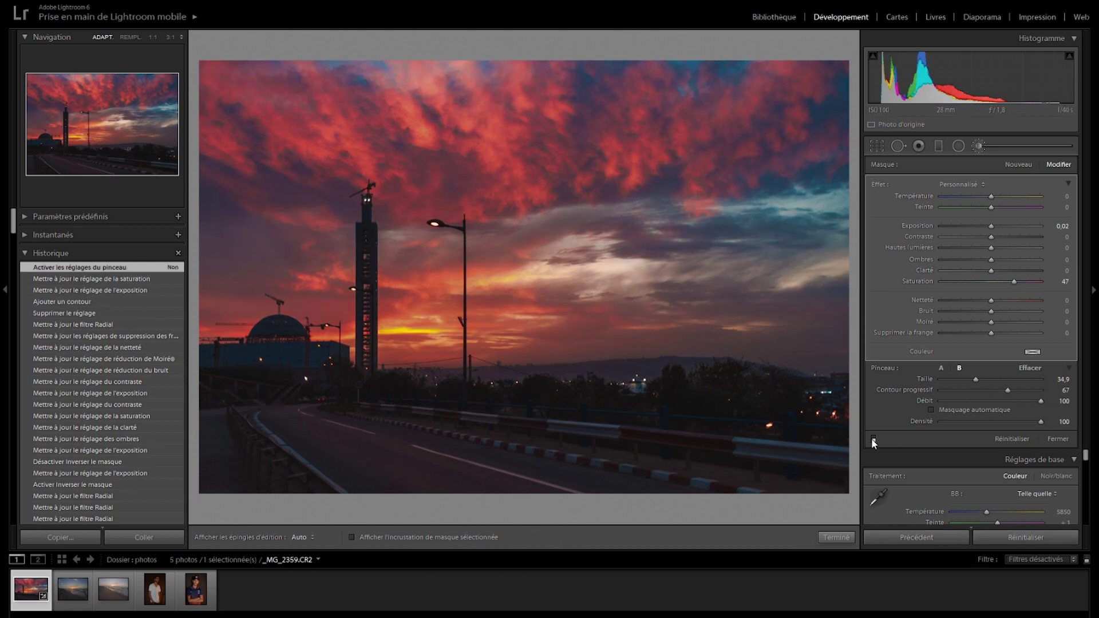
left_click(873, 438)
left_click(873, 438)
left_click(872, 438)
left_click(873, 438)
left_click(873, 438)
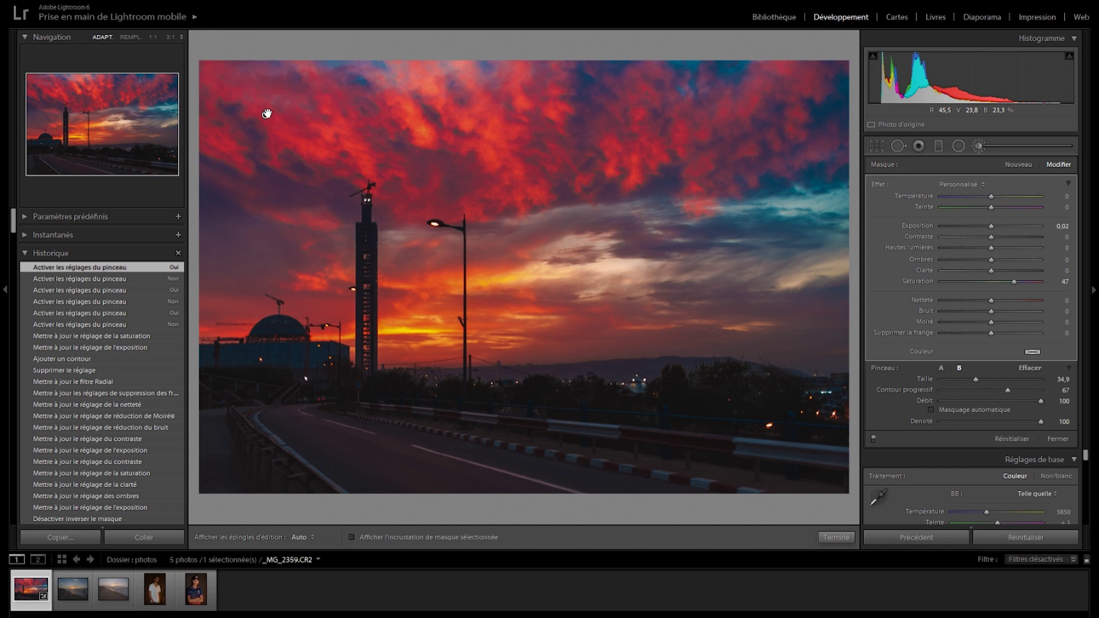
- Check the sky mask overlay and erase the spill over the trees with the eraser at size 5.0 and feather 100
mouse_move(265, 115)
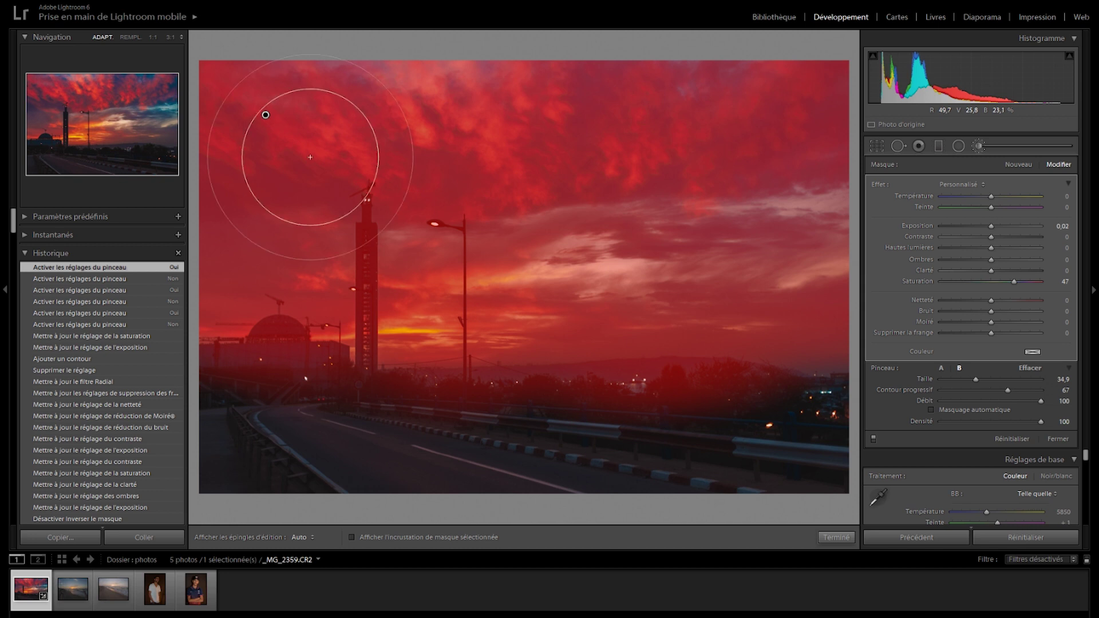
scroll(504, 366, "down", 4)
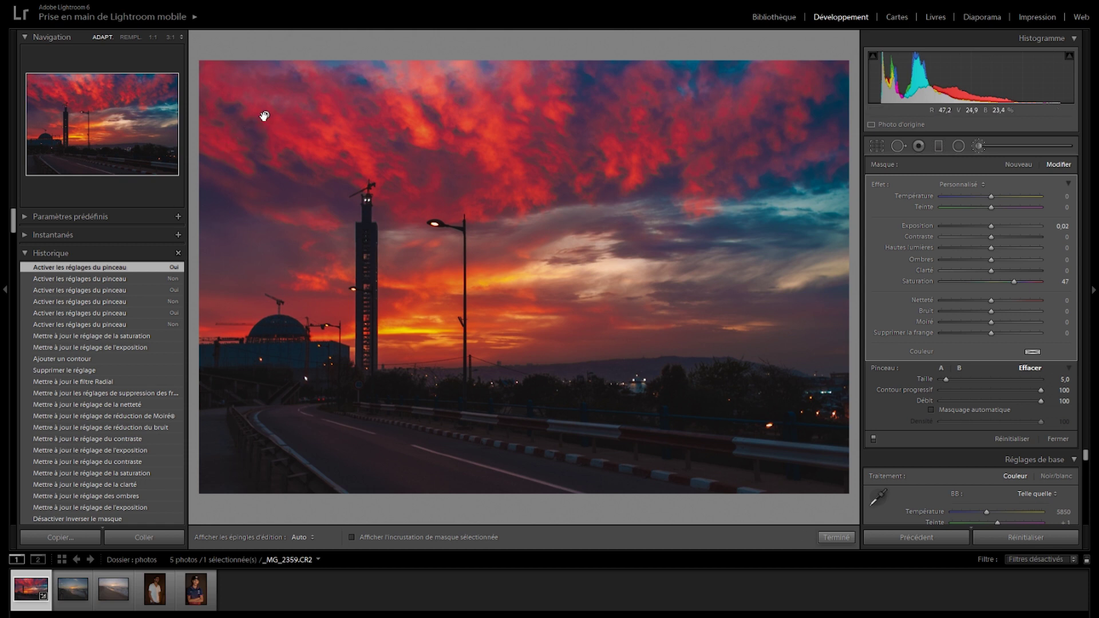
key("o")
key("h")
left_click(266, 112)
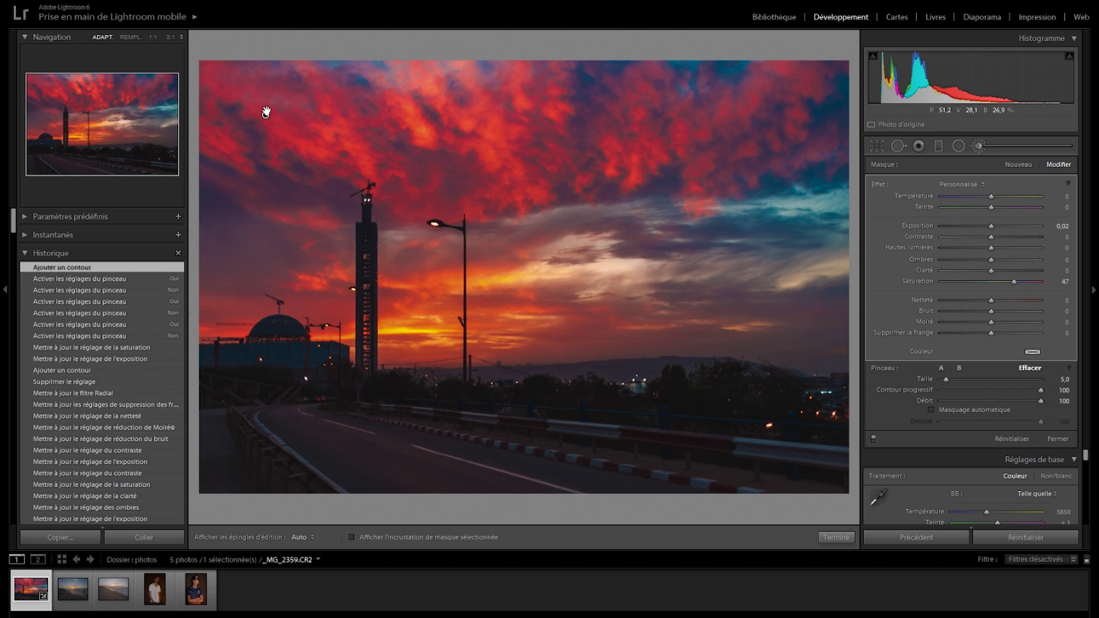
- Enlarge the eraser to 7.0, erase the mask along the guardrail and below the domed building, and check the overlay
mouse_move(265, 118)
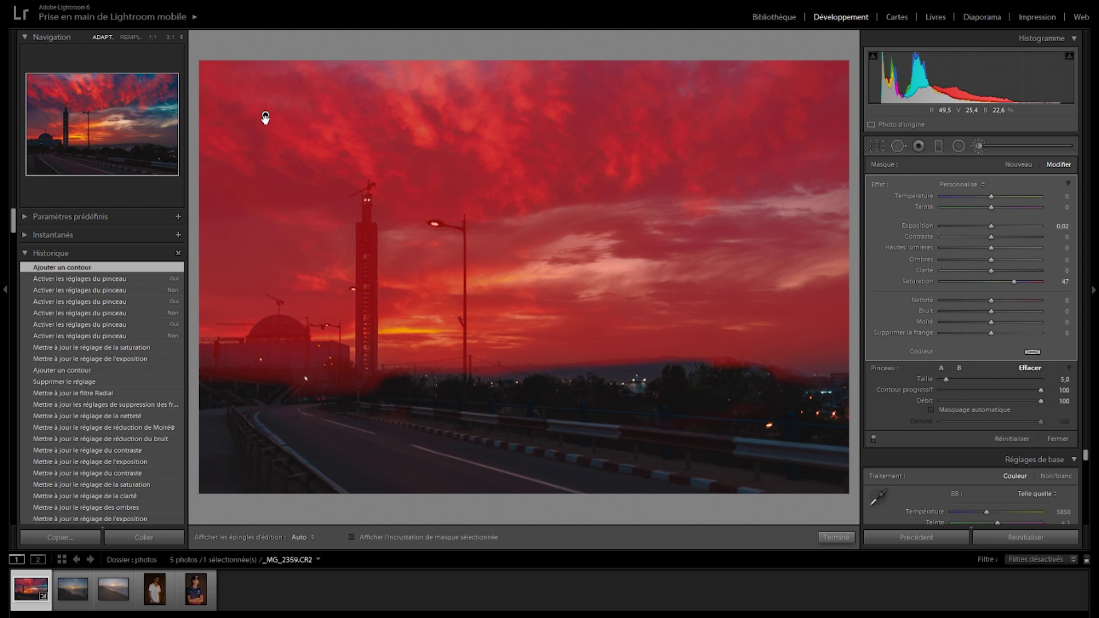
scroll(417, 412, "up", 2)
left_click_drag(418, 412, 437, 422)
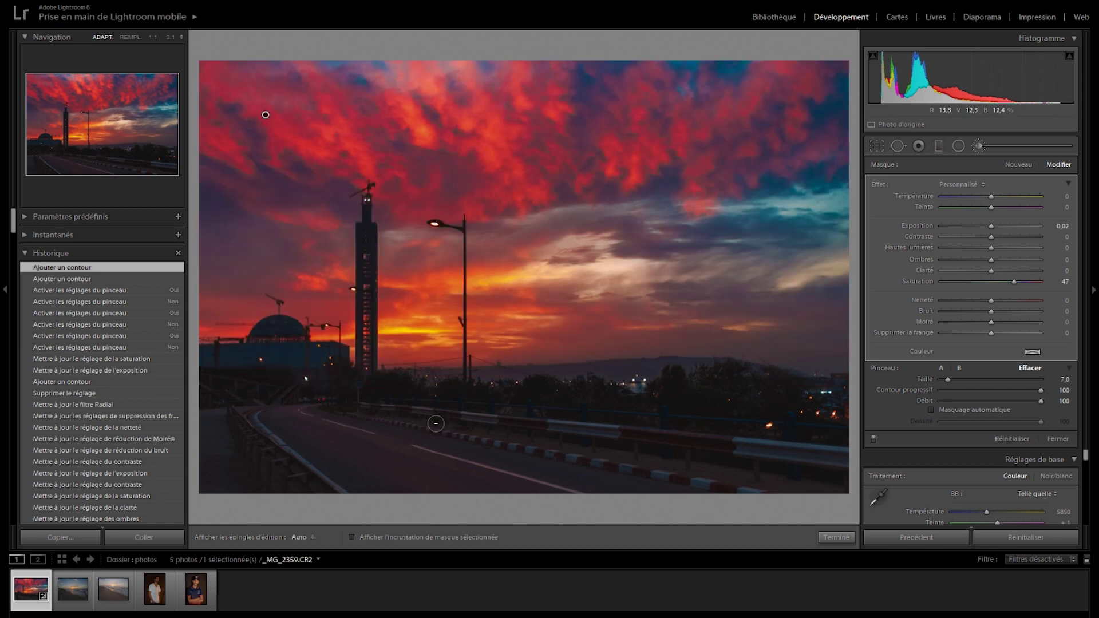
key("h")
mouse_move(240, 391)
left_mouse_down()
mouse_move(252, 431)
mouse_move(281, 418)
left_mouse_up()
key("h")
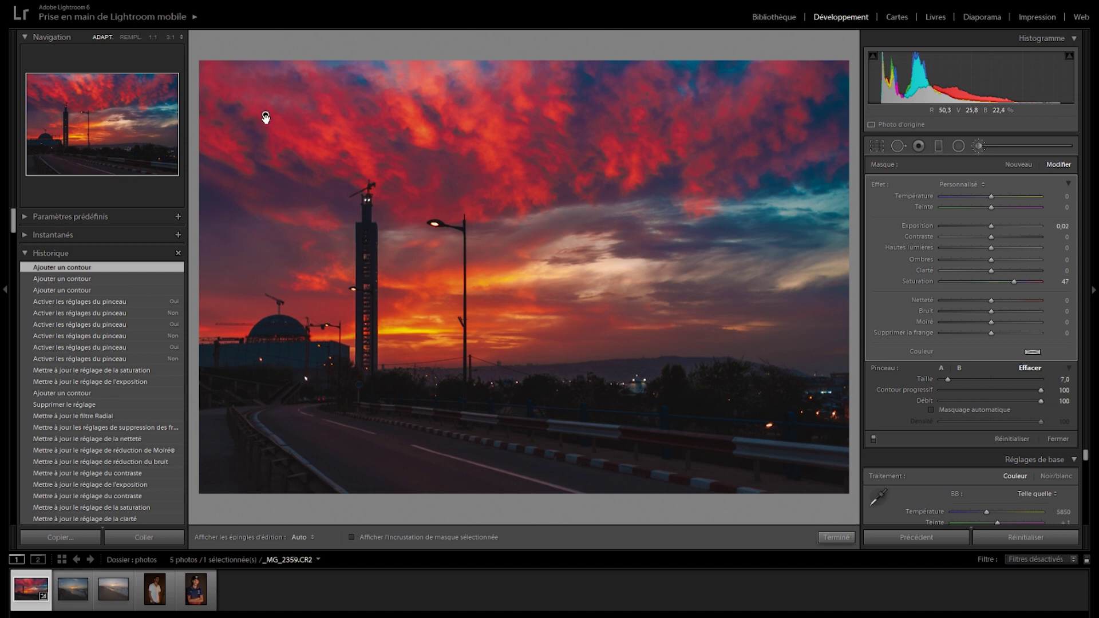
mouse_move(265, 116)
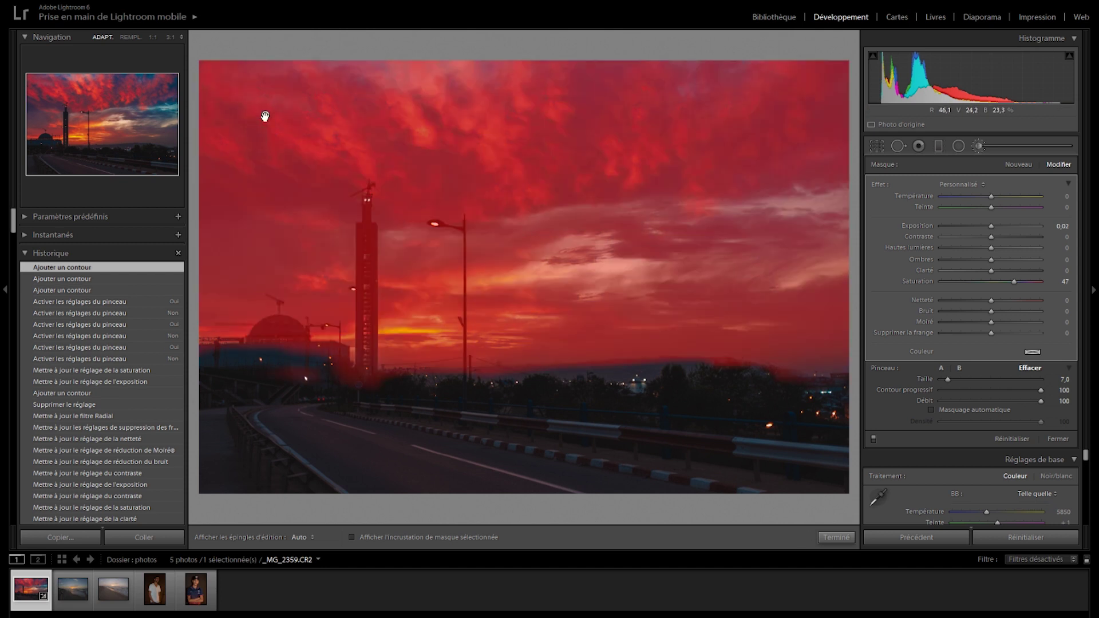
key("h")
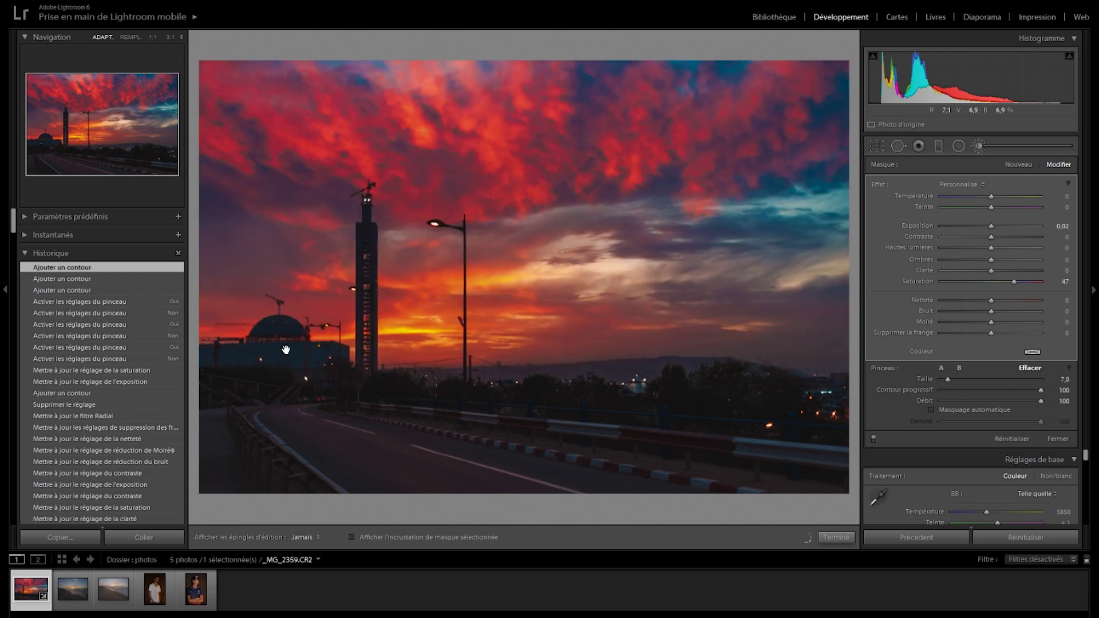
key("h")
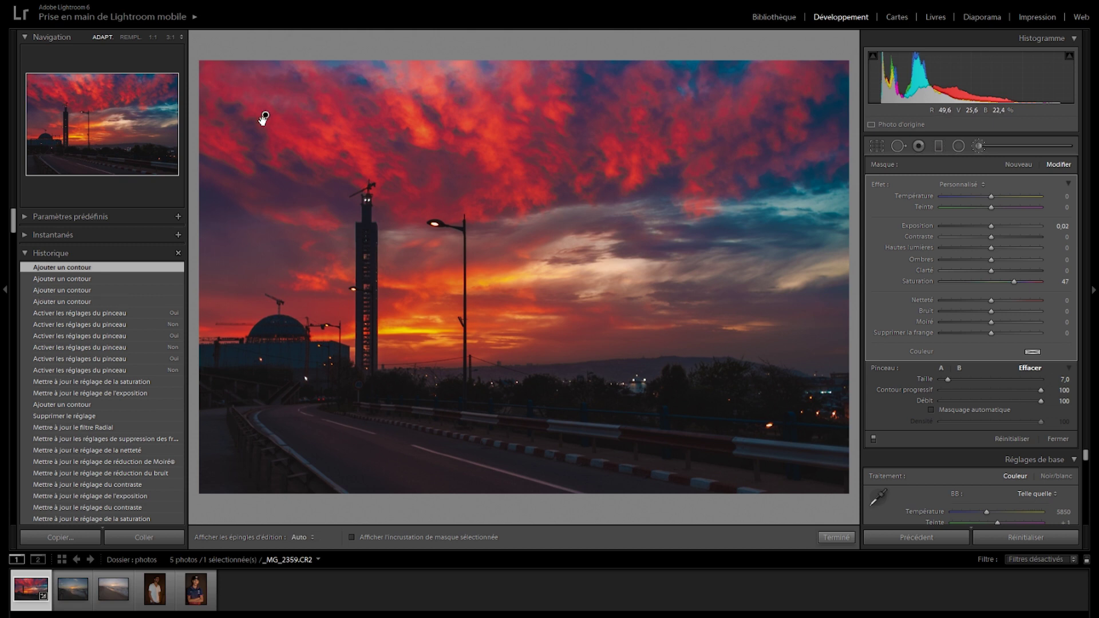
- Start a new brush mask and paint across the sky with brush B at size 21.0 and exposure 2.00
left_click(1018, 164)
key("h")
mouse_move(731, 123)
left_mouse_down()
mouse_move(752, 143)
mouse_move(620, 117)
mouse_move(690, 129)
left_mouse_up()
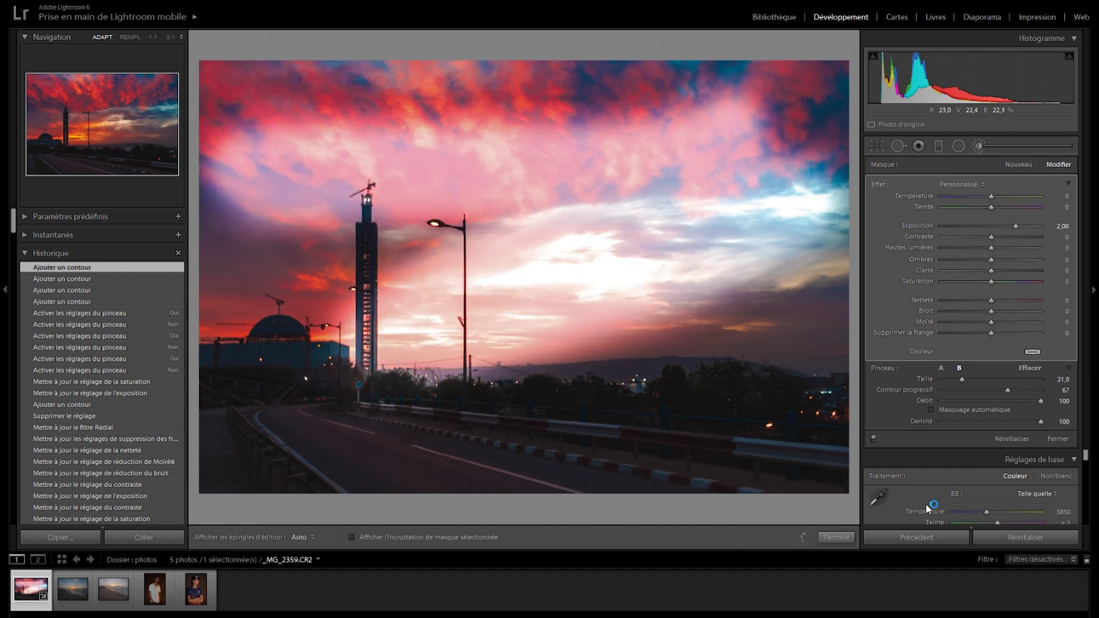
key("h")
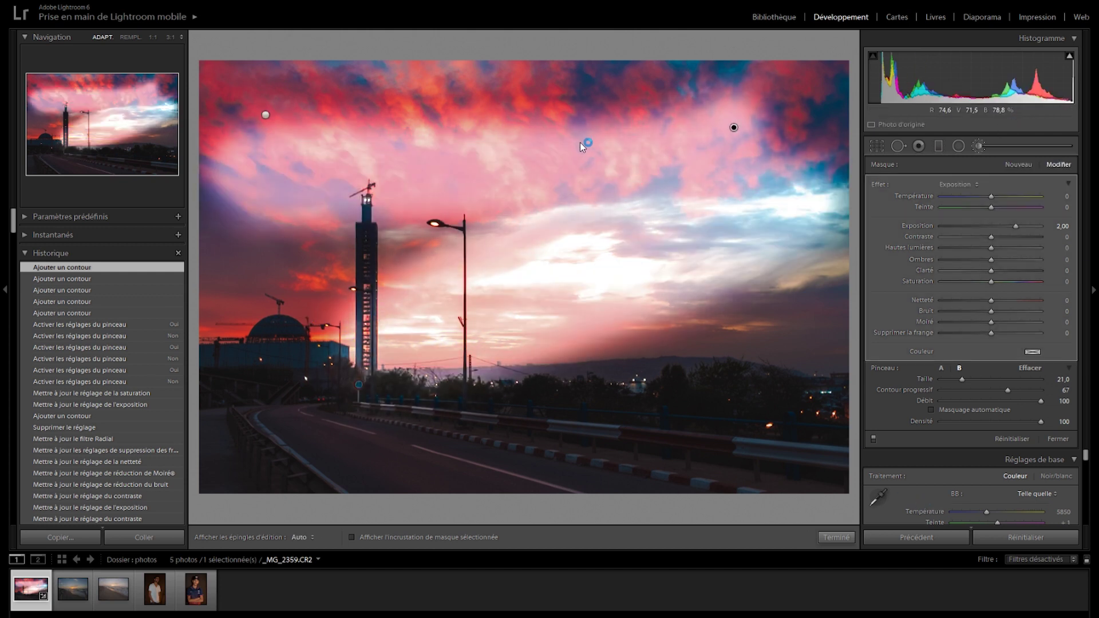
- Undo the new mask's stroke, and select and delete the first sky brush adjustment
key("ctrl+z")
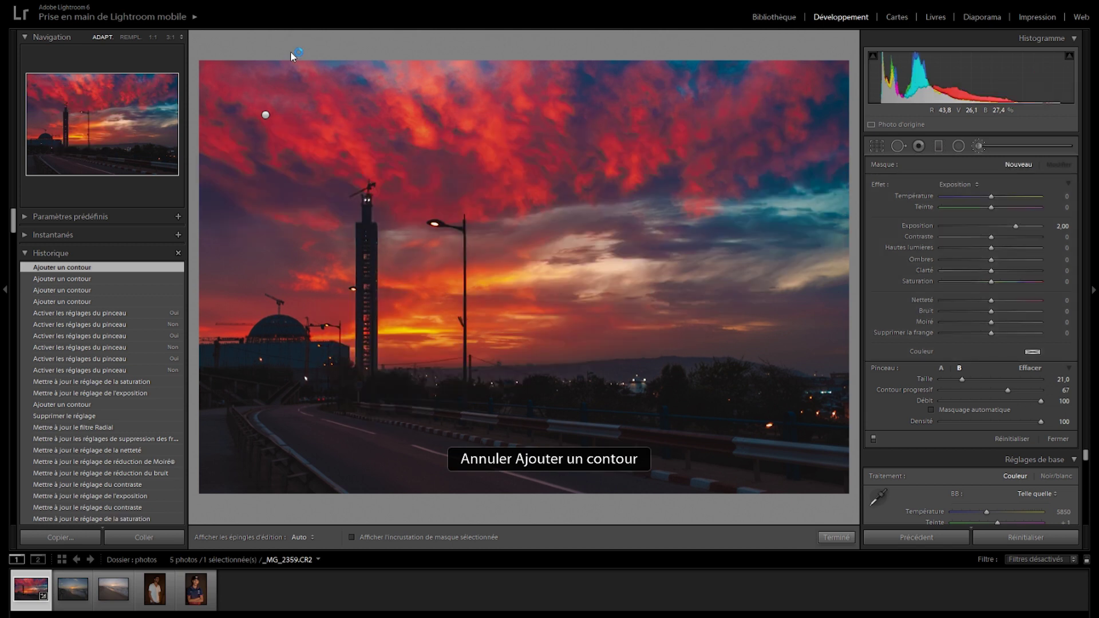
key("o")
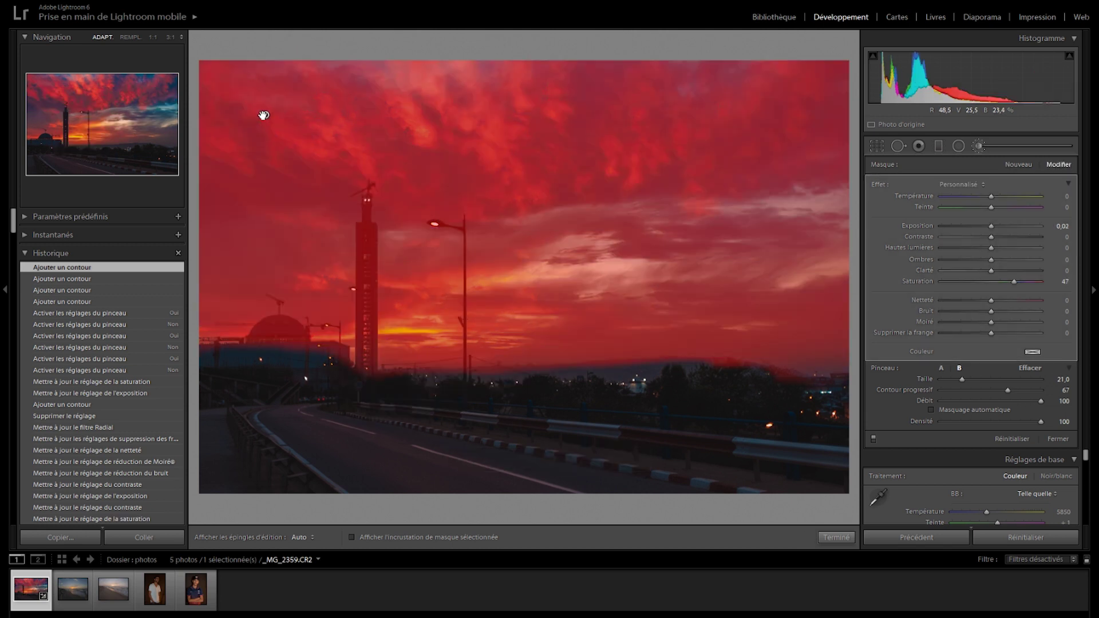
key("Delete")
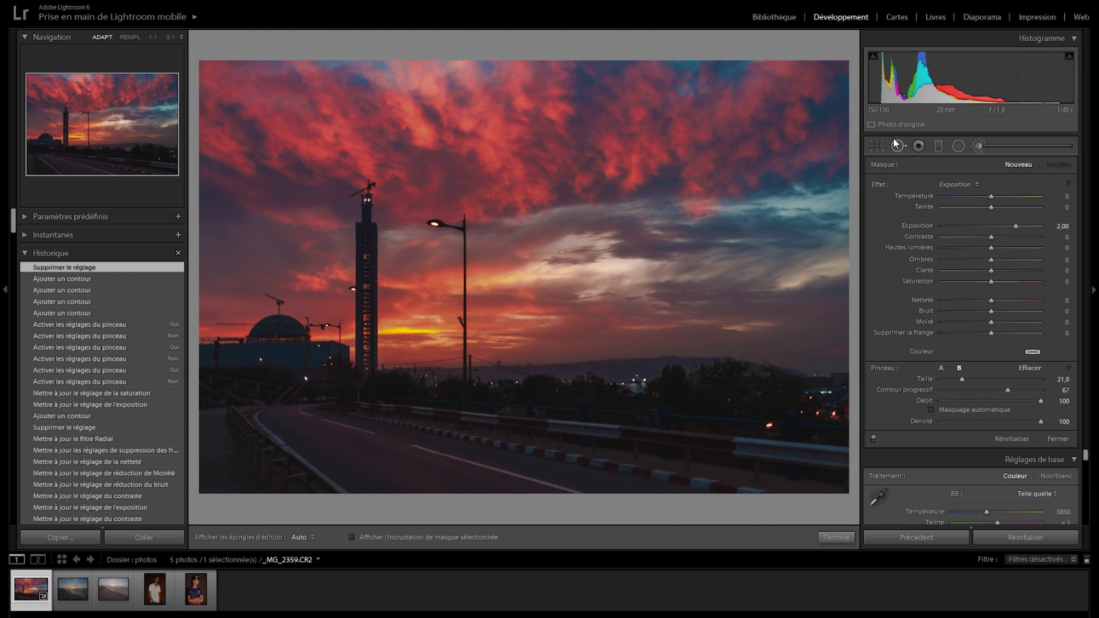
- Close the Adjustment Brush, cycle through the before/after comparison layouts, and return to the single-photo view
left_click(979, 147)
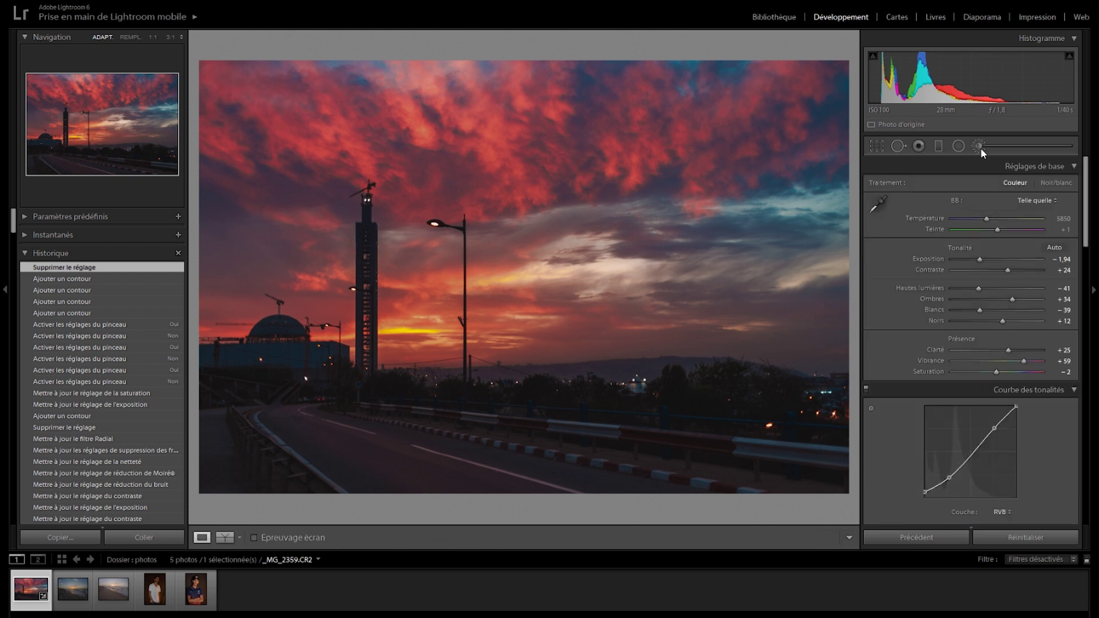
left_click(227, 537)
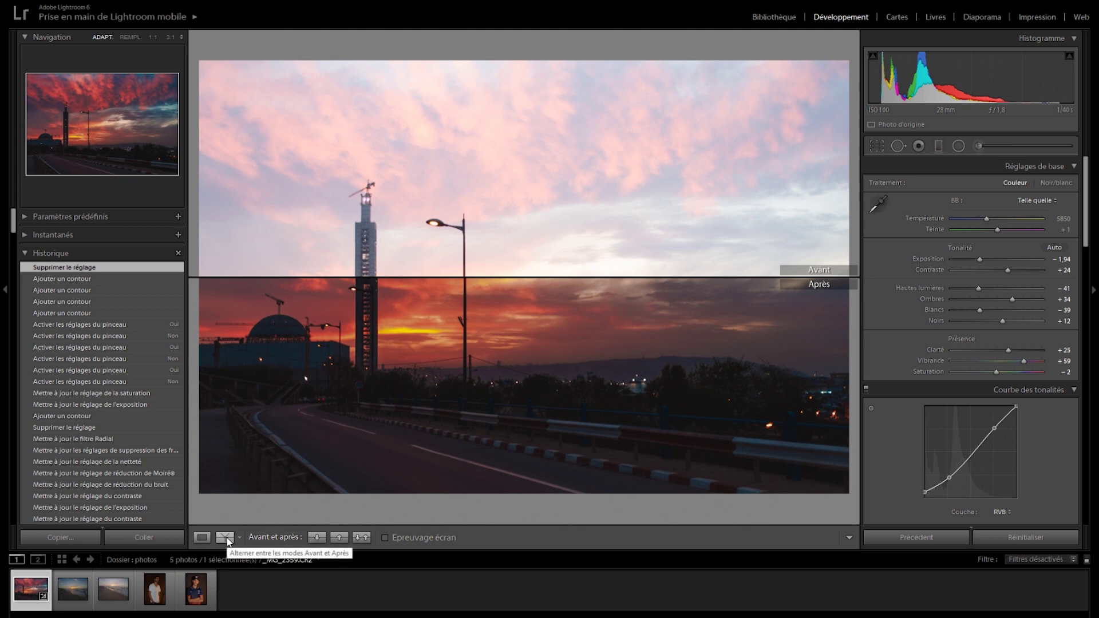
left_click(226, 537)
left_click(225, 537)
left_click(226, 537)
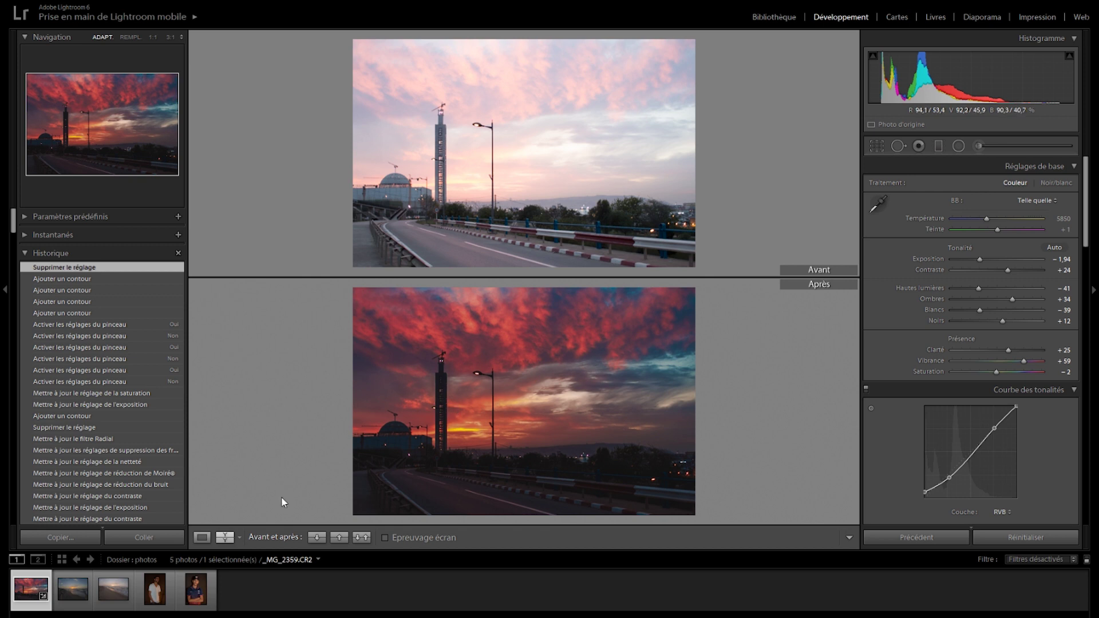
left_click(209, 537)
- Open the export dialog for the photo, look at the destination folder chooser, and keep the current folder
right_click(469, 255)
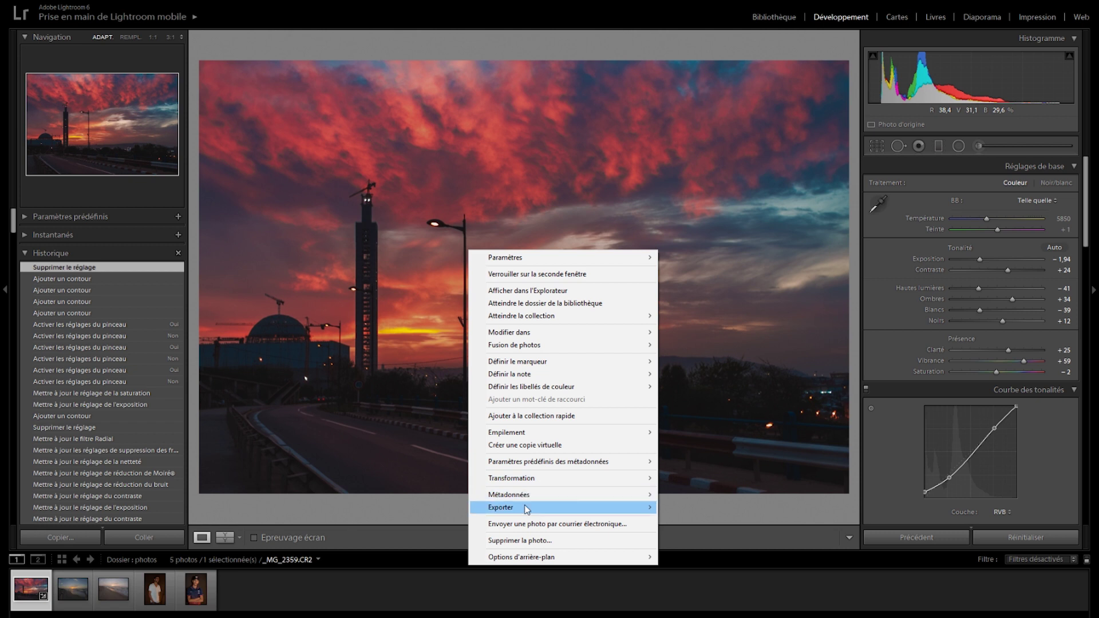
mouse_move(527, 508)
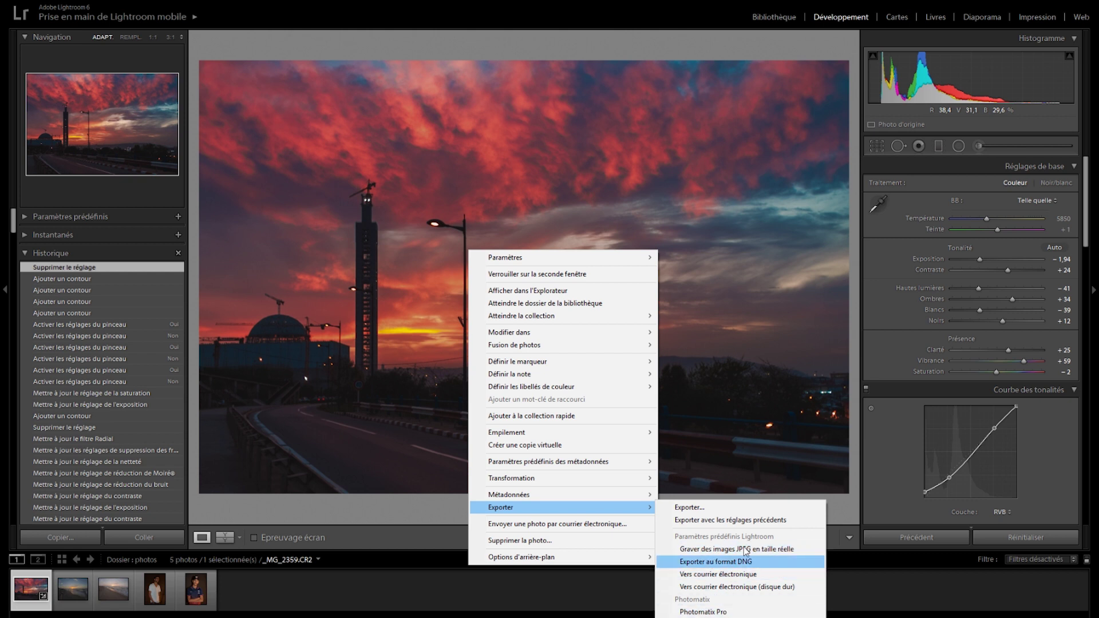
left_click(744, 508)
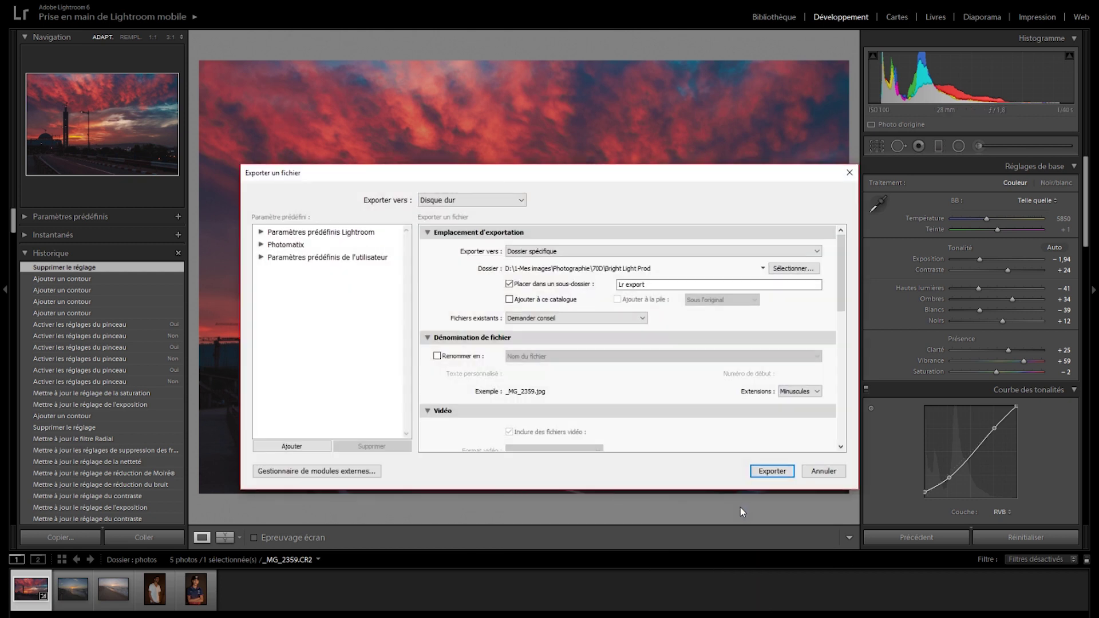
left_click(803, 273)
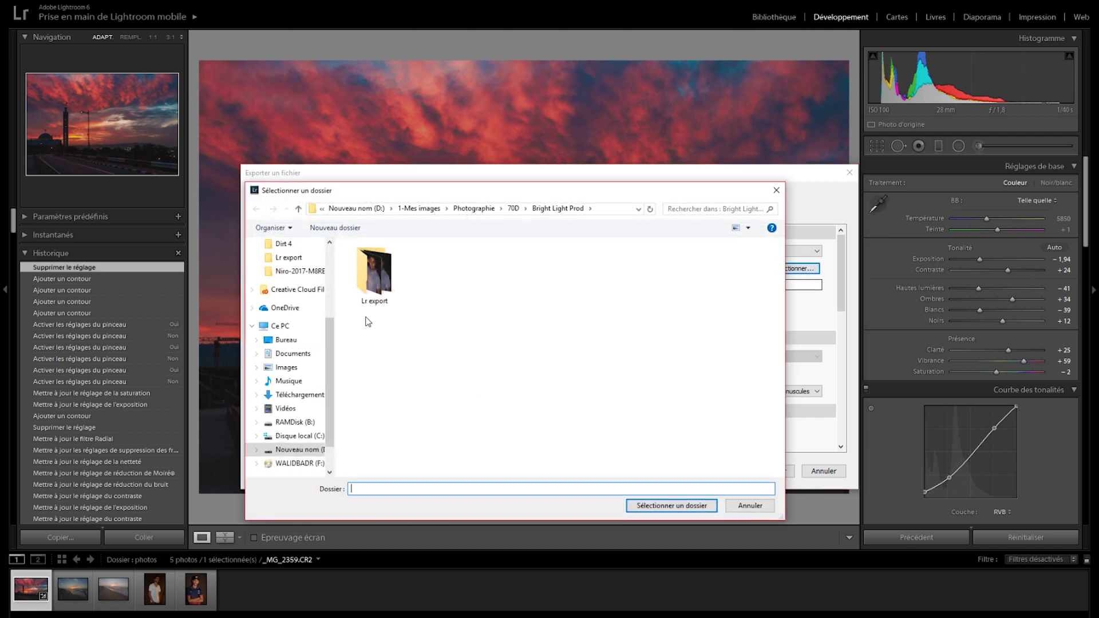
left_click(775, 190)
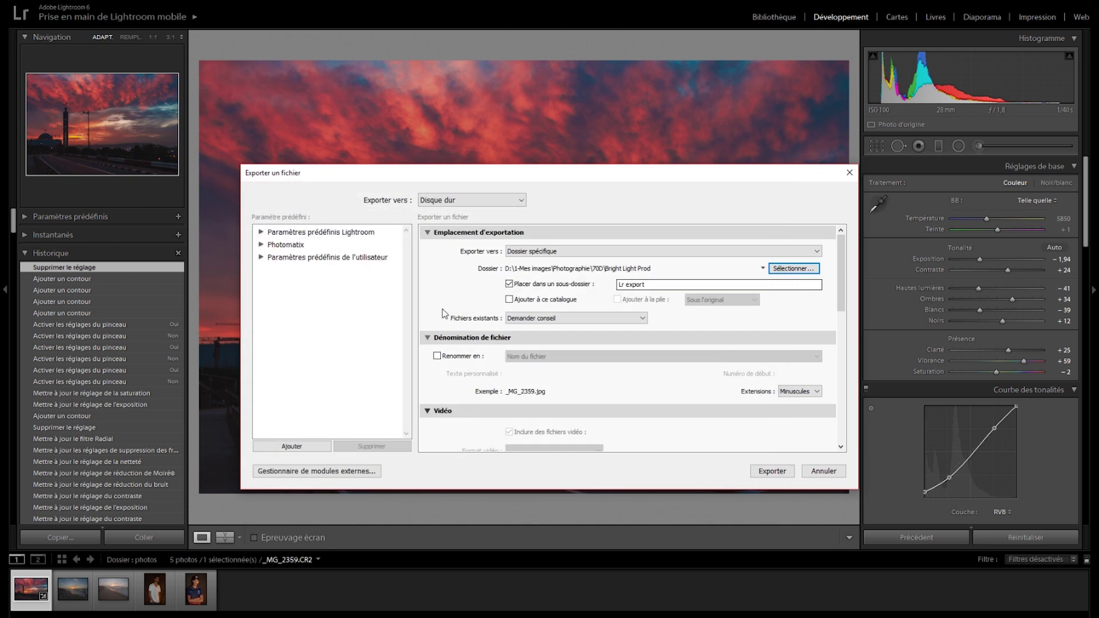
- Review the export settings and set the JPEG quality to 100
scroll(527, 319, "down", 5)
scroll(524, 337, "up", 4)
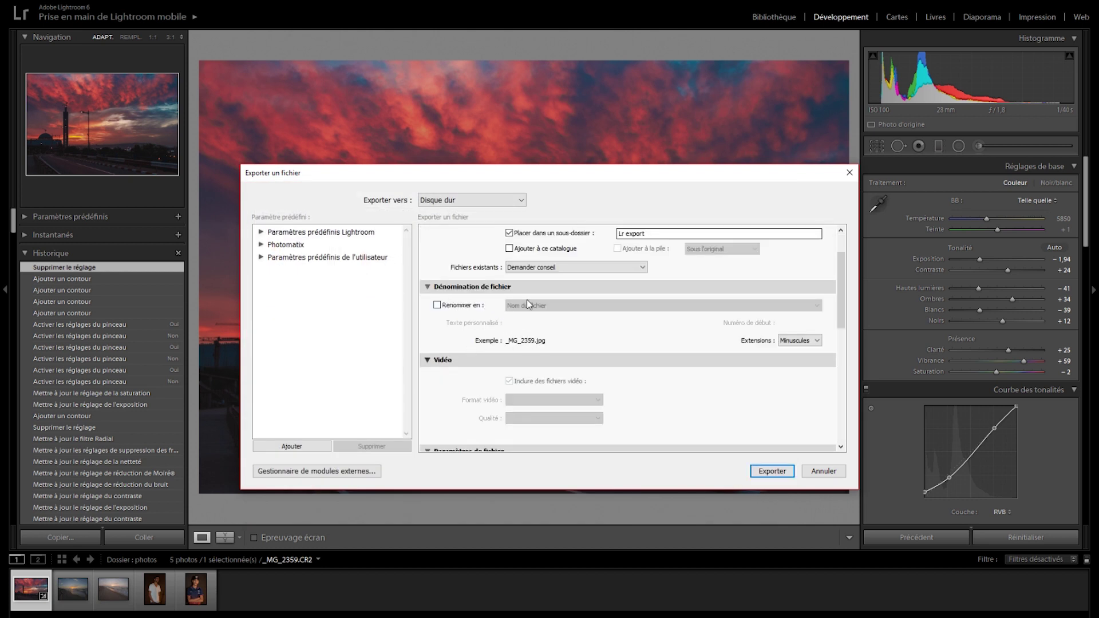
scroll(565, 326, "down", 8)
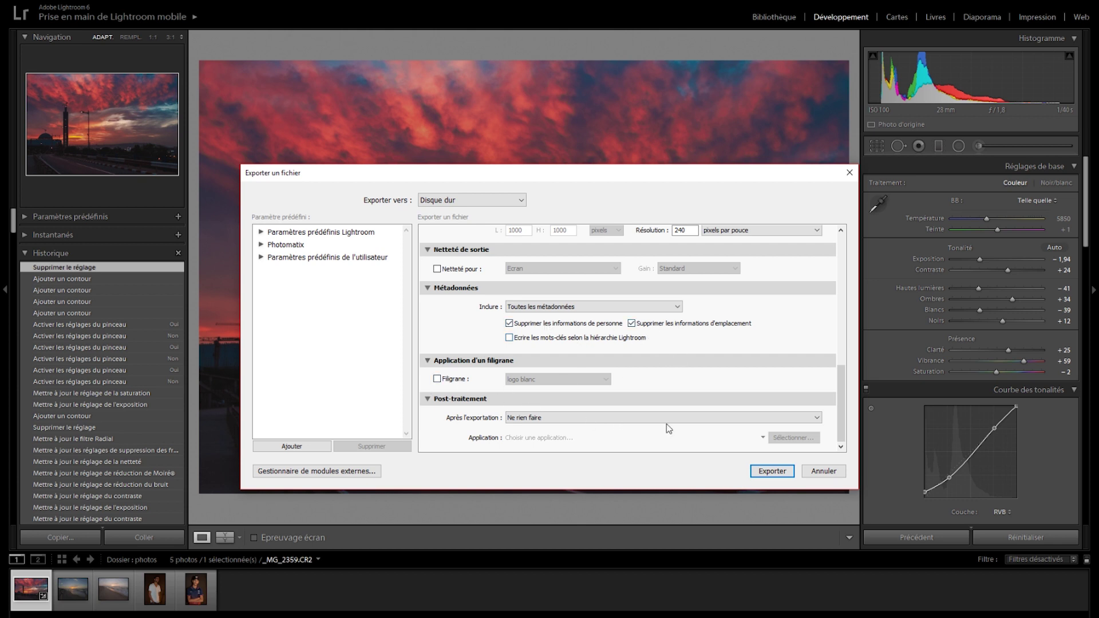
left_click_drag(836, 409, 835, 342)
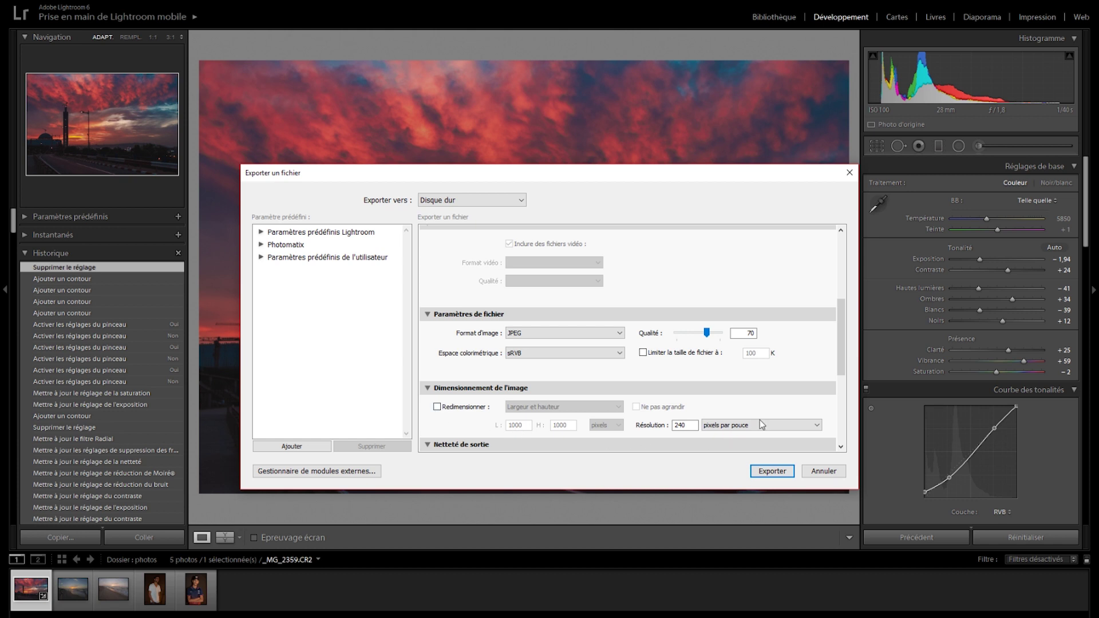
left_click_drag(837, 368, 836, 350)
left_click_drag(708, 392, 724, 392)
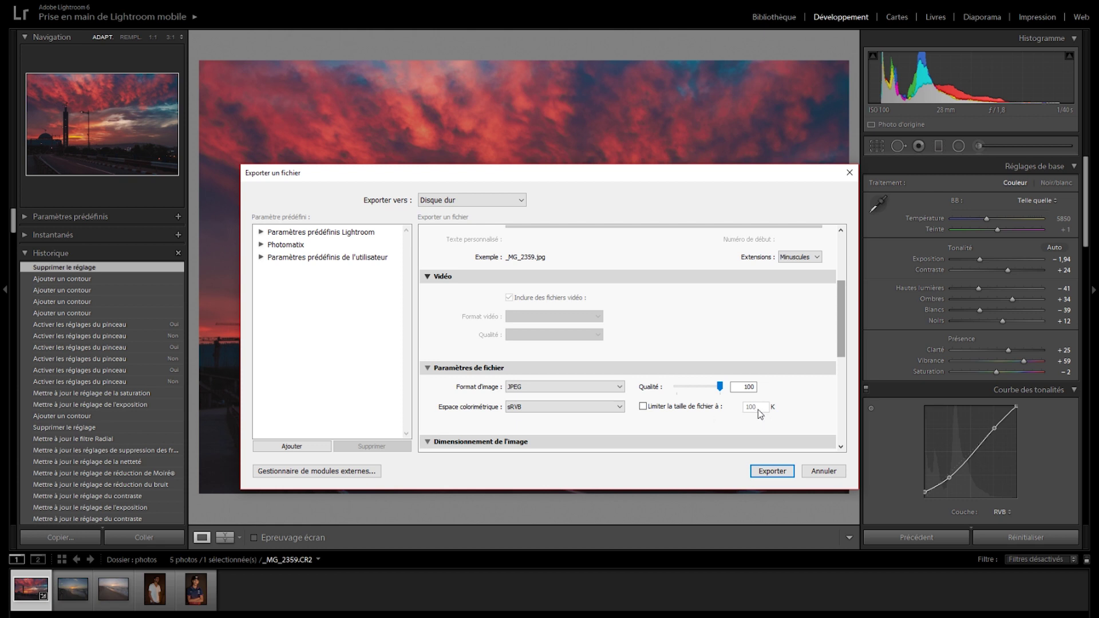
left_click_drag(841, 356, 841, 309)
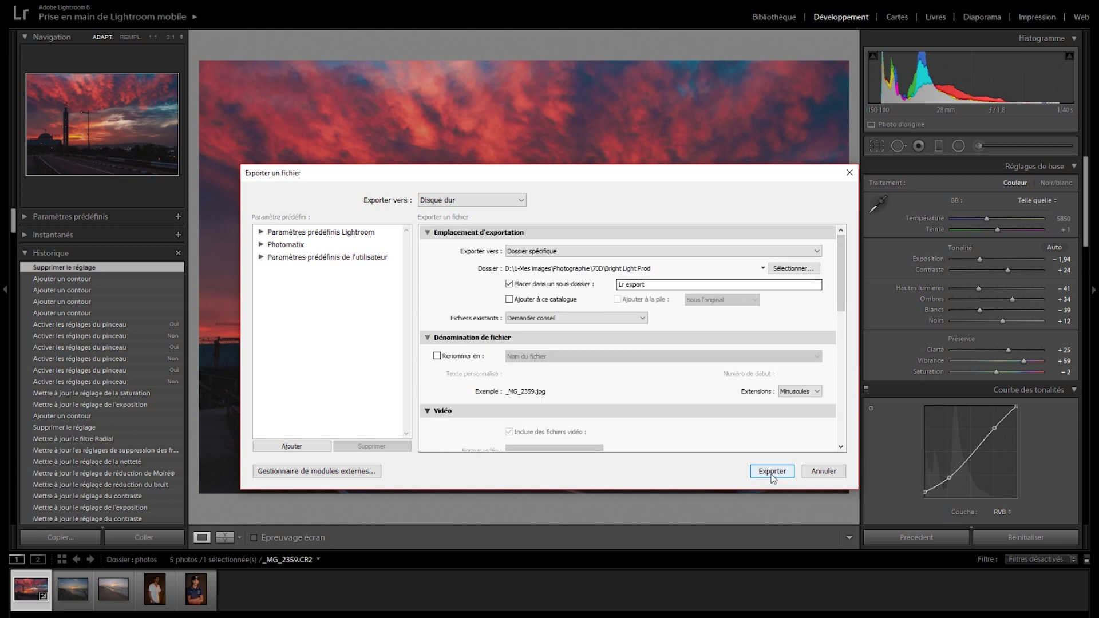
- Leave the single-photo export, open the export dialog for all five photos selected in the Library grid, and cancel it
left_click(812, 477)
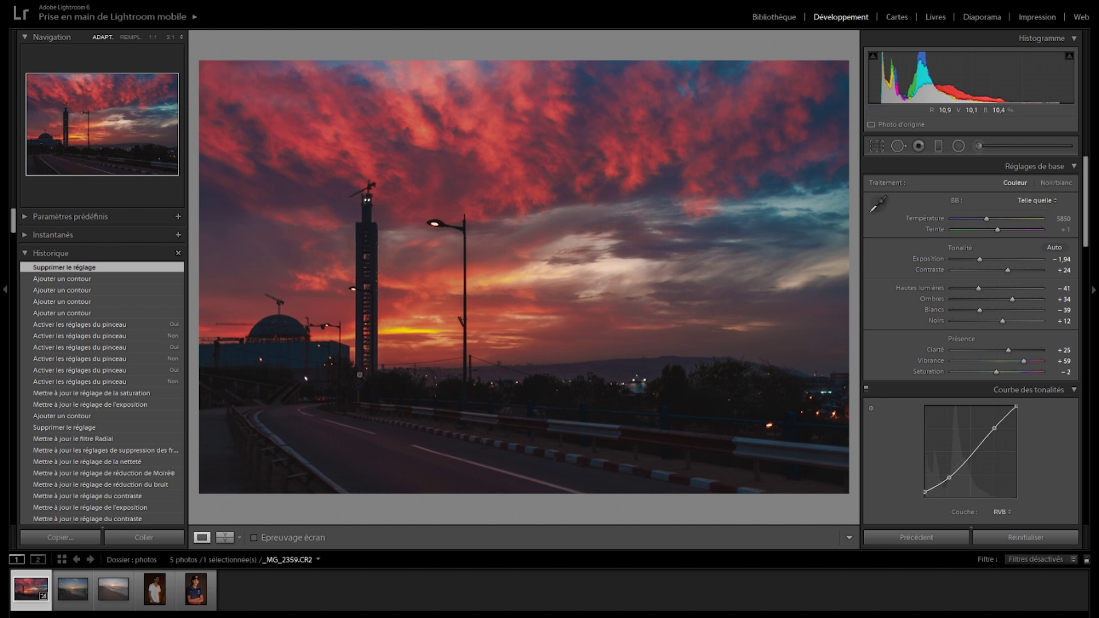
key("e")
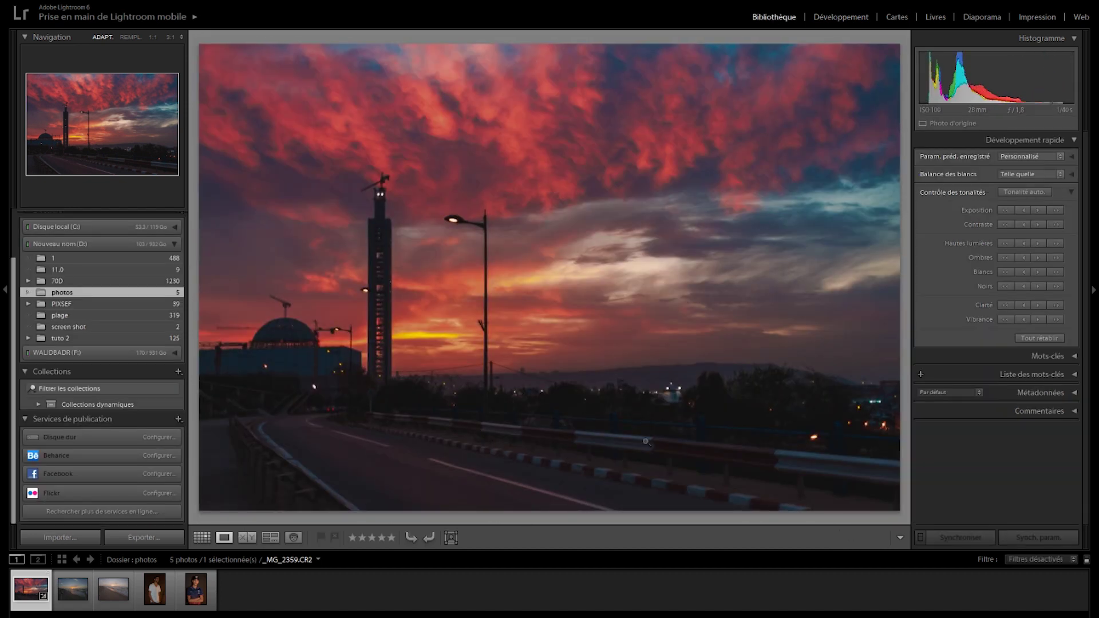
left_click(197, 541)
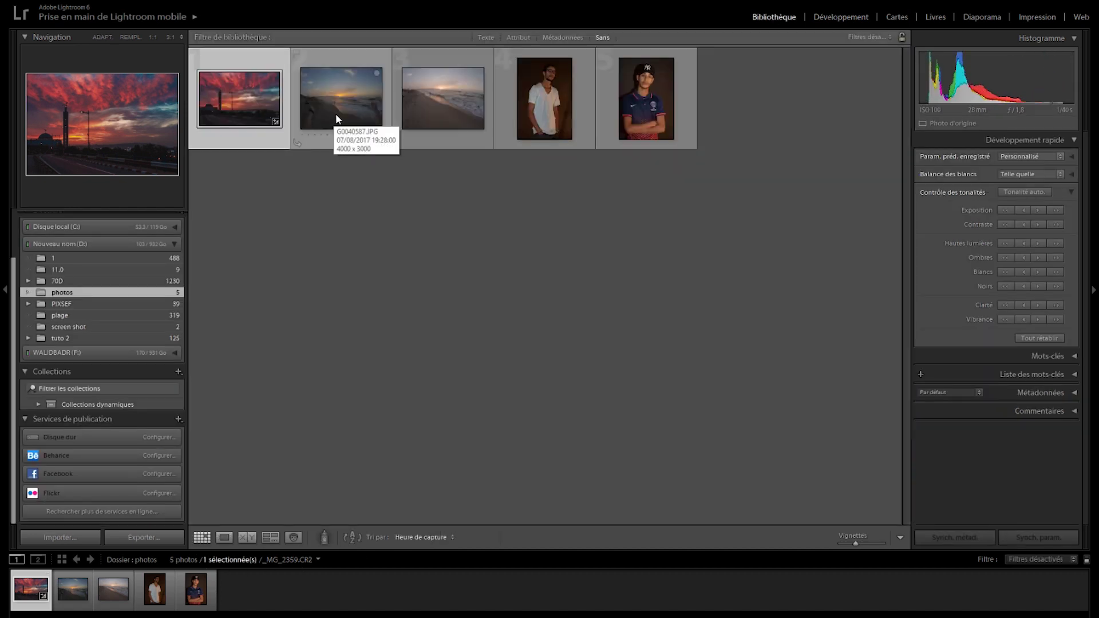
key("ctrl+a")
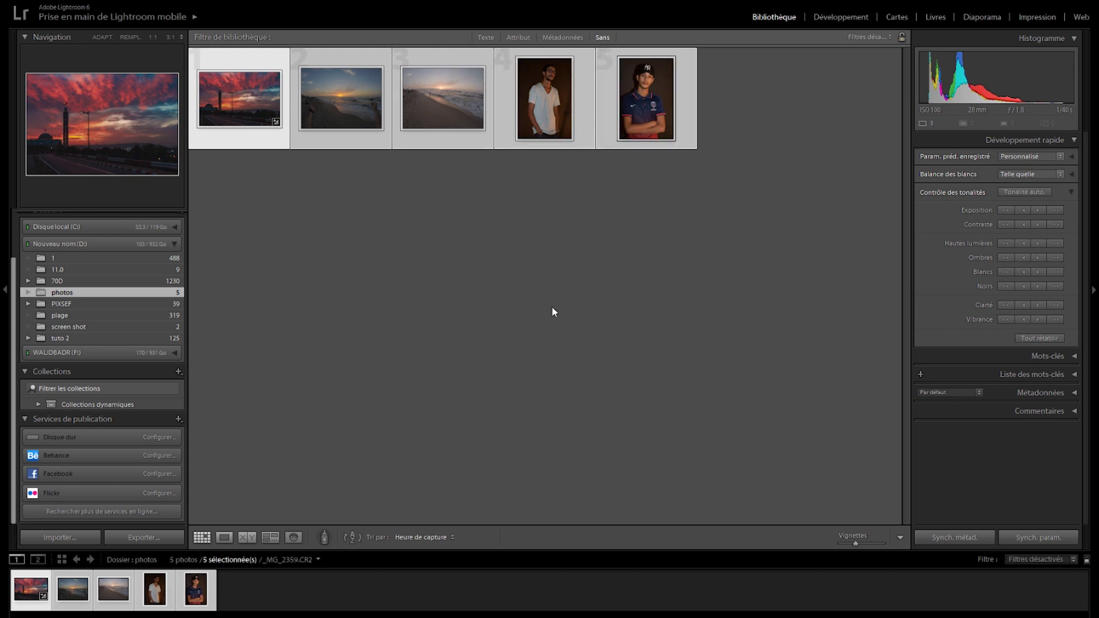
left_click(146, 536)
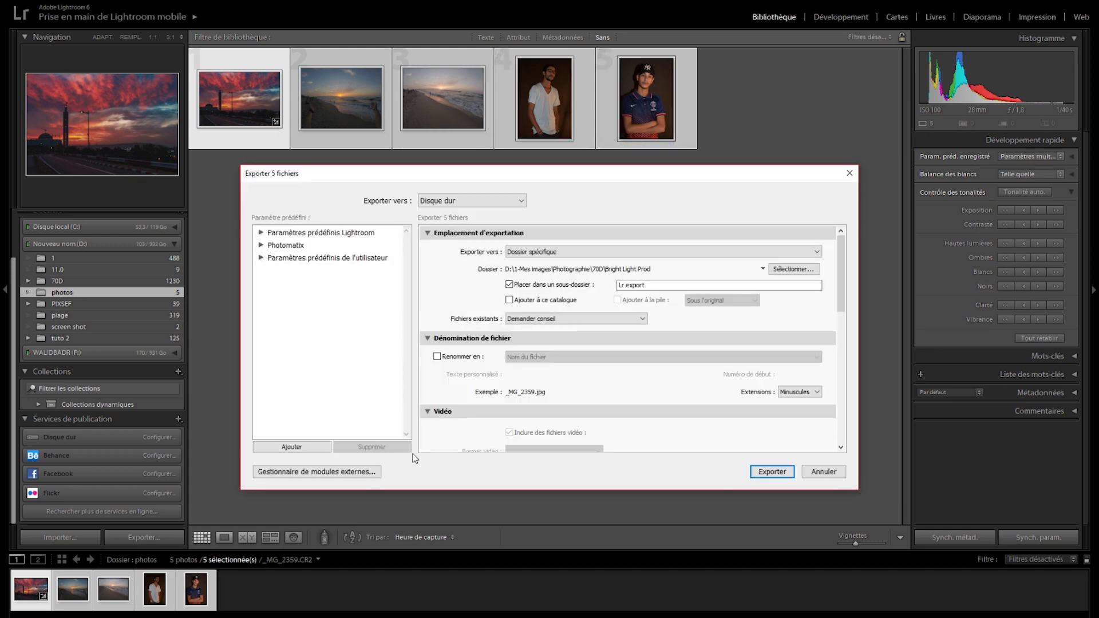
left_click(824, 472)
- Synchronize all develop settings from the sunset road photo to the two beach photos in the Develop module
key("d")
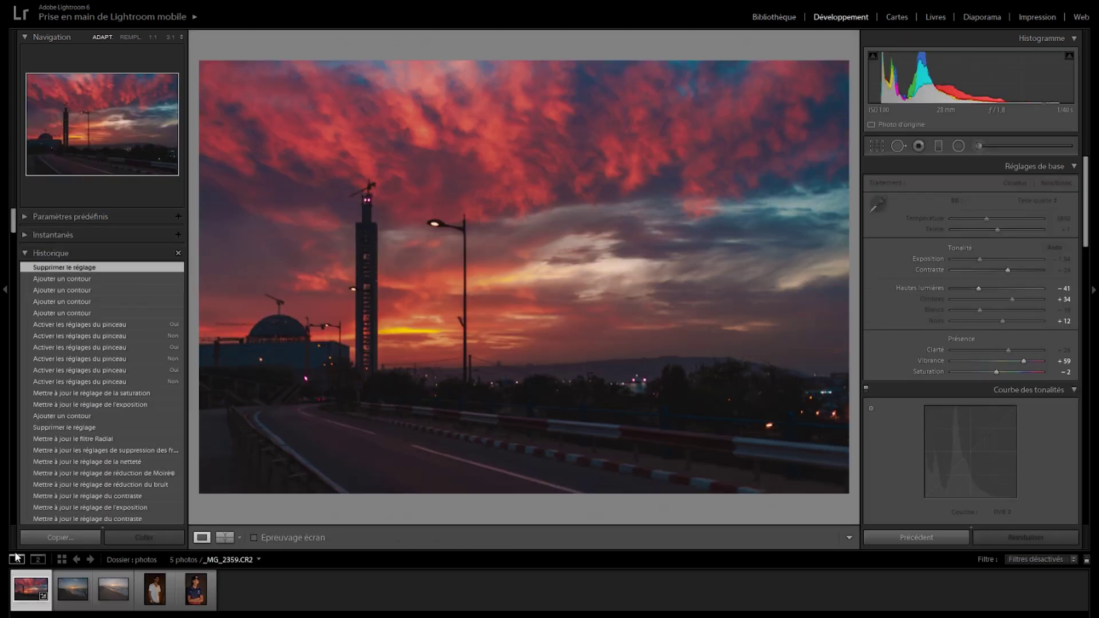
left_click(31, 595)
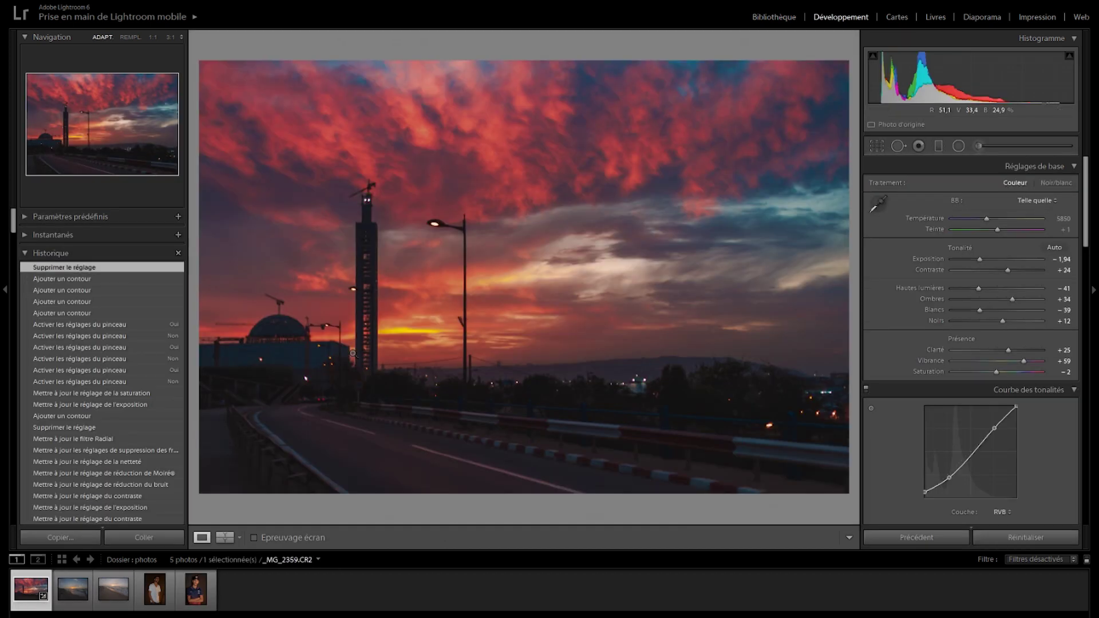
left_click(119, 605, "shift")
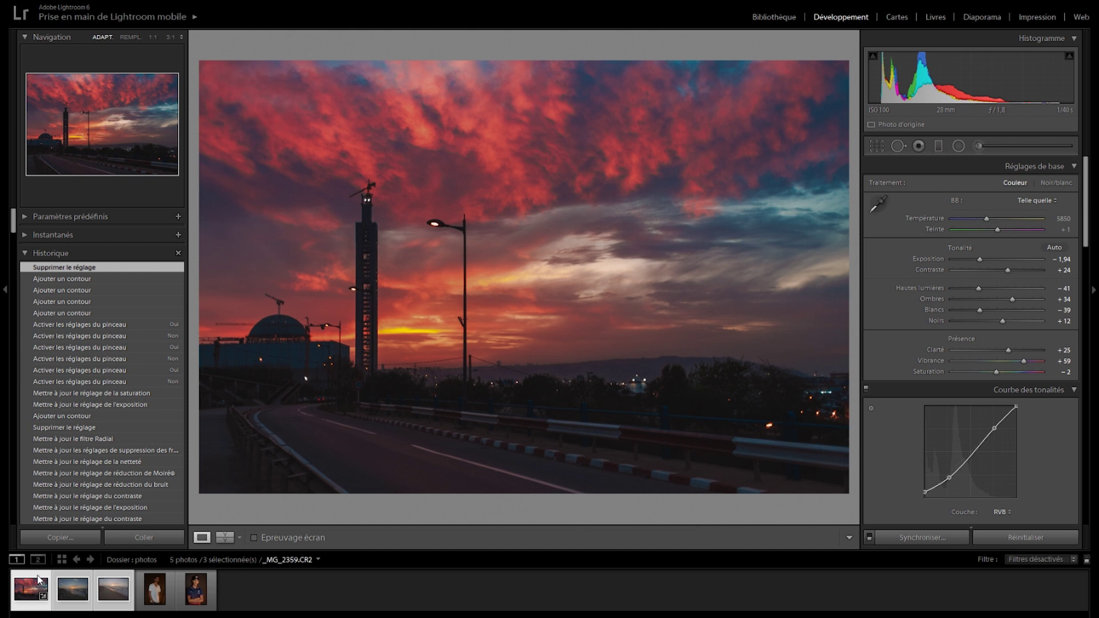
left_click(910, 541)
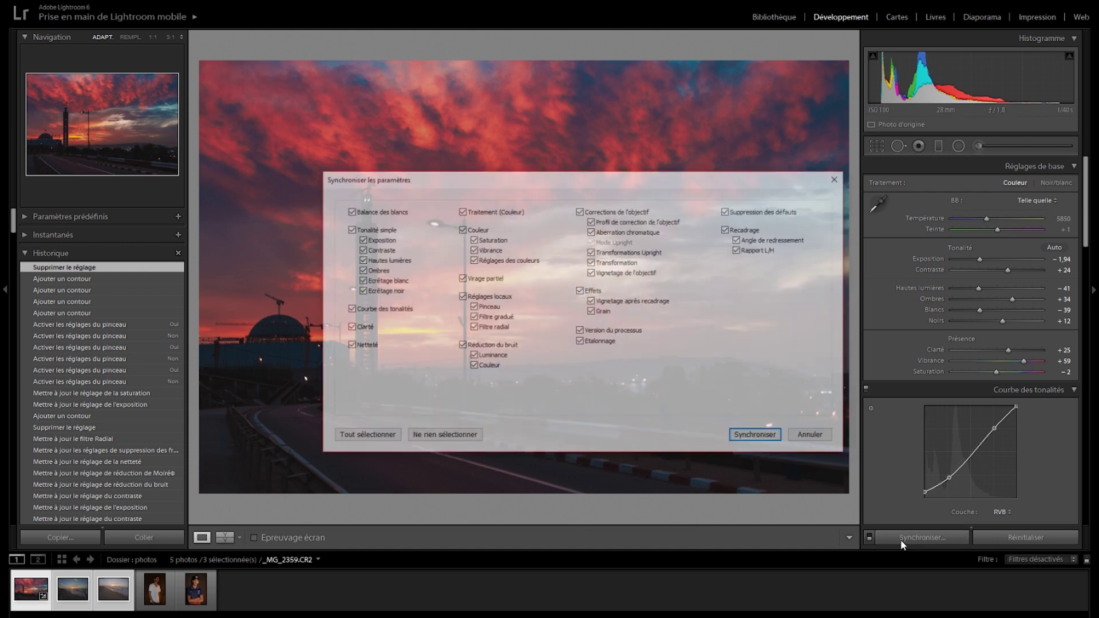
left_click(758, 437)
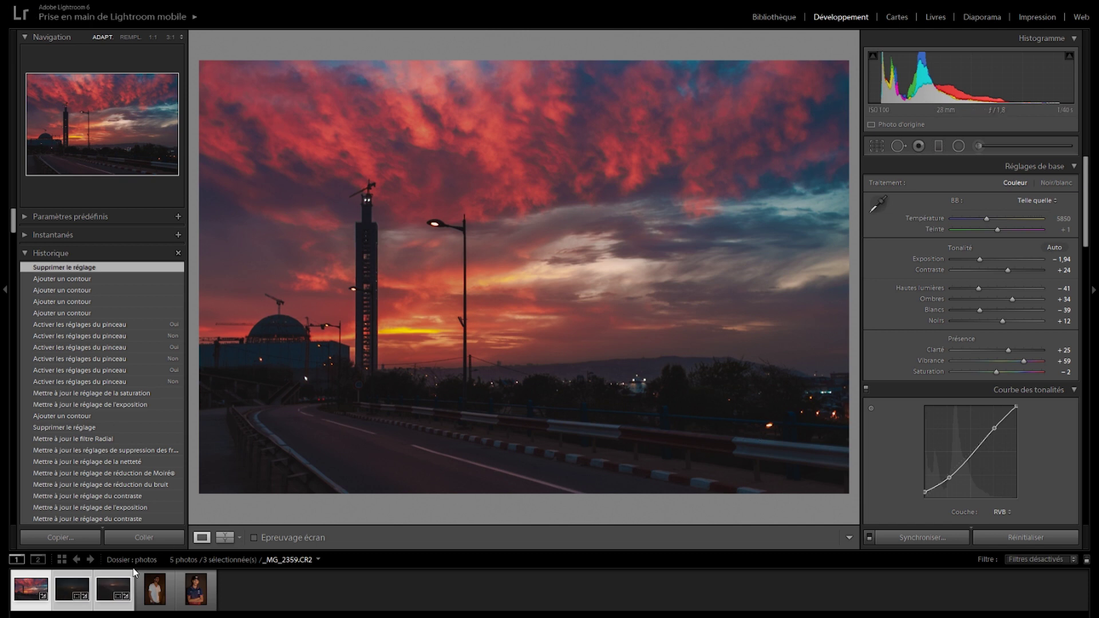
- Compare the synchronized beach photo G0040587.JPG with the sunset road photo
left_click(72, 589)
left_click(71, 589)
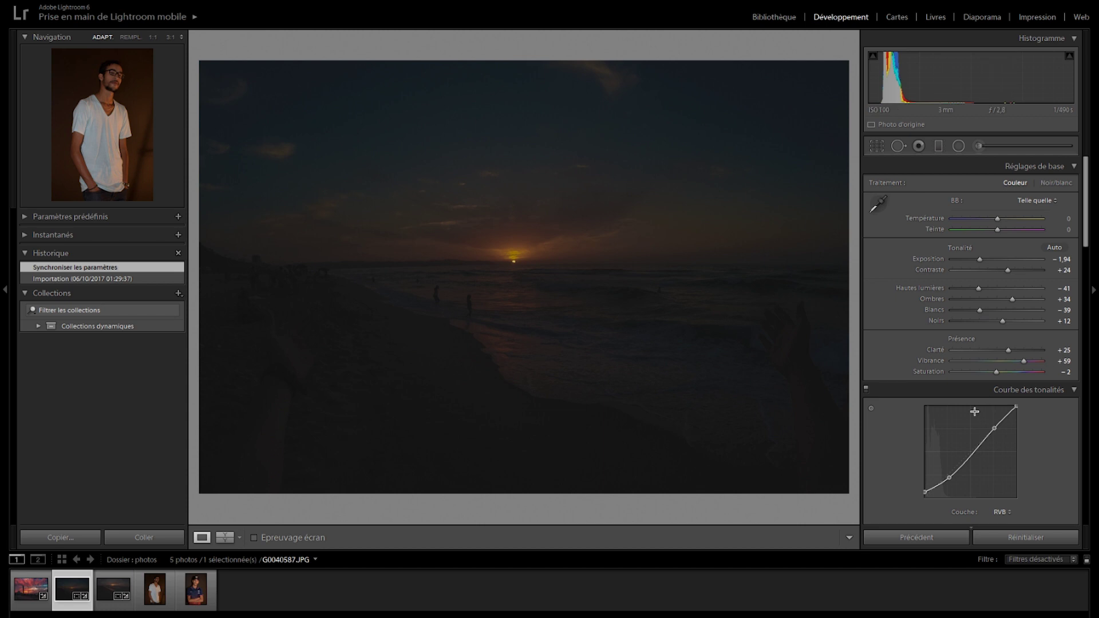
left_click(34, 594)
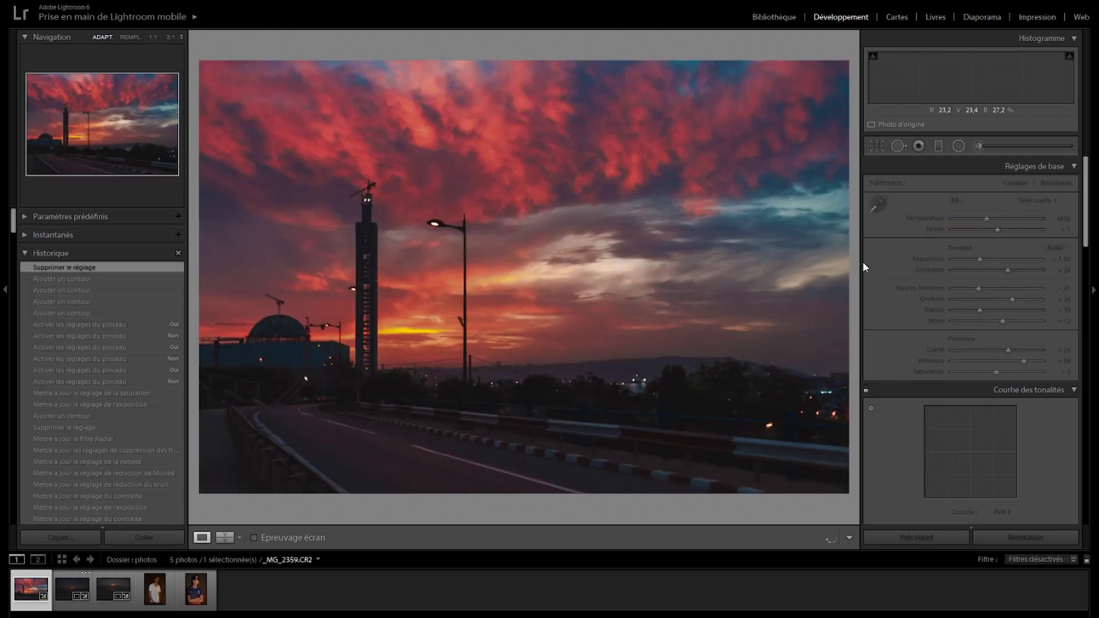
key("Right")
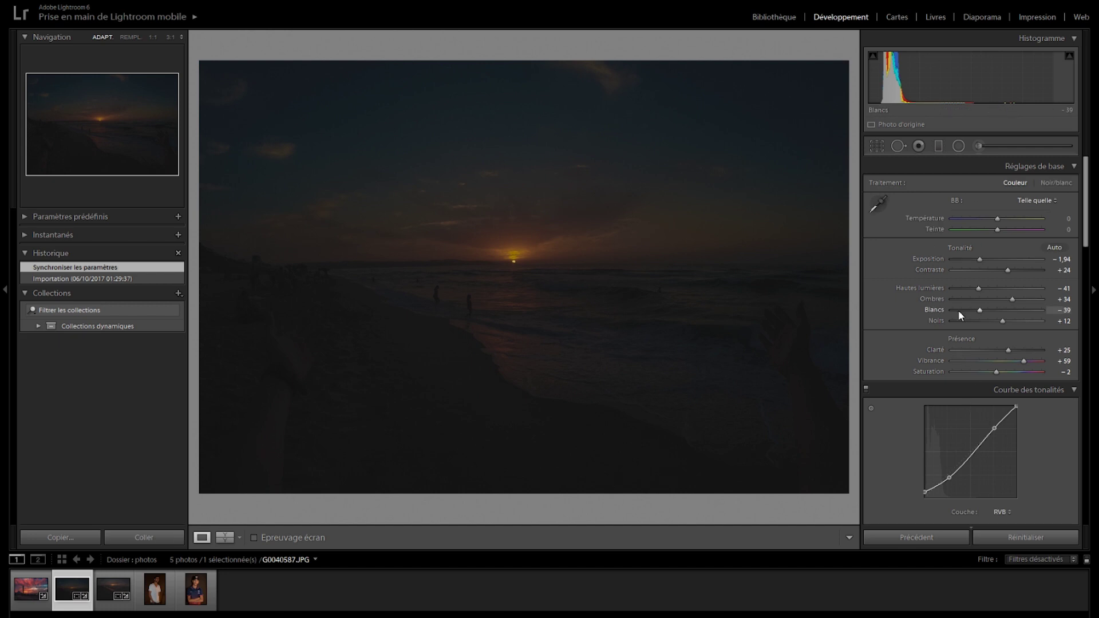
- Reset the exposure of the beach photo GOPR0600.JPG and raise it to +0.22
key("Right")
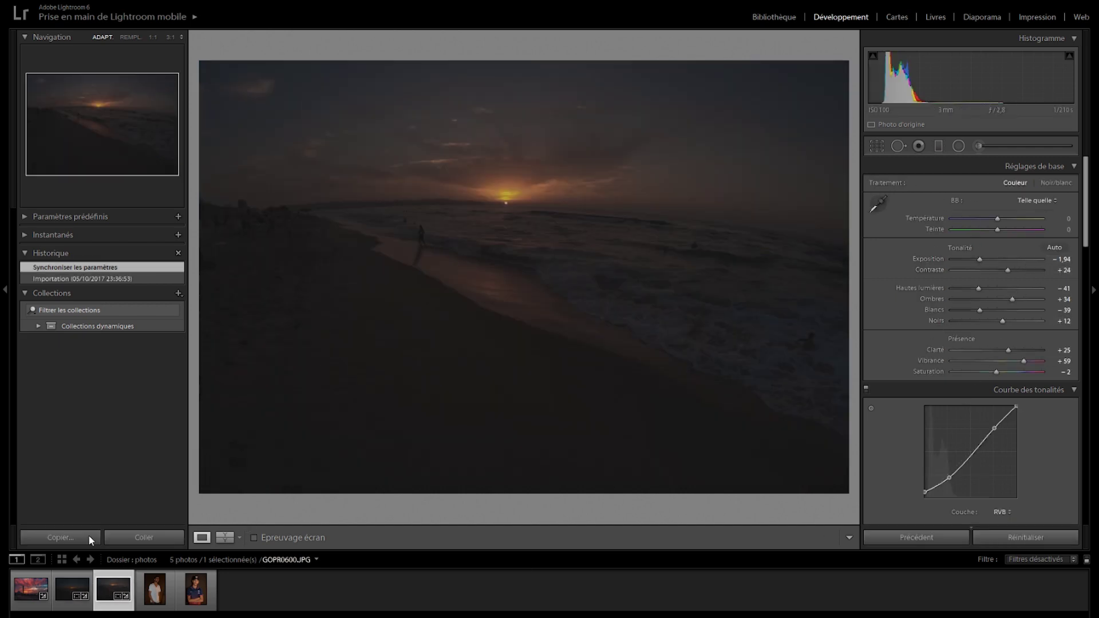
double_click(979, 258)
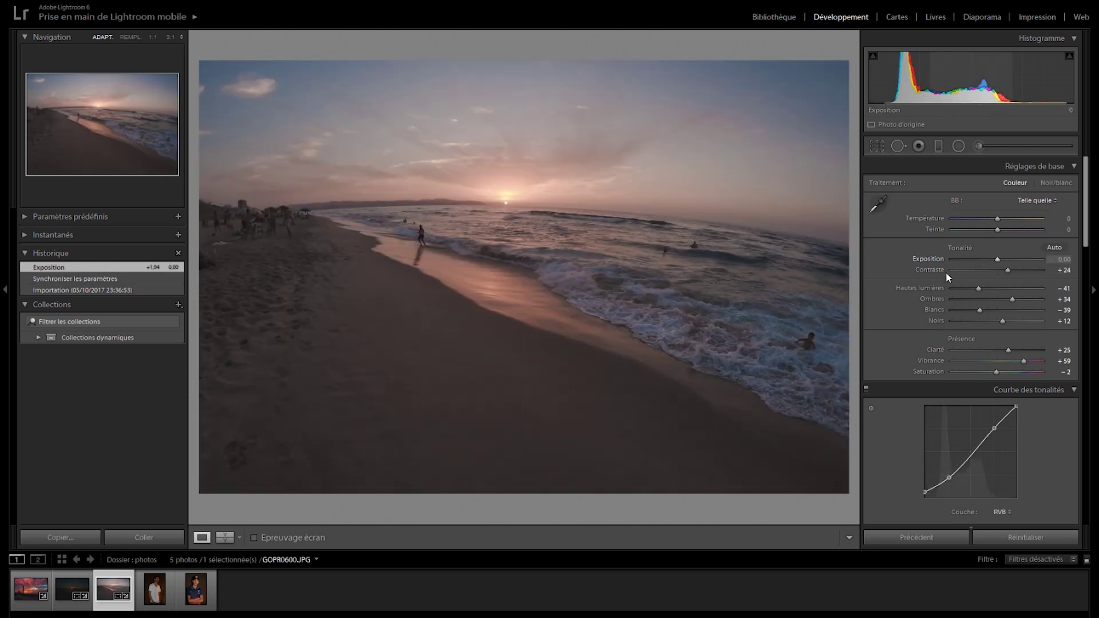
left_click_drag(997, 259, 1000, 259)
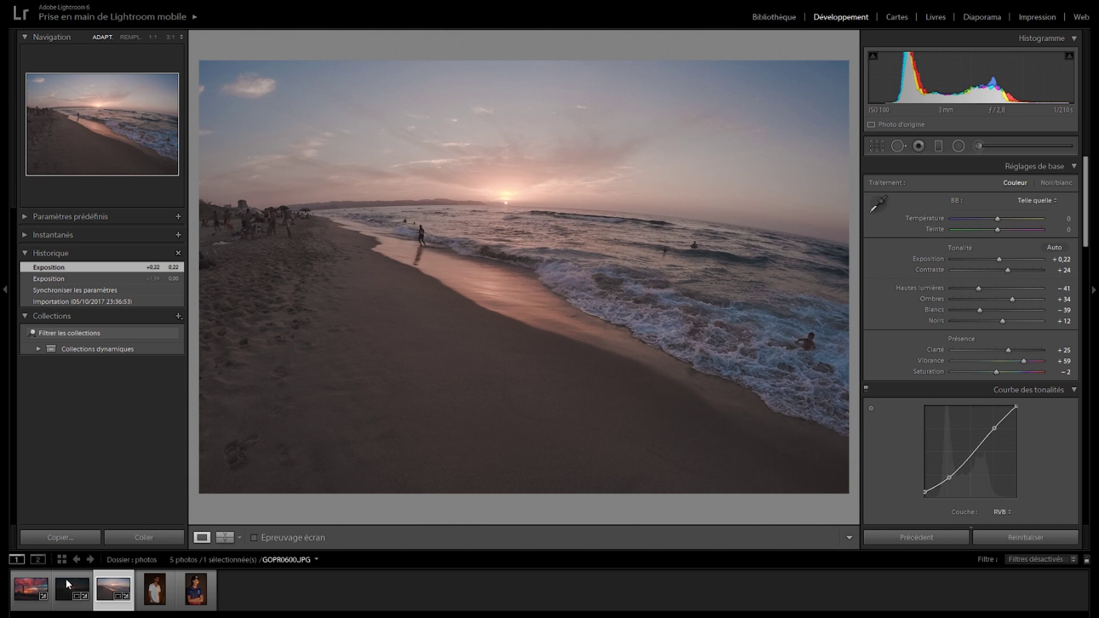
- Reset the exposure of the other beach photo, G0040587.JPG, and raise it slightly above zero
key("Left")
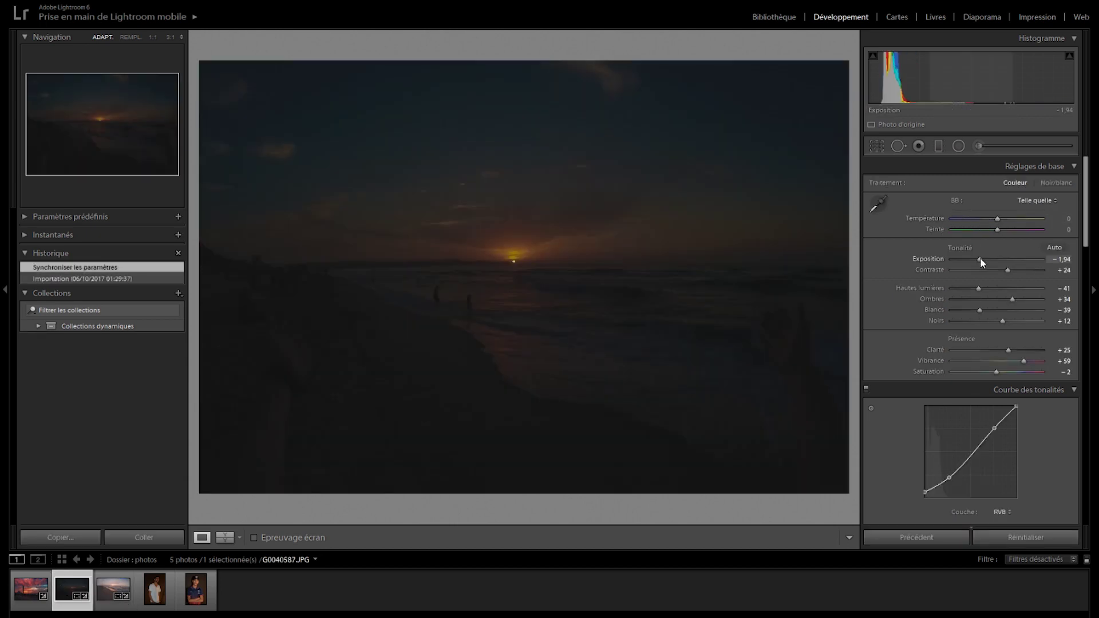
double_click(980, 257)
left_click_drag(990, 261, 1002, 260)
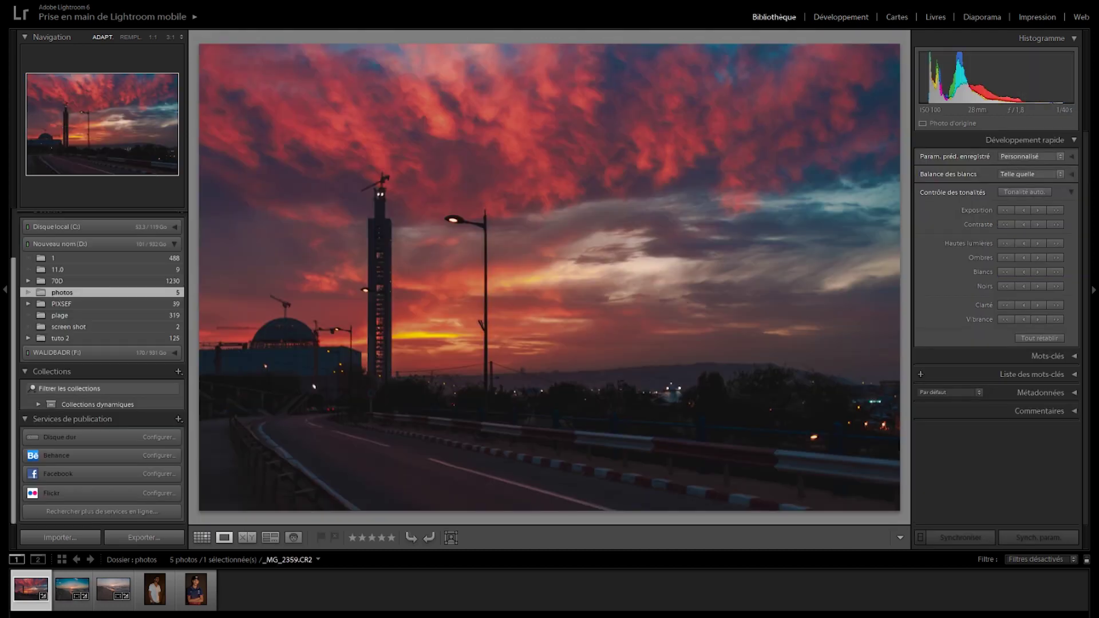